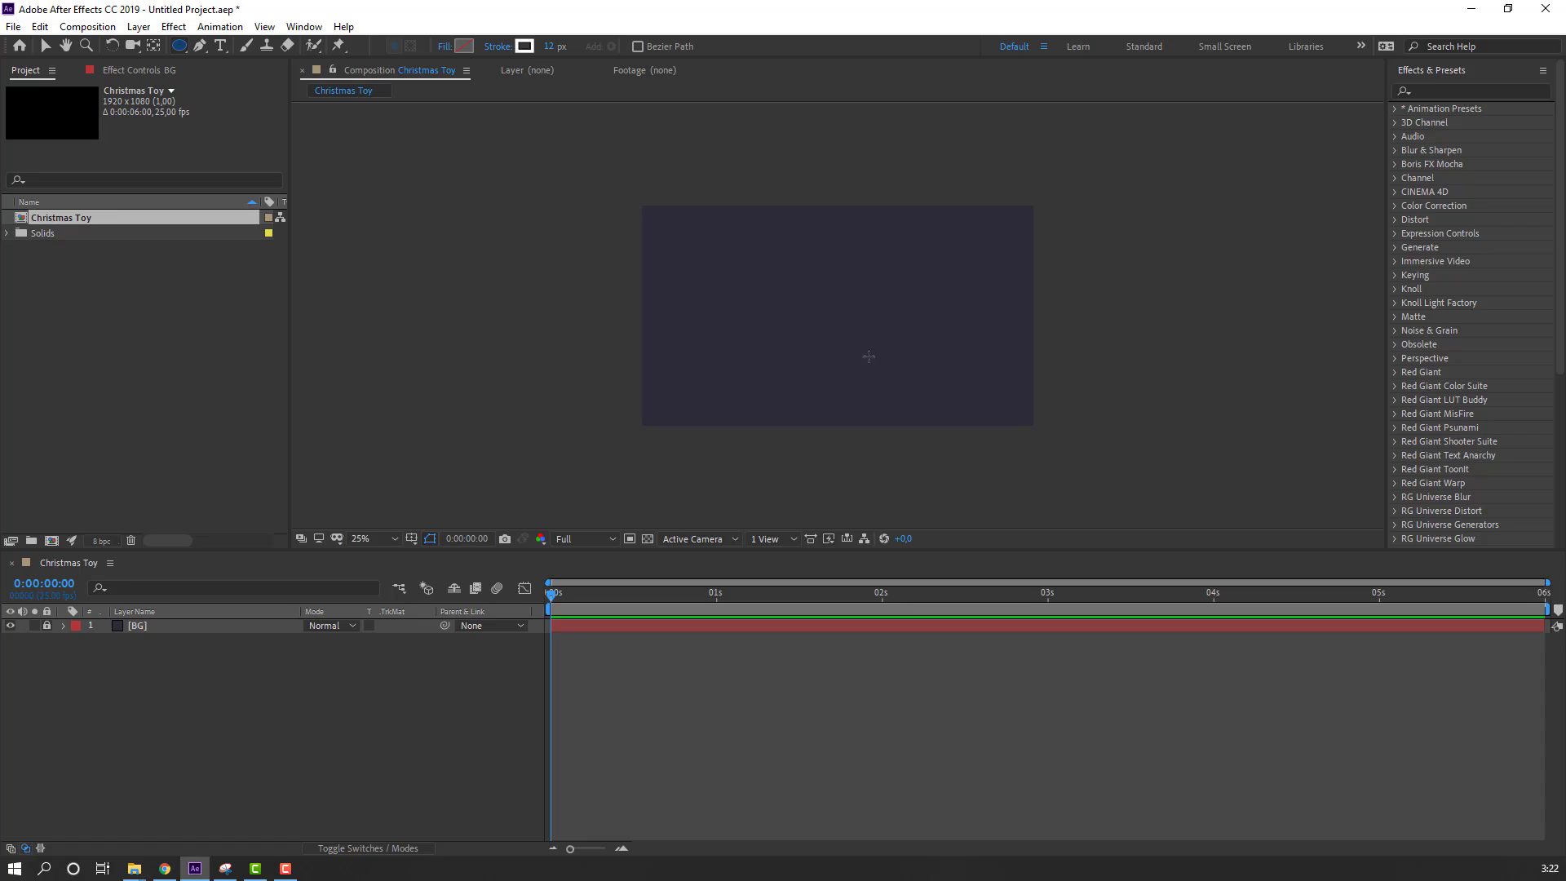
Step: Draw a circle with a white outline near the centre of the composition on a new shape layer
left_click_drag(793, 275, 875, 363)
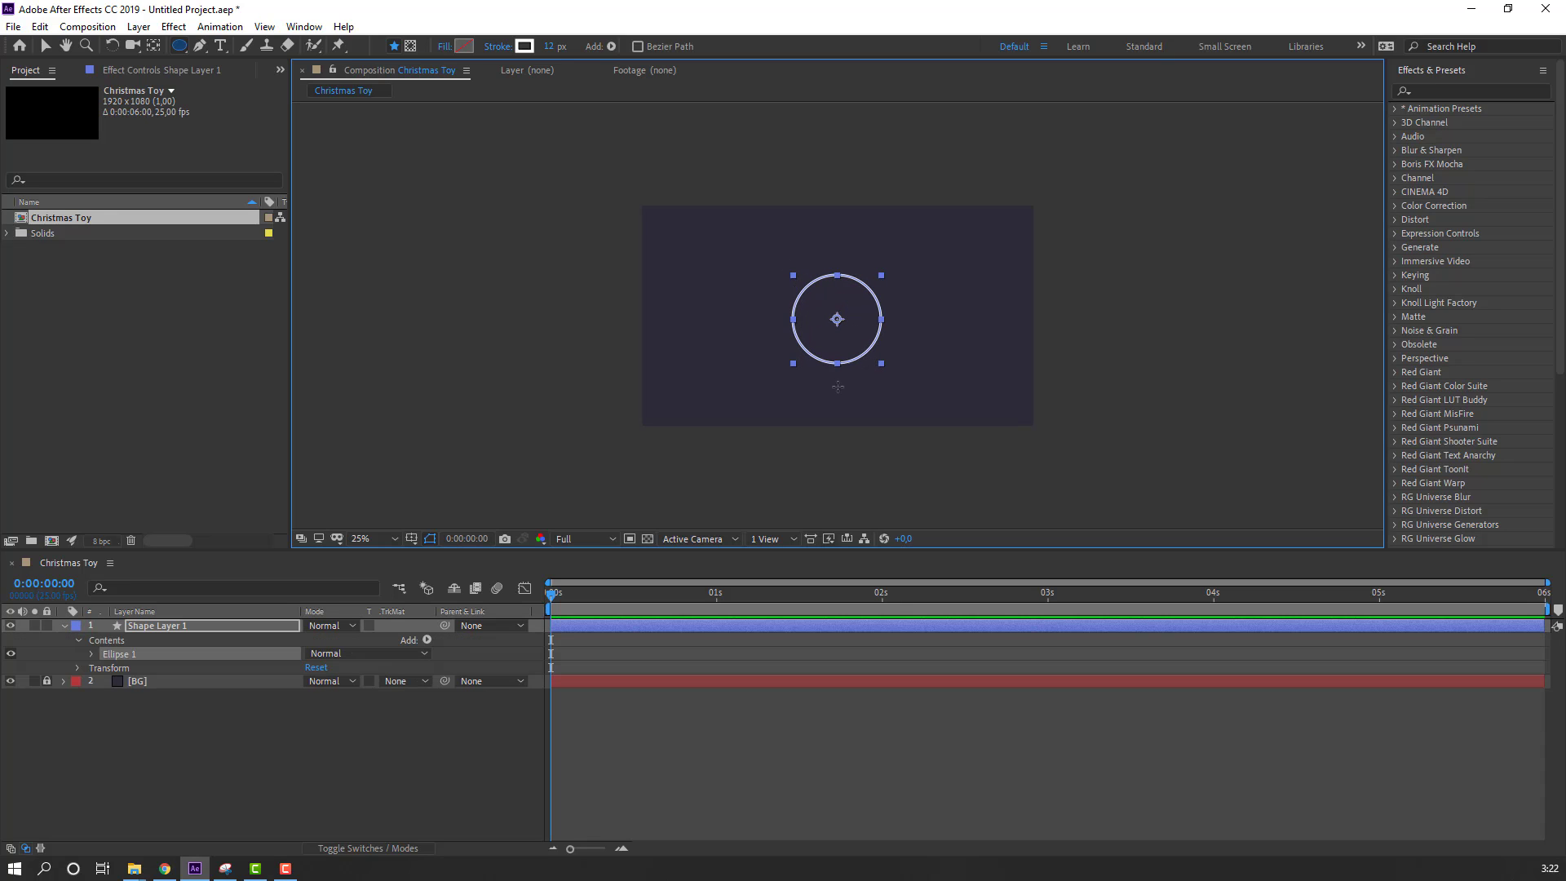
key("period")
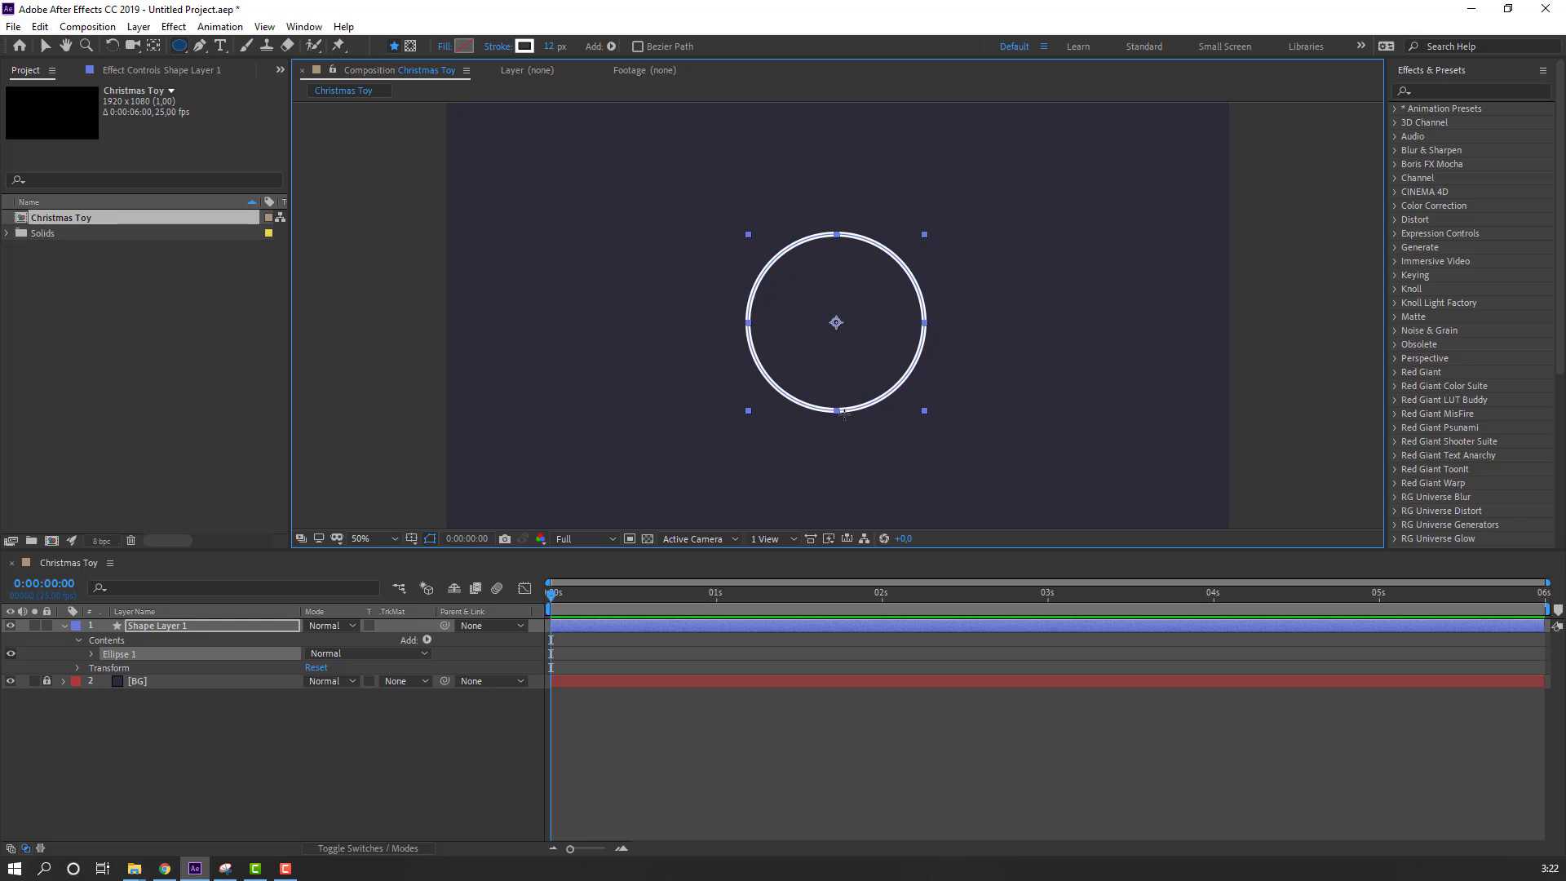
left_click(46, 46)
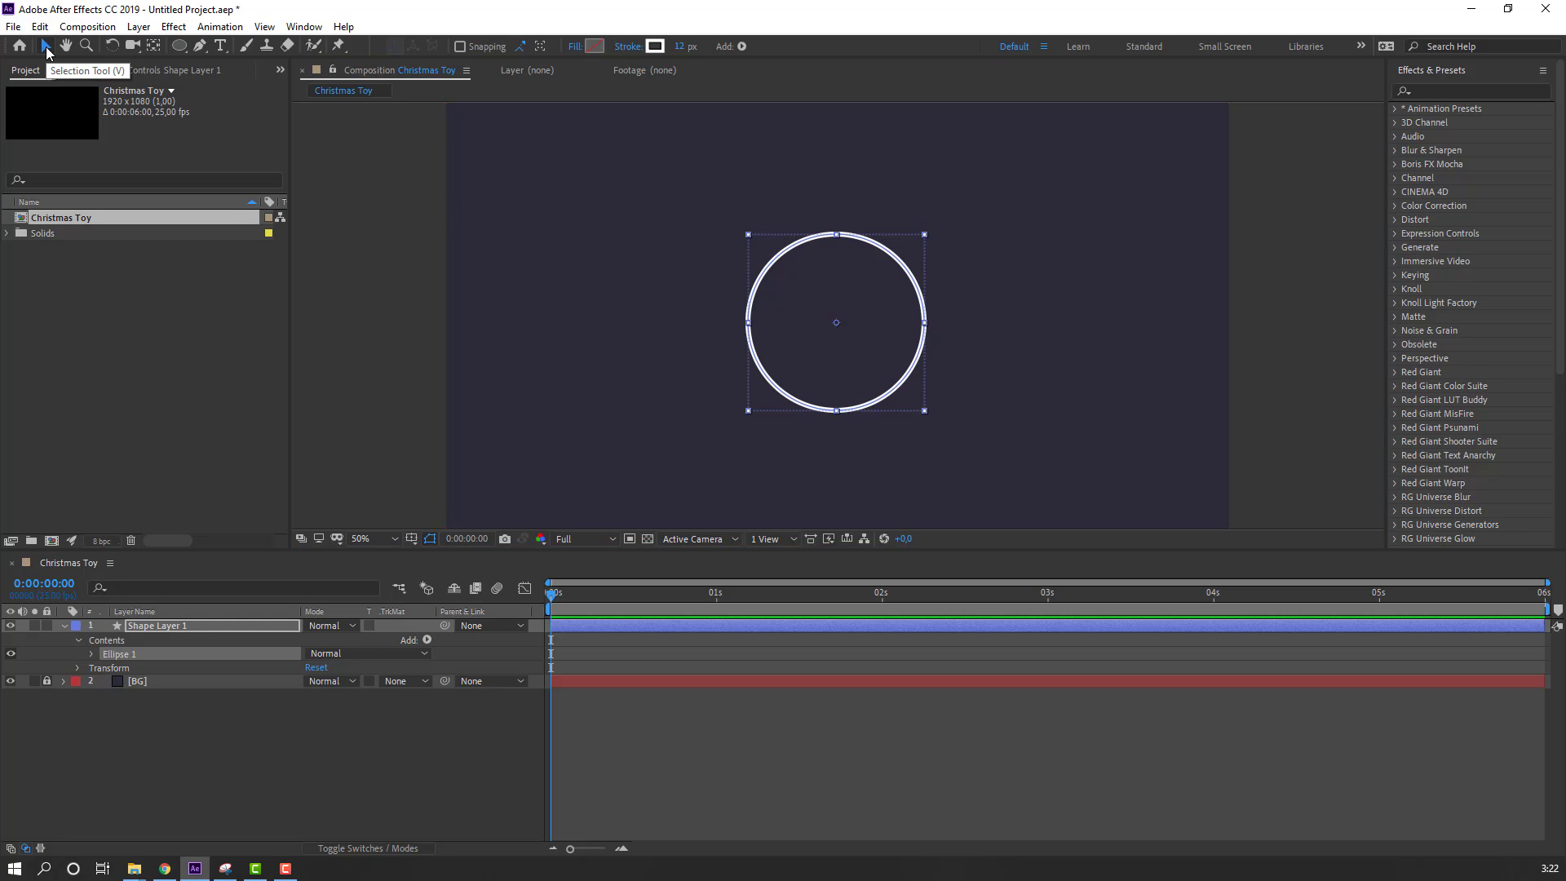
Step: Fill the circle with a sampled yellow-orange colour and set its stroke width to 0 px
left_click(595, 45)
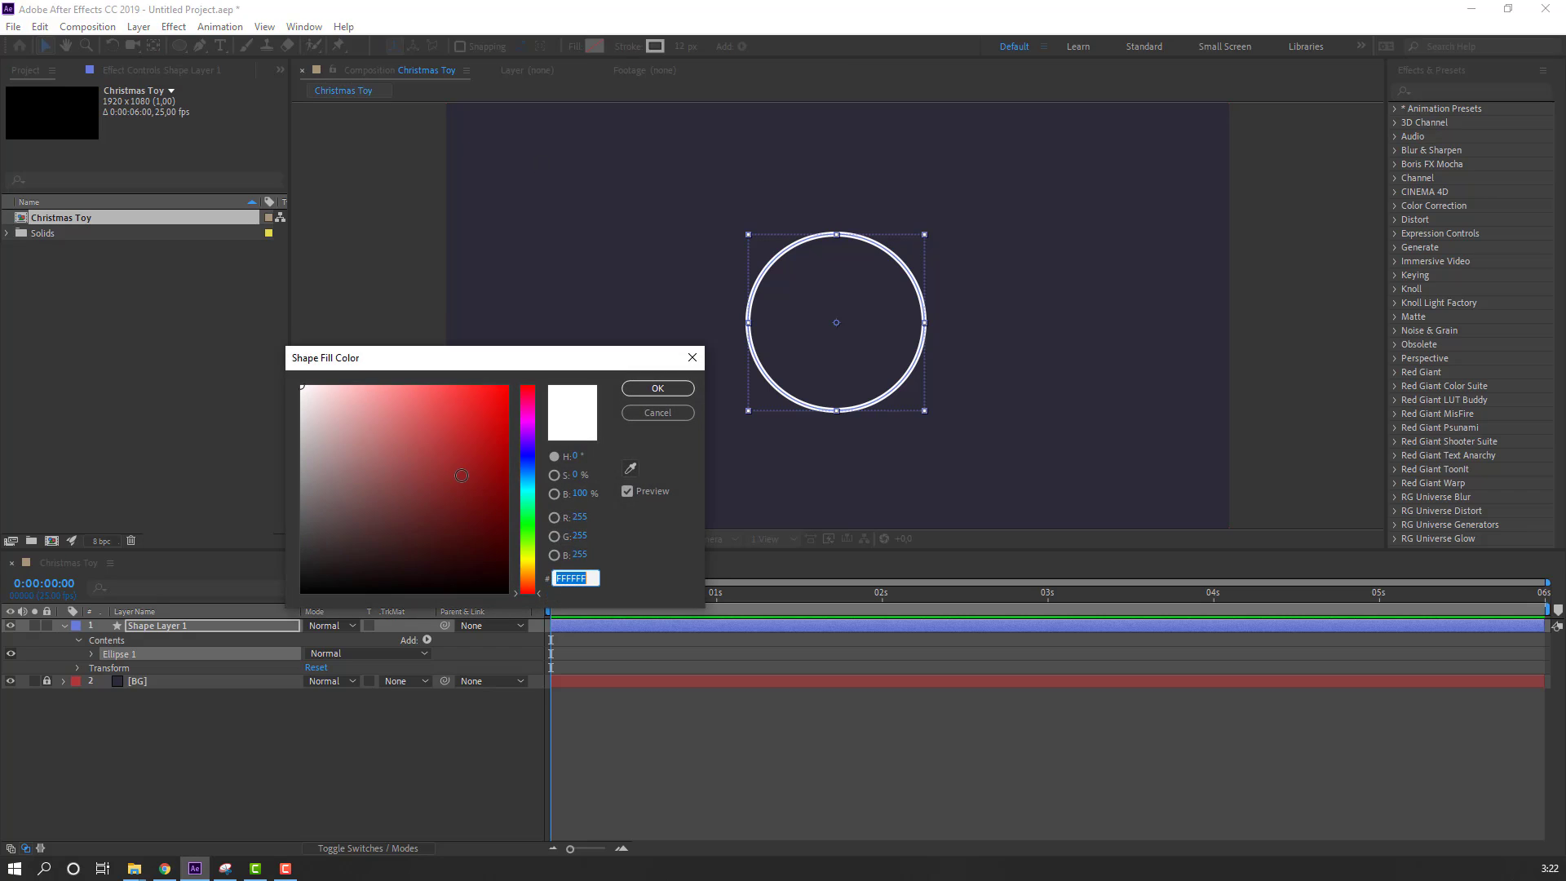
left_click(630, 468)
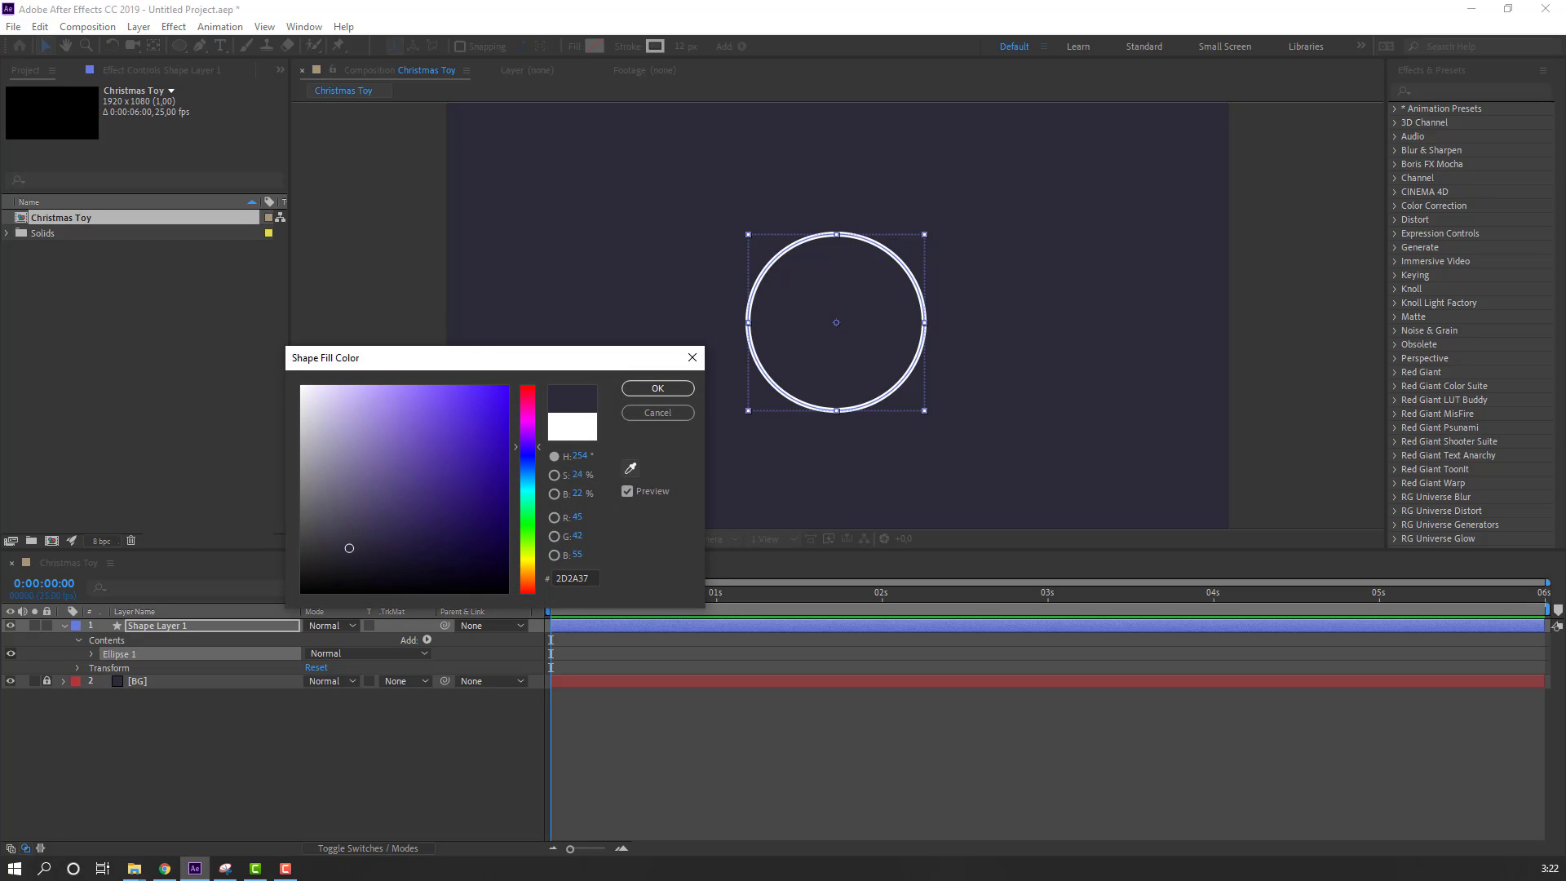
left_click(659, 388)
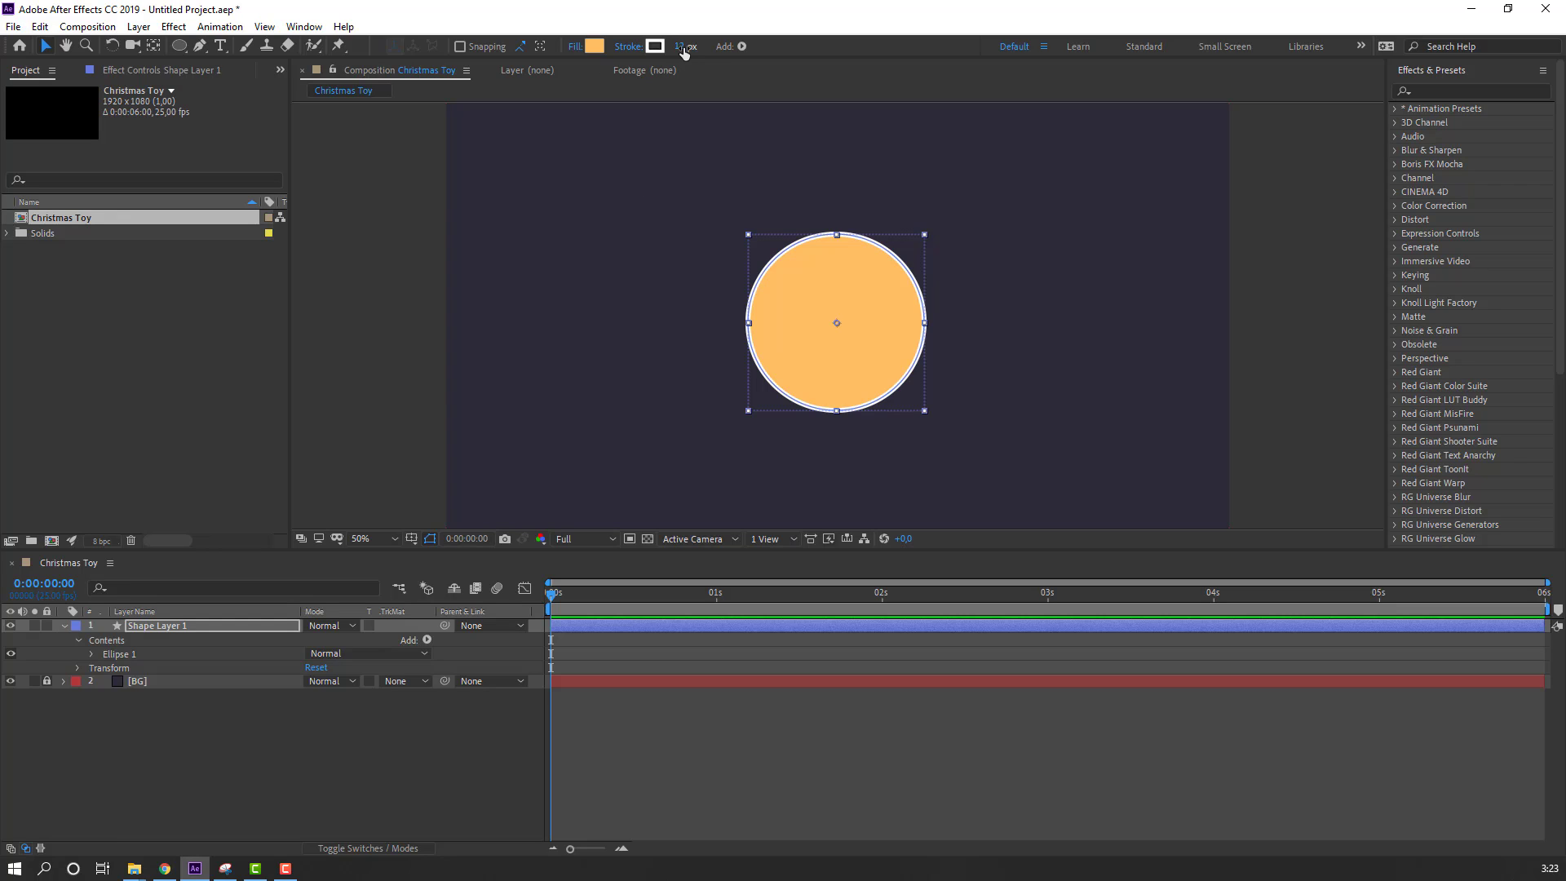
type("0")
key("Return")
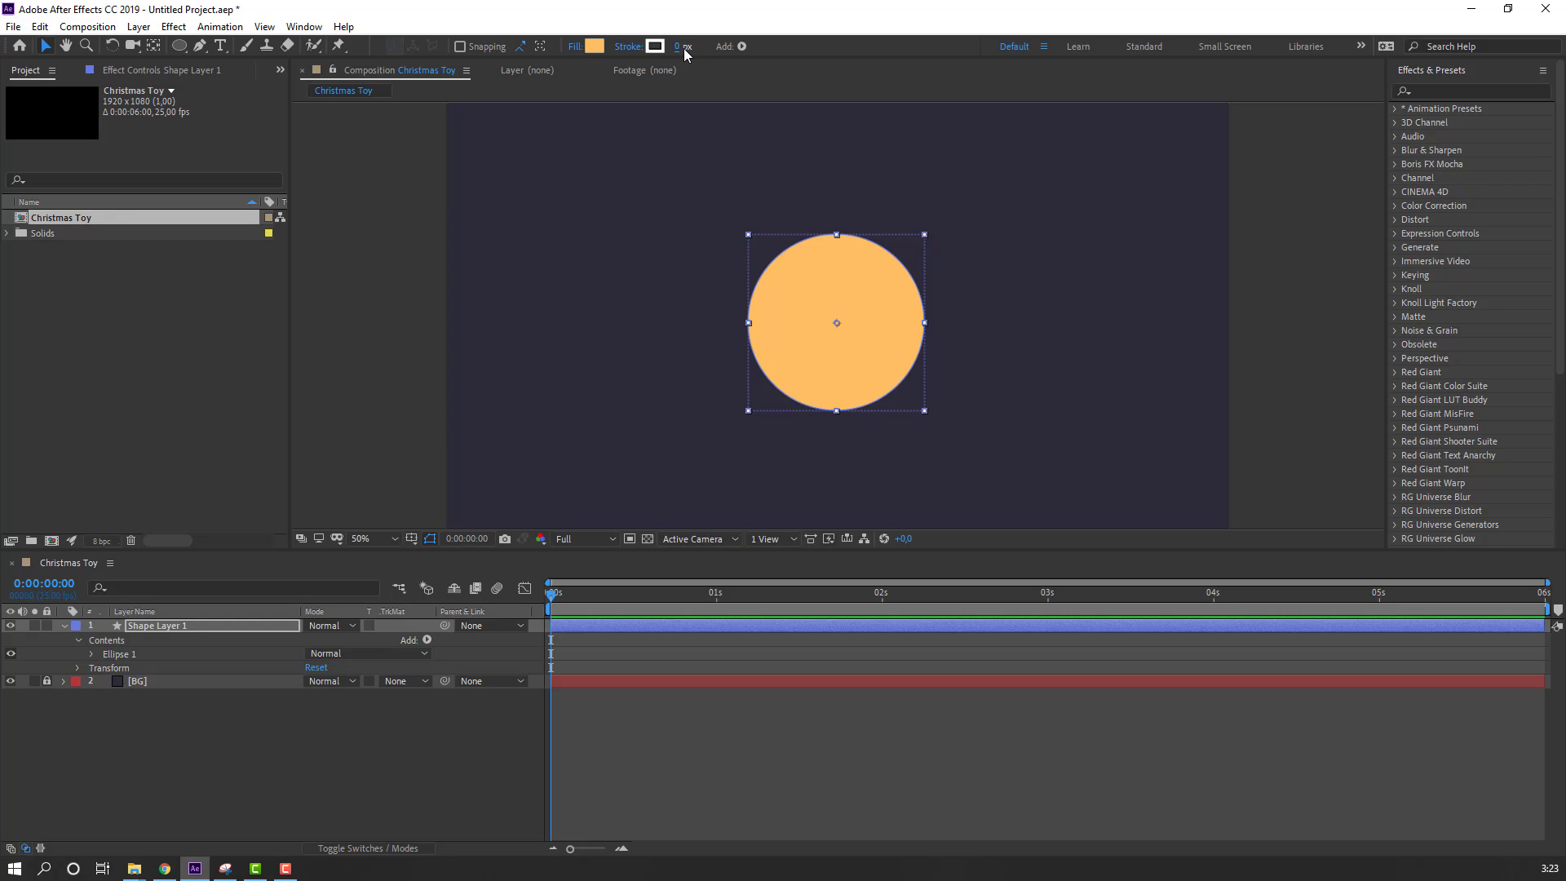
left_click(182, 767)
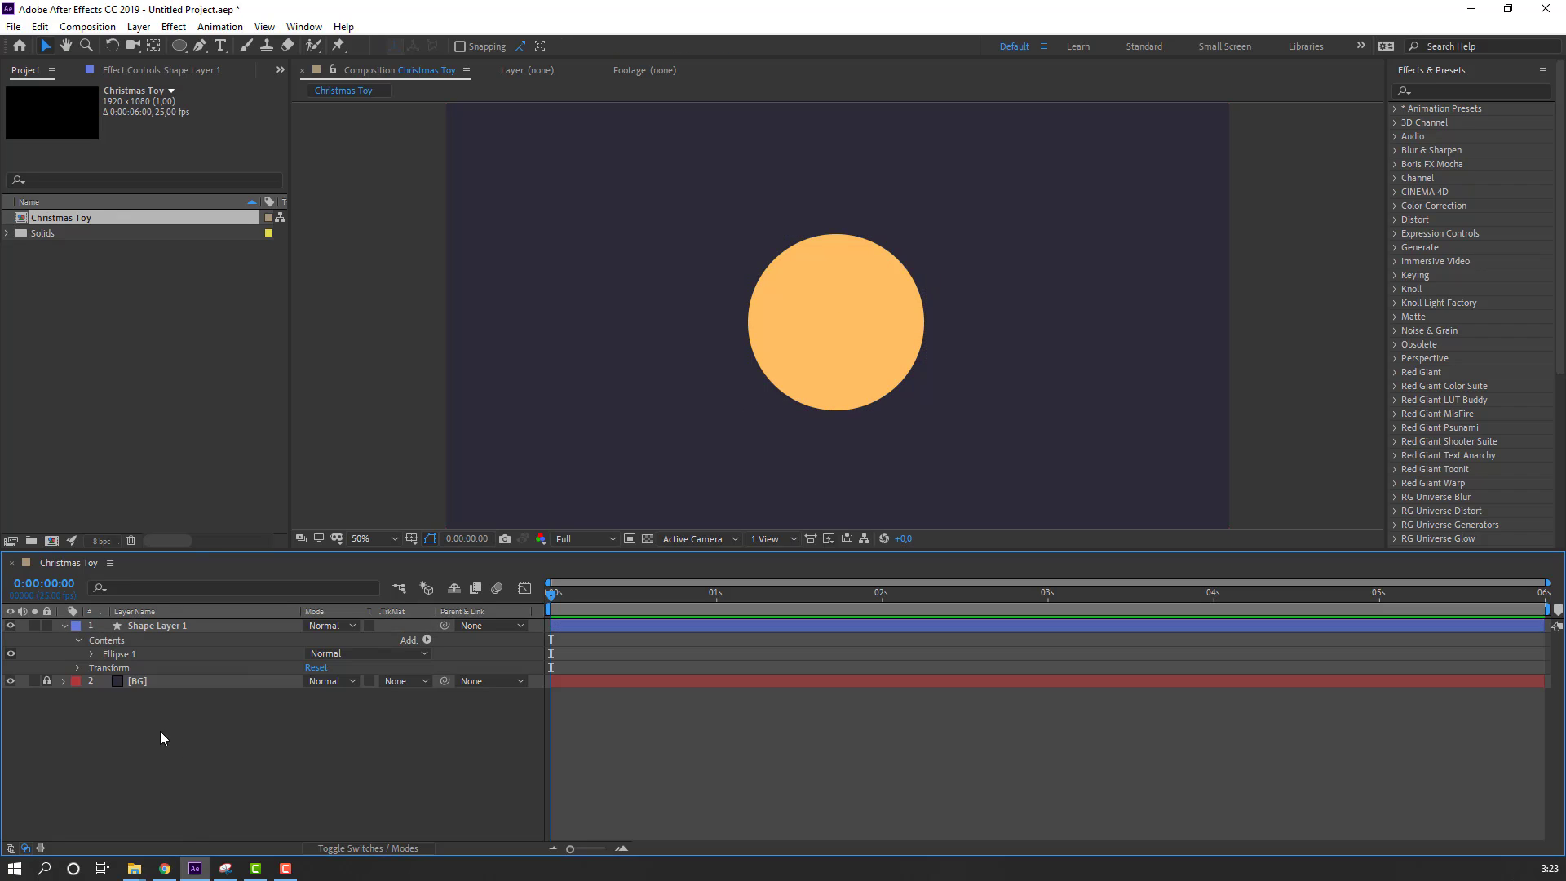
Step: Rename the circle's shape layer as Circle_Yellow
left_click(65, 626)
left_click(135, 627)
key("Return")
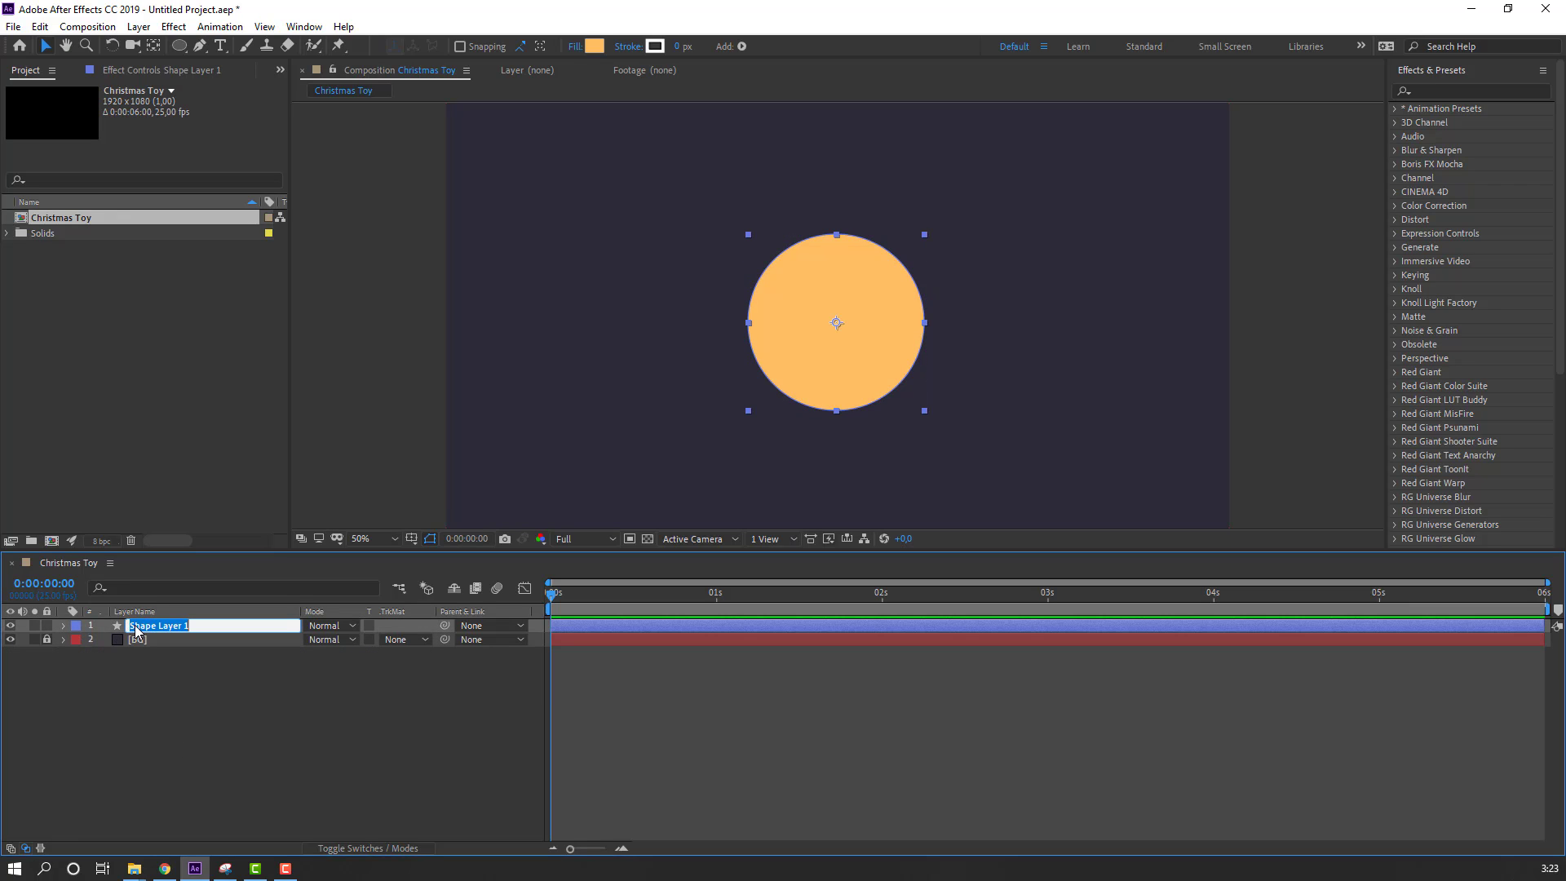
type("Circle_Yellow")
key("Return")
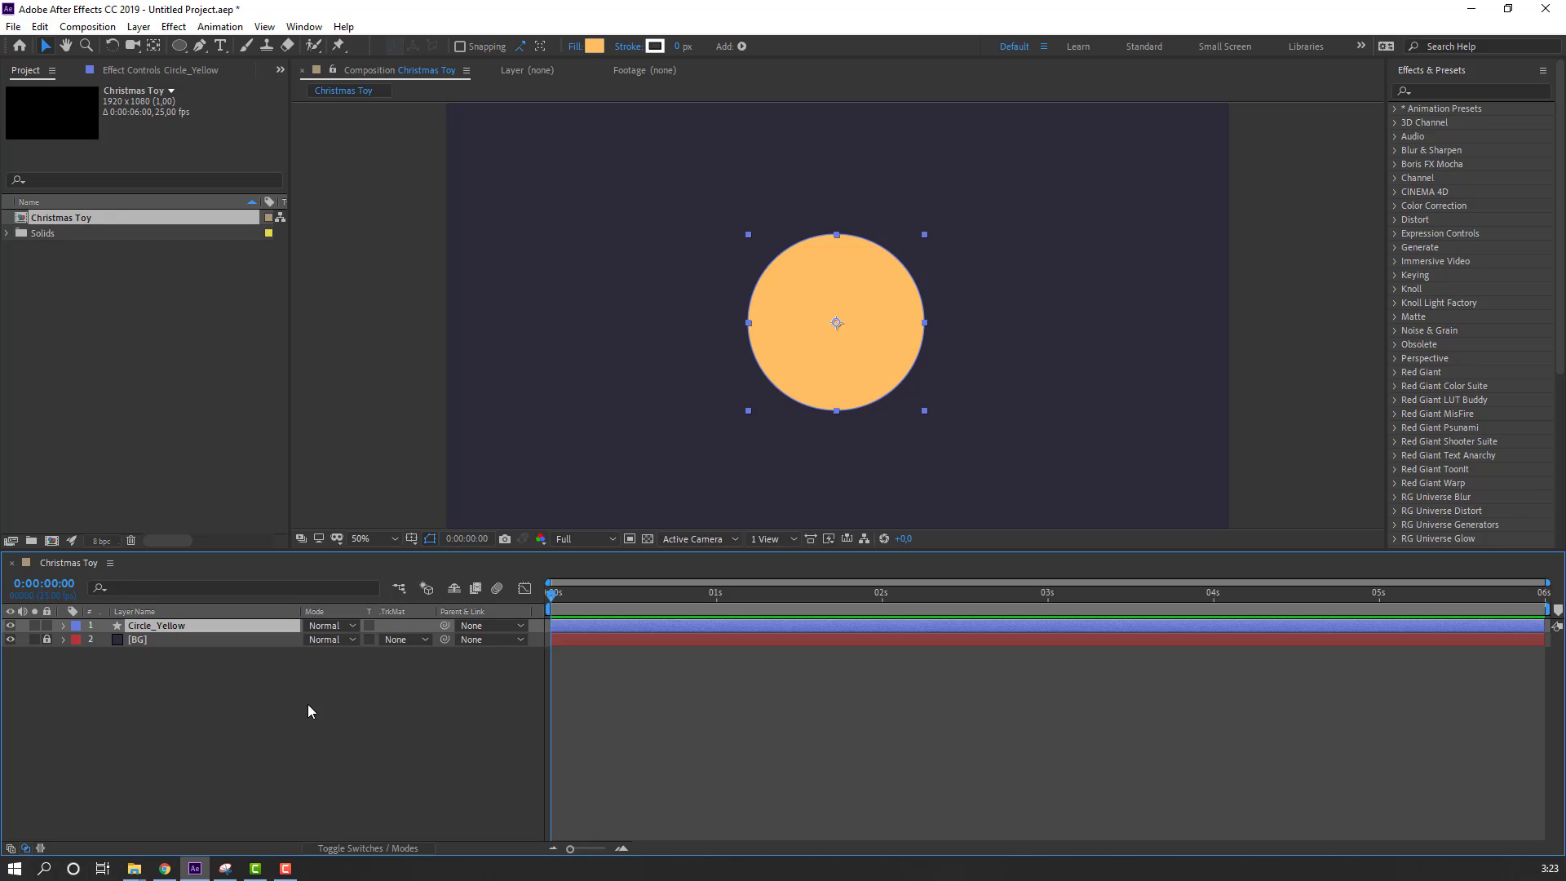
left_click(360, 746)
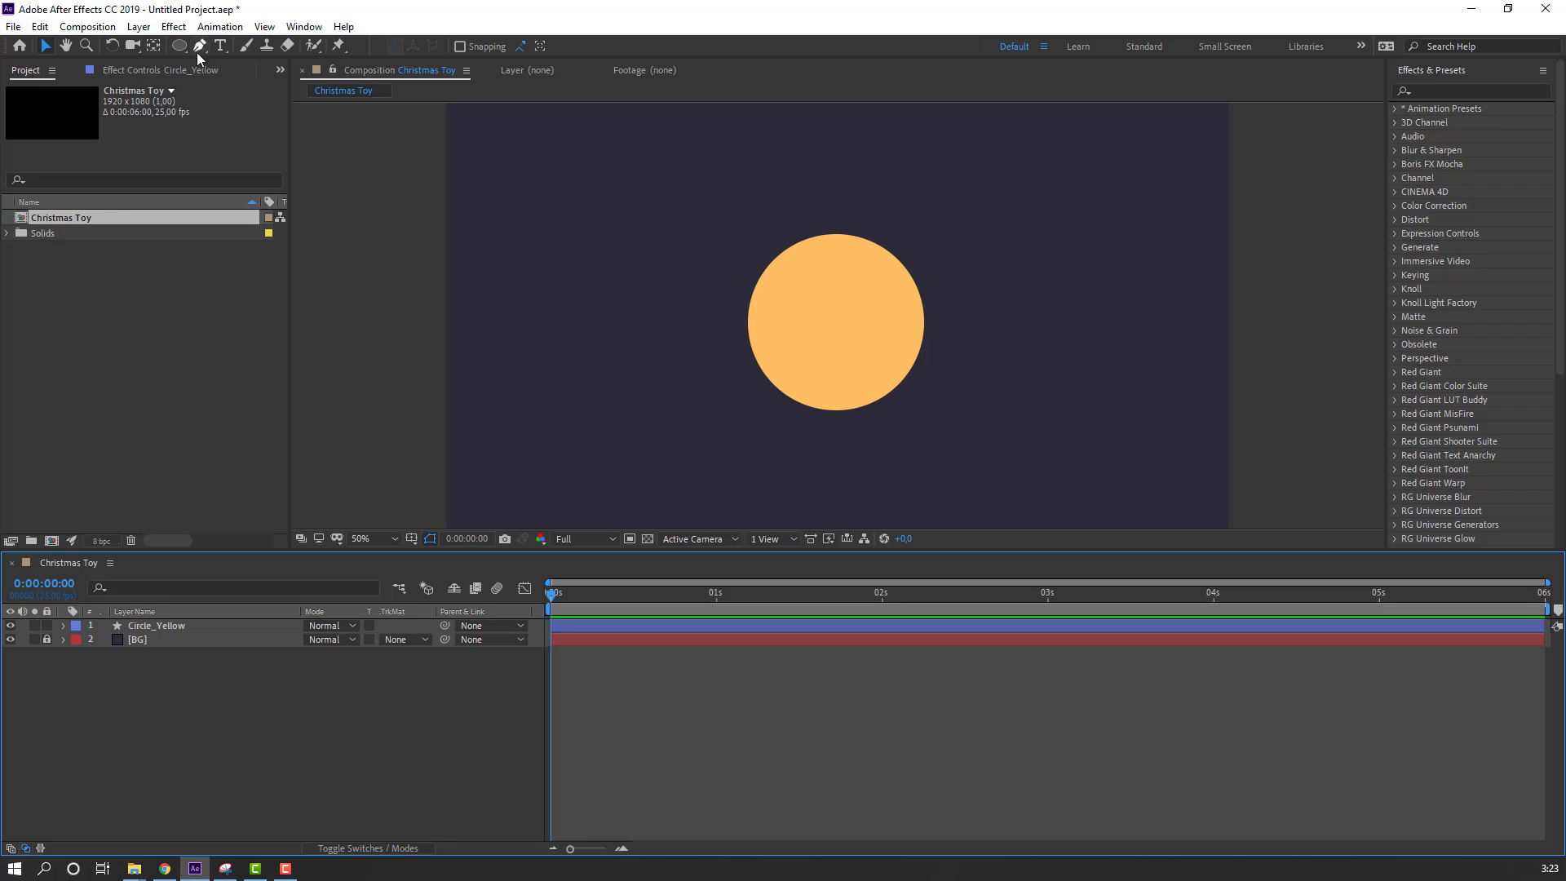
Step: Draw a long, thin horizontal rectangle across the yellow circle and fill it with the sampled peach colour FFDEAE
mouse_move(180, 46)
left_mouse_down()
mouse_move(209, 59)
mouse_move(246, 47)
left_mouse_up()
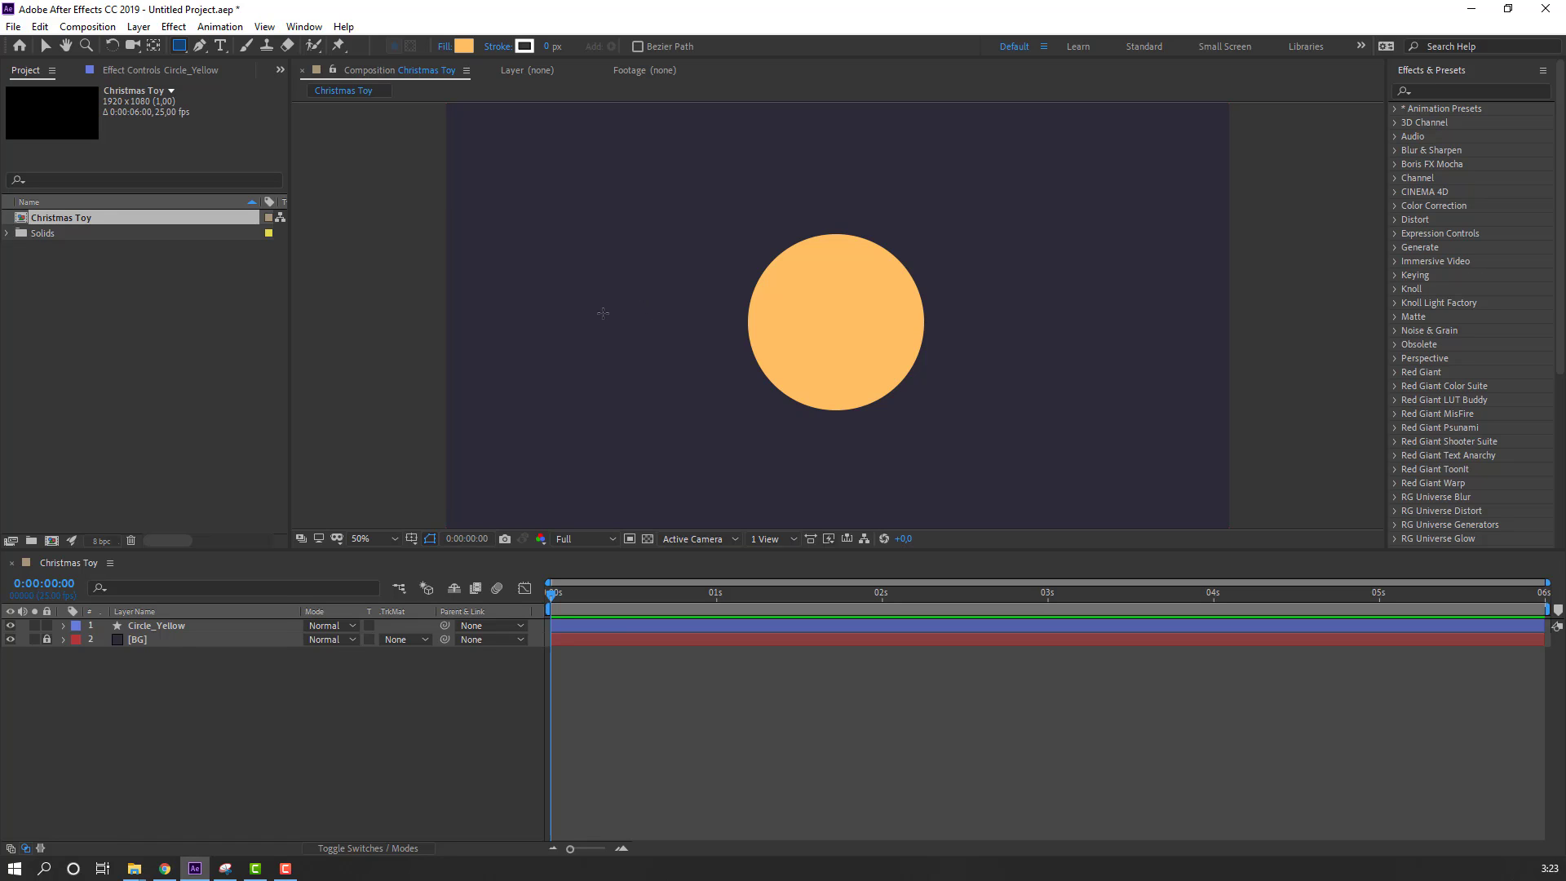
mouse_move(600, 308)
left_mouse_down()
mouse_move(758, 328)
mouse_move(1106, 328)
left_mouse_up()
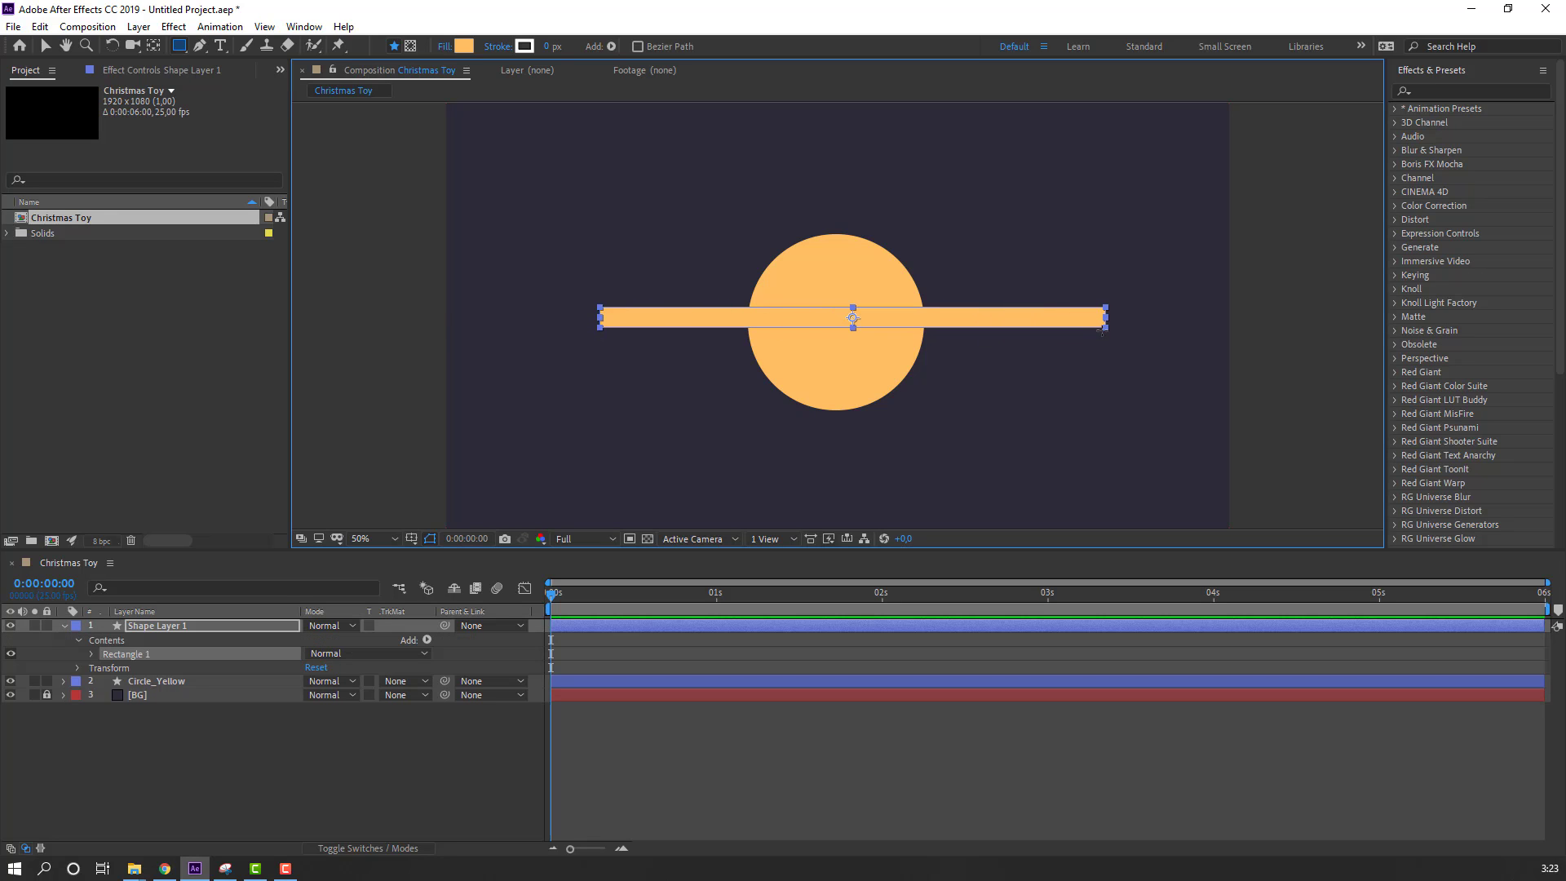
left_click(465, 47)
left_click(630, 468)
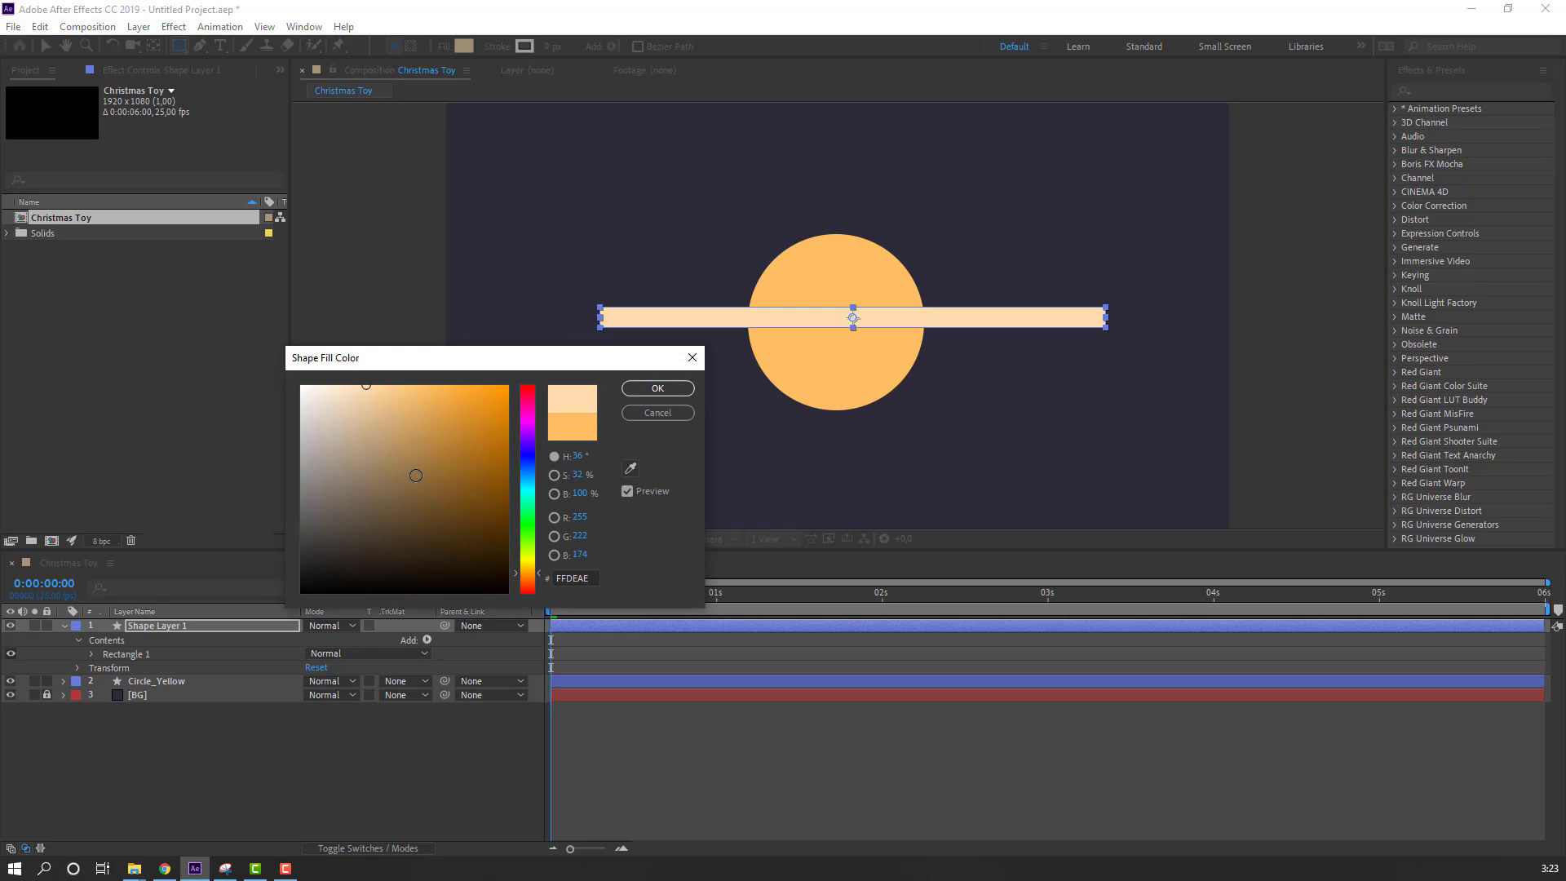
left_click(658, 389)
left_click(44, 47)
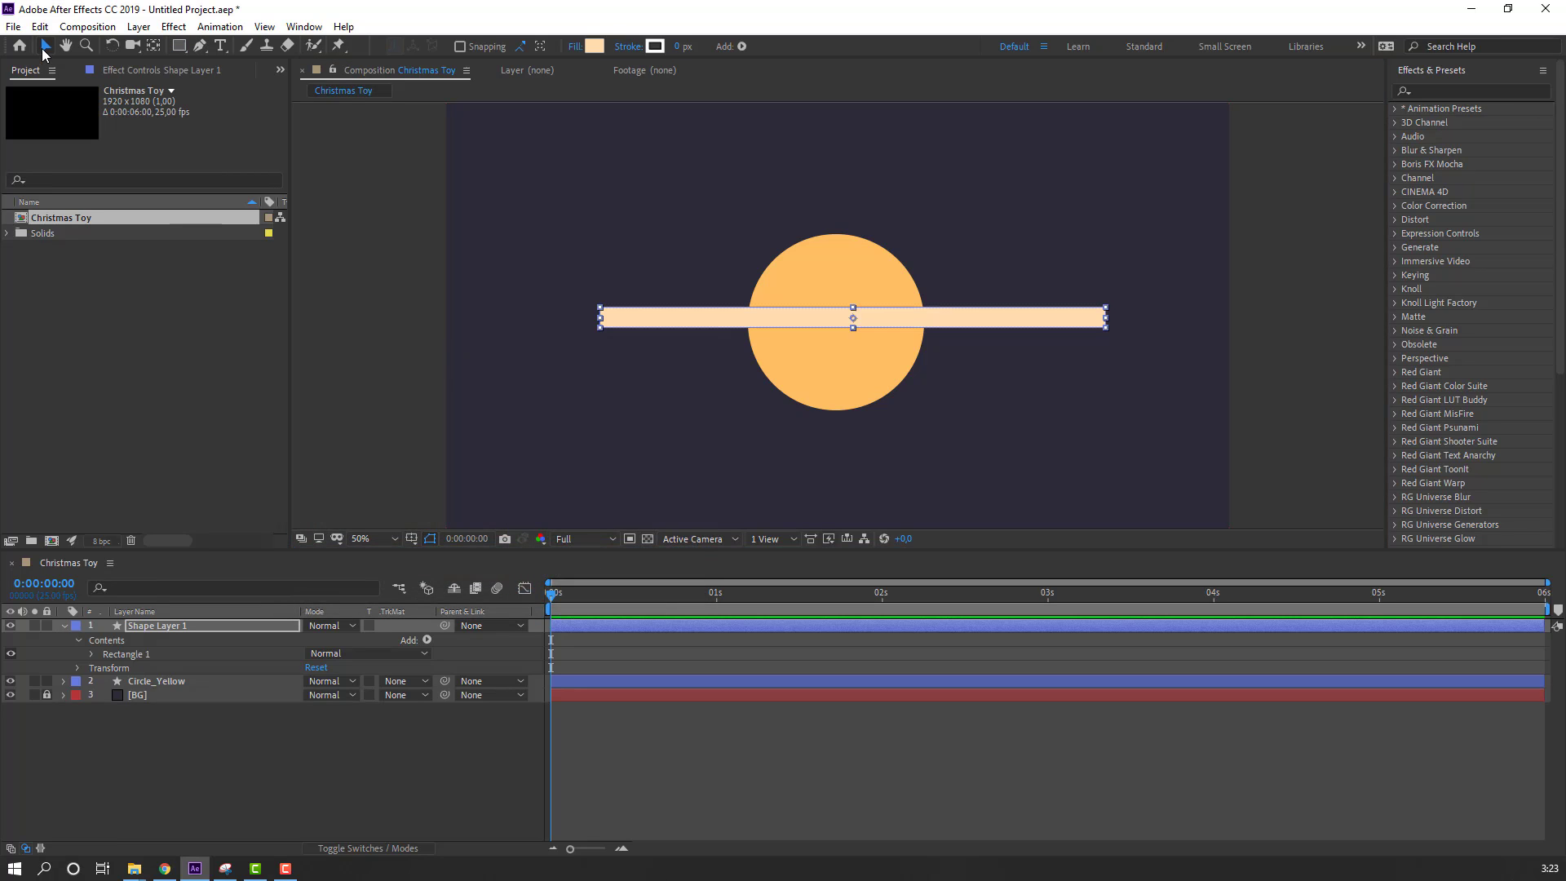
left_click(65, 626)
left_click(173, 747)
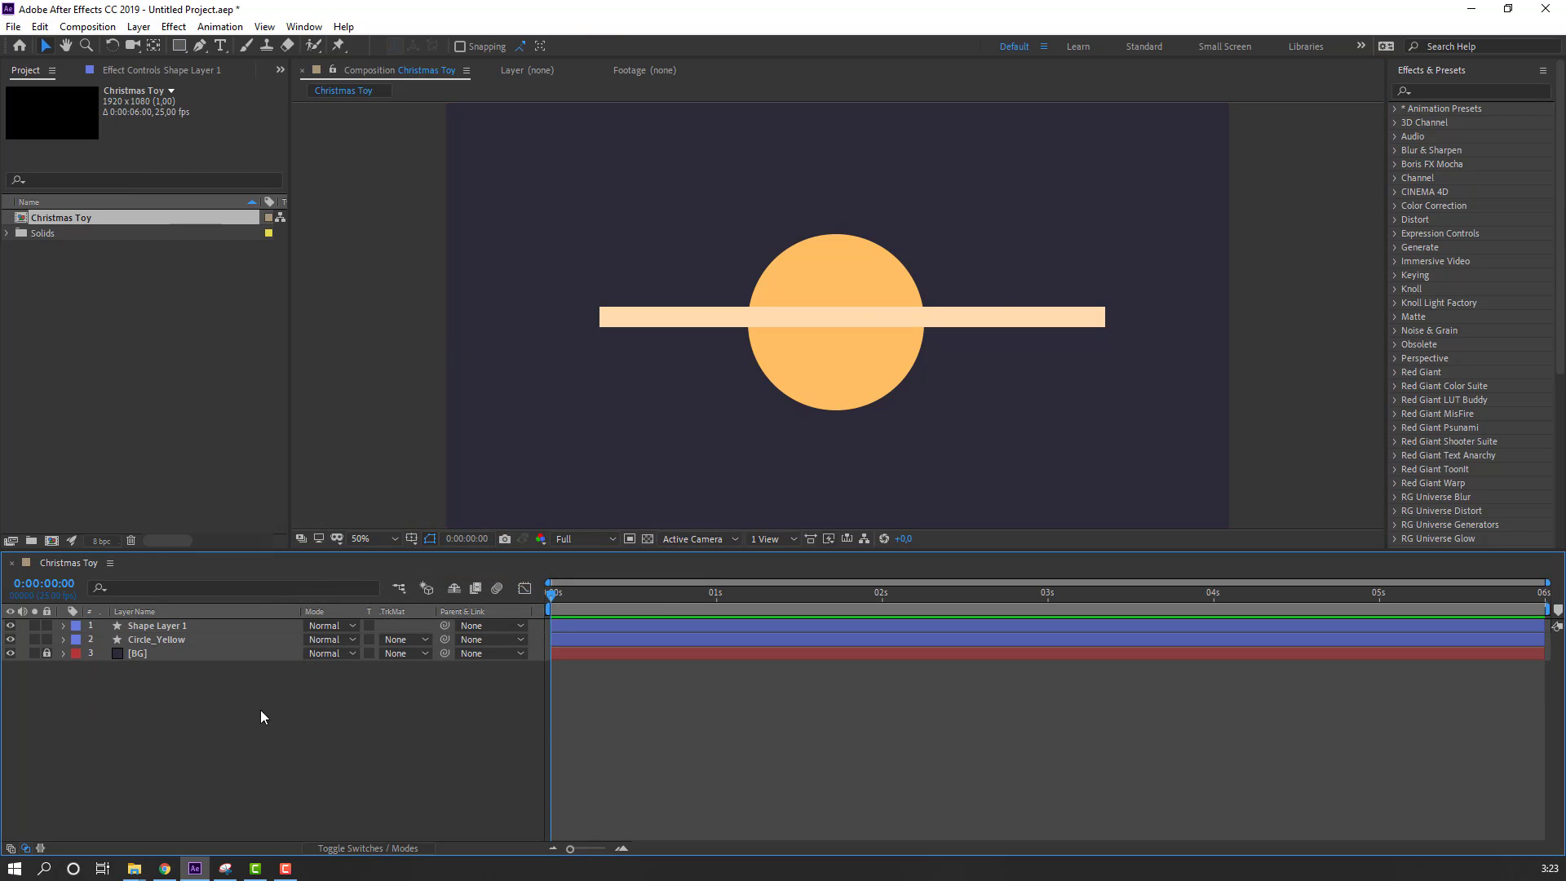
Step: Align the rectangle and Circle_Yellow layers to each other by their horizontal and vertical centres
key("period")
key("comma")
left_click(187, 638)
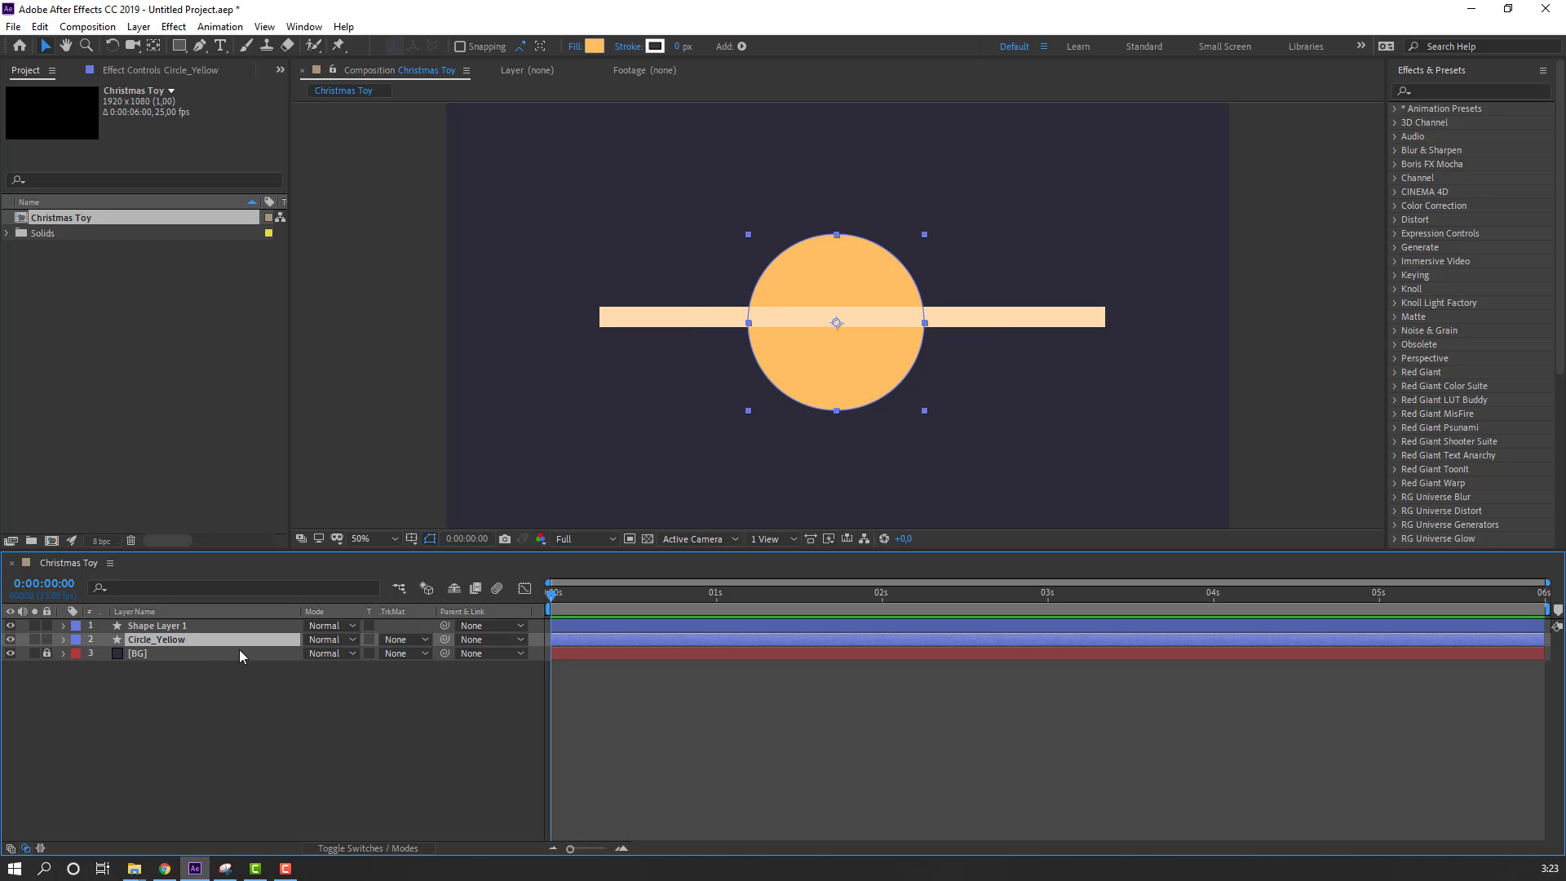
left_click(149, 625, "shift")
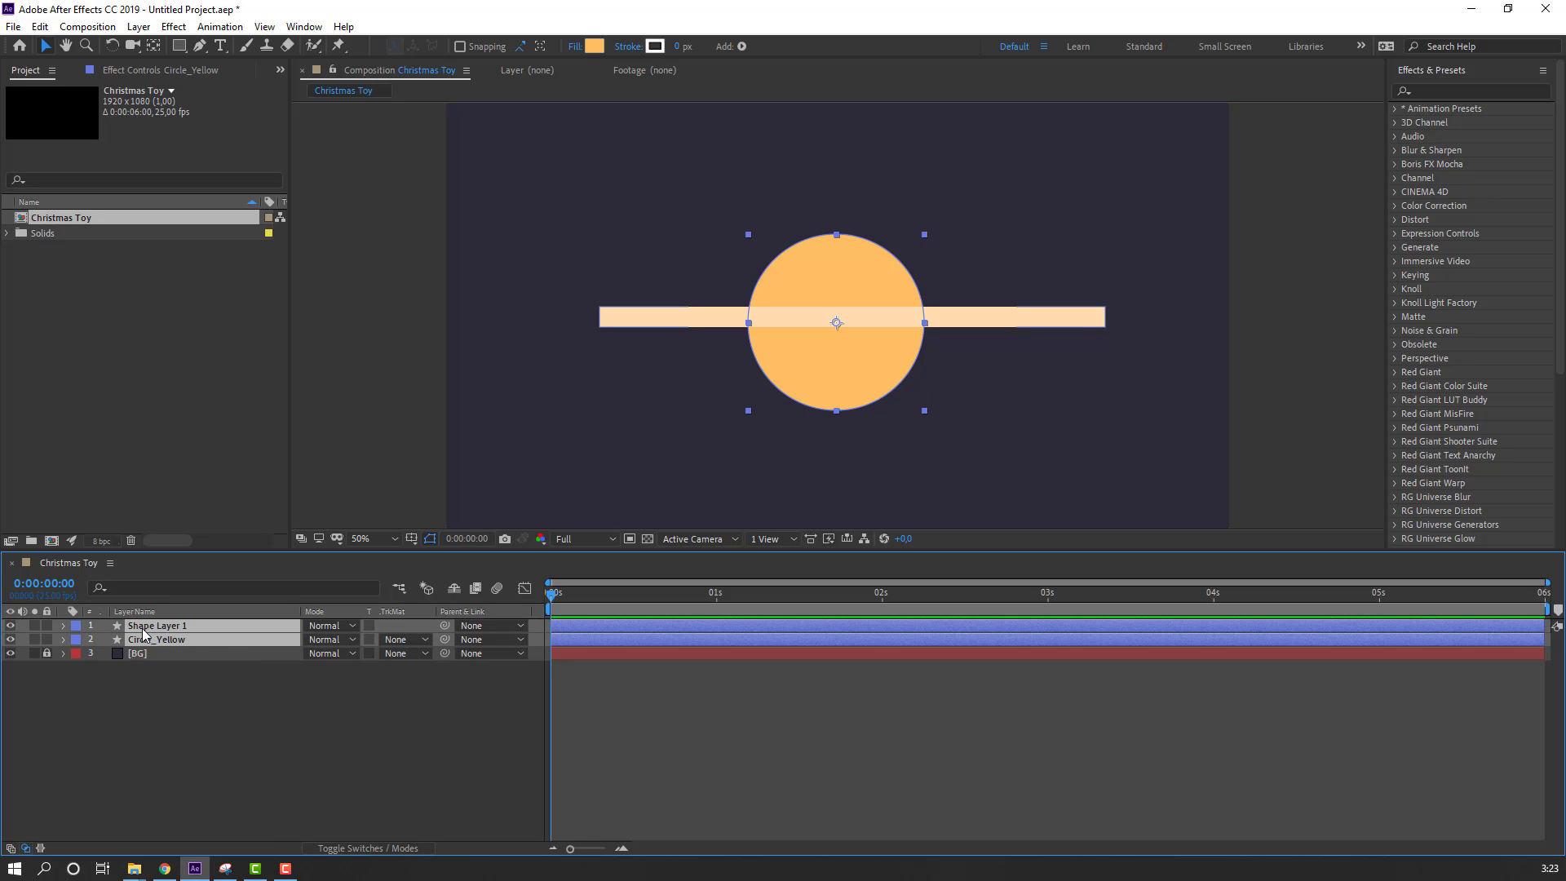
left_click(303, 30)
left_click(321, 133)
left_click(304, 27)
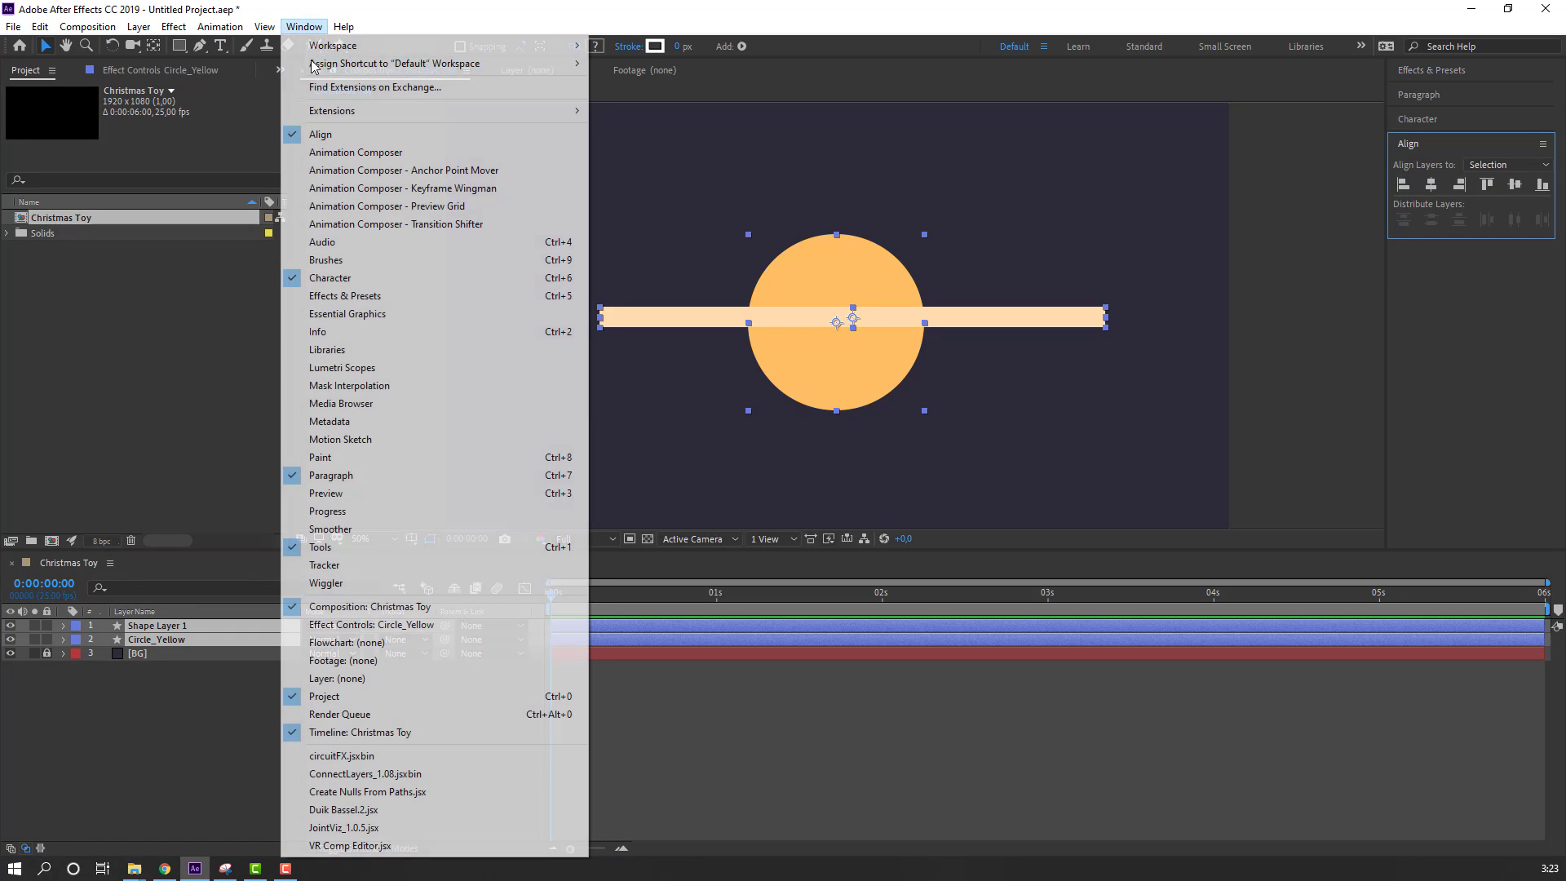
left_click(320, 134)
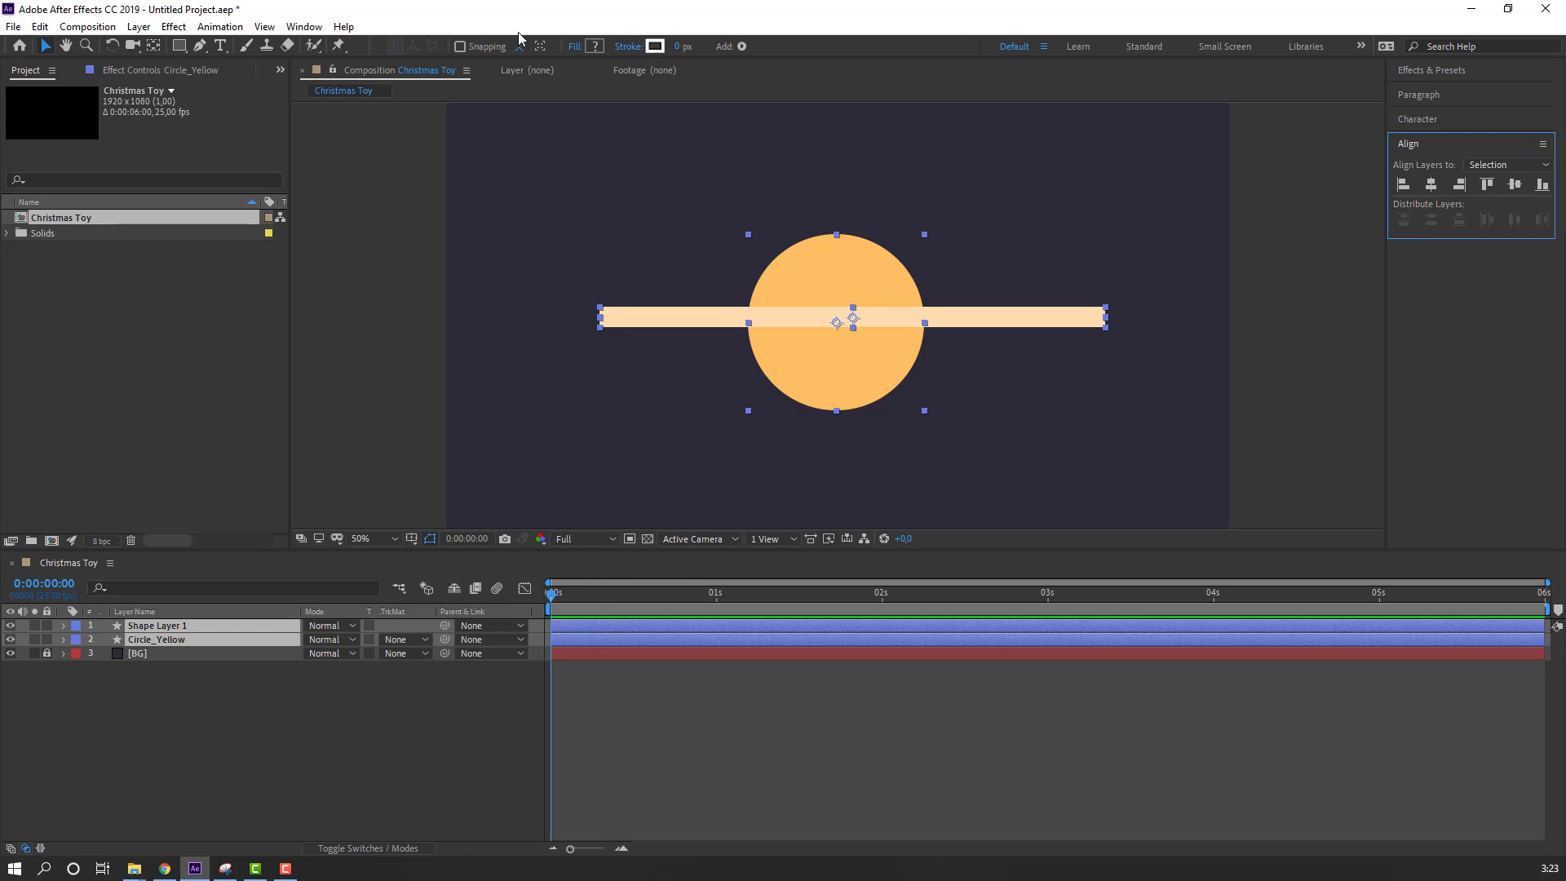
left_click(1433, 183)
left_click(1515, 184)
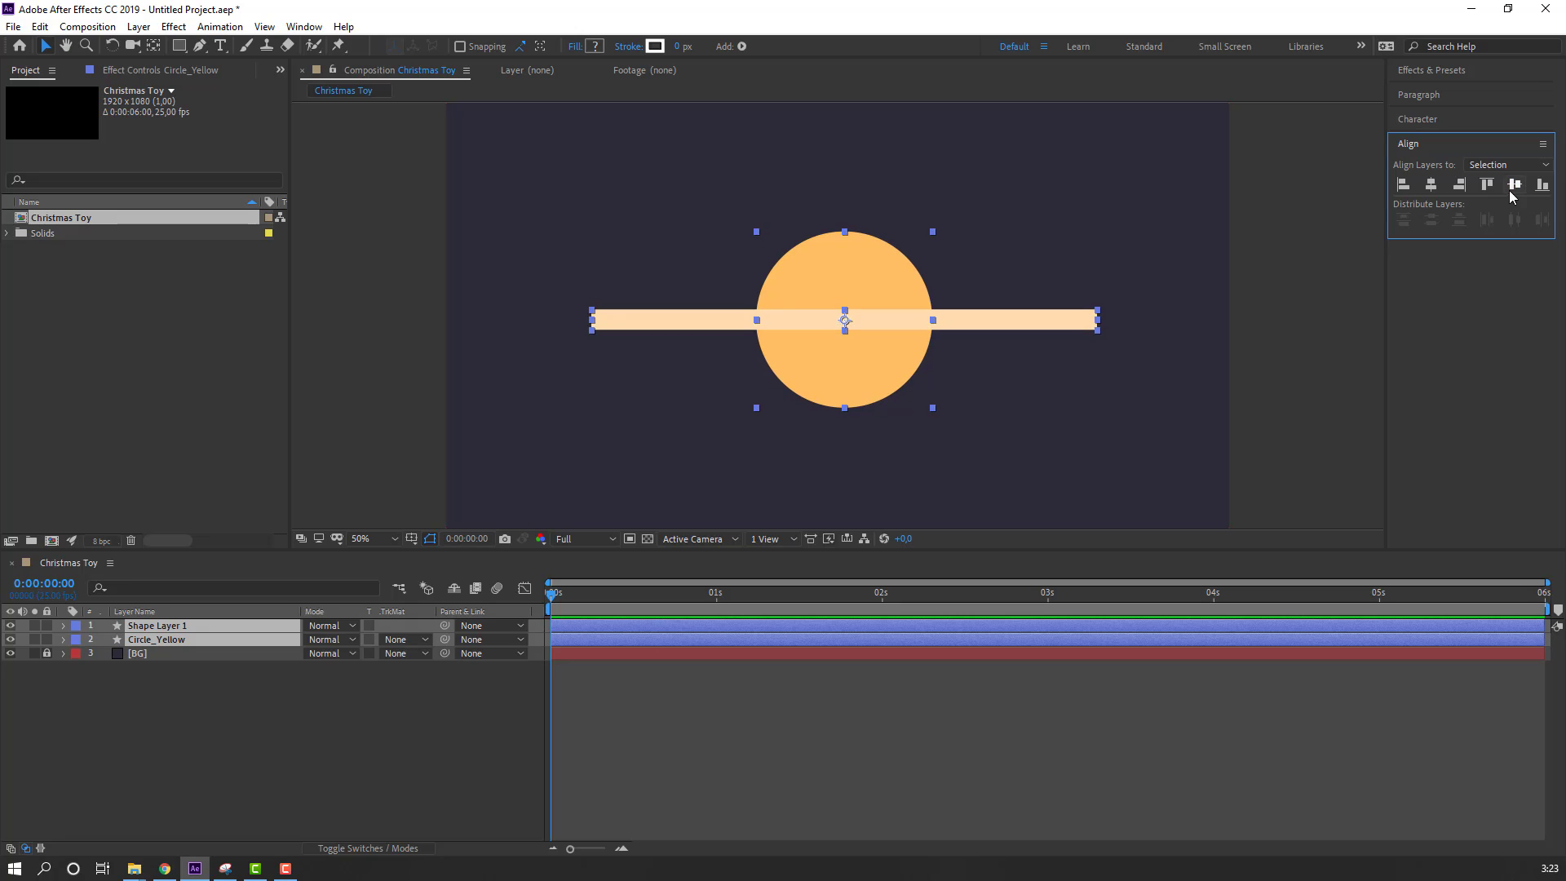
left_click(428, 754)
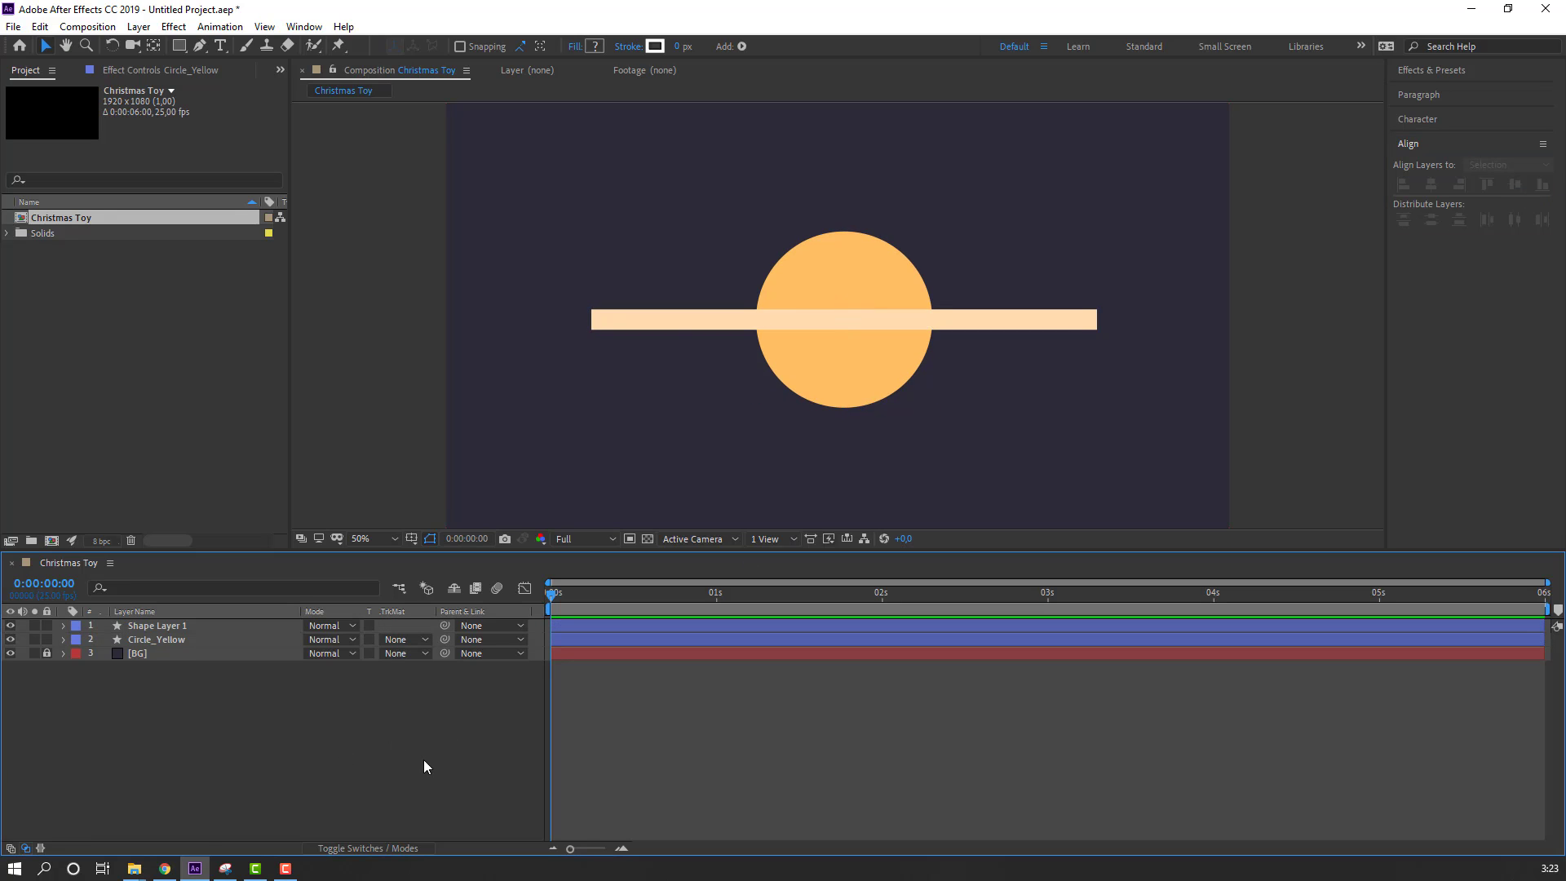
Step: Rename the rectangle's shape layer as Line
left_click(161, 630)
key("Return")
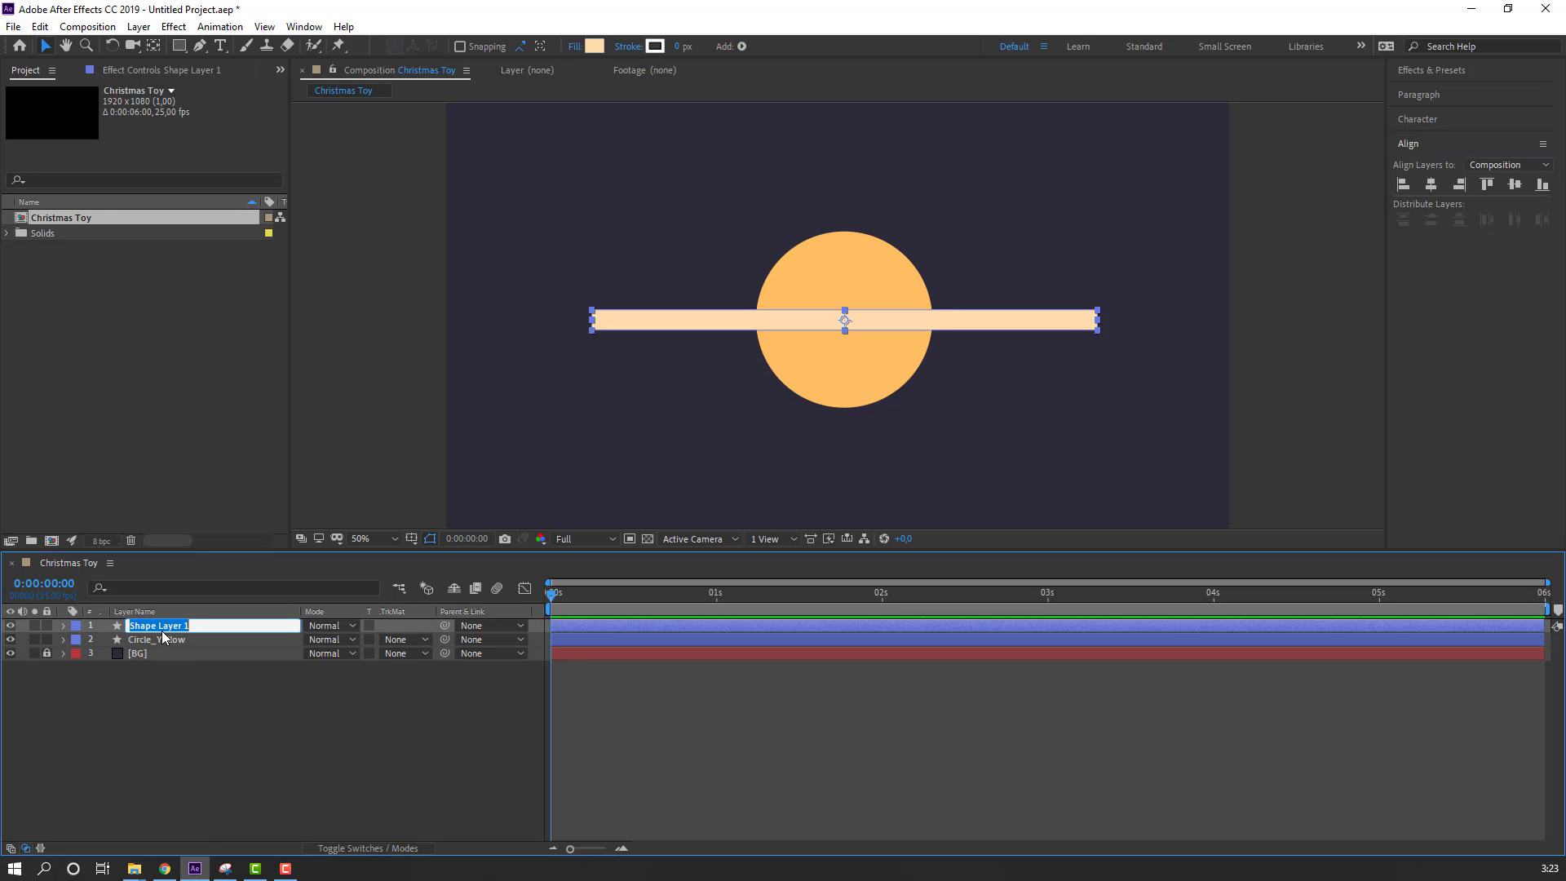
type("Line")
key("Return")
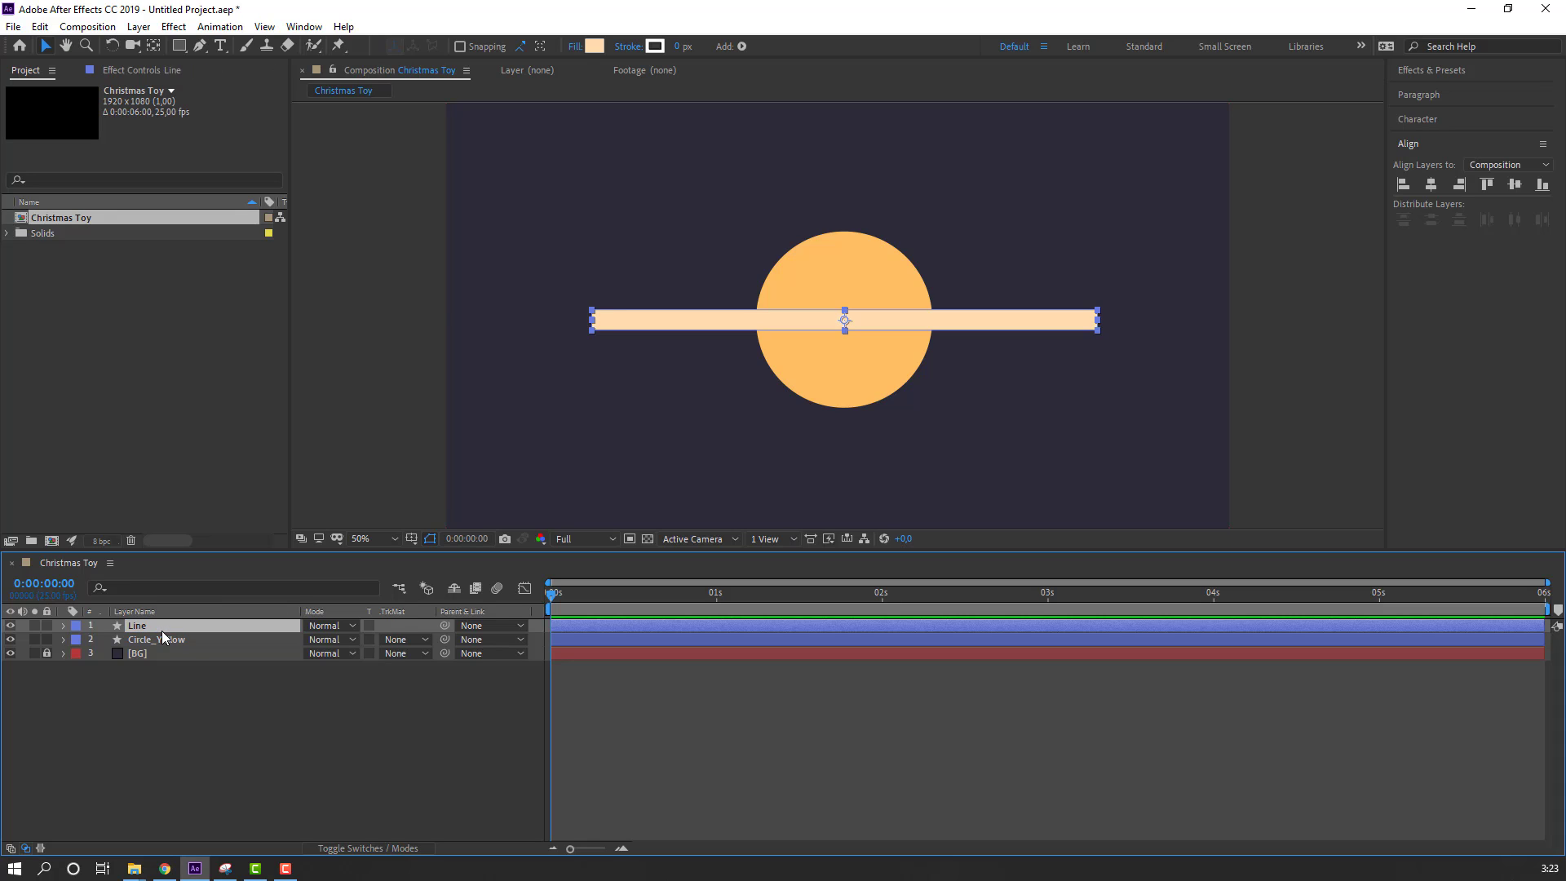
left_click(294, 739)
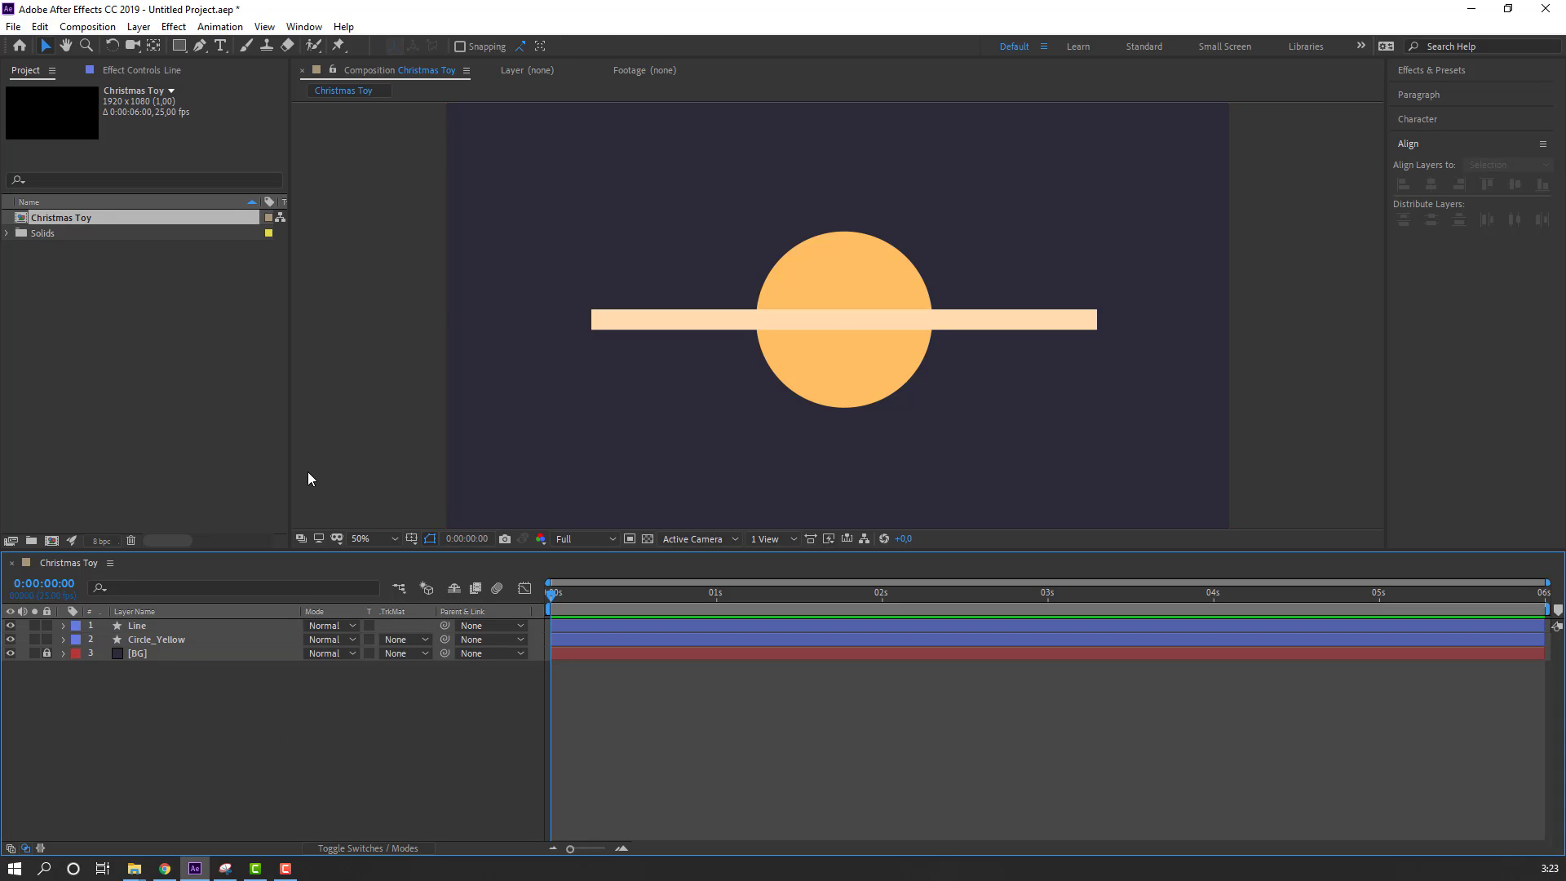
Step: Draw a small circle within the height of the line, near the centre of the yellow circle, on a new shape layer
left_click(180, 47)
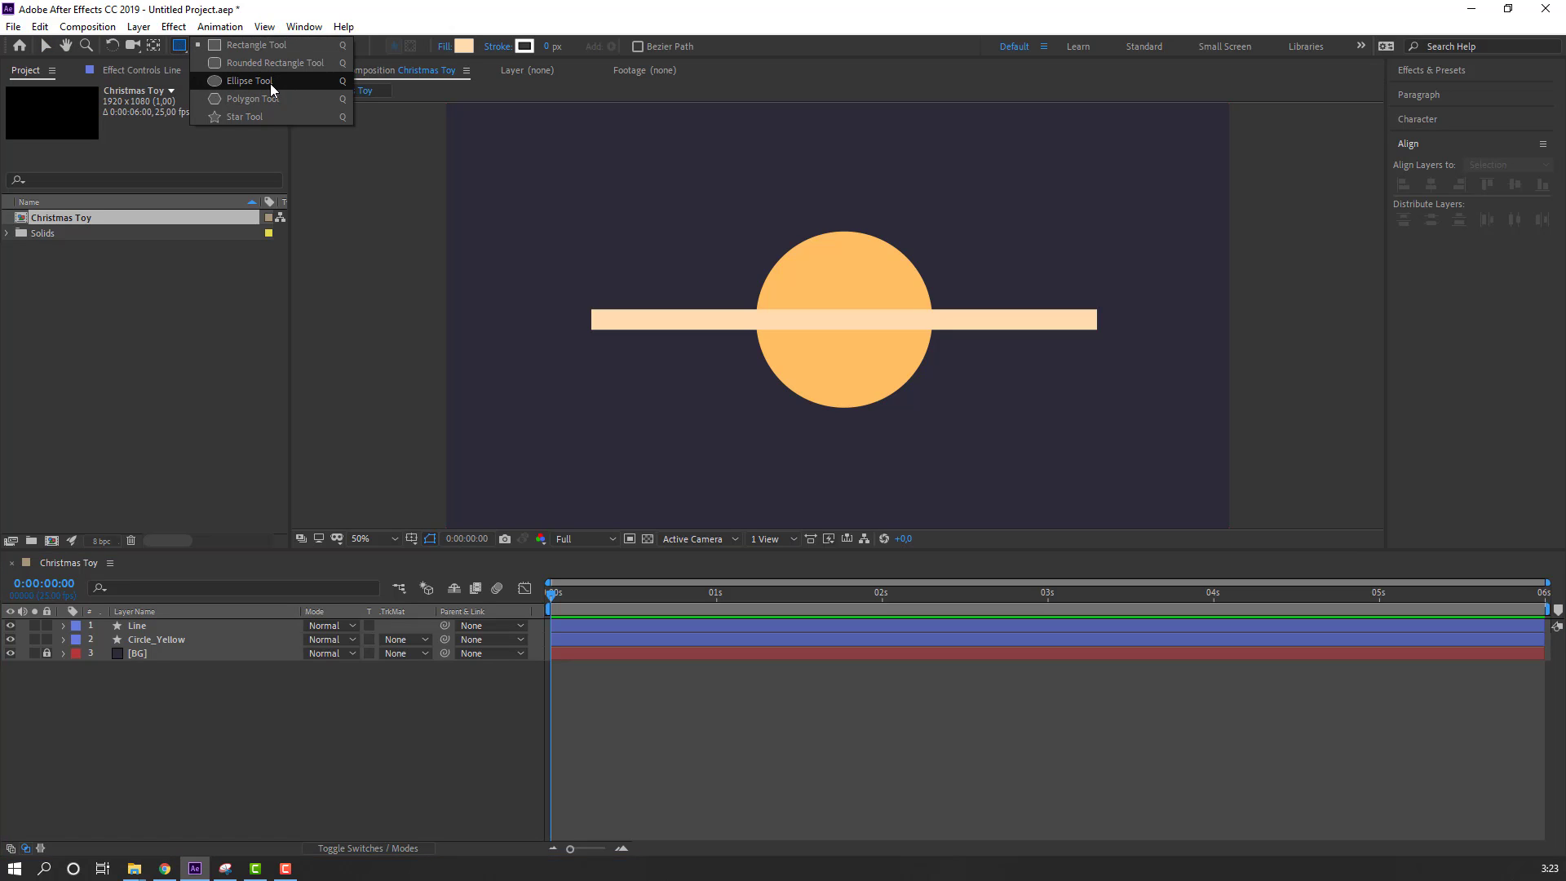
left_click(271, 86)
scroll(902, 367, "up", 2)
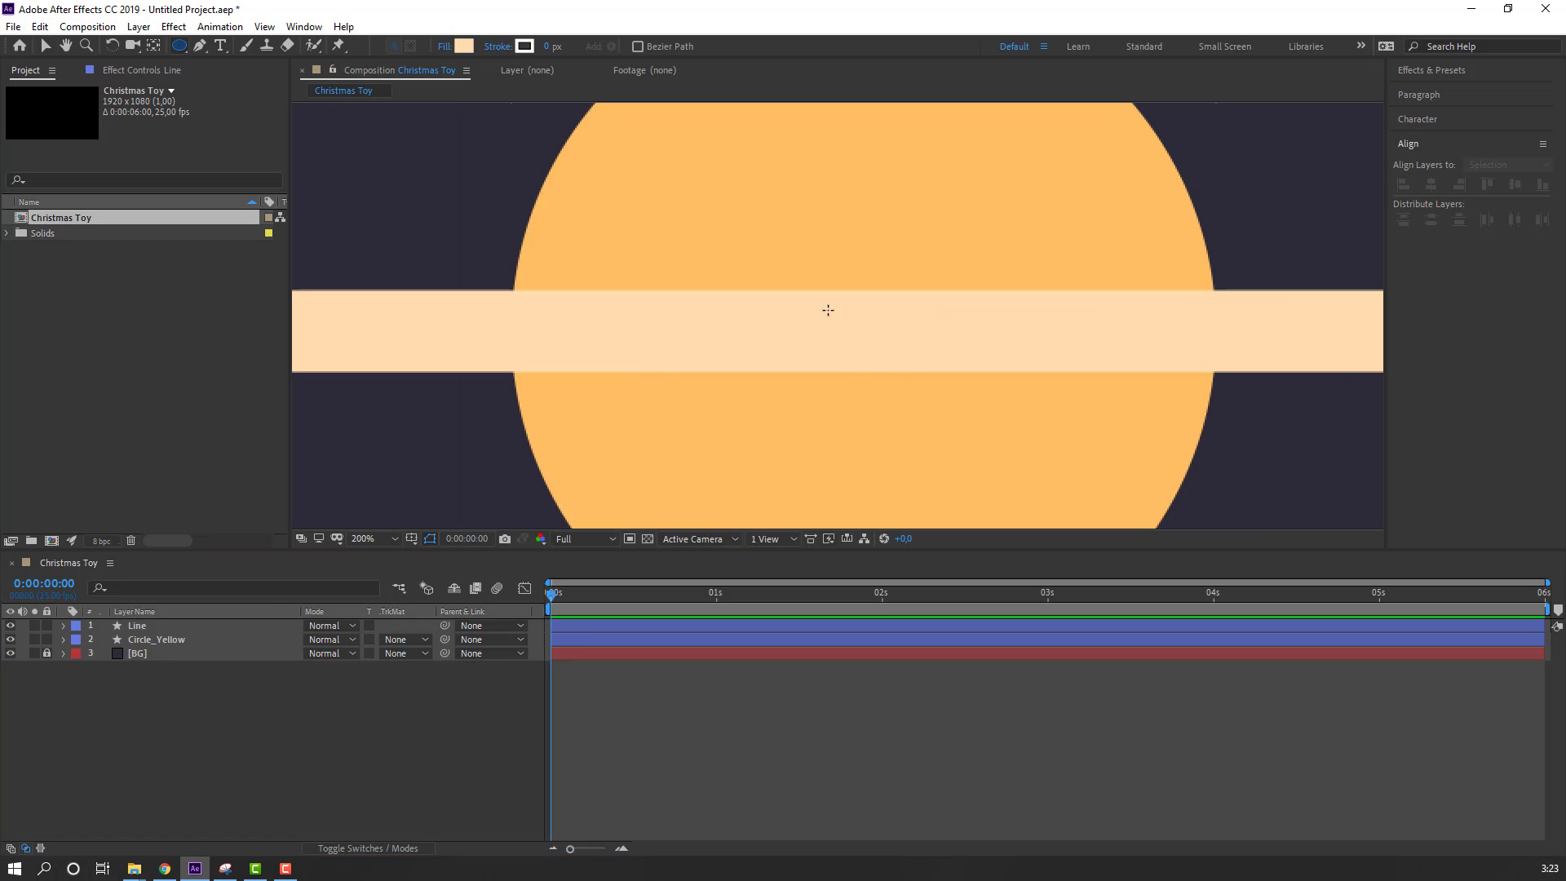
left_click_drag(828, 308, 884, 363)
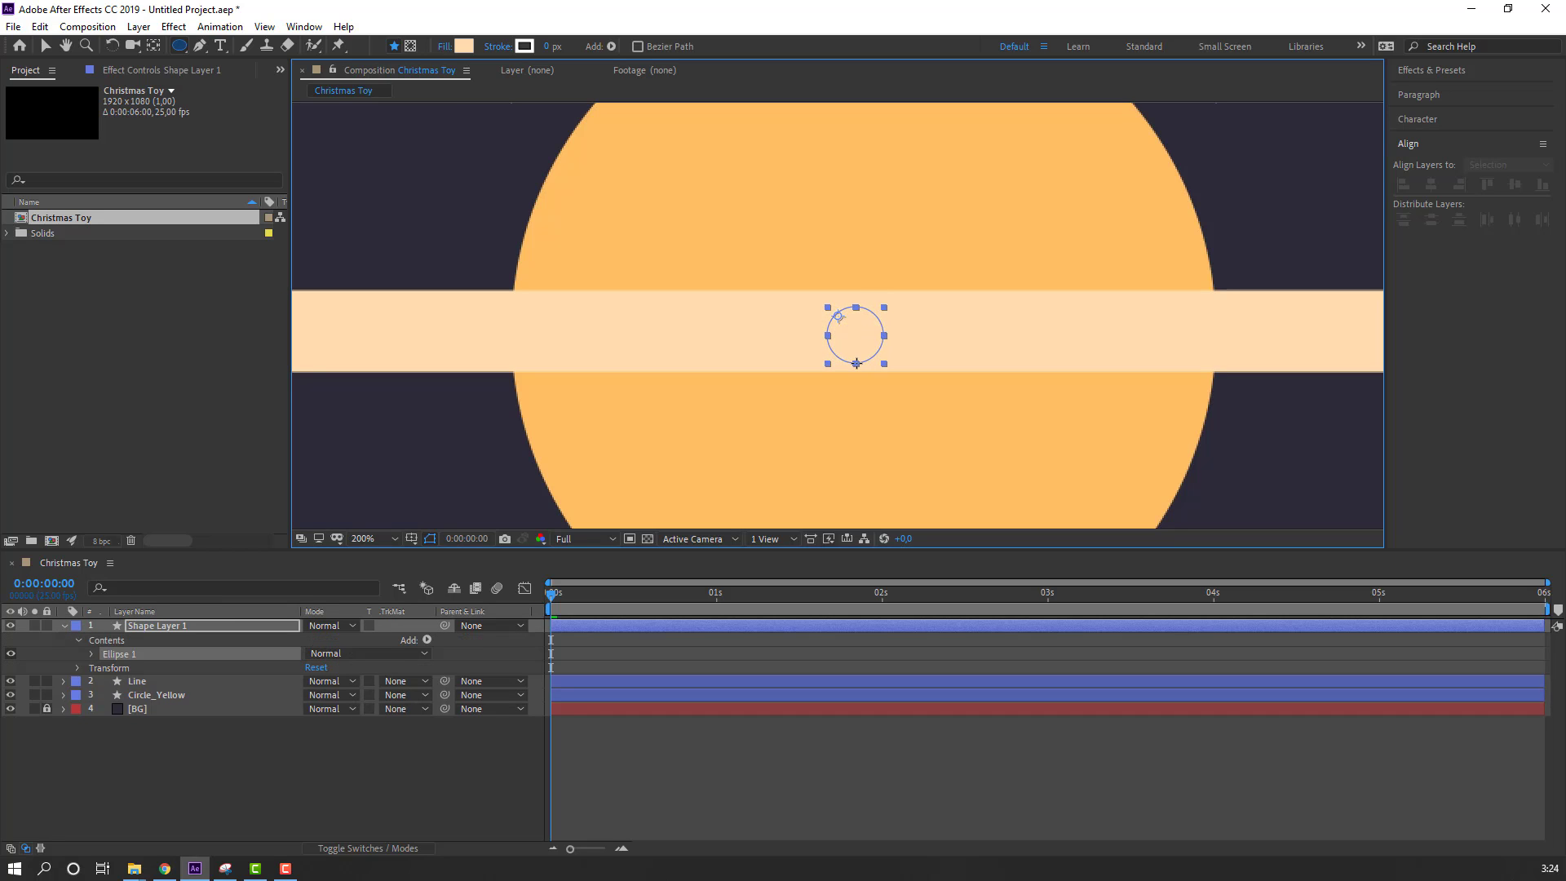
left_click(65, 626)
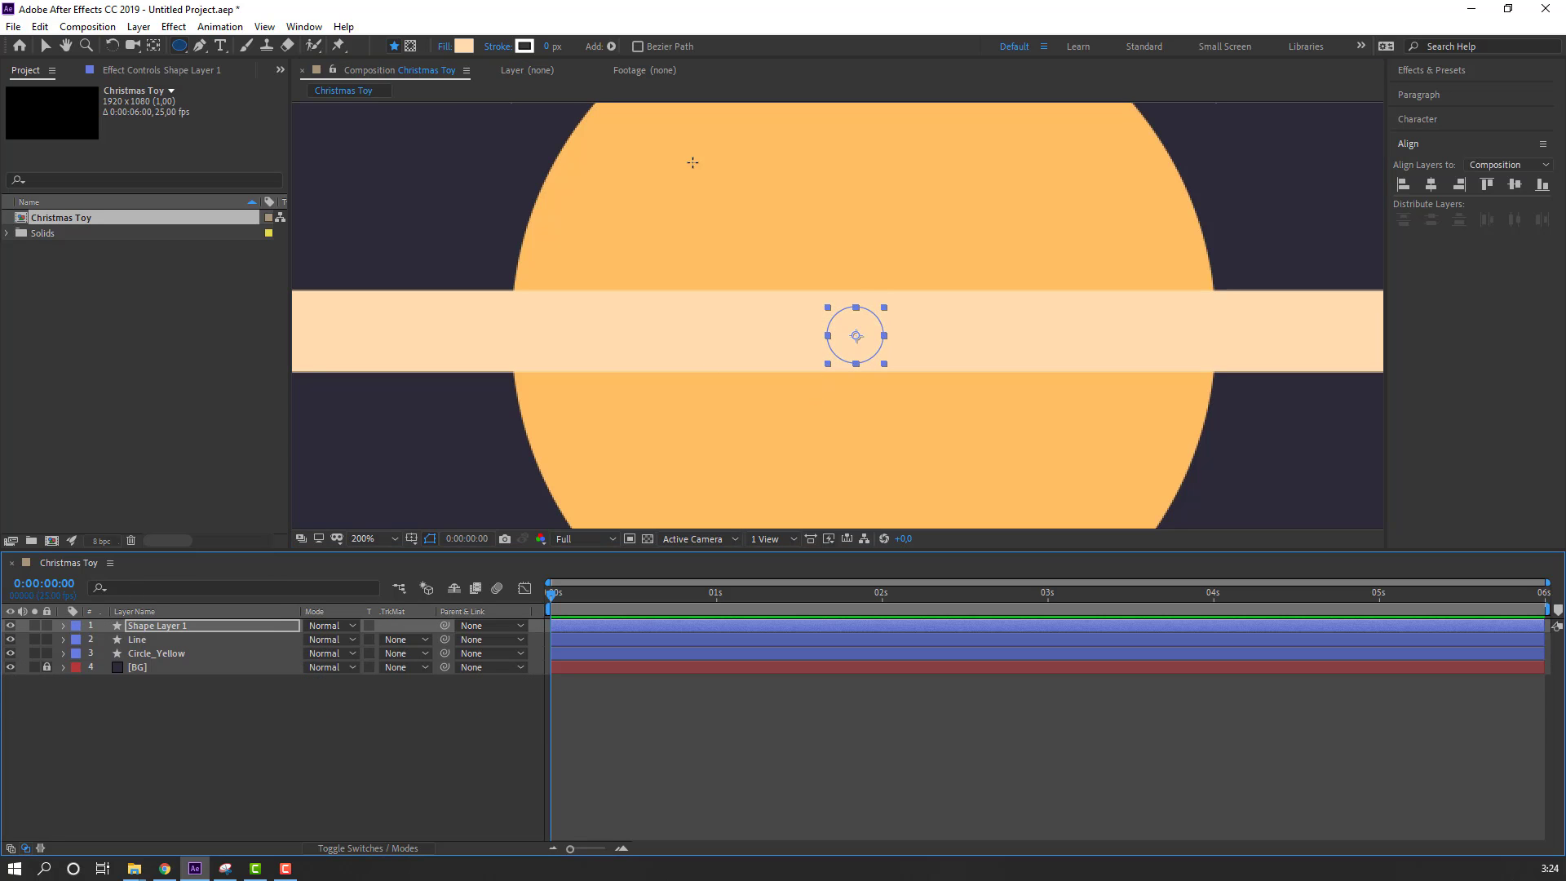
Step: Fill the small circle with the sampled pink colour F48282
left_click(463, 46)
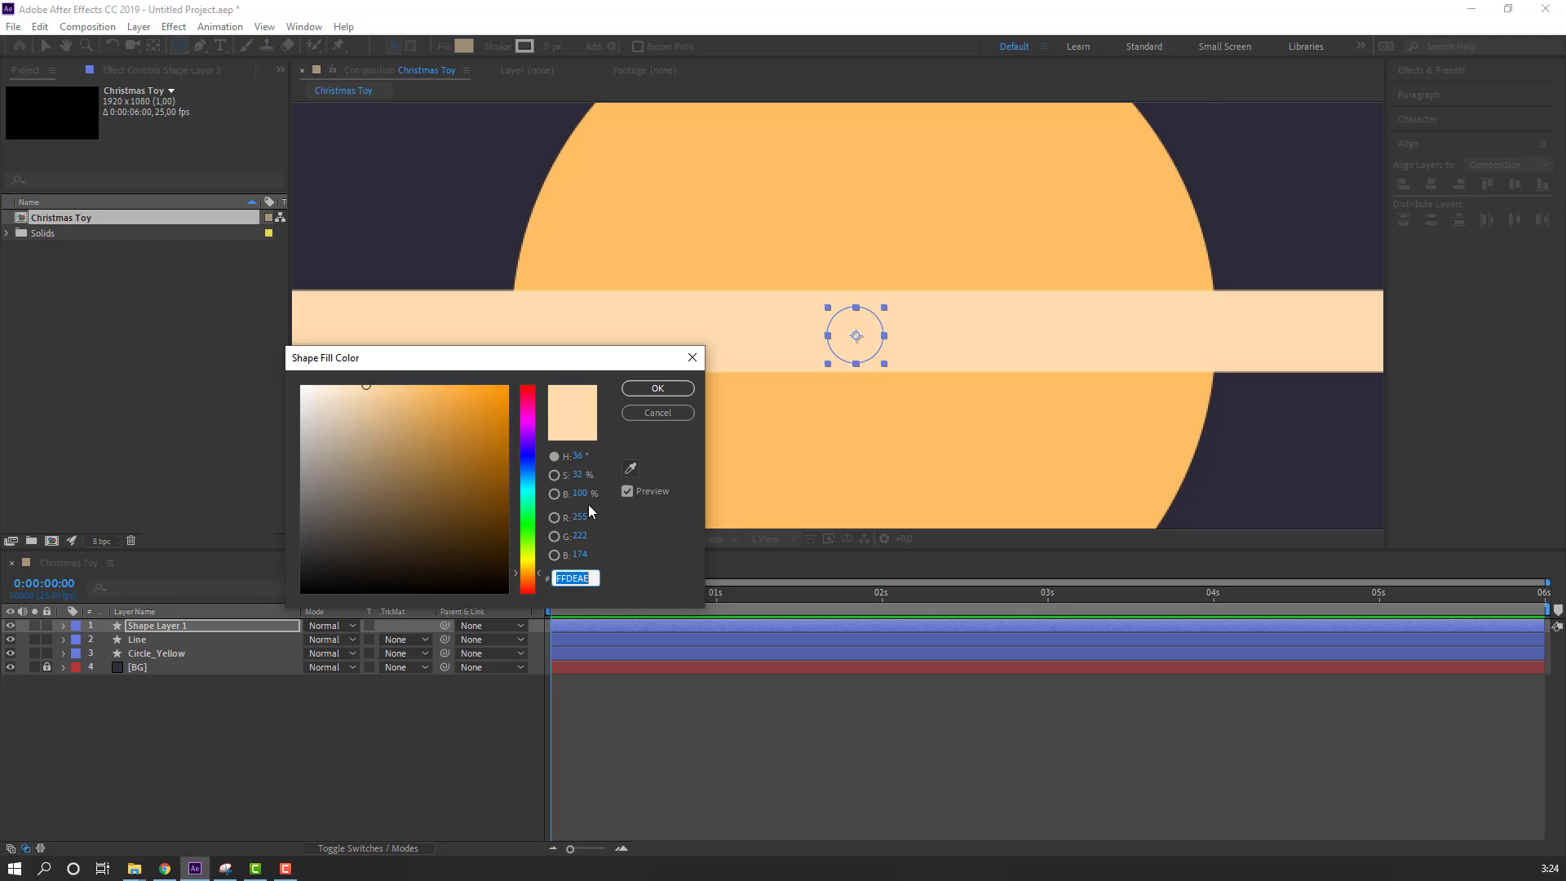
left_click(630, 471)
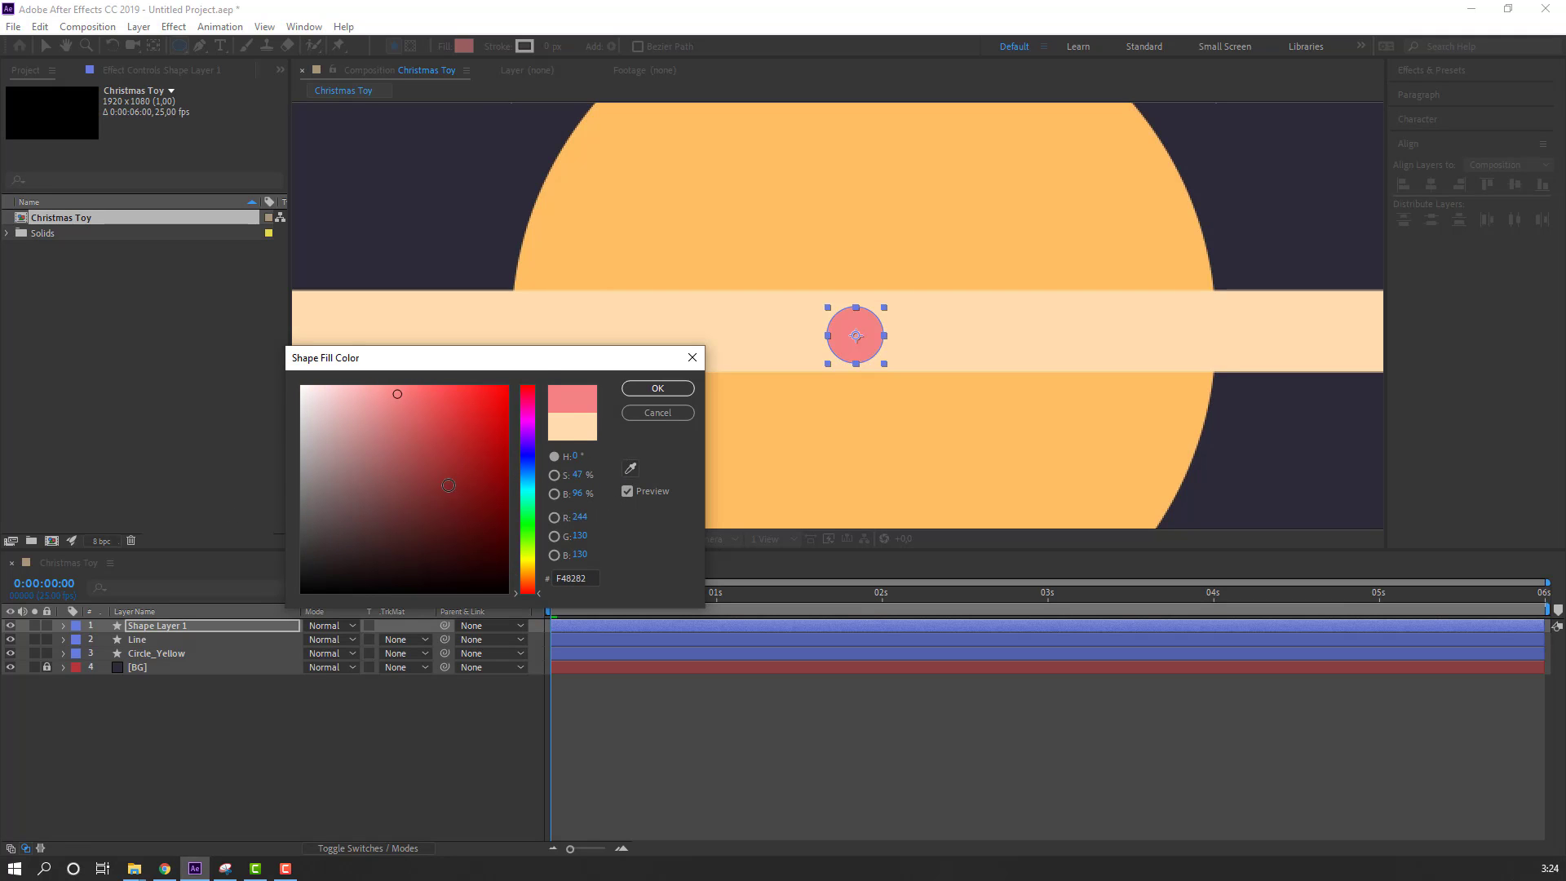
left_click(657, 389)
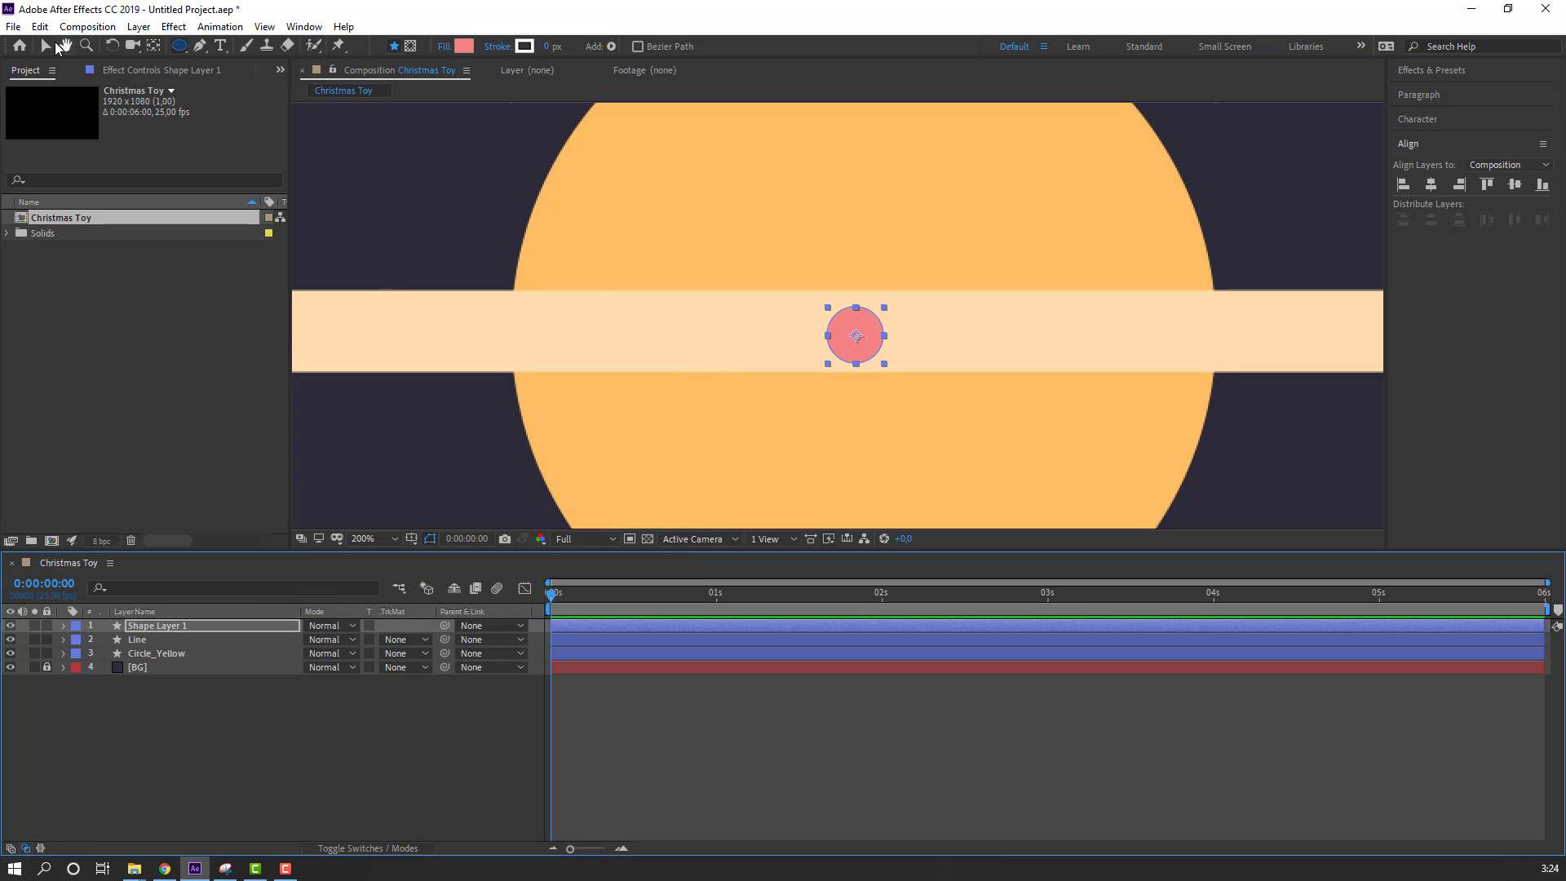
Step: Rename the small circle's shape layer as circle_pink
left_click(135, 631)
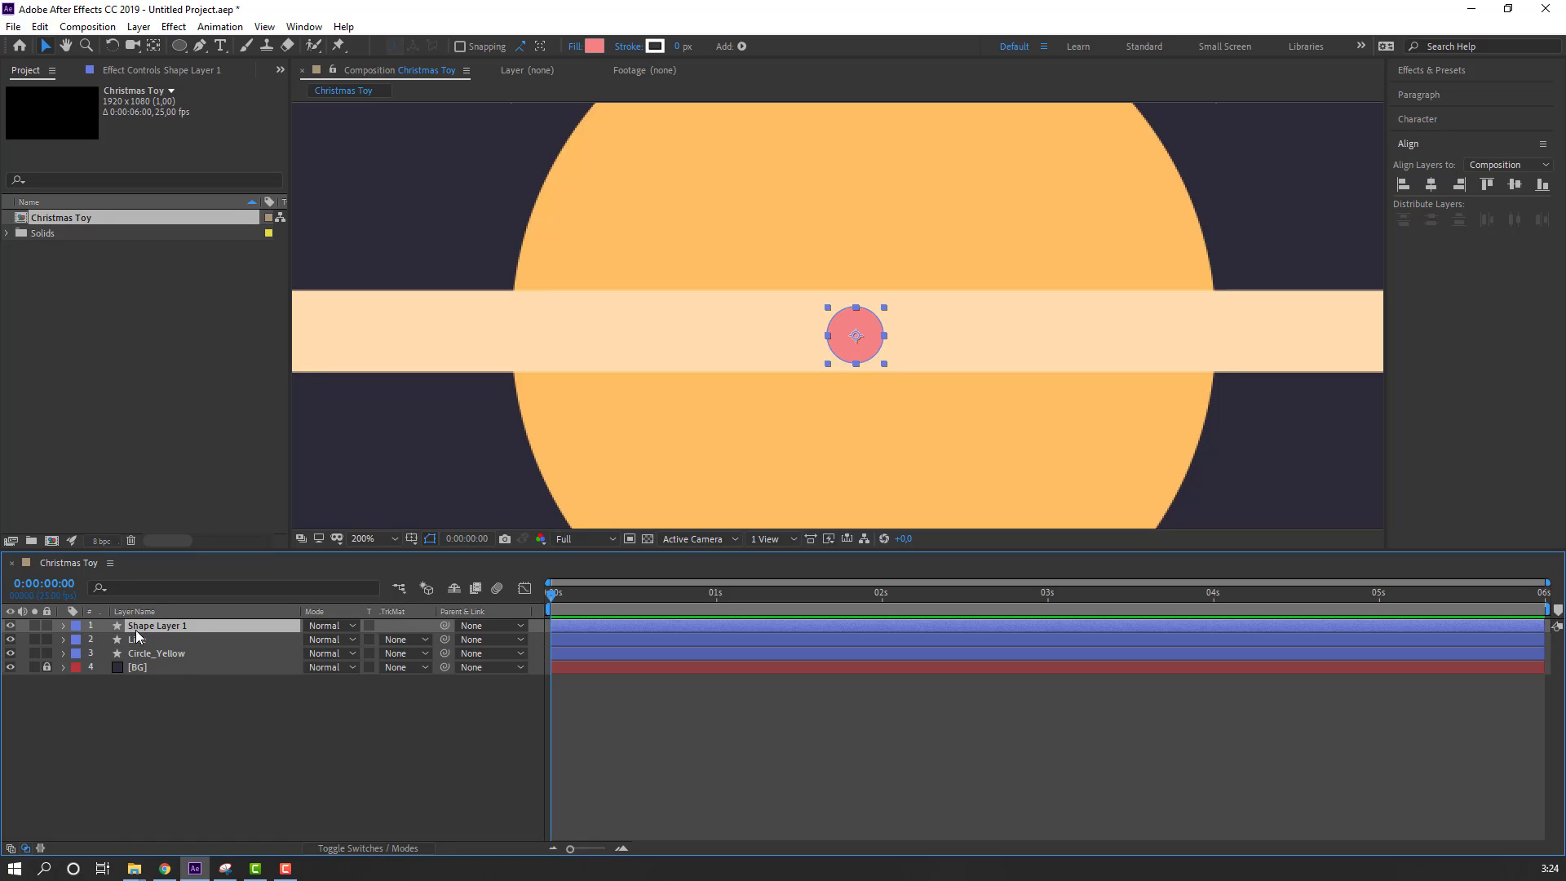
key("Return")
type("circle_pin")
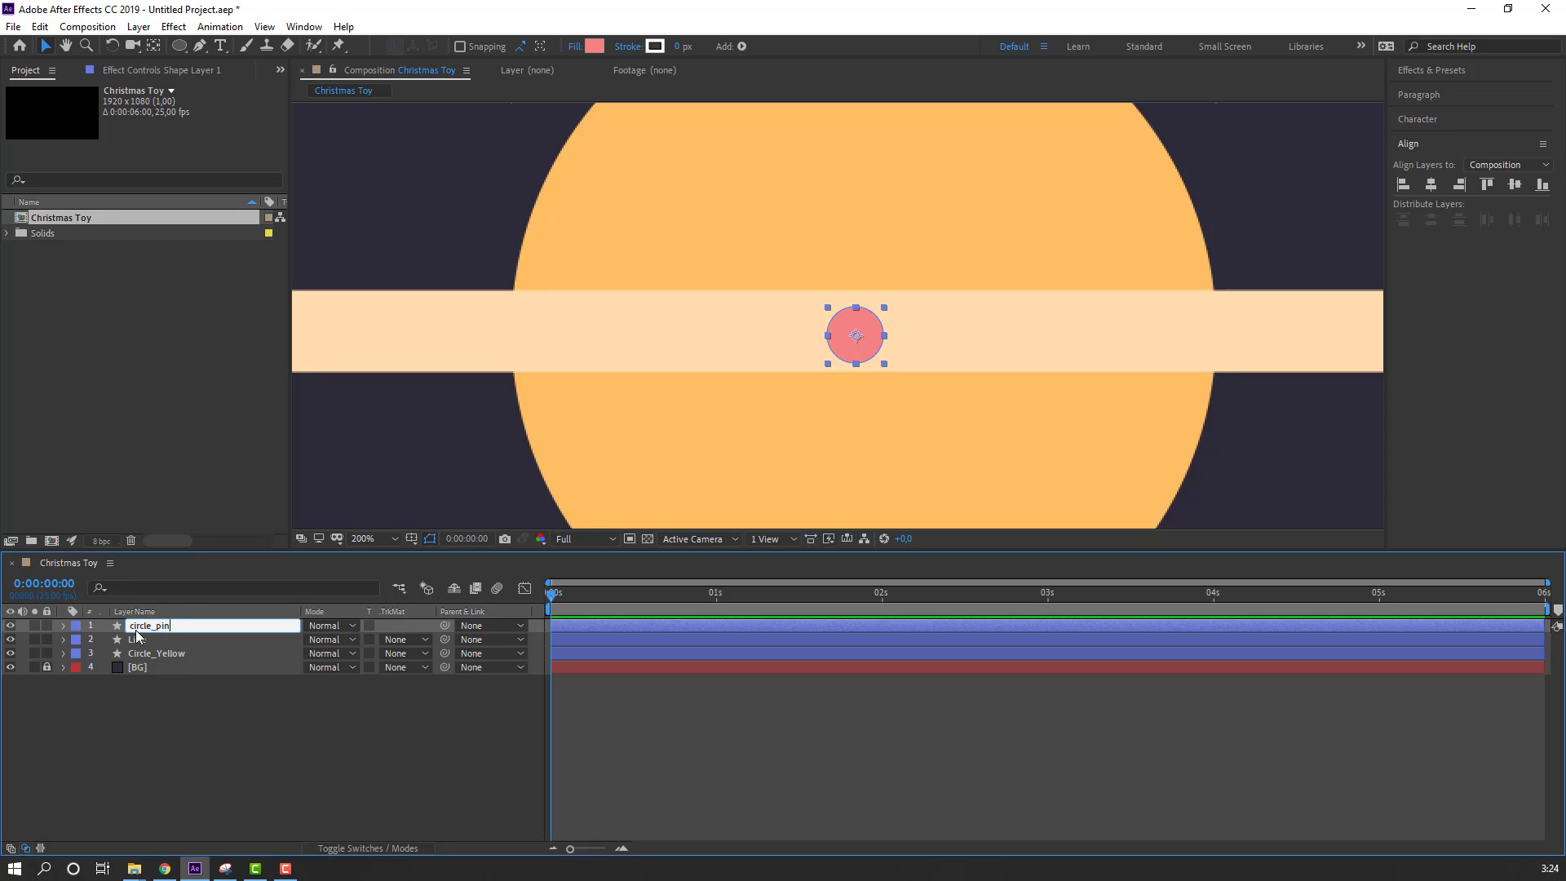
type("k")
key("Return")
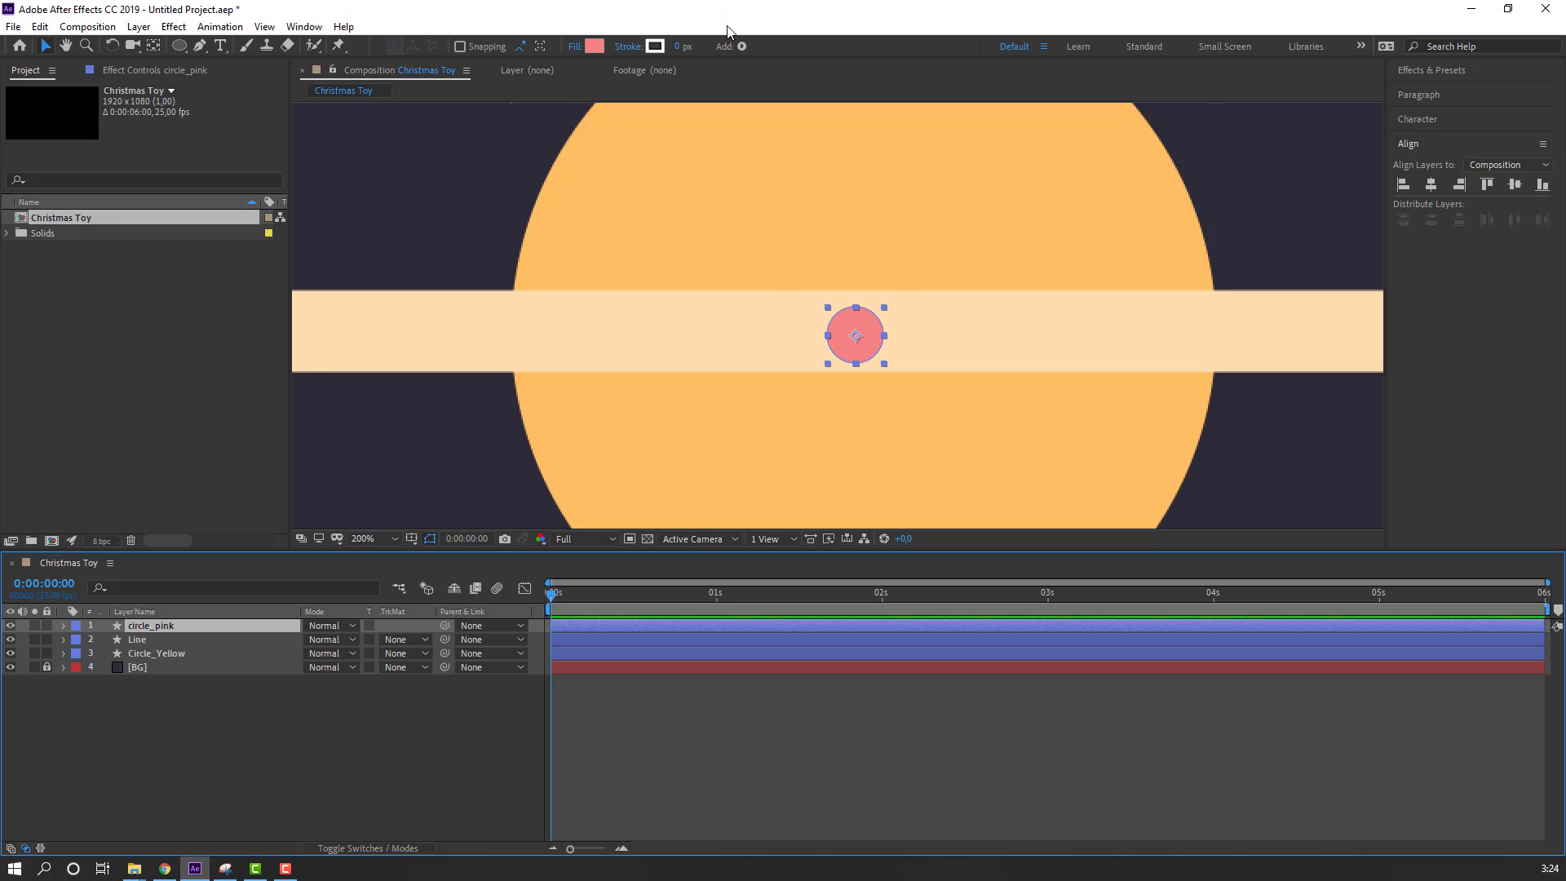
Step: Add a Repeater to the circle_pink layer and move its original circle to the far left end of the peach line
left_click(742, 47)
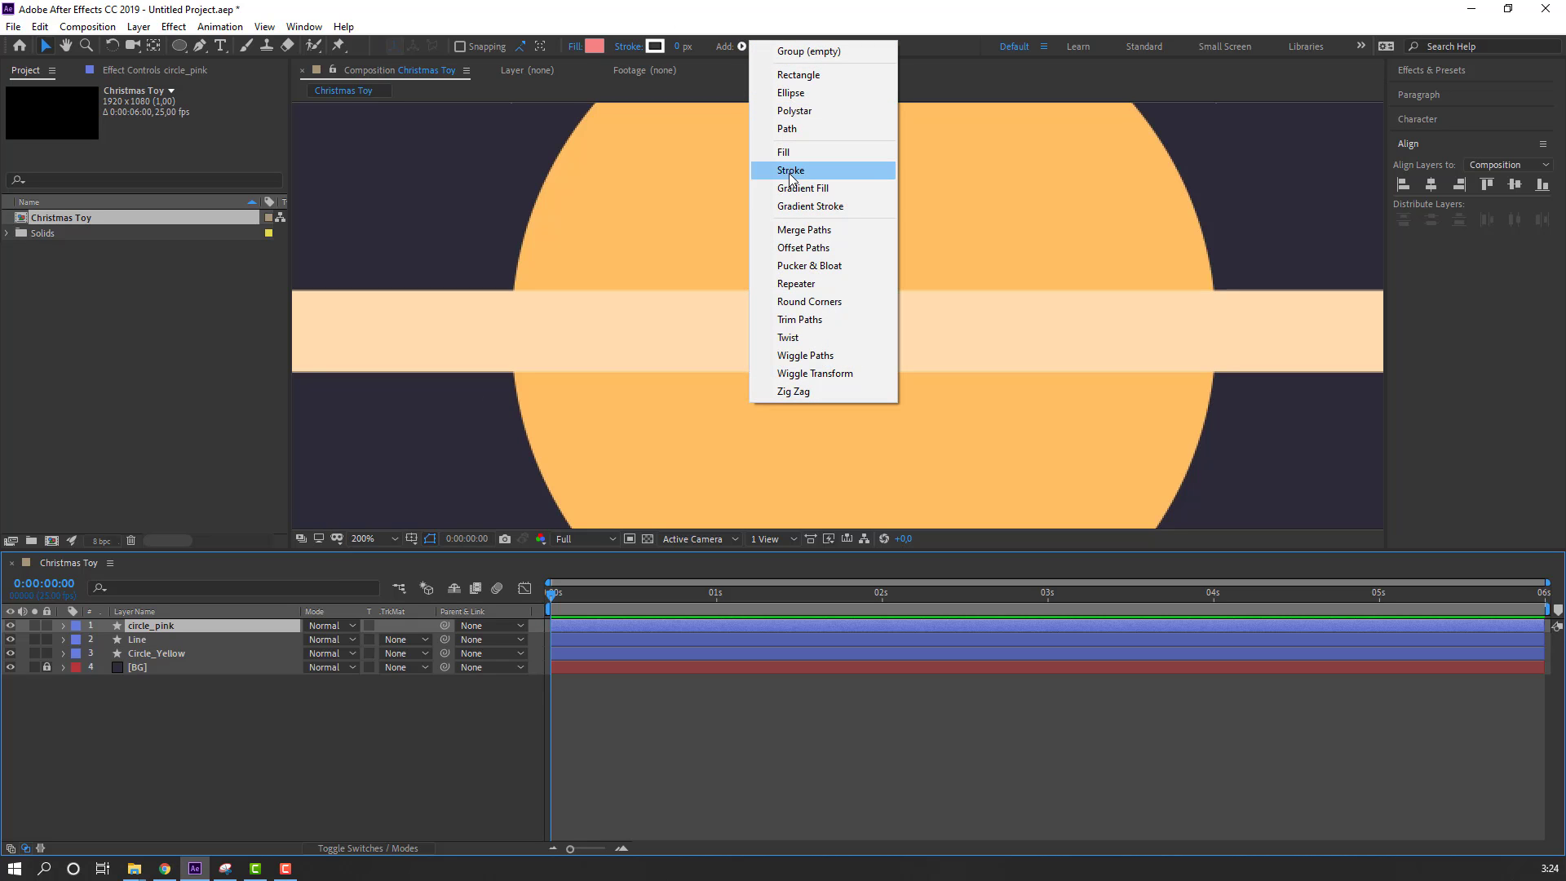
left_click(788, 284)
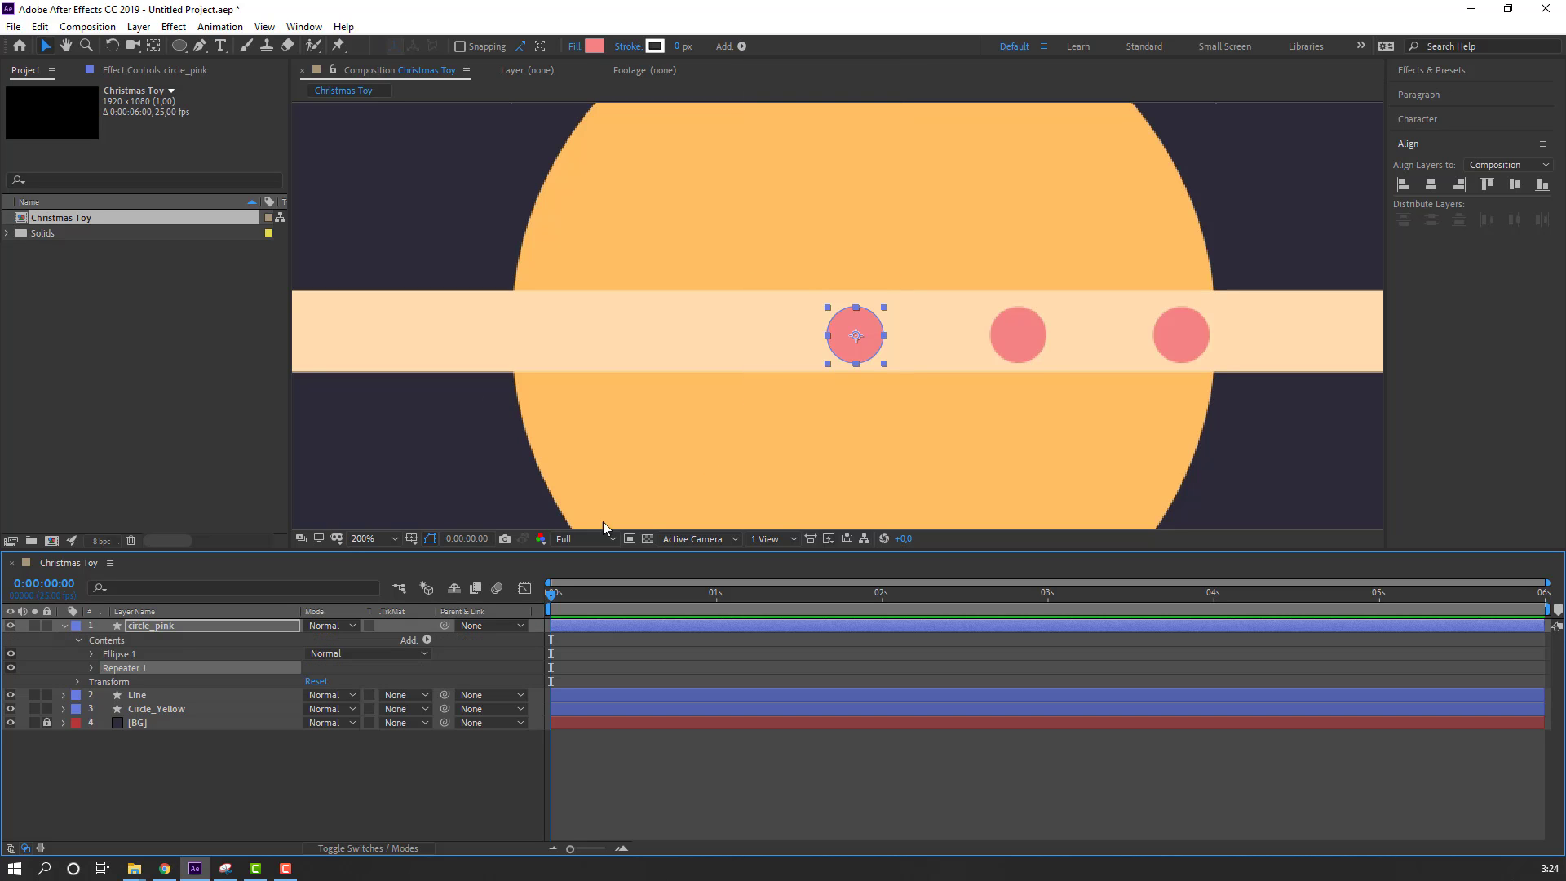
key("comma")
key("period")
left_click_drag(880, 341, 574, 343)
key("comma")
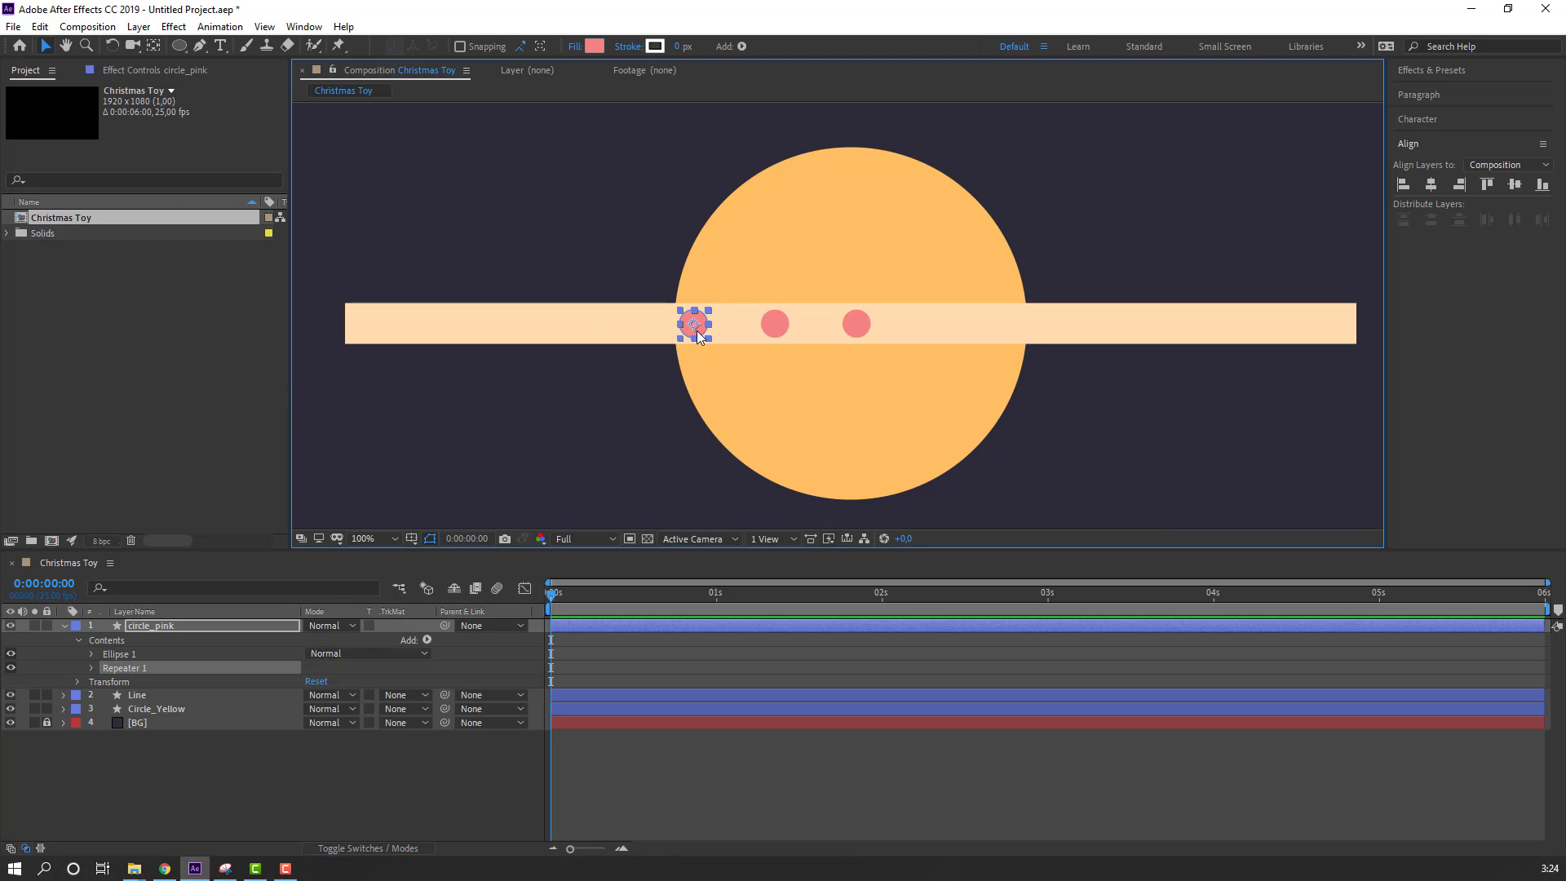
left_click_drag(697, 330, 371, 330)
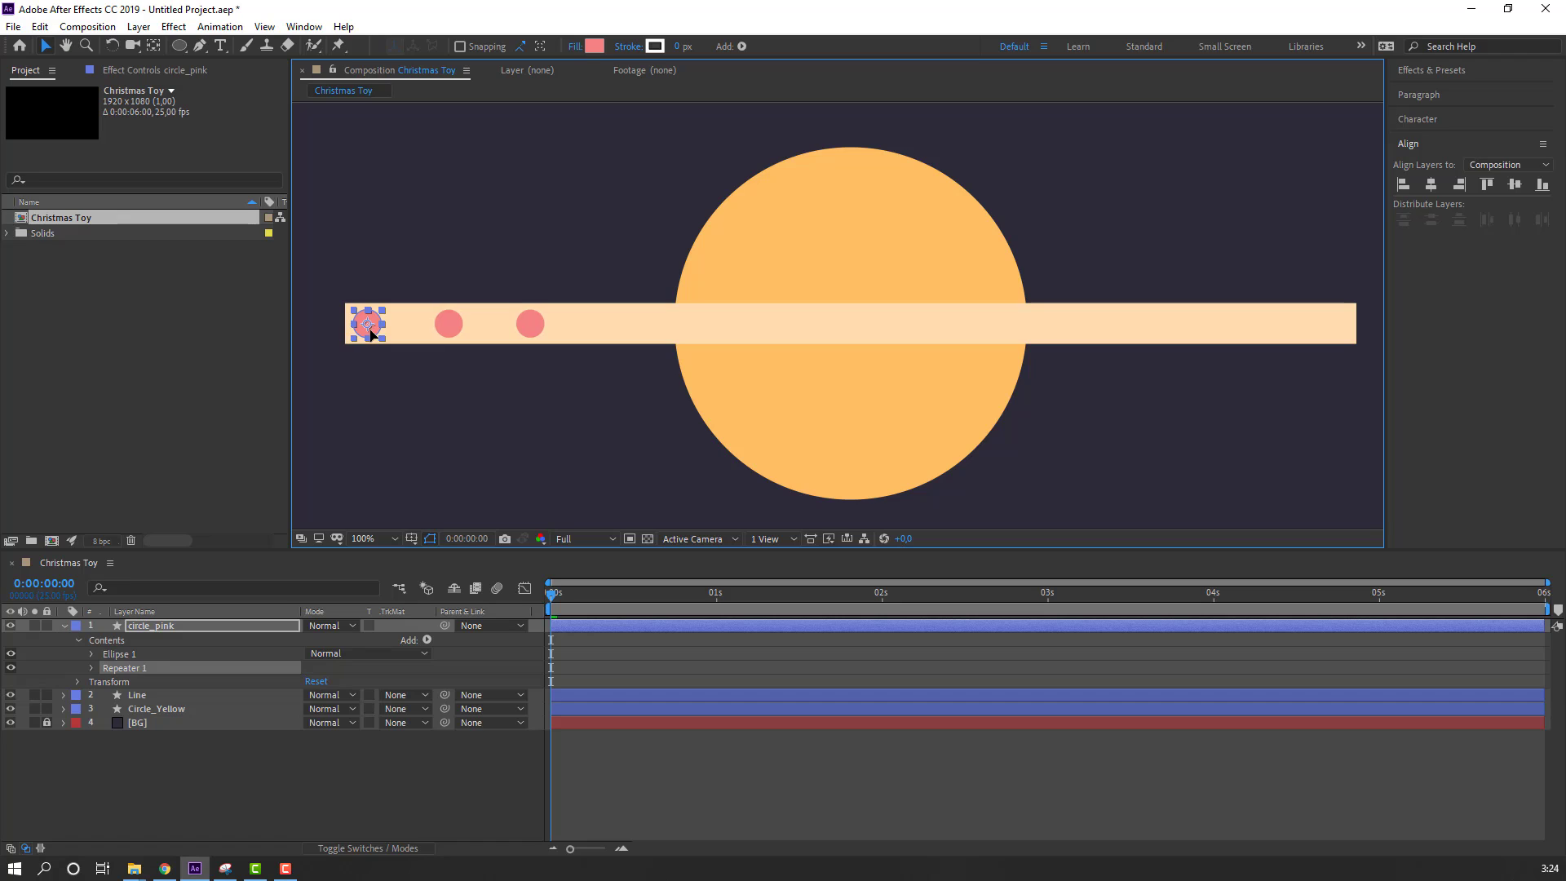
Step: Set the pink circle's Repeater to 15 copies and collapse the layer's properties
left_click(91, 667)
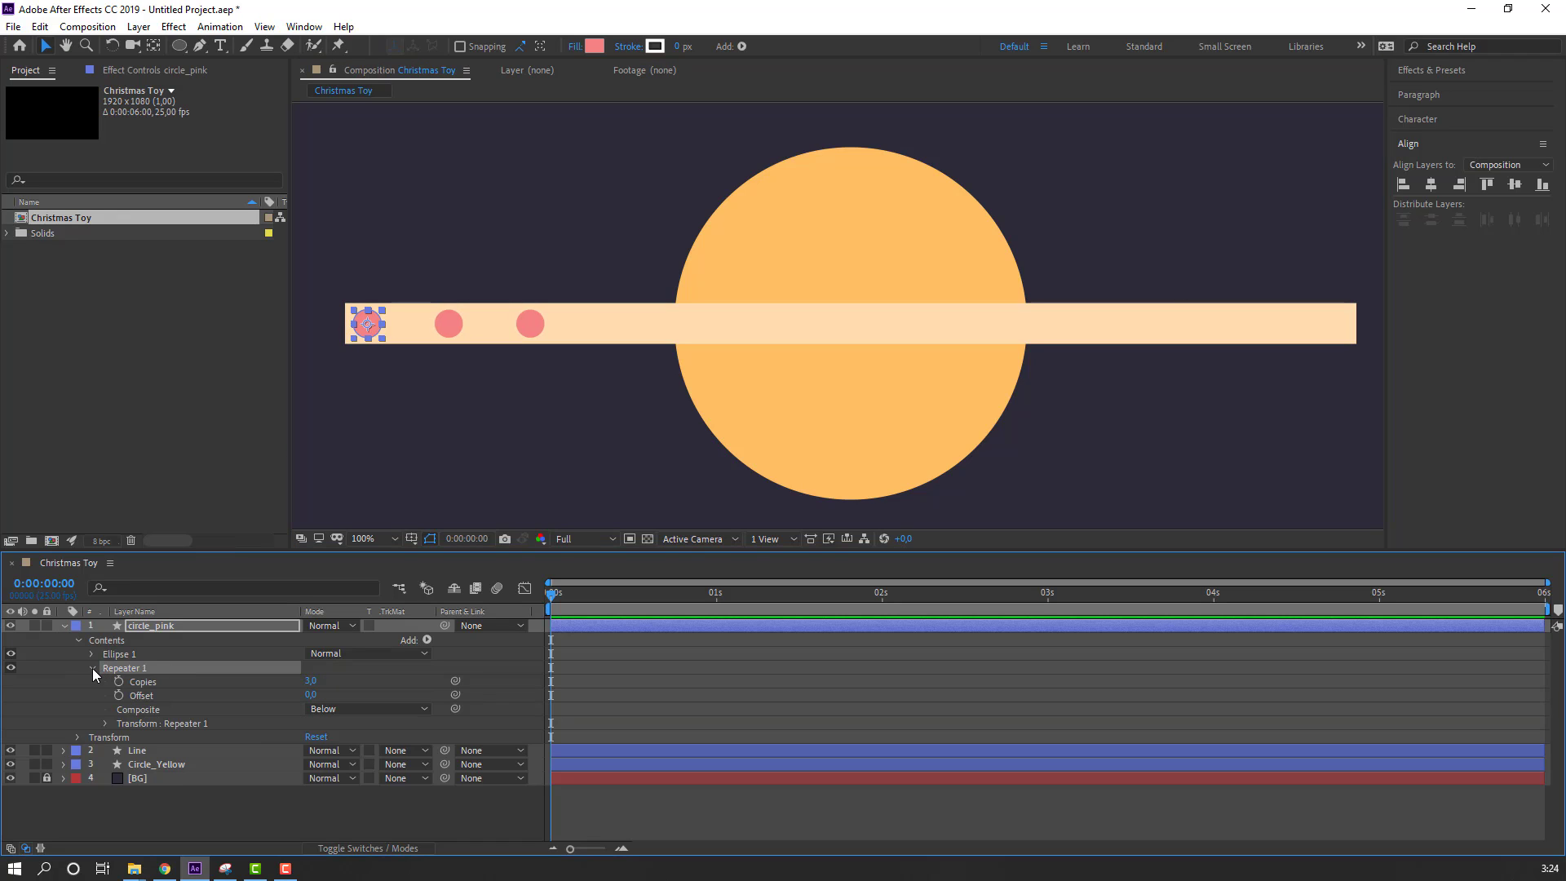
left_click(312, 682)
type("10")
key("Return")
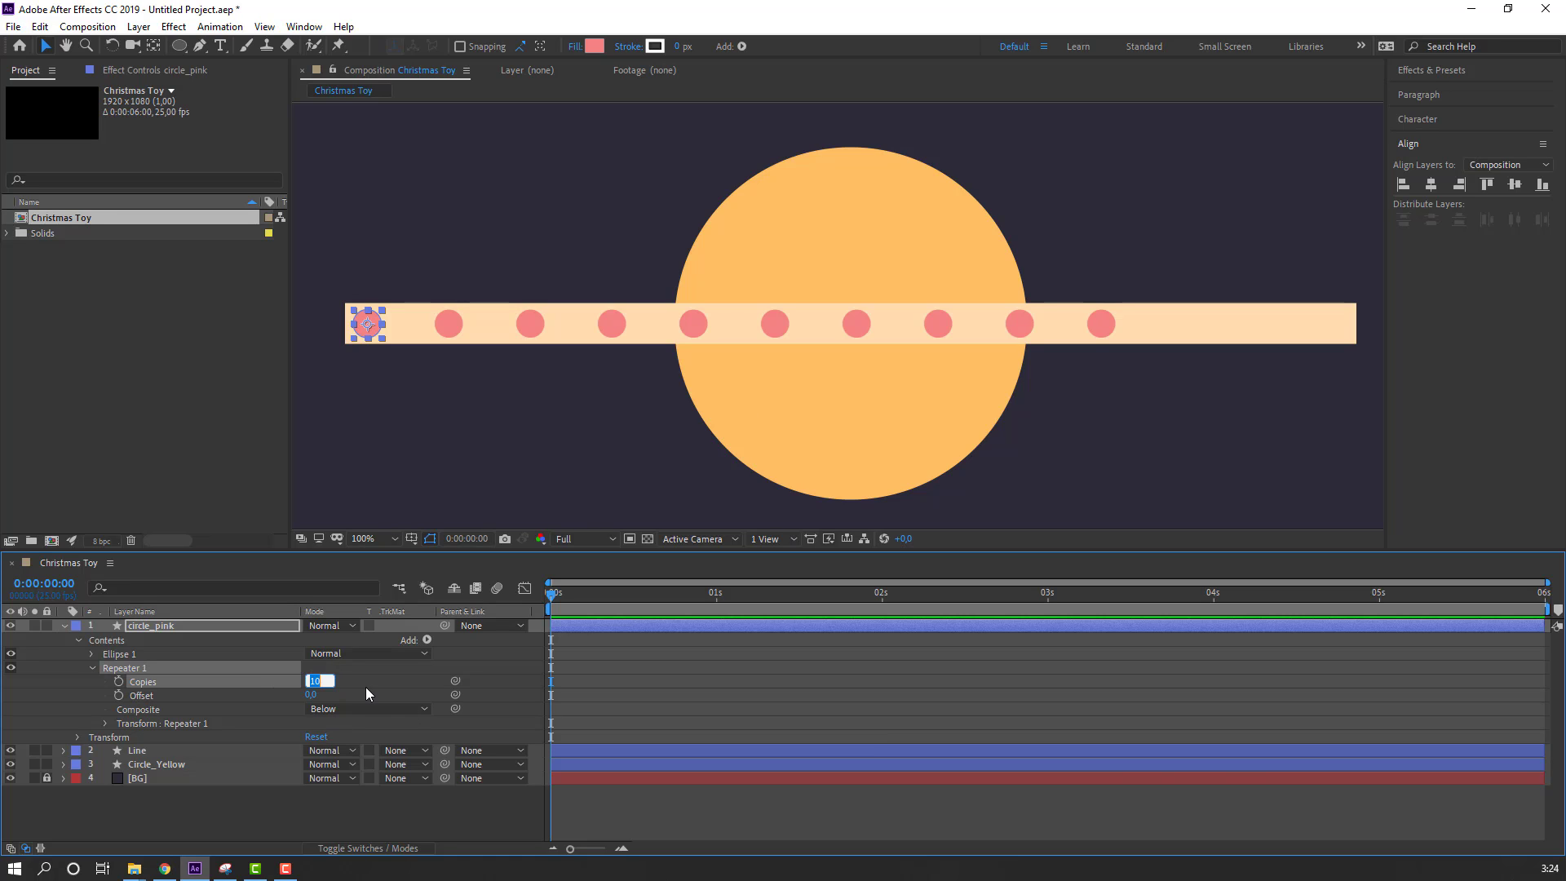
type("15")
key("Return")
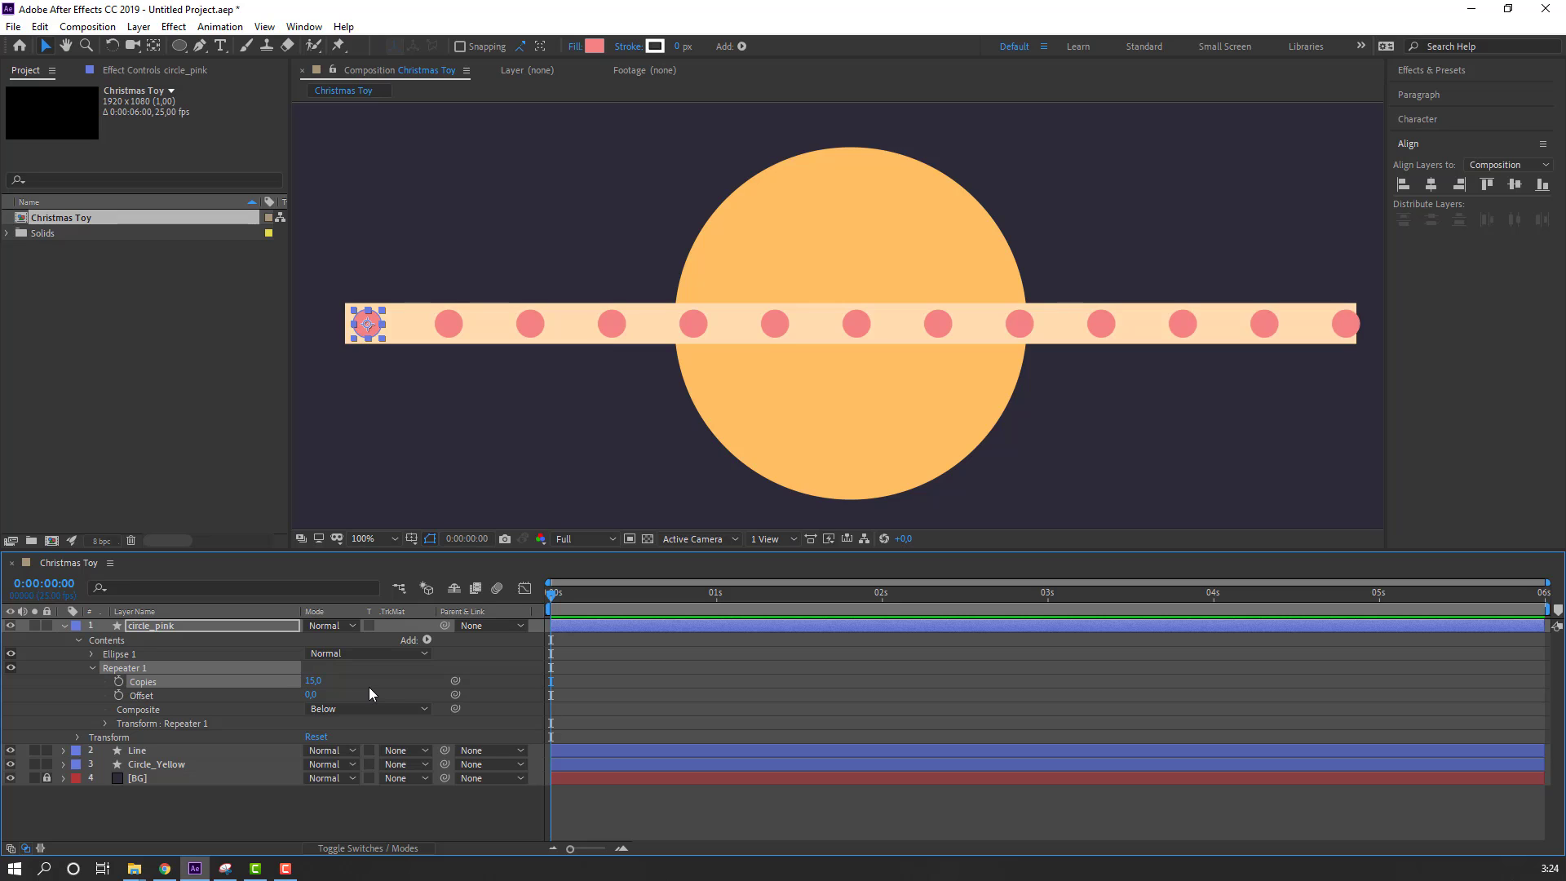
key("comma")
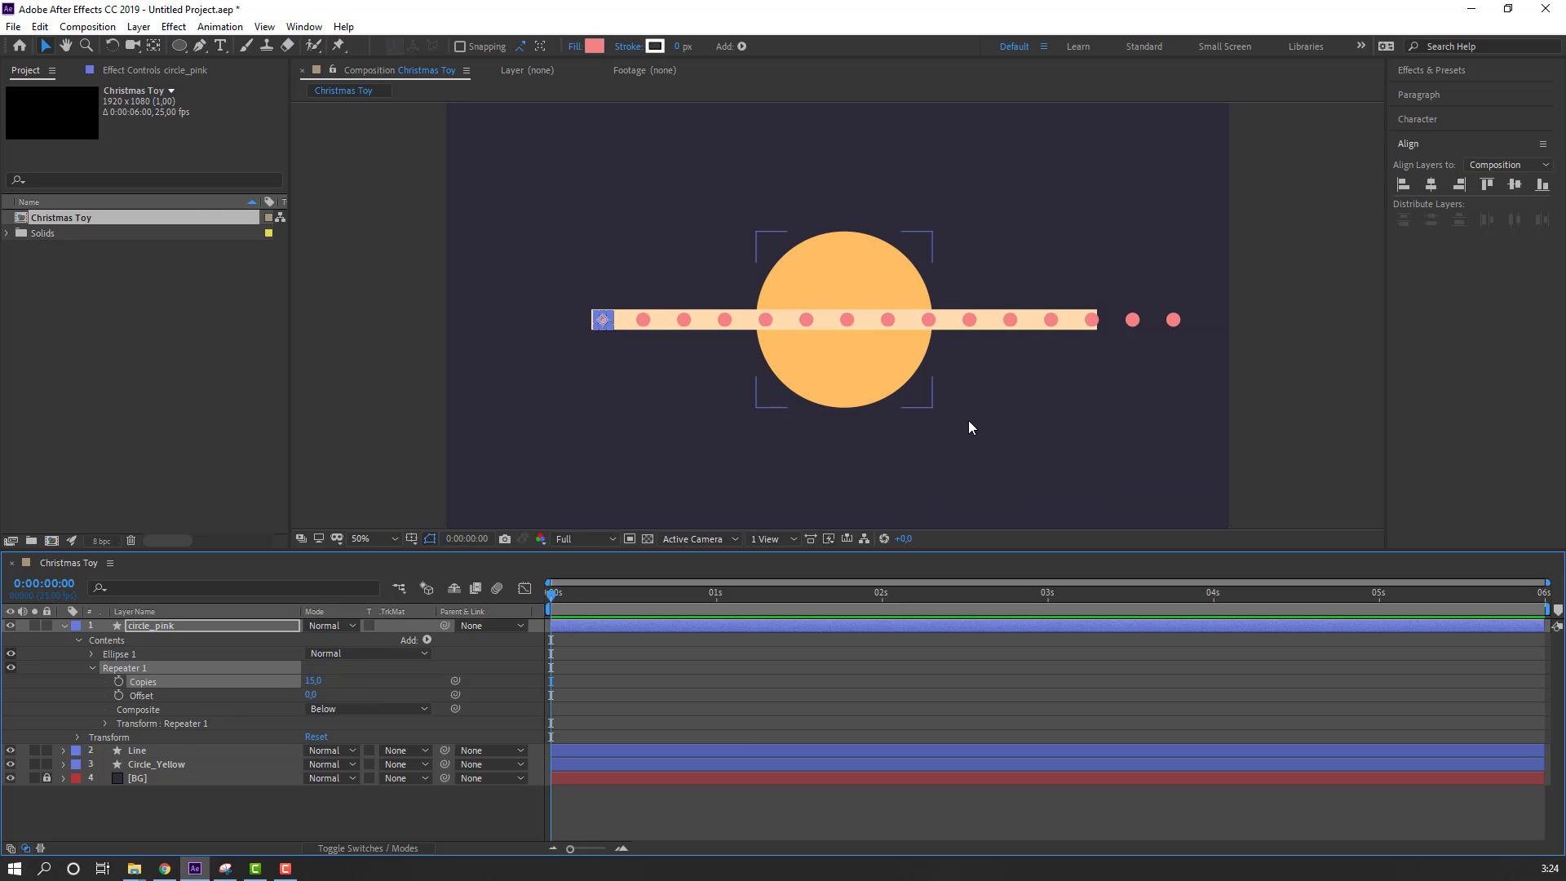
left_click(294, 815)
key("comma")
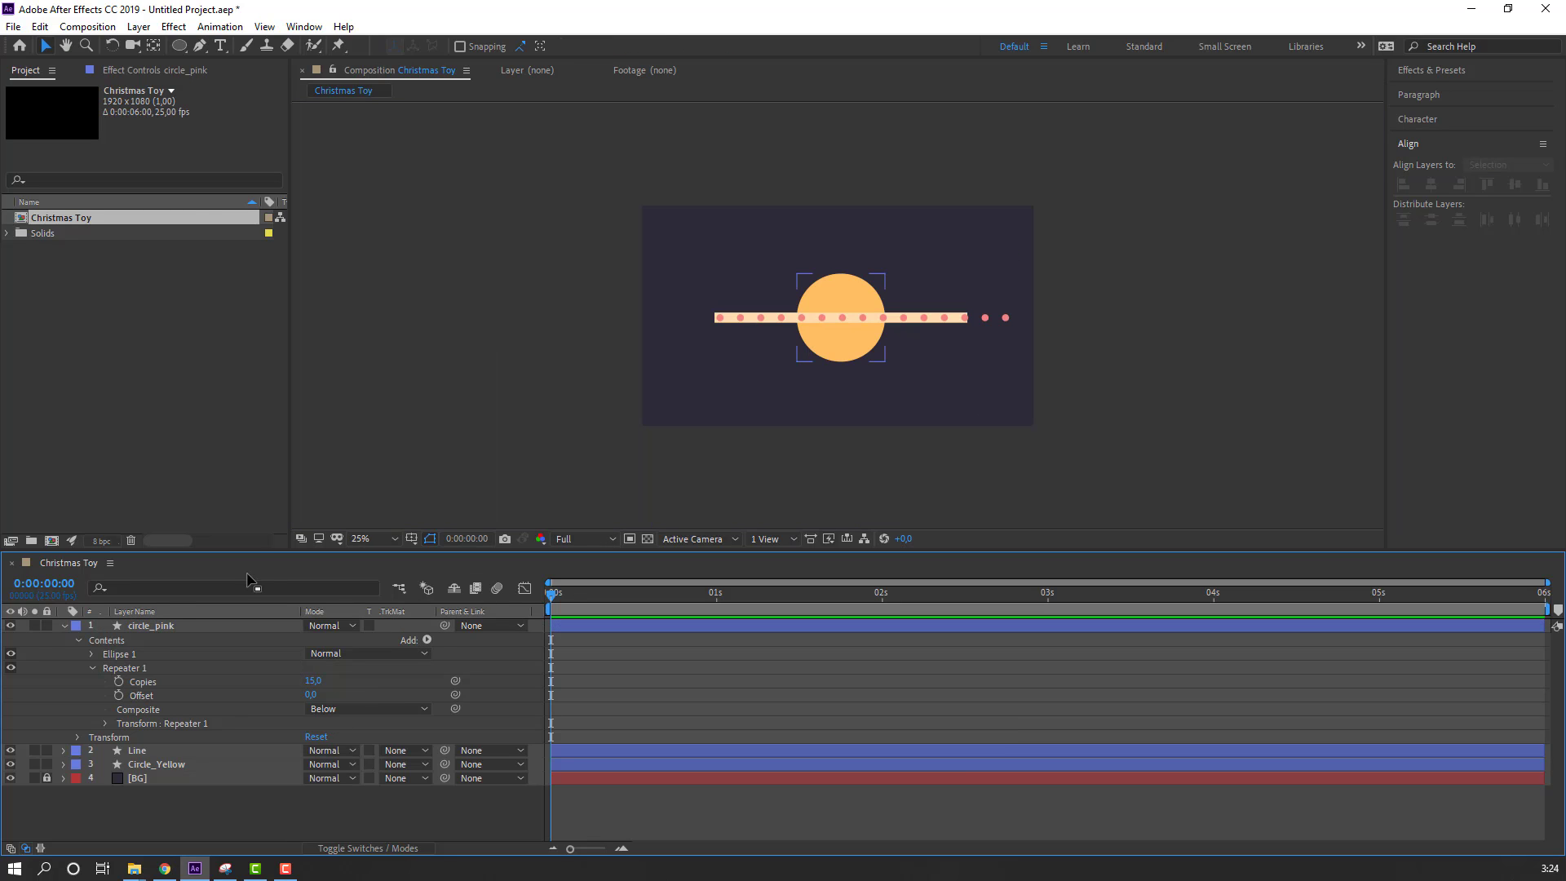
left_click(64, 626)
Step: Draw an open, evenly spaced zigzag path with the Pen tool above the peach line, spanning the whole row of pink circles, on a new shape layer
key("period")
key("period")
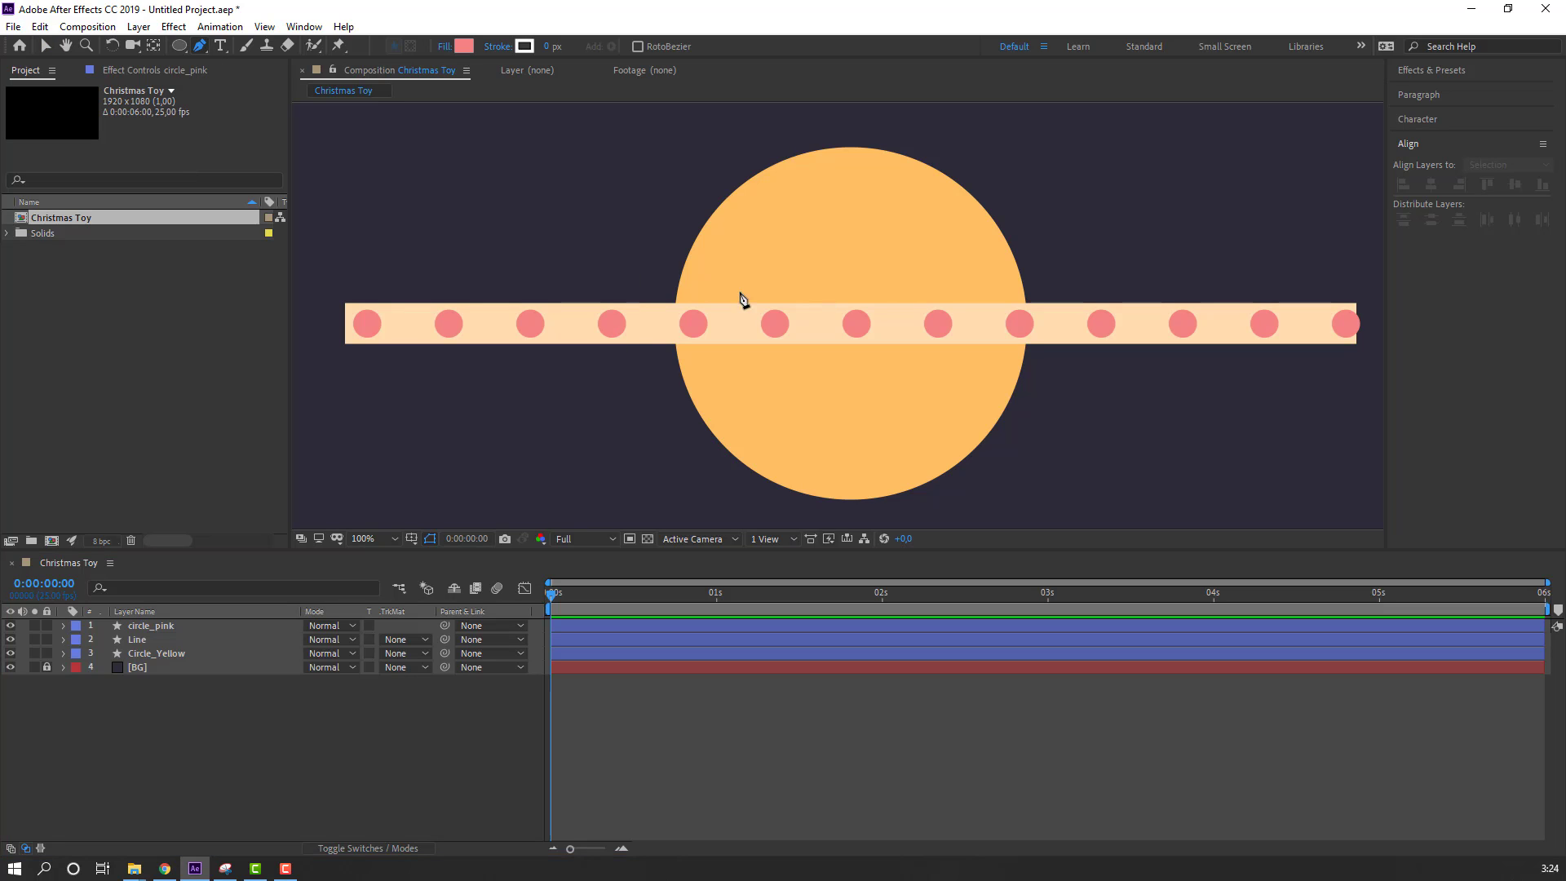
left_click_drag(675, 302, 614, 307)
key("g")
left_click_drag(355, 290, 430, 283)
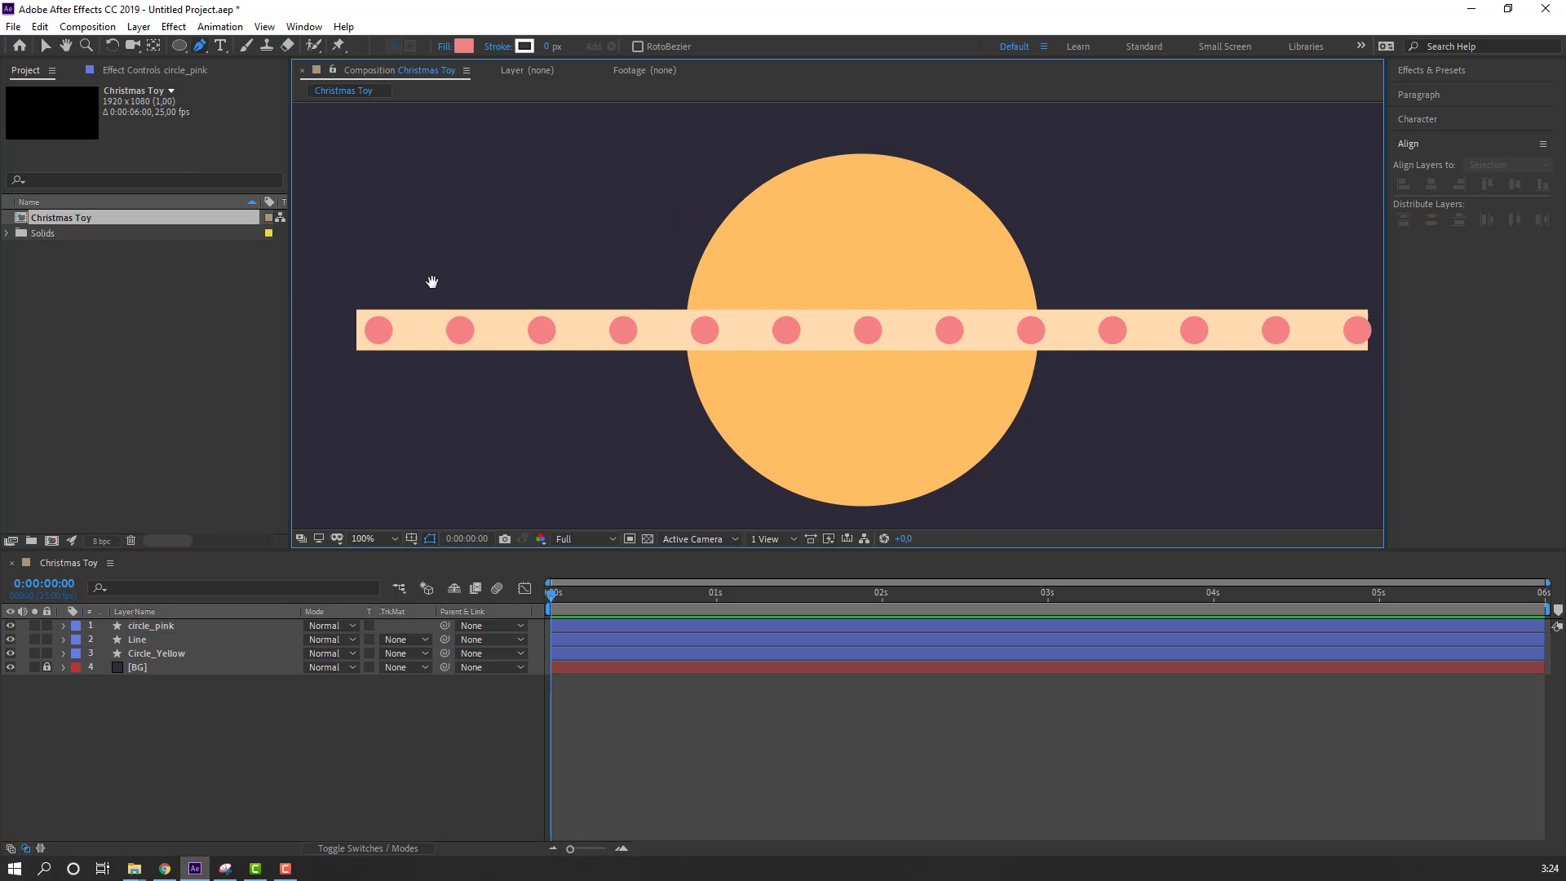
left_click(364, 247)
left_click(388, 276)
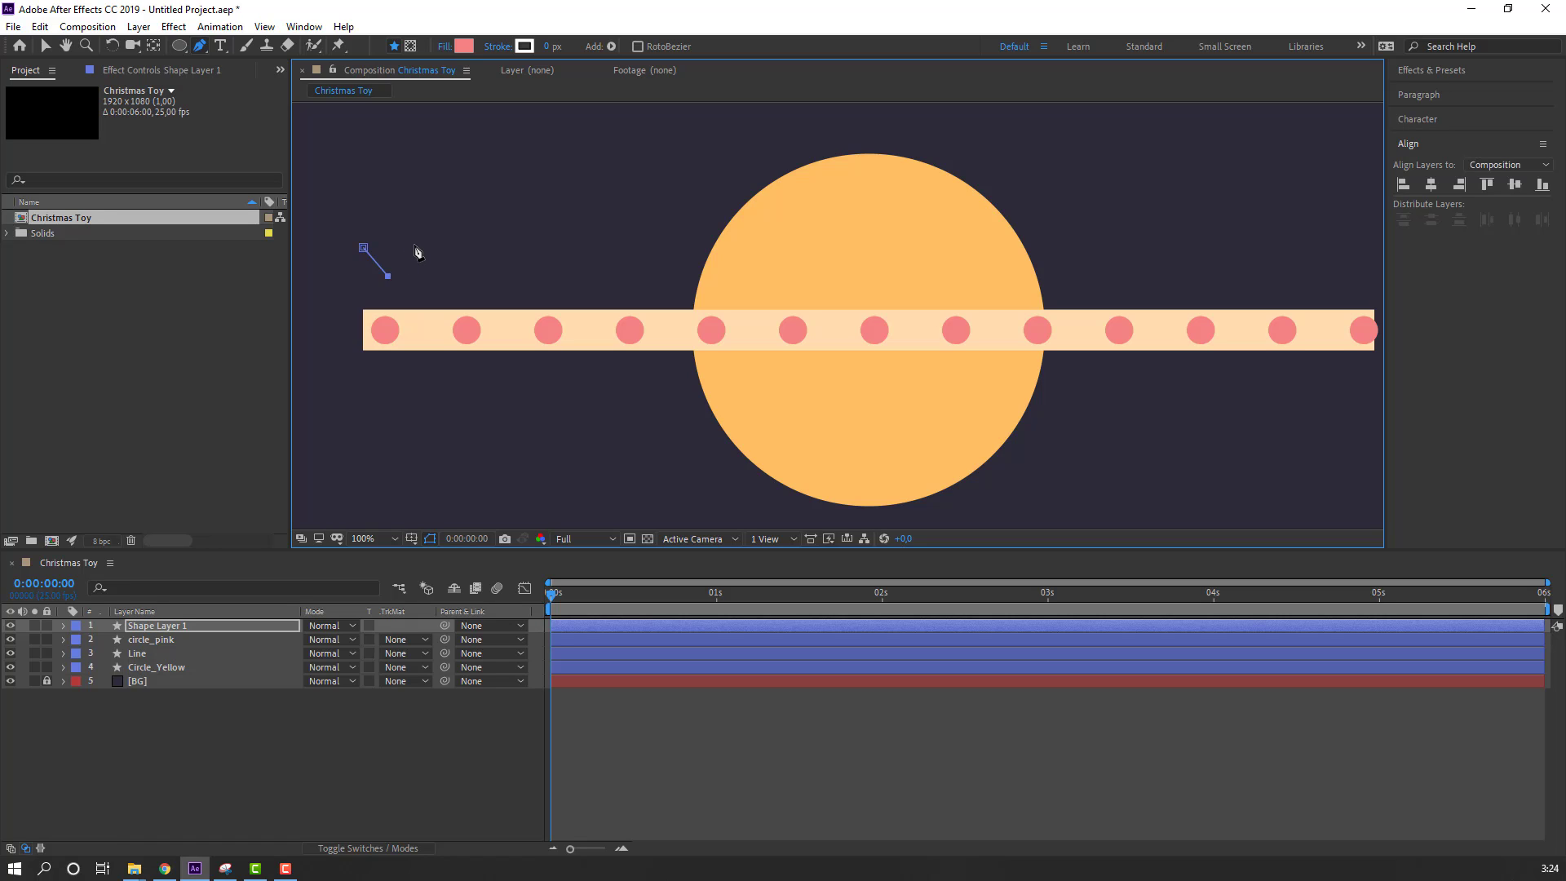
left_click(414, 244)
left_click(439, 275)
left_click(467, 243)
left_click(495, 277)
left_click(524, 243)
left_click(552, 279)
left_click(586, 244)
left_click(607, 278)
left_click(639, 244)
left_click(662, 281)
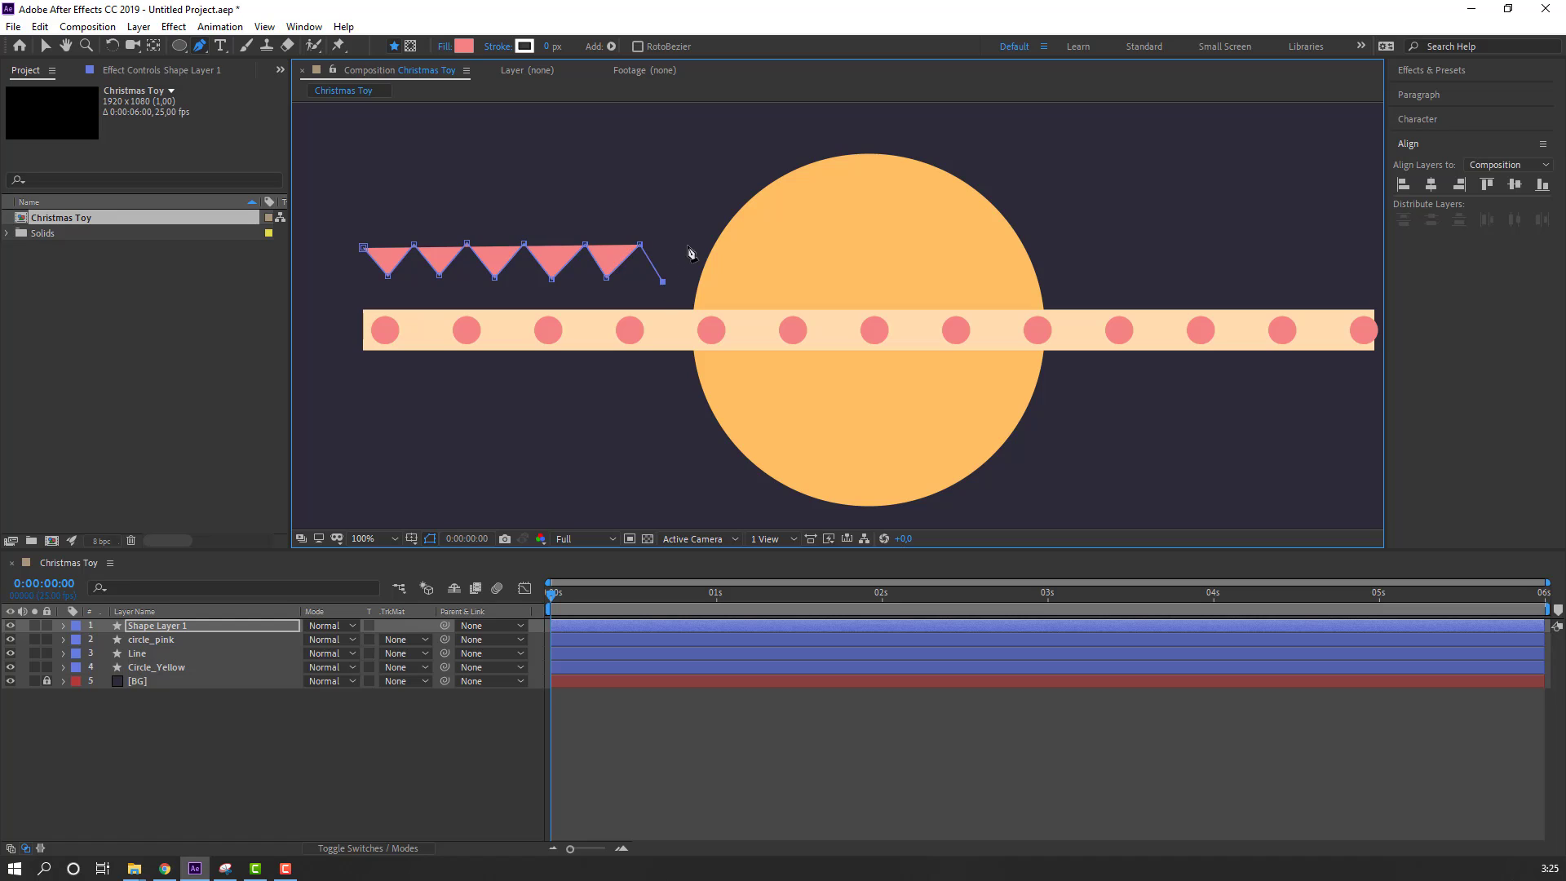
left_click(687, 244)
left_click(707, 282)
left_click(740, 242)
left_click(758, 281)
left_click(787, 242)
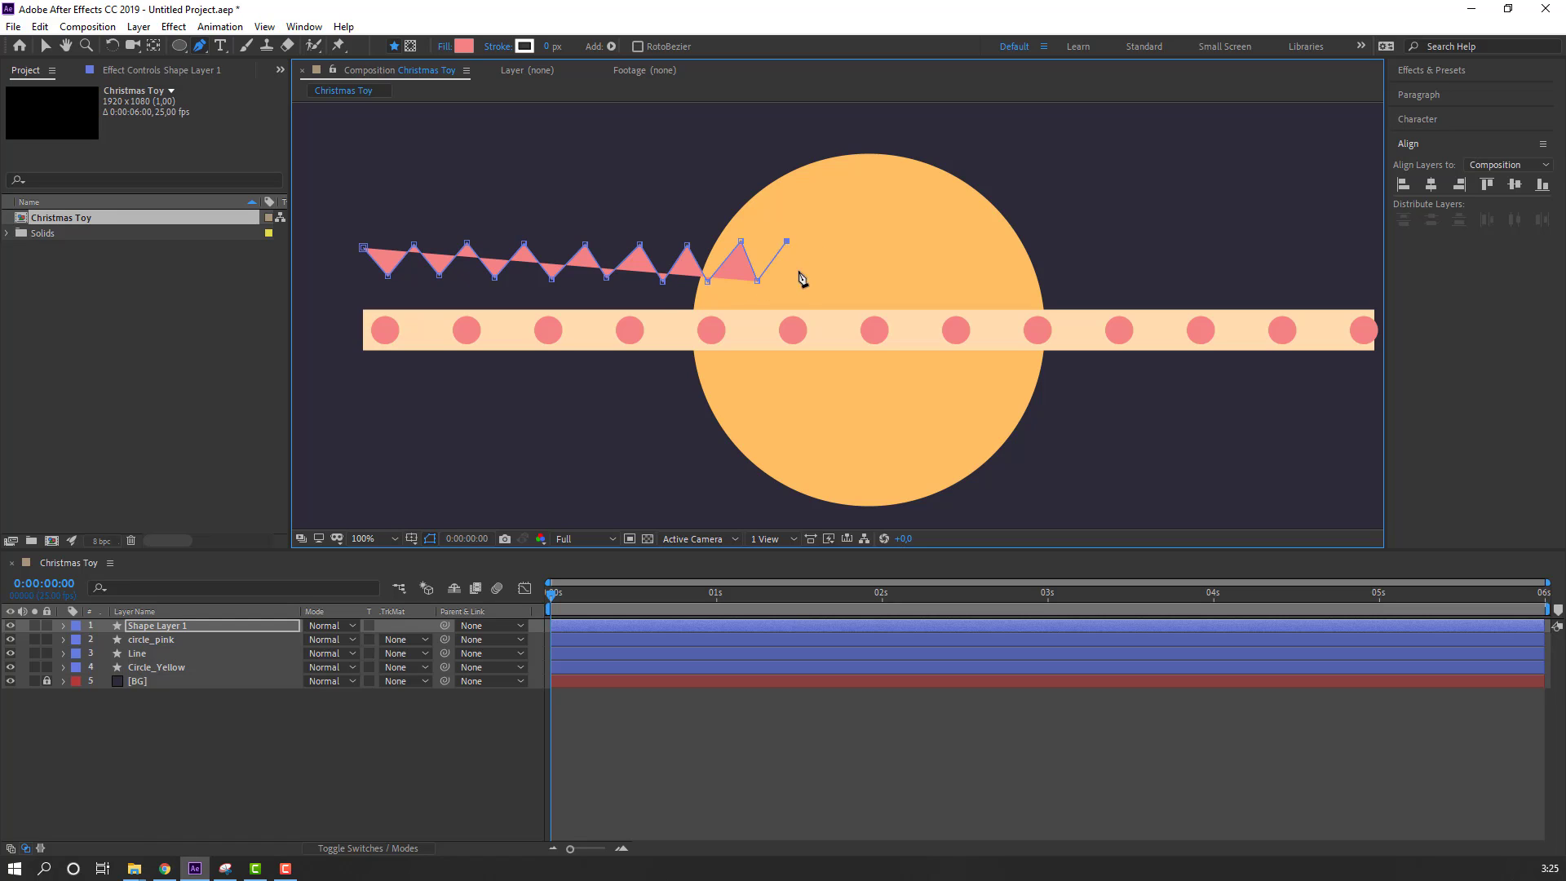
left_click(805, 275)
left_click(838, 242)
left_click(854, 278)
left_click(883, 239)
left_click(896, 277)
left_click(928, 239)
left_click(944, 275)
left_click(968, 241)
left_click(993, 274)
left_click(1016, 243)
left_click_drag(960, 252, 589, 267)
left_click(665, 290)
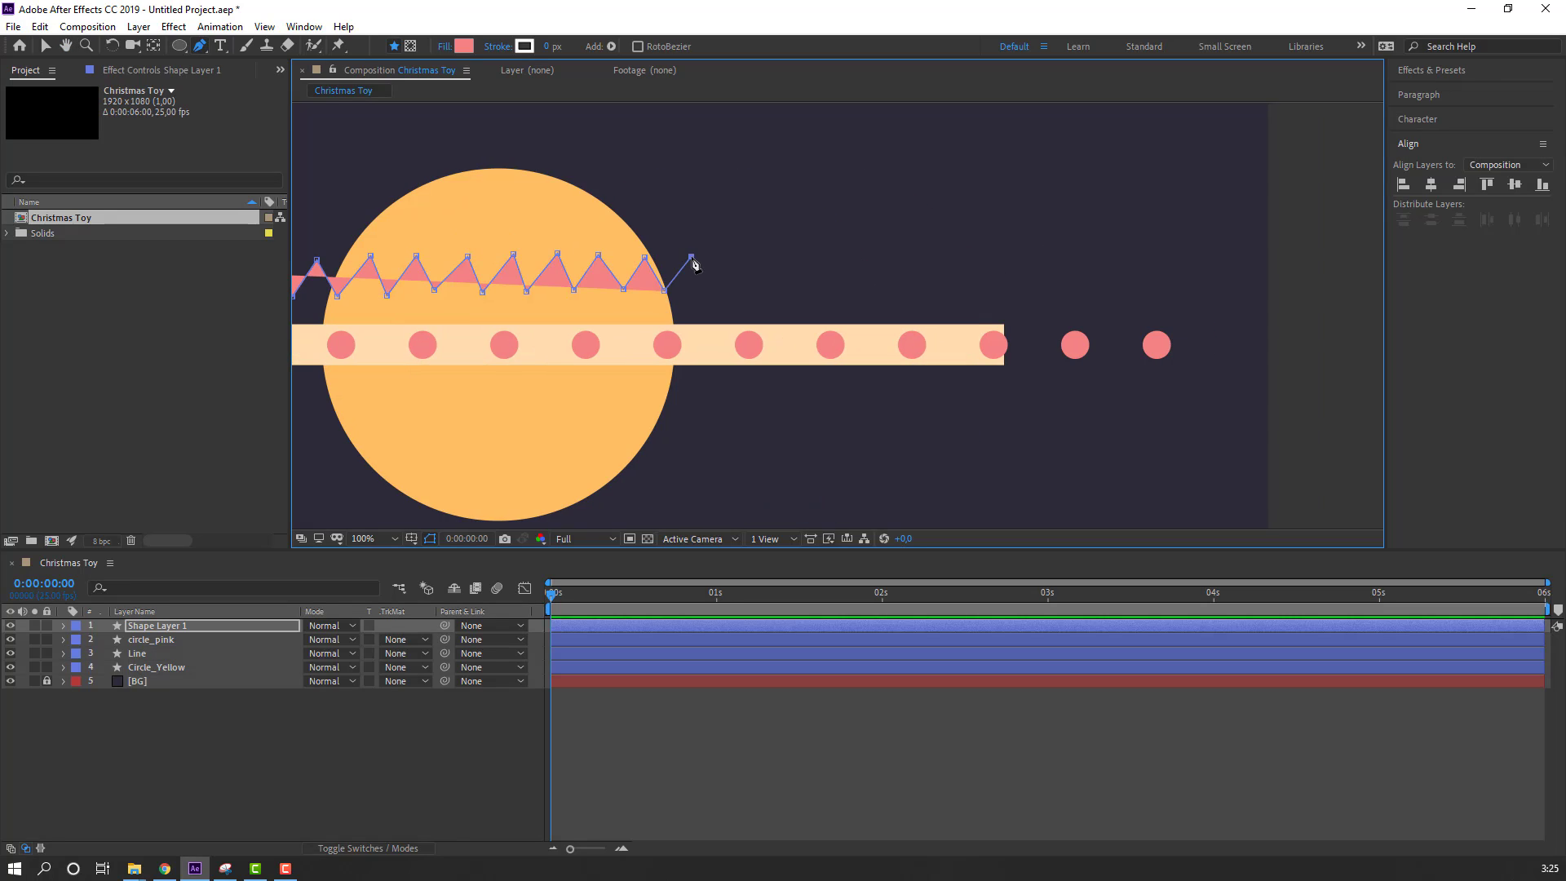
left_click(692, 257)
left_click(706, 296)
left_click(748, 259)
left_click(766, 287)
left_click(803, 256)
left_click(822, 294)
left_click(858, 257)
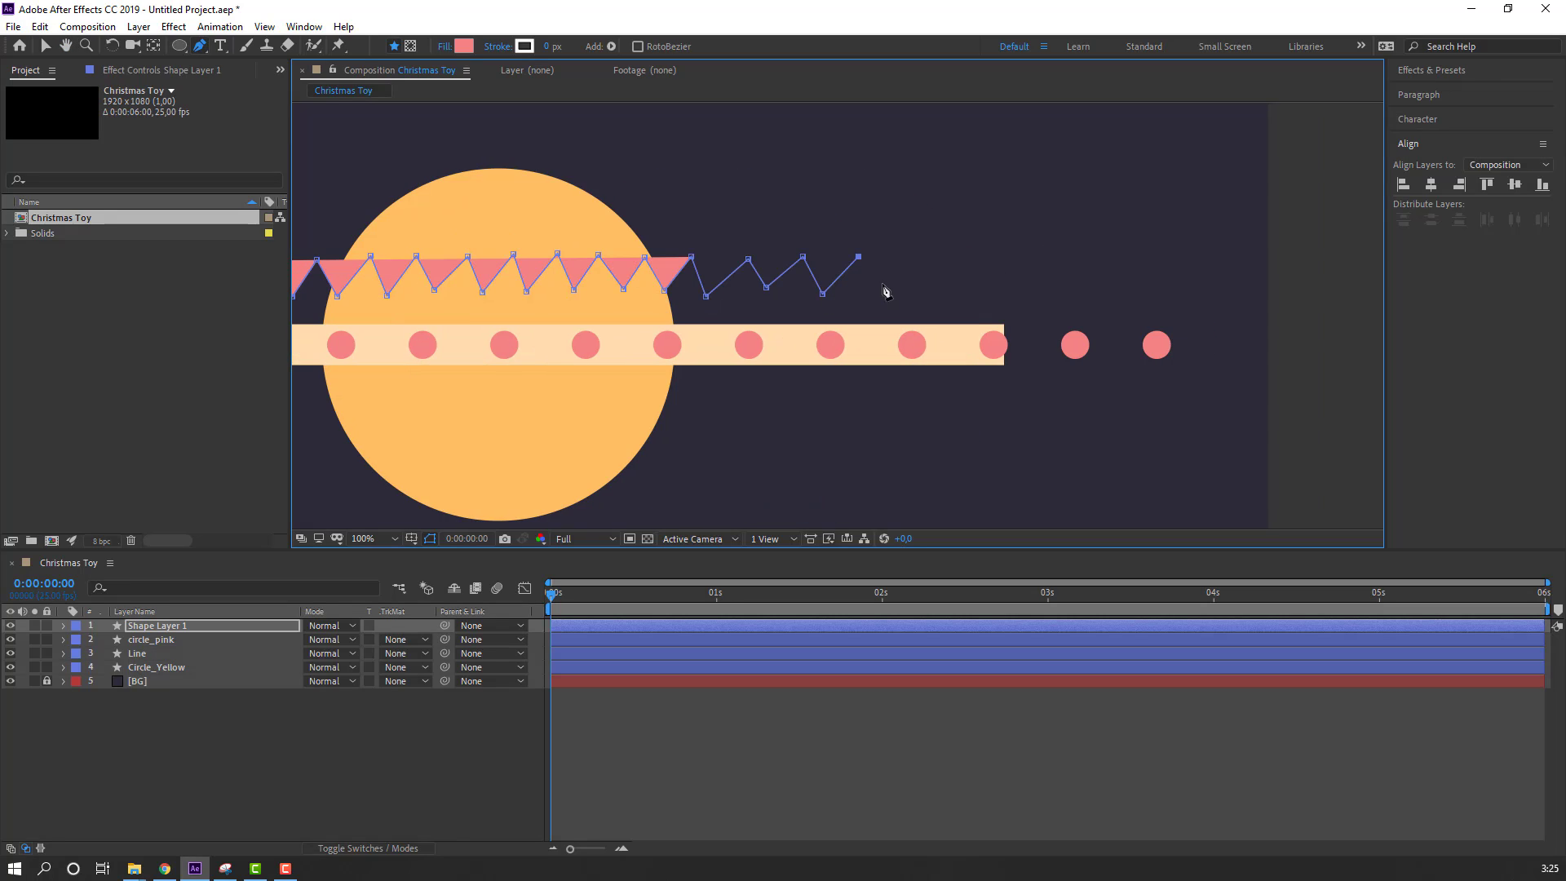
left_click(883, 293)
left_click(918, 260)
left_click(935, 290)
left_click(970, 253)
left_click(992, 289)
left_click(1037, 253)
left_click(1061, 288)
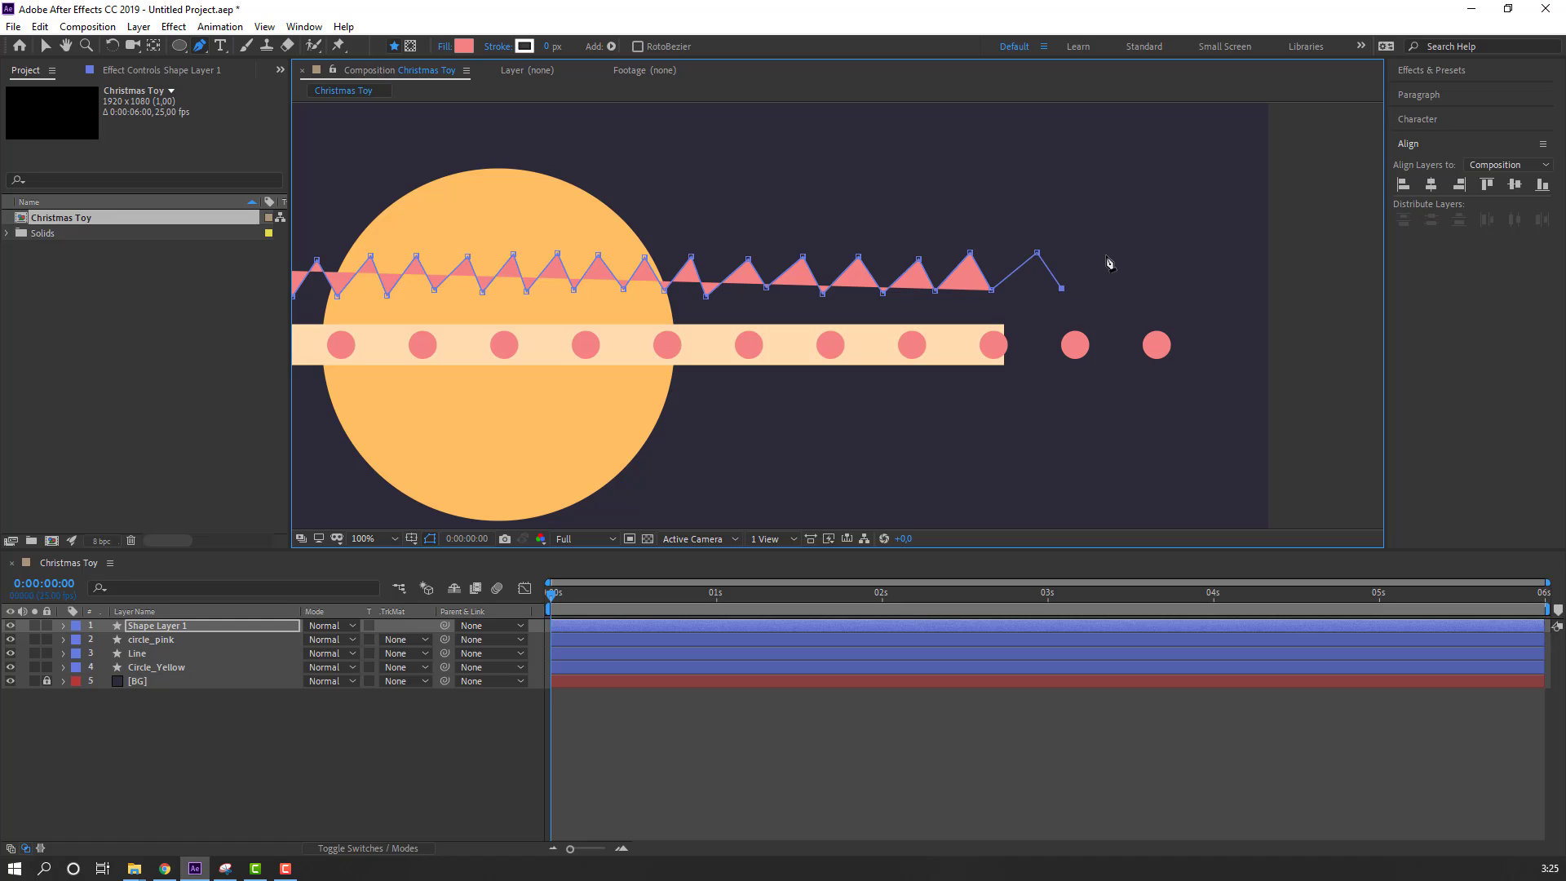
left_click(1106, 256)
left_click(1130, 292)
left_click(1160, 259)
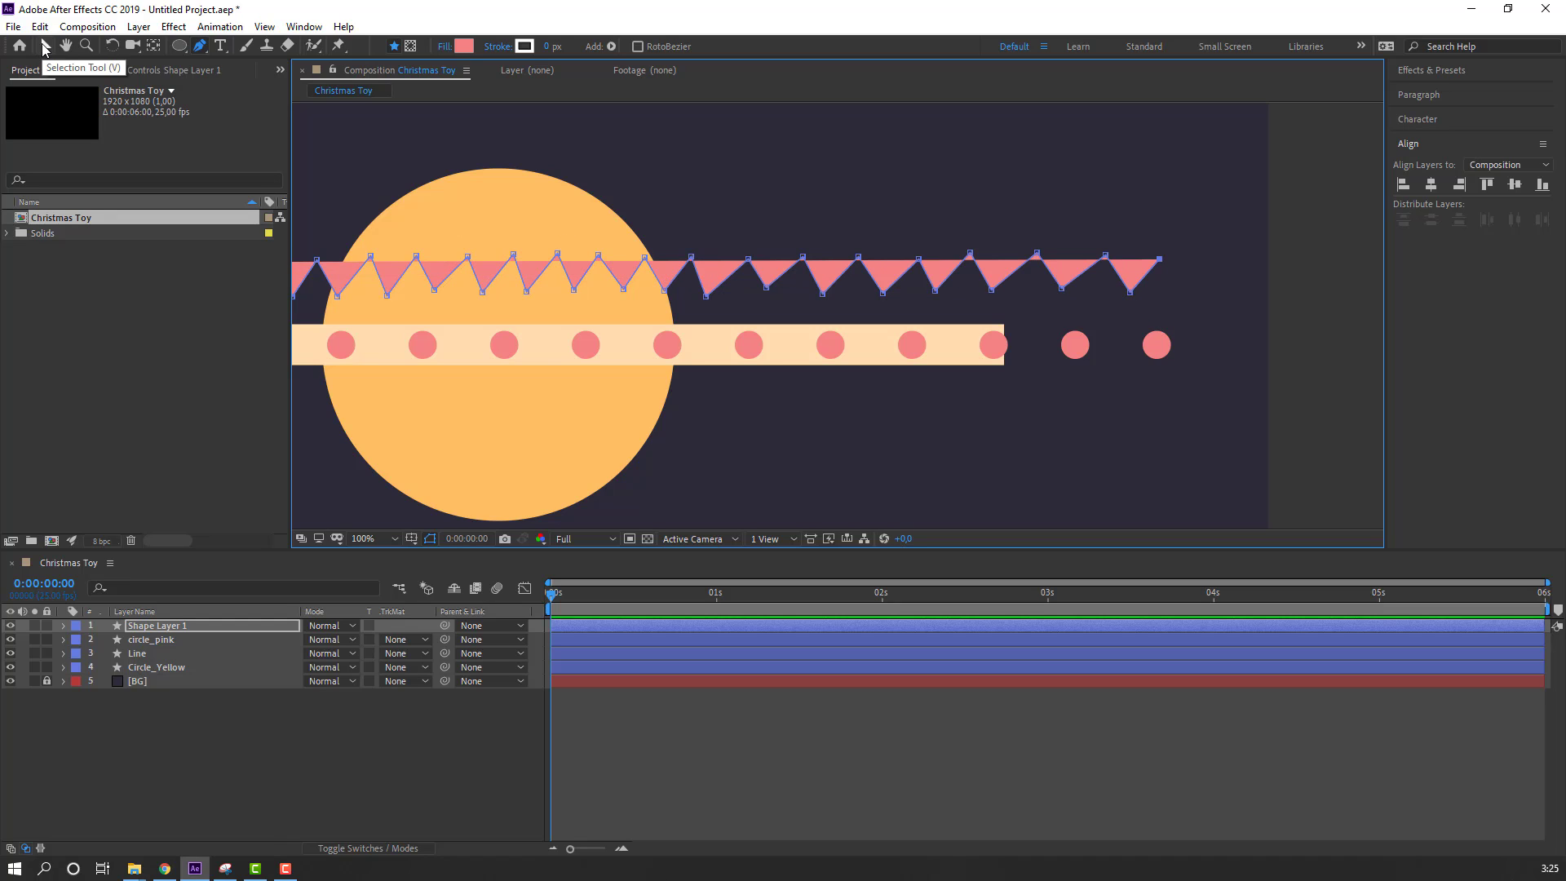
left_click(46, 46)
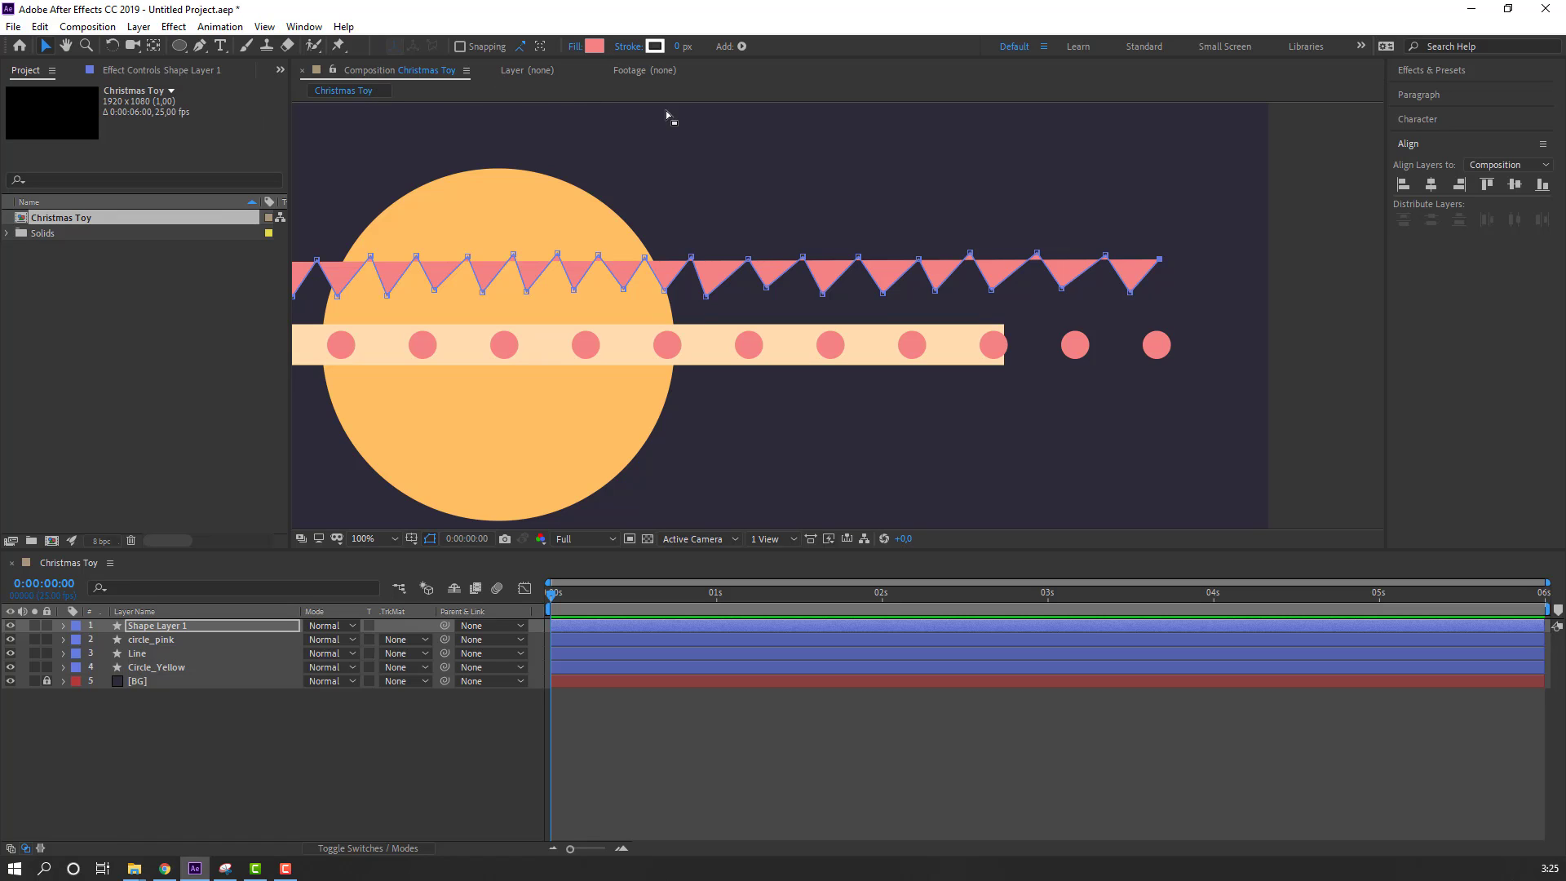
Step: Remove the zigzag's fill and give it a white stroke 10 px wide
left_click(572, 46)
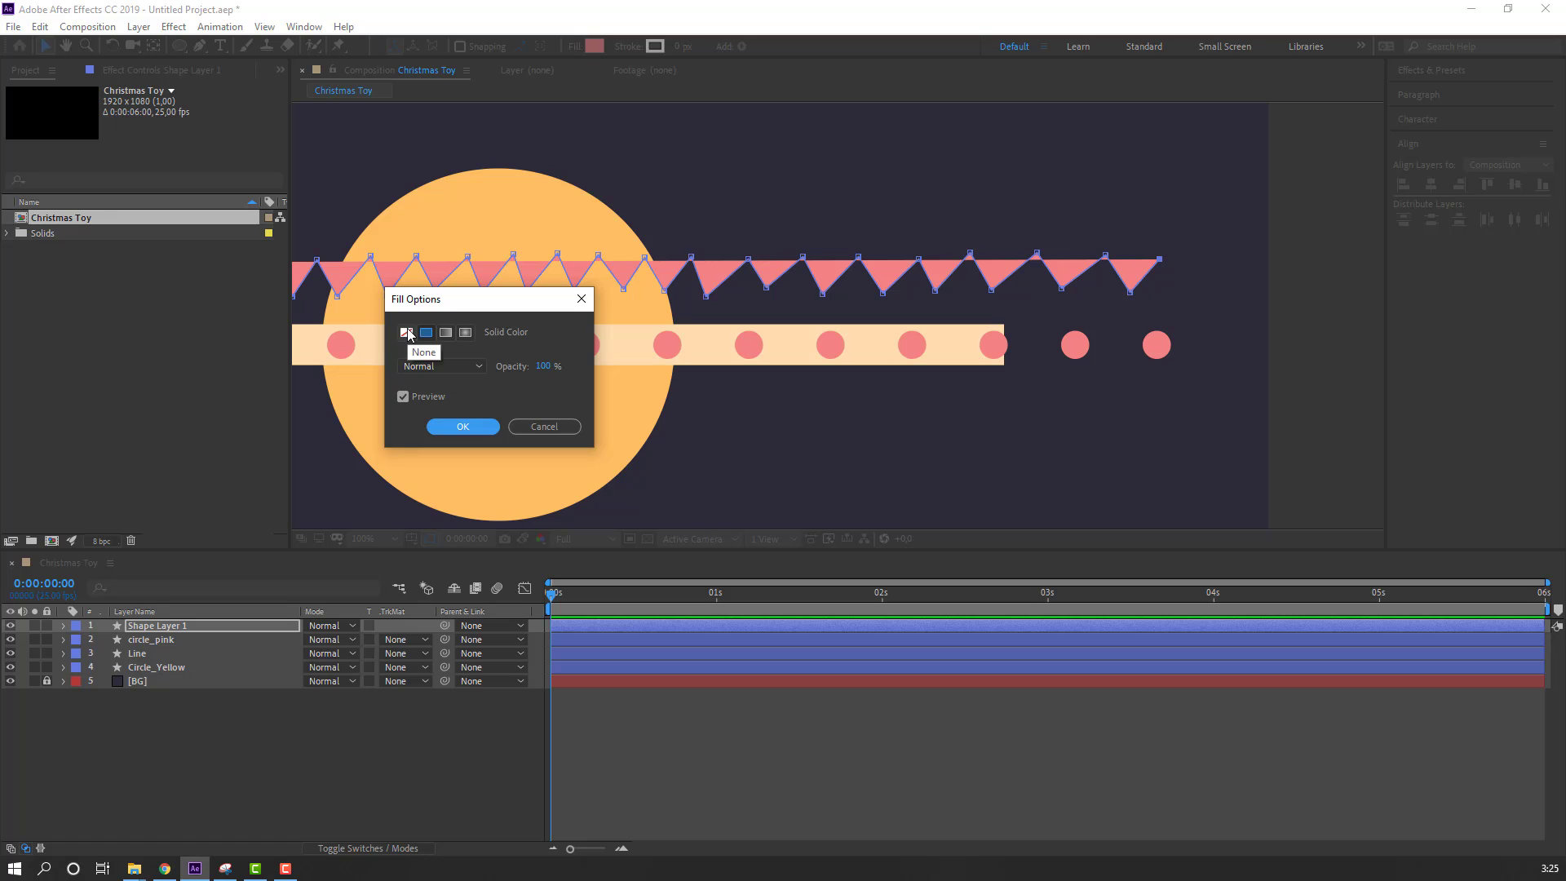
left_click(407, 333)
left_click(461, 428)
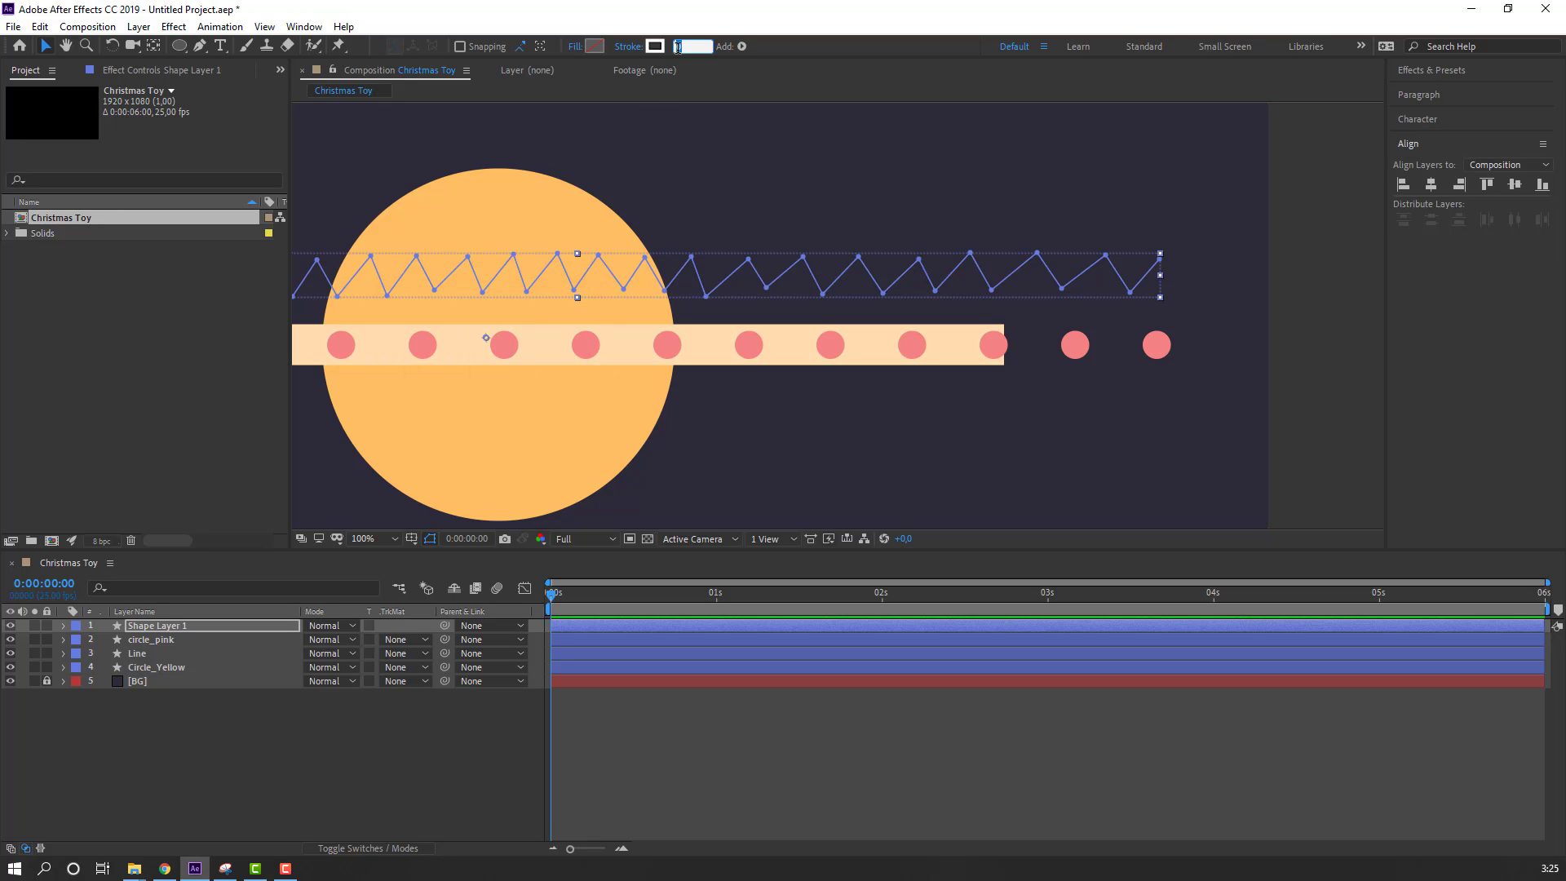
key("Return")
left_click(86, 775)
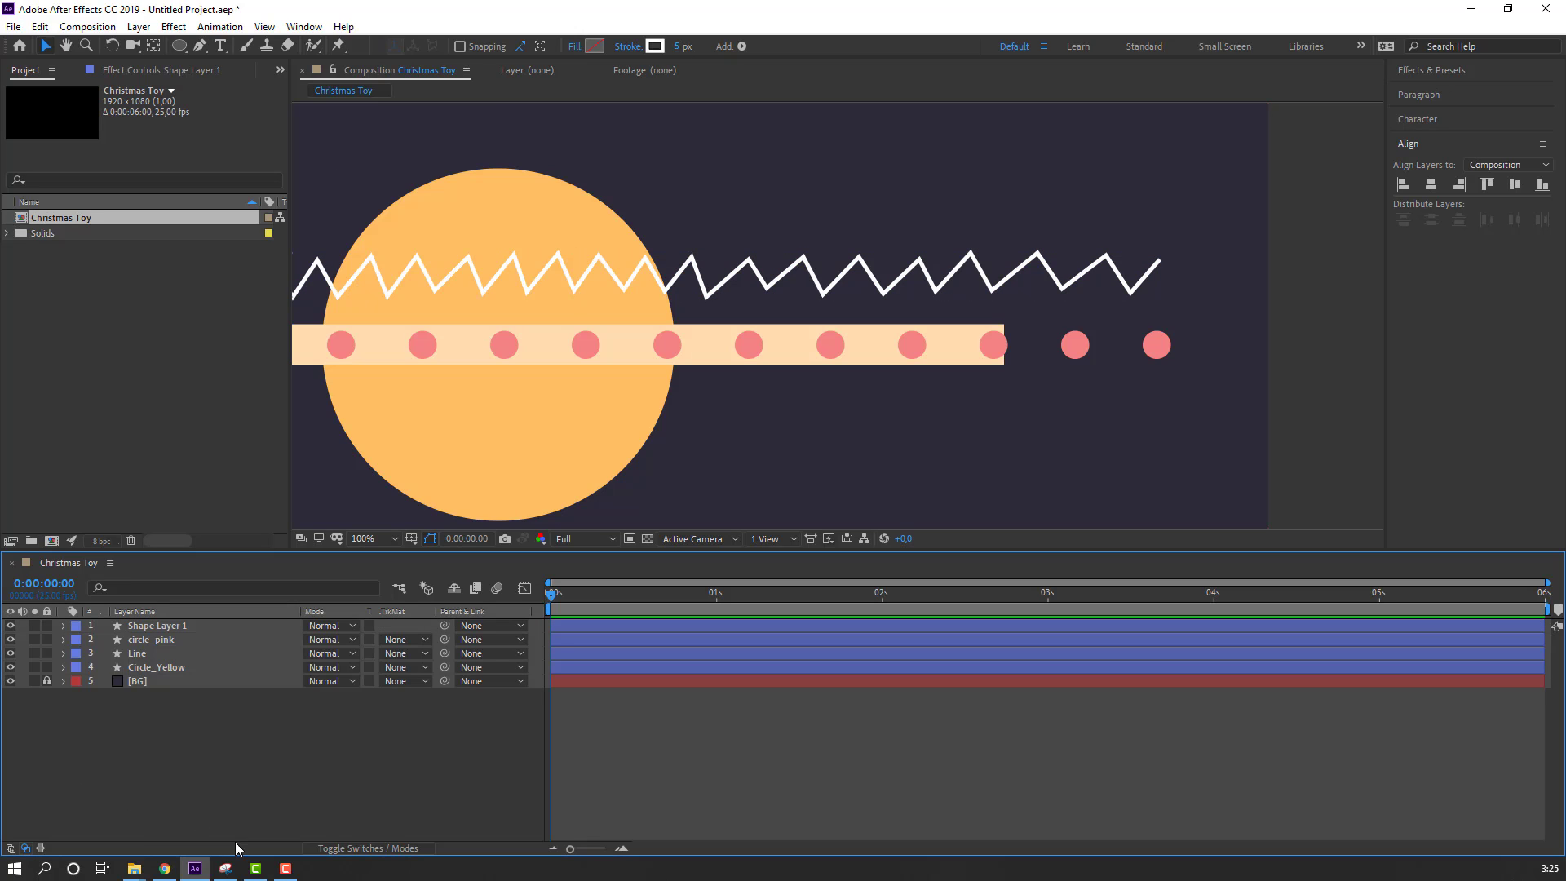
left_click(236, 626)
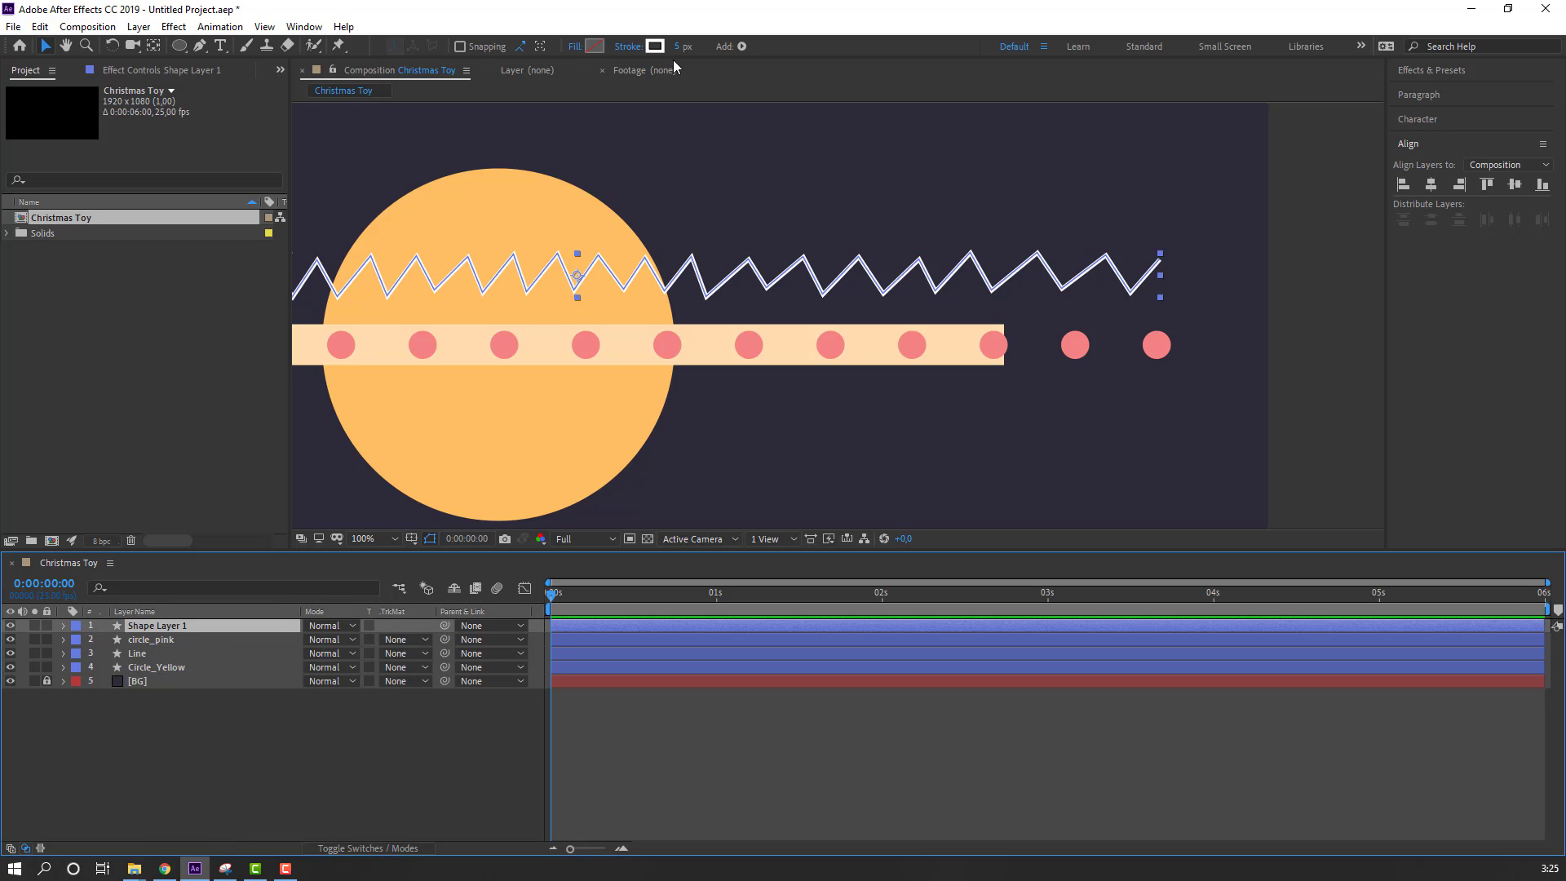
left_click(322, 775)
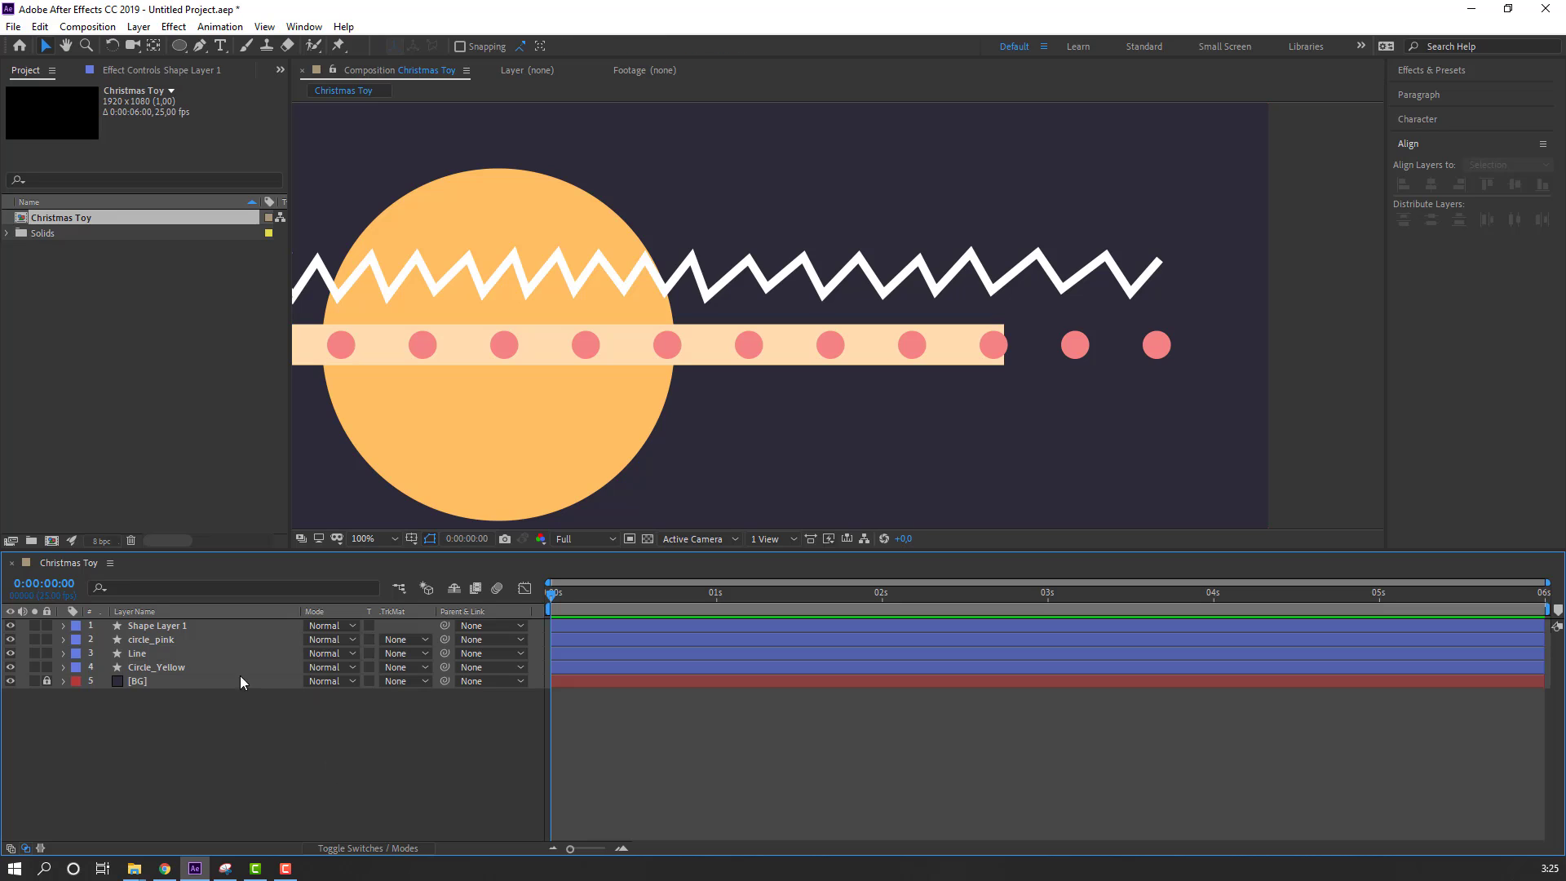
Step: Rename the zigzag's shape layer as wiggle_line
left_click(168, 639)
left_click(170, 628)
key("Return")
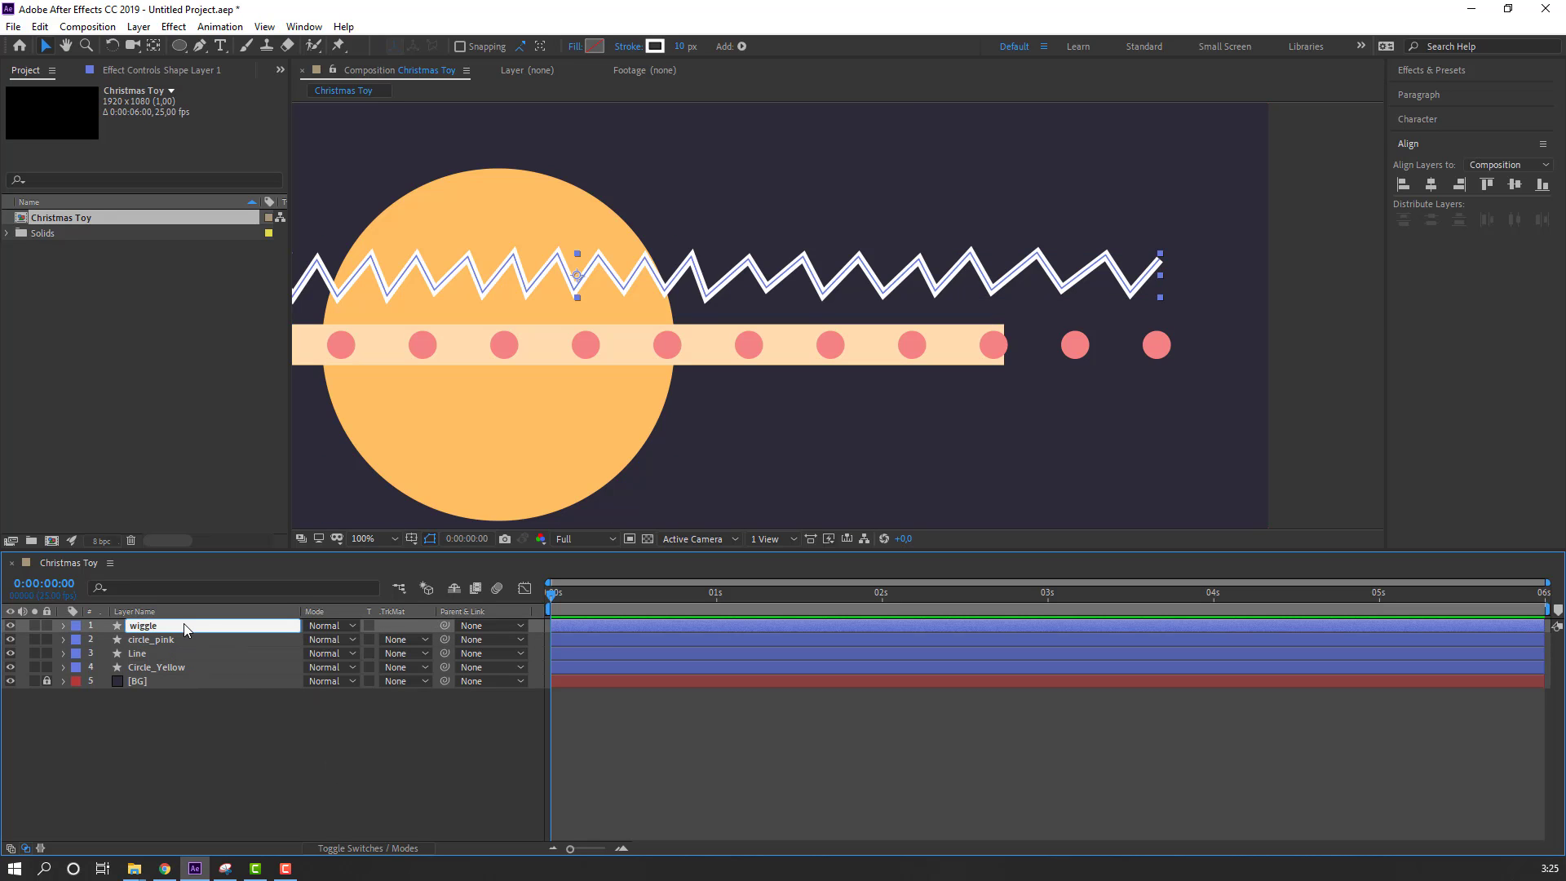
key("Return")
key("Return")
type("_line")
key("Return")
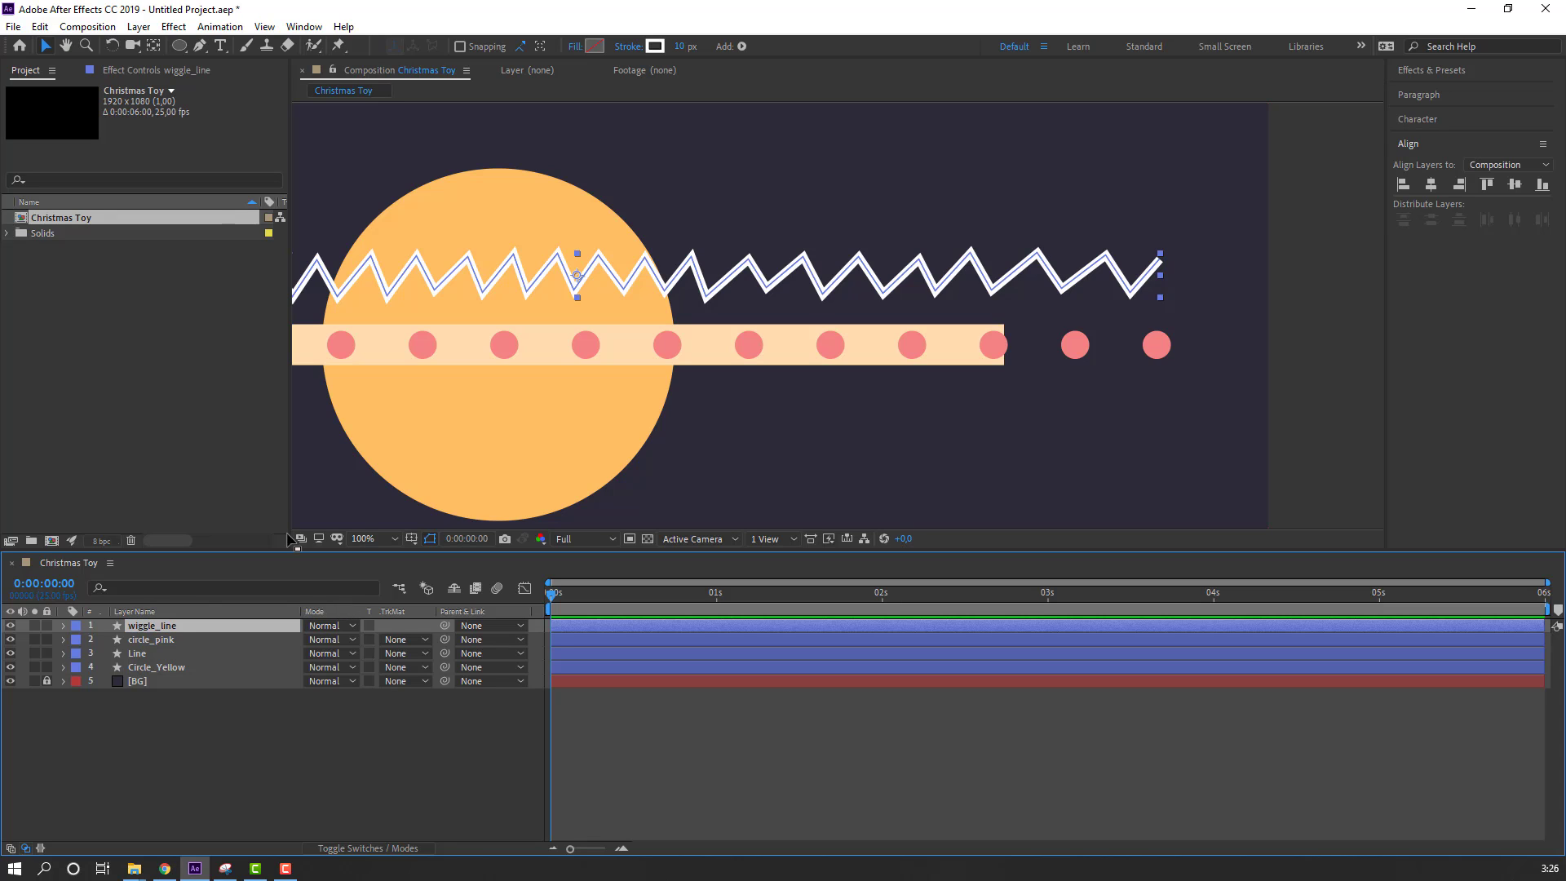
Step: Add Wiggle Paths to the wiggle_line layer and set its points to Smooth
left_click(742, 46)
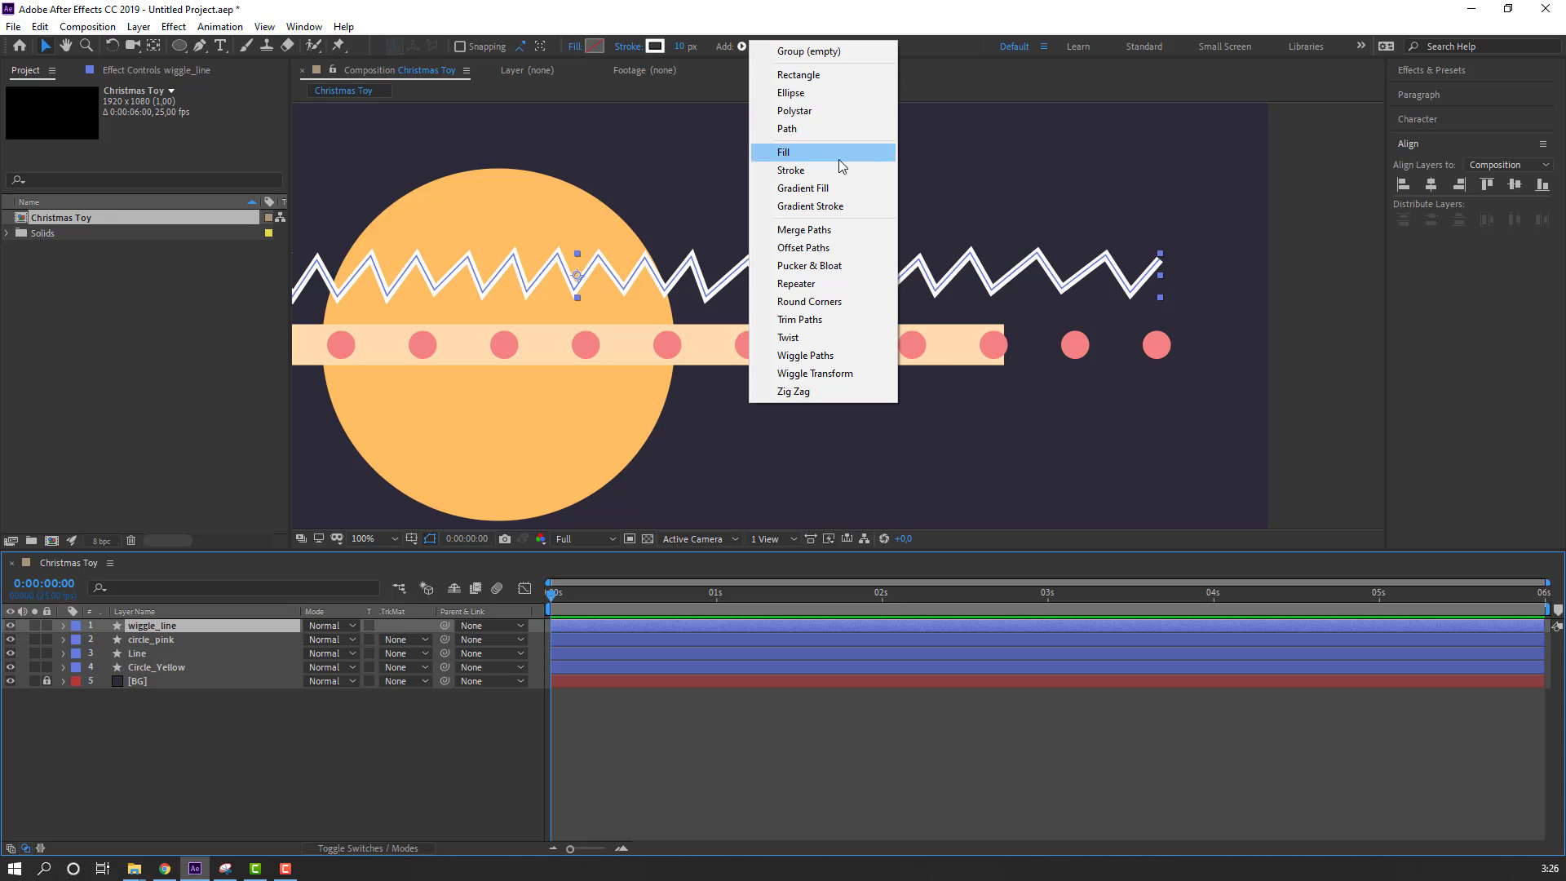
left_click(804, 355)
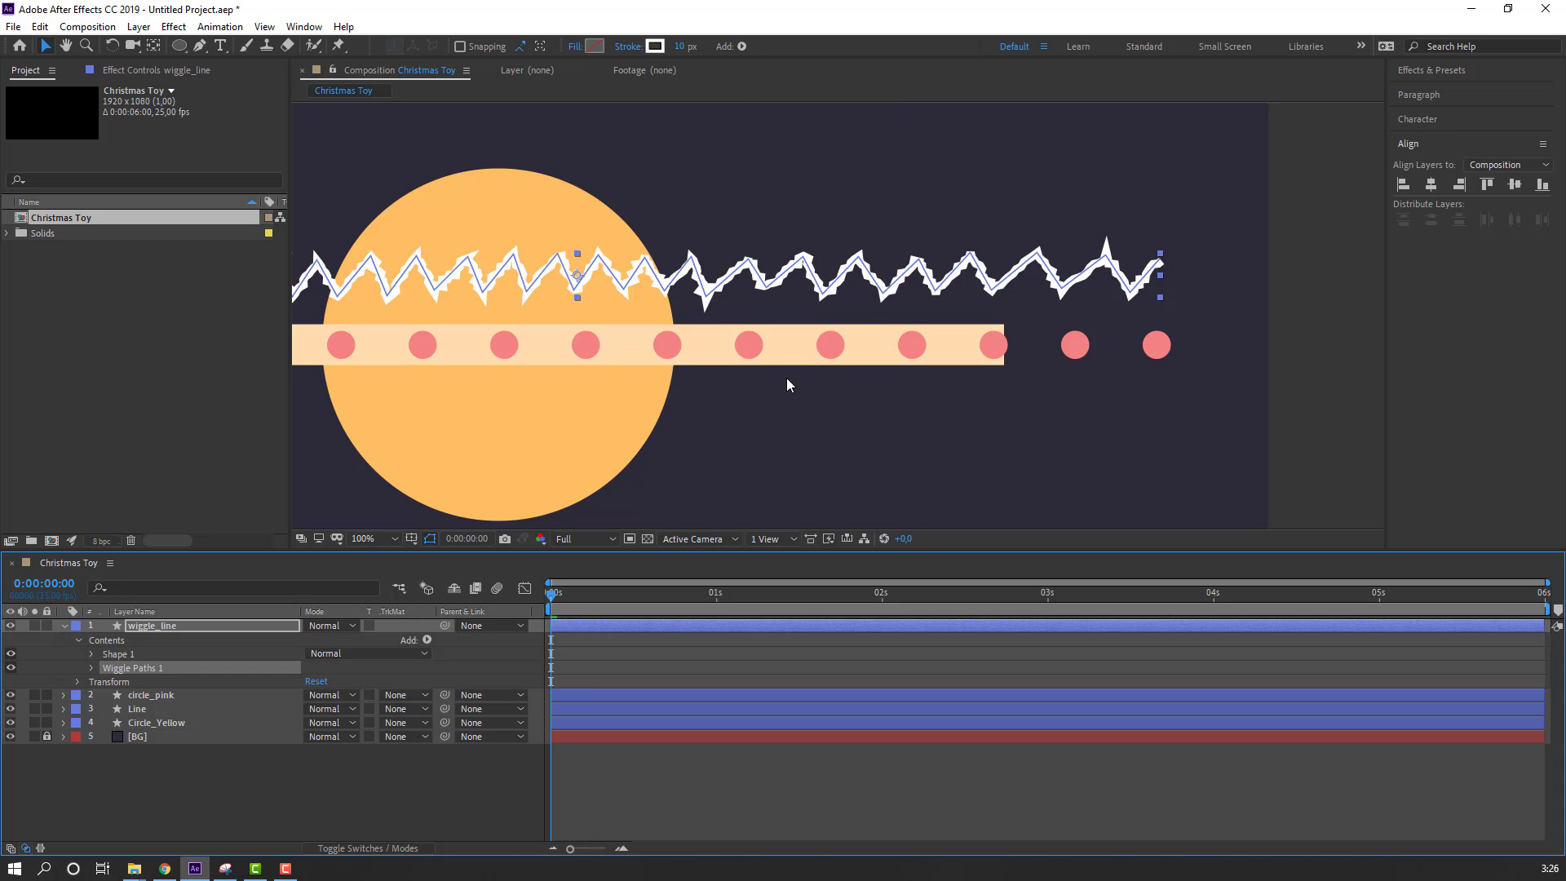
left_click(93, 673)
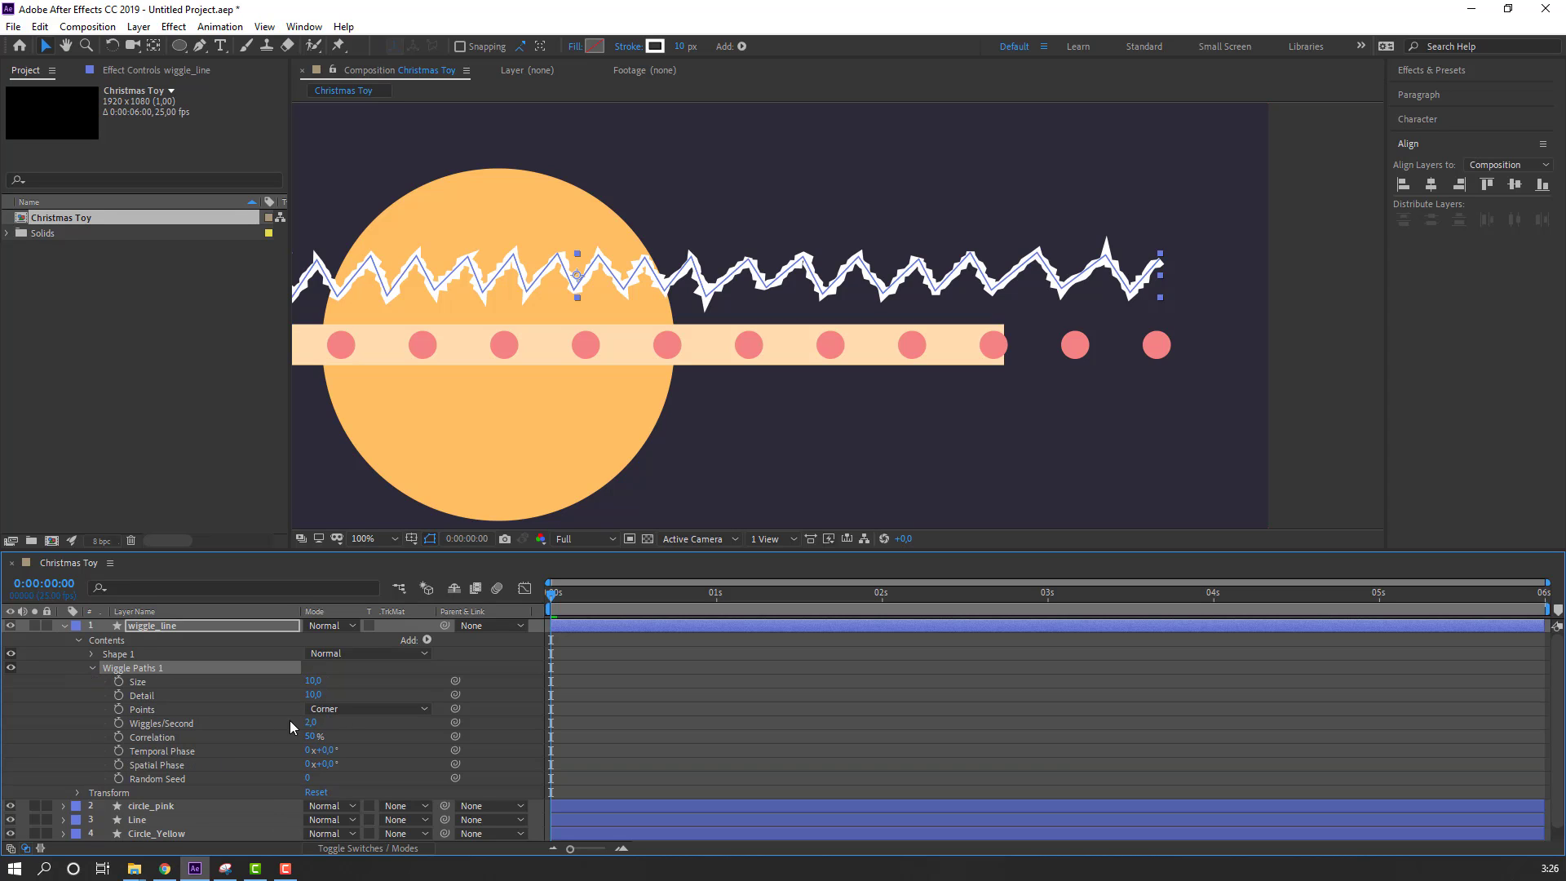
left_click(363, 709)
left_click(345, 746)
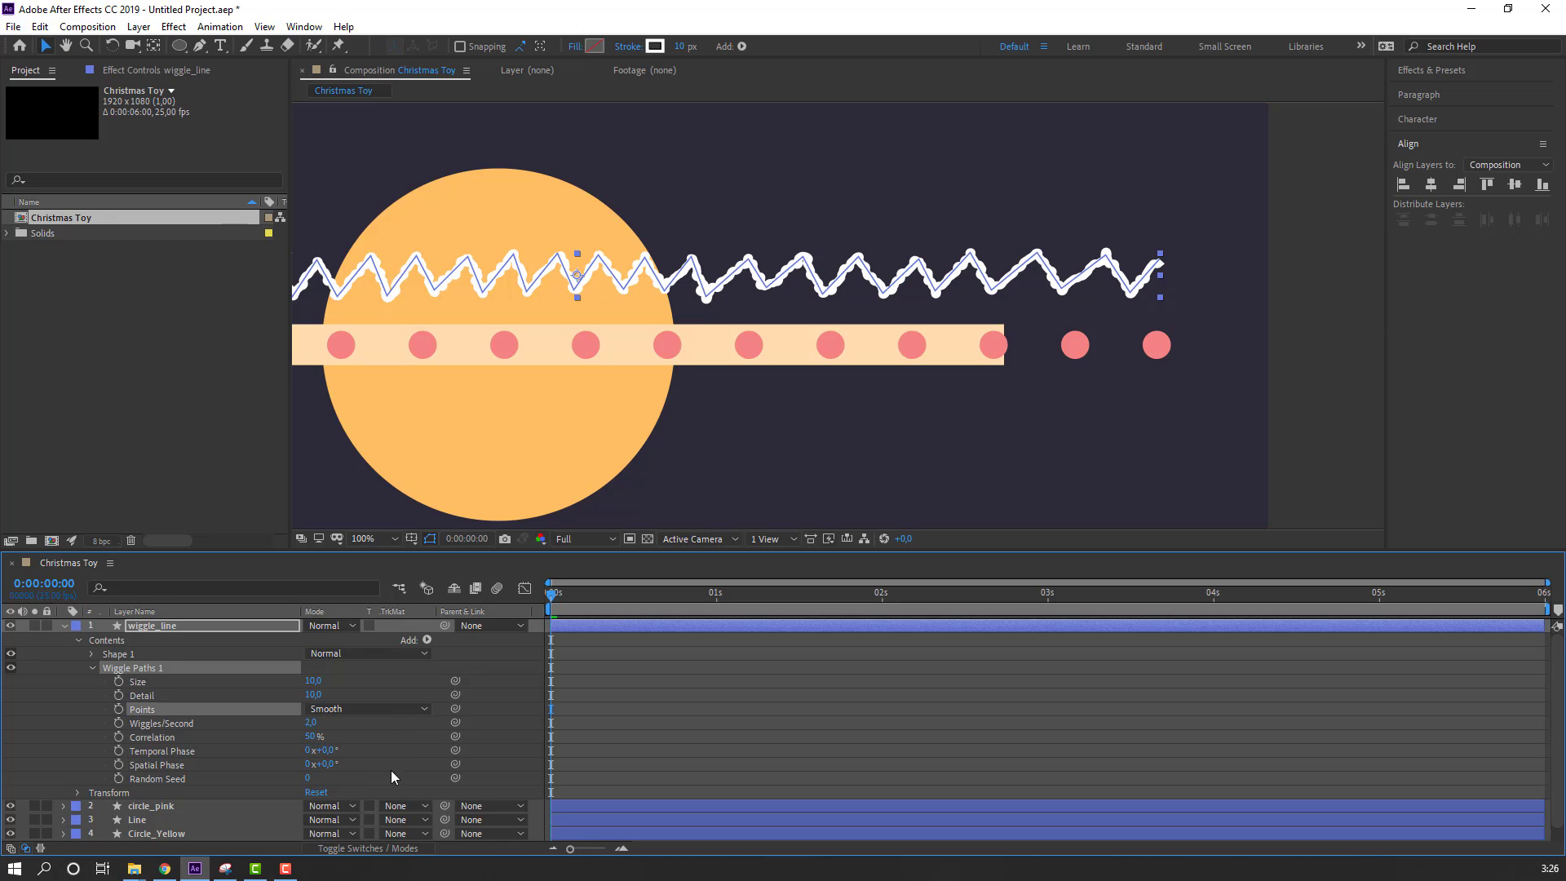
Step: Set the Wiggle Paths detail to 0 and size to 10, and collapse the wiggle_line layer's properties
left_click_drag(313, 681, 281, 783)
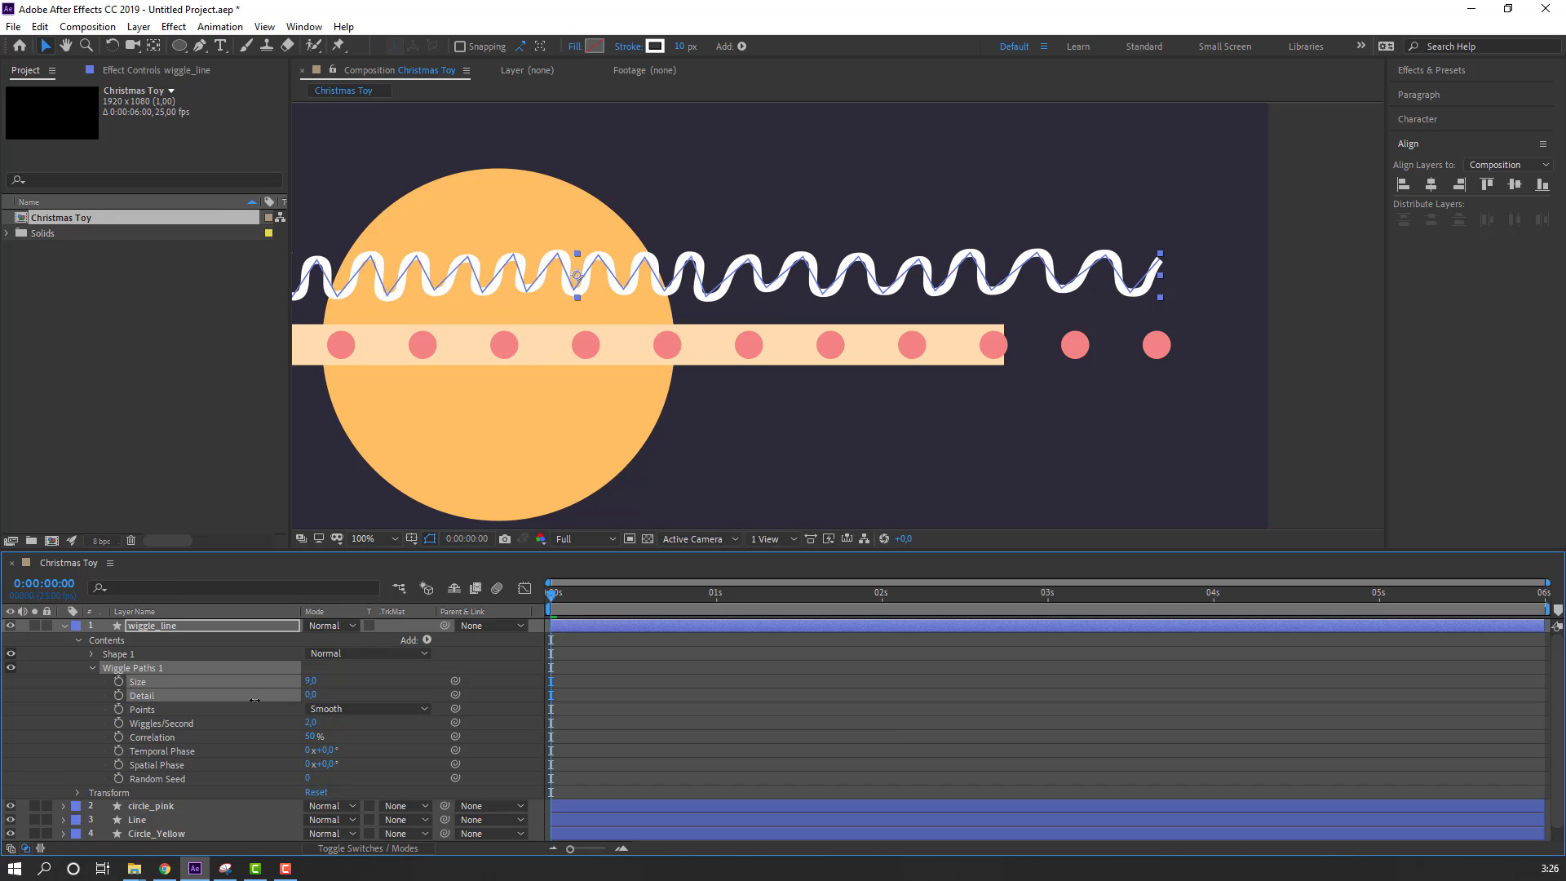
left_click(314, 681)
key("Return")
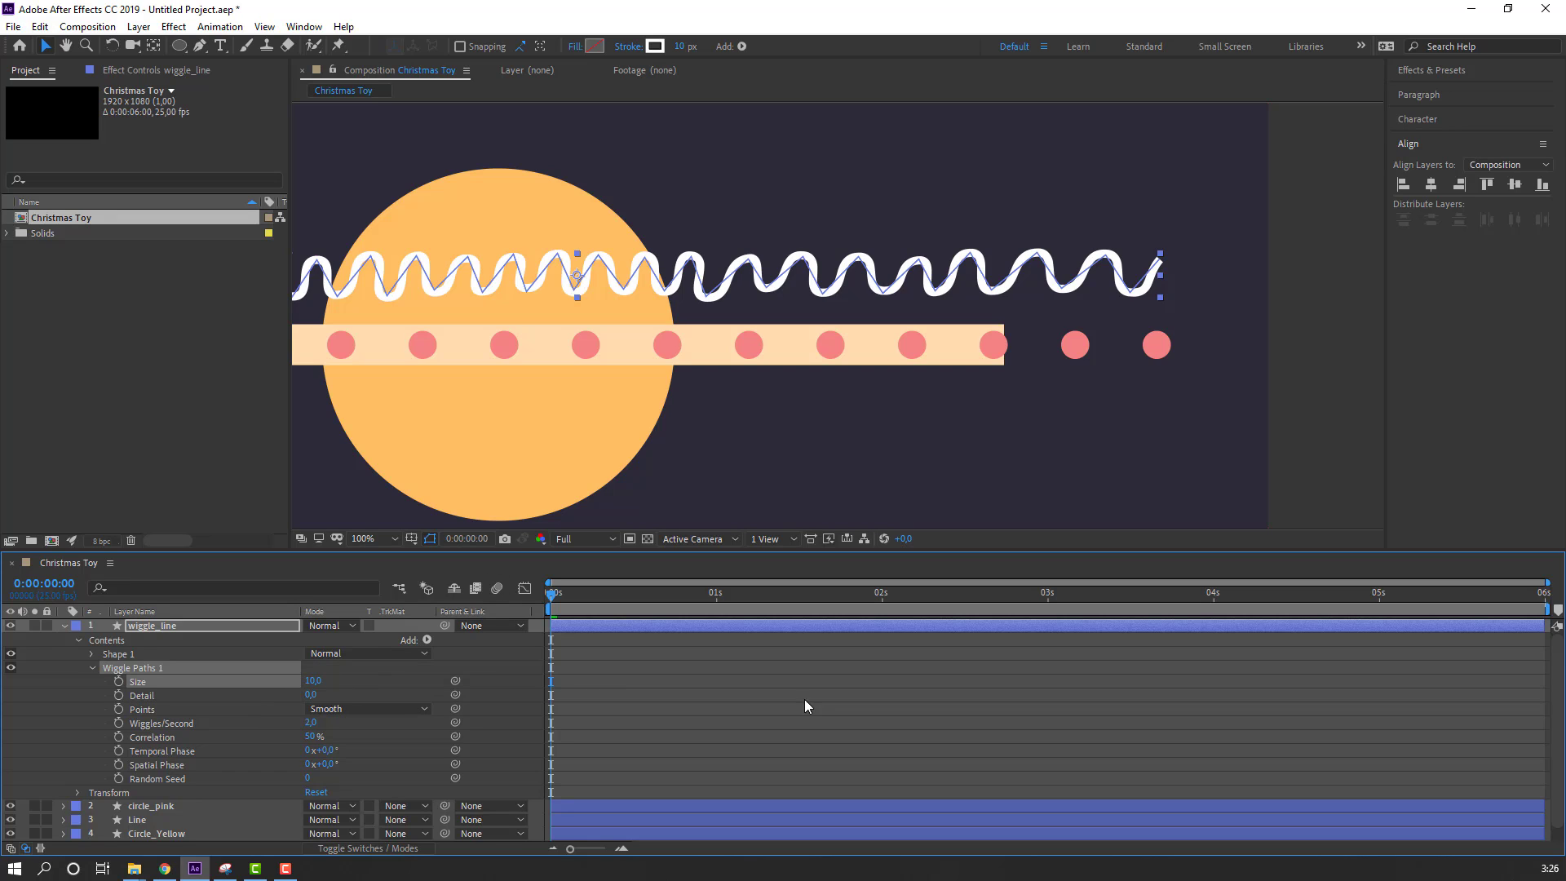
left_click(804, 701)
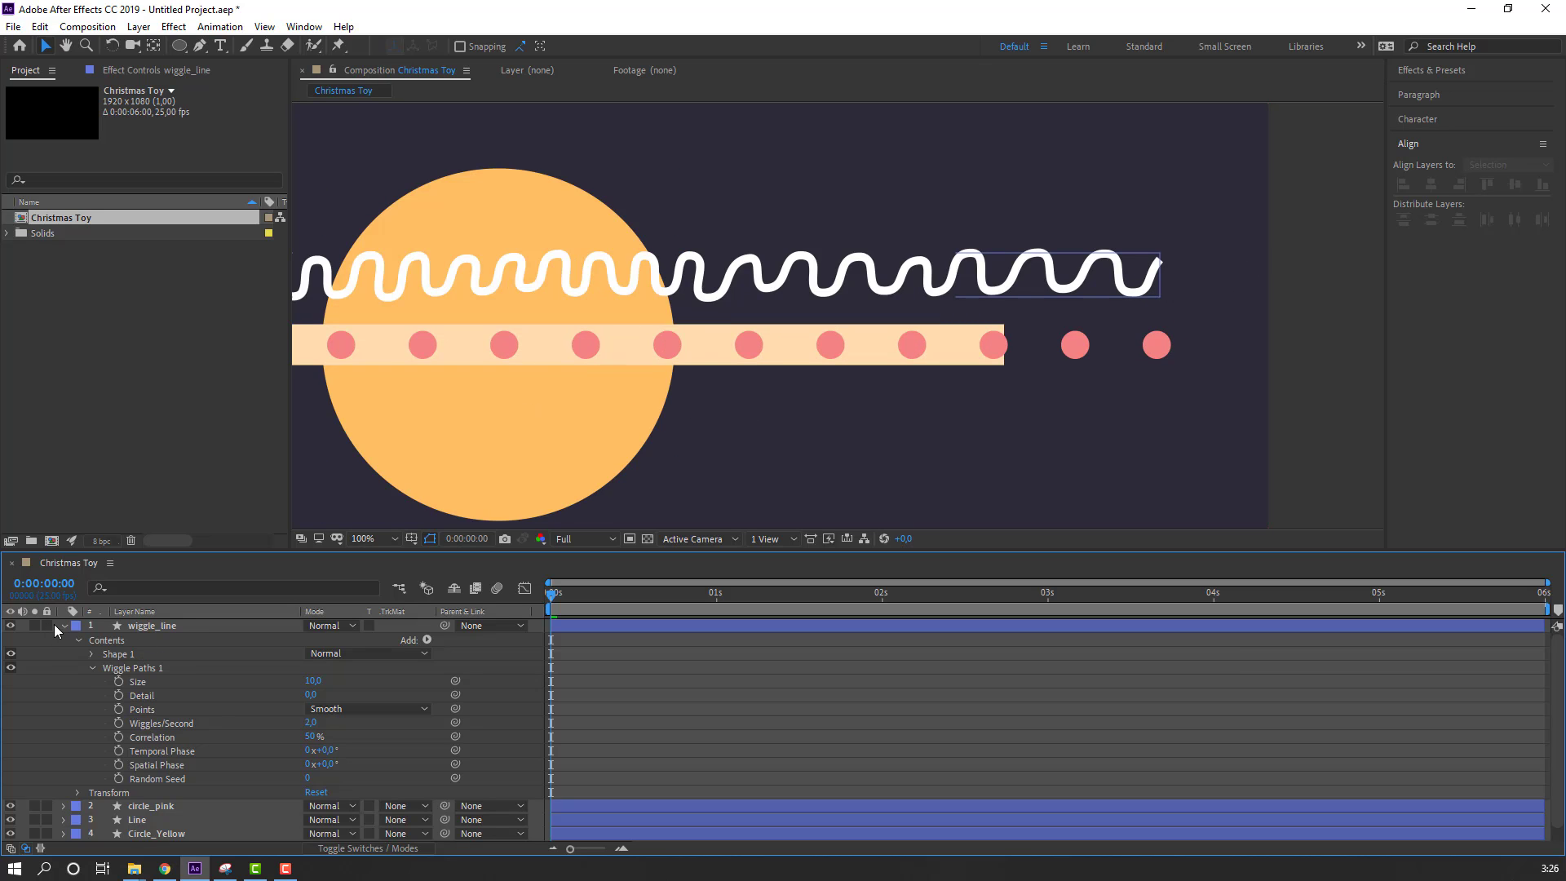
left_click(62, 624)
Step: Move the wiggly line slightly higher above the peach line across the yellow circle
left_click(154, 626)
key("h")
mouse_move(403, 413)
left_mouse_down()
mouse_move(609, 407)
mouse_move(580, 421)
left_mouse_up()
key("v")
mouse_move(556, 599)
left_mouse_down()
mouse_move(1381, 595)
mouse_move(552, 595)
left_mouse_up()
left_click(184, 732)
left_click(720, 289)
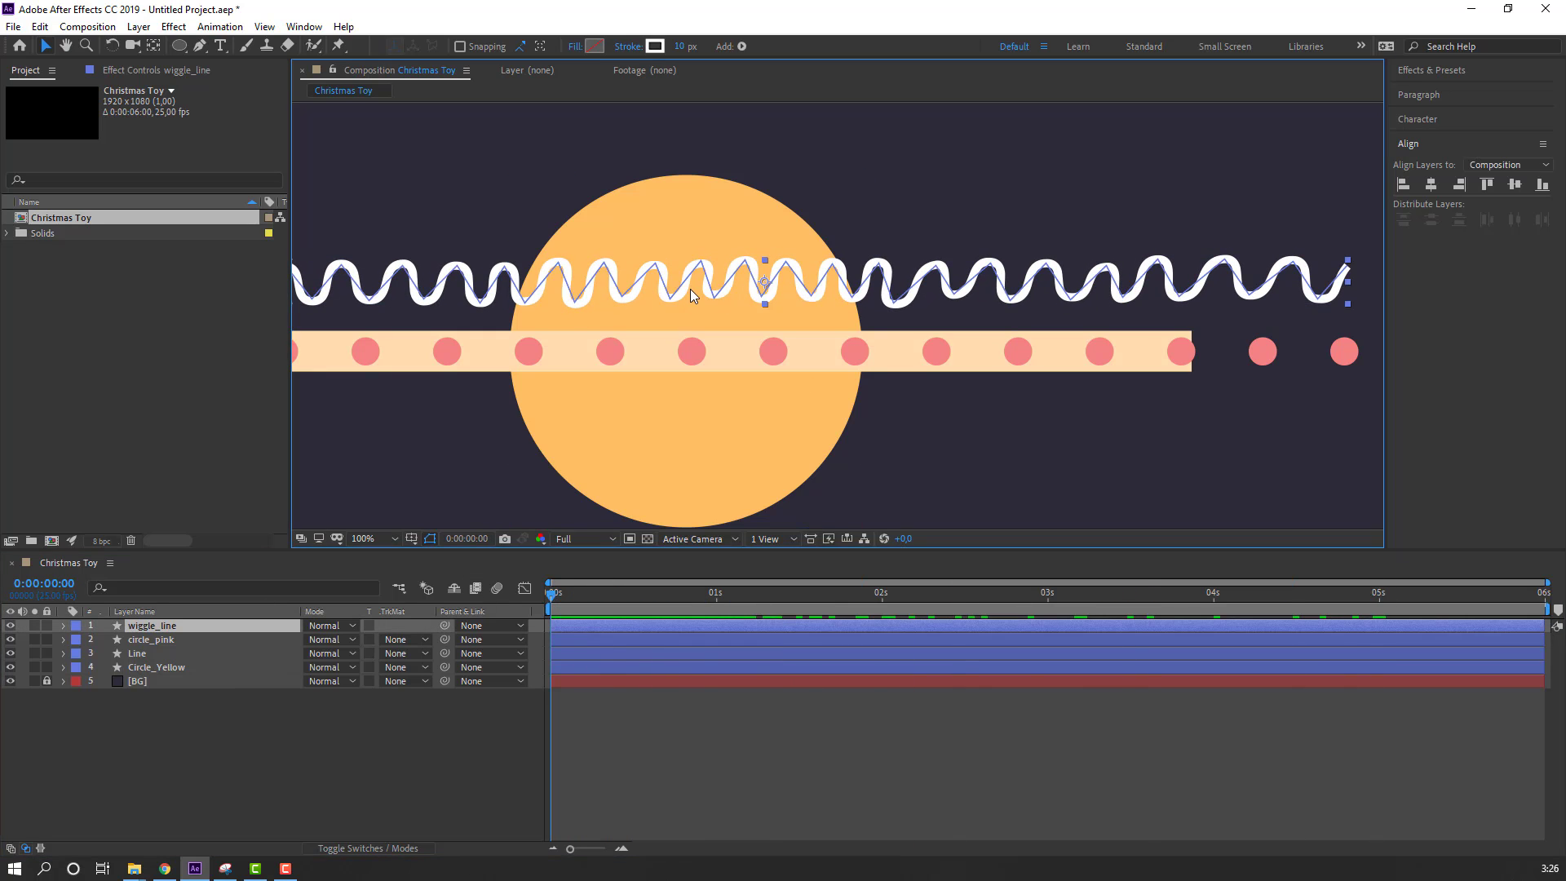
left_click_drag(686, 292, 686, 286)
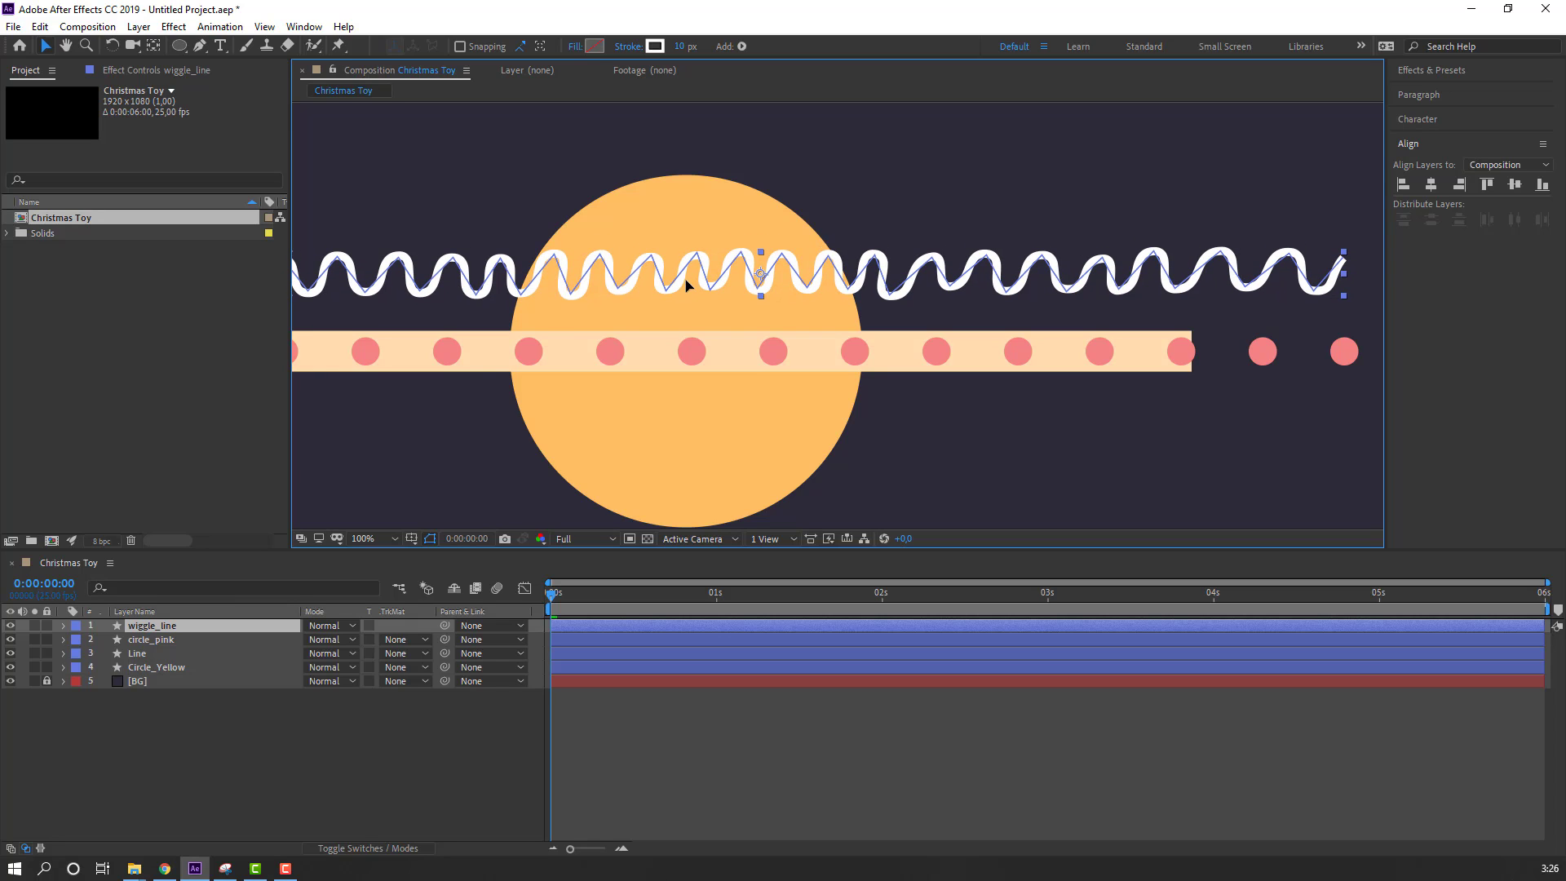
Step: Set the wiggly line's stroke colour to purple 8771A7
left_click(656, 47)
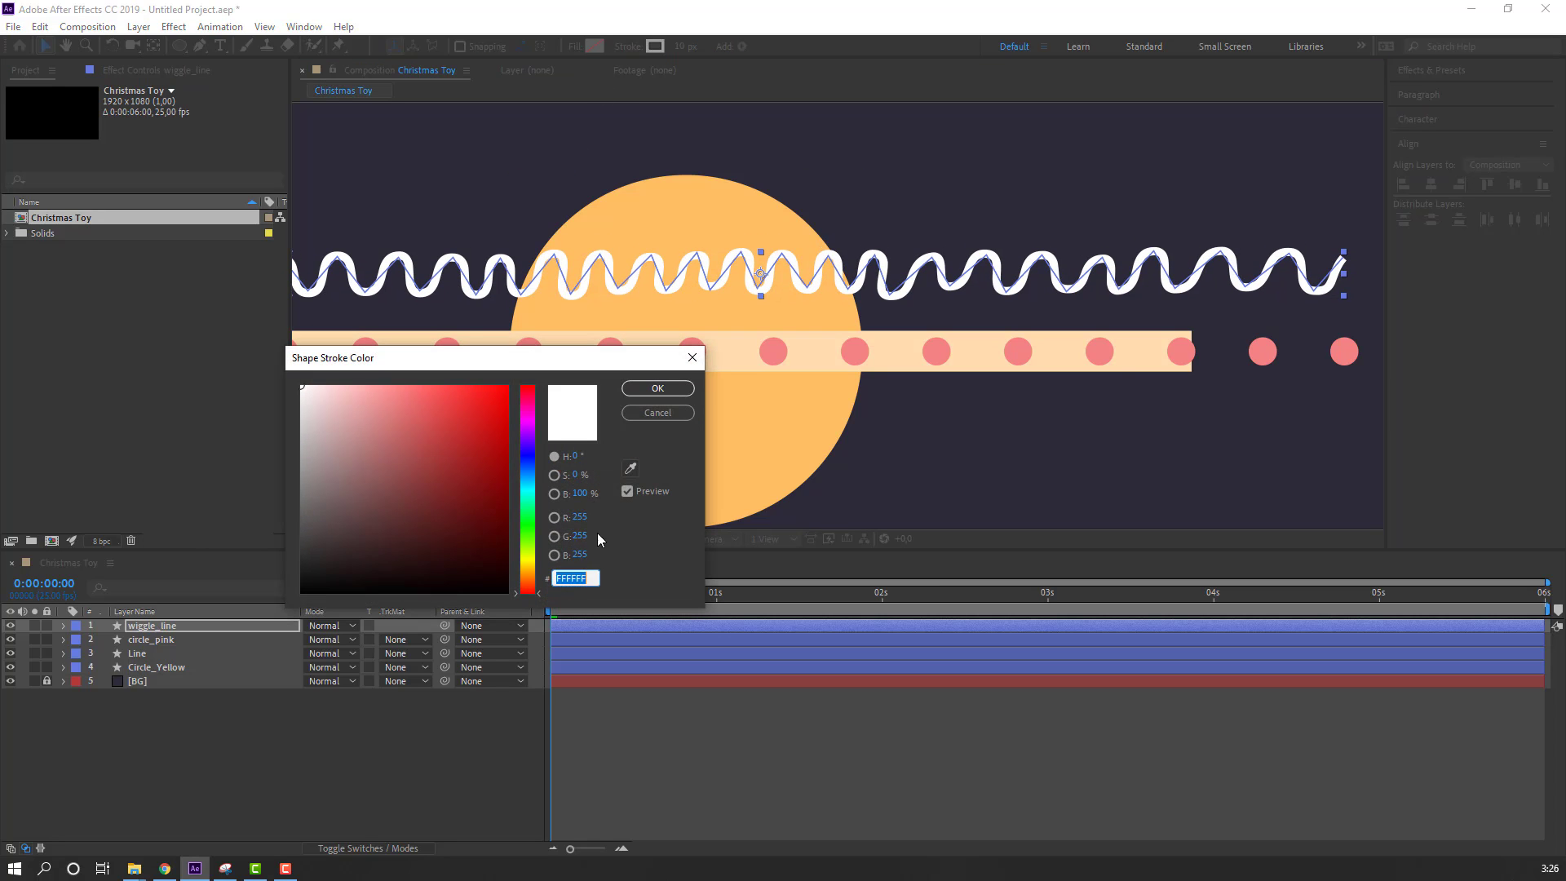
left_click(630, 469)
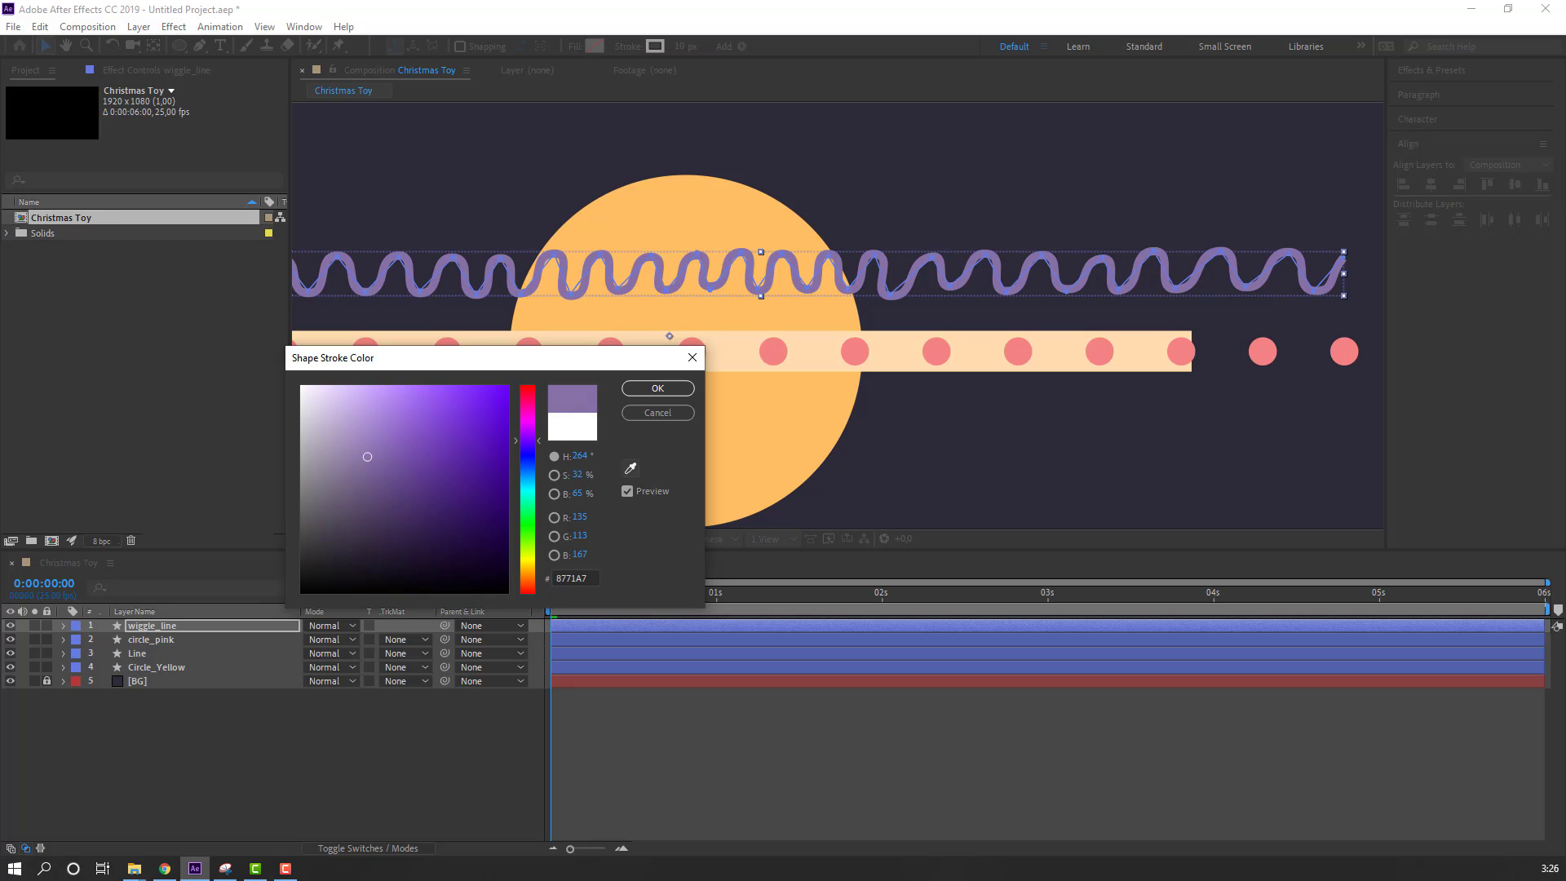
left_click(571, 290)
left_click(657, 389)
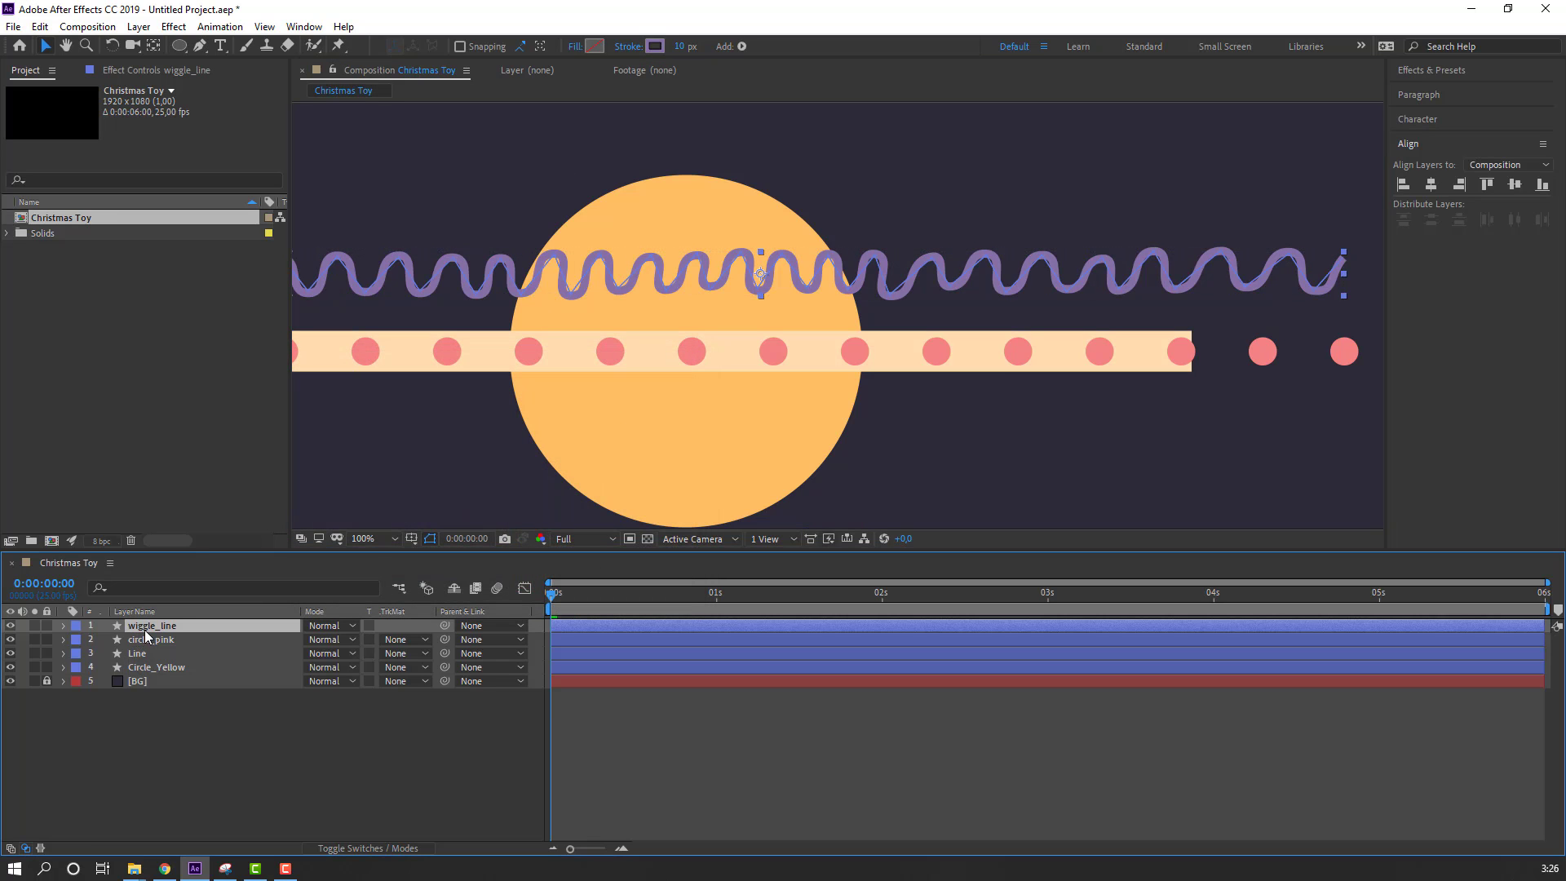
Step: Duplicate the wiggle_line layer, move the copy below the peach line, and position both wiggly lines evenly around it
key("ctrl+d")
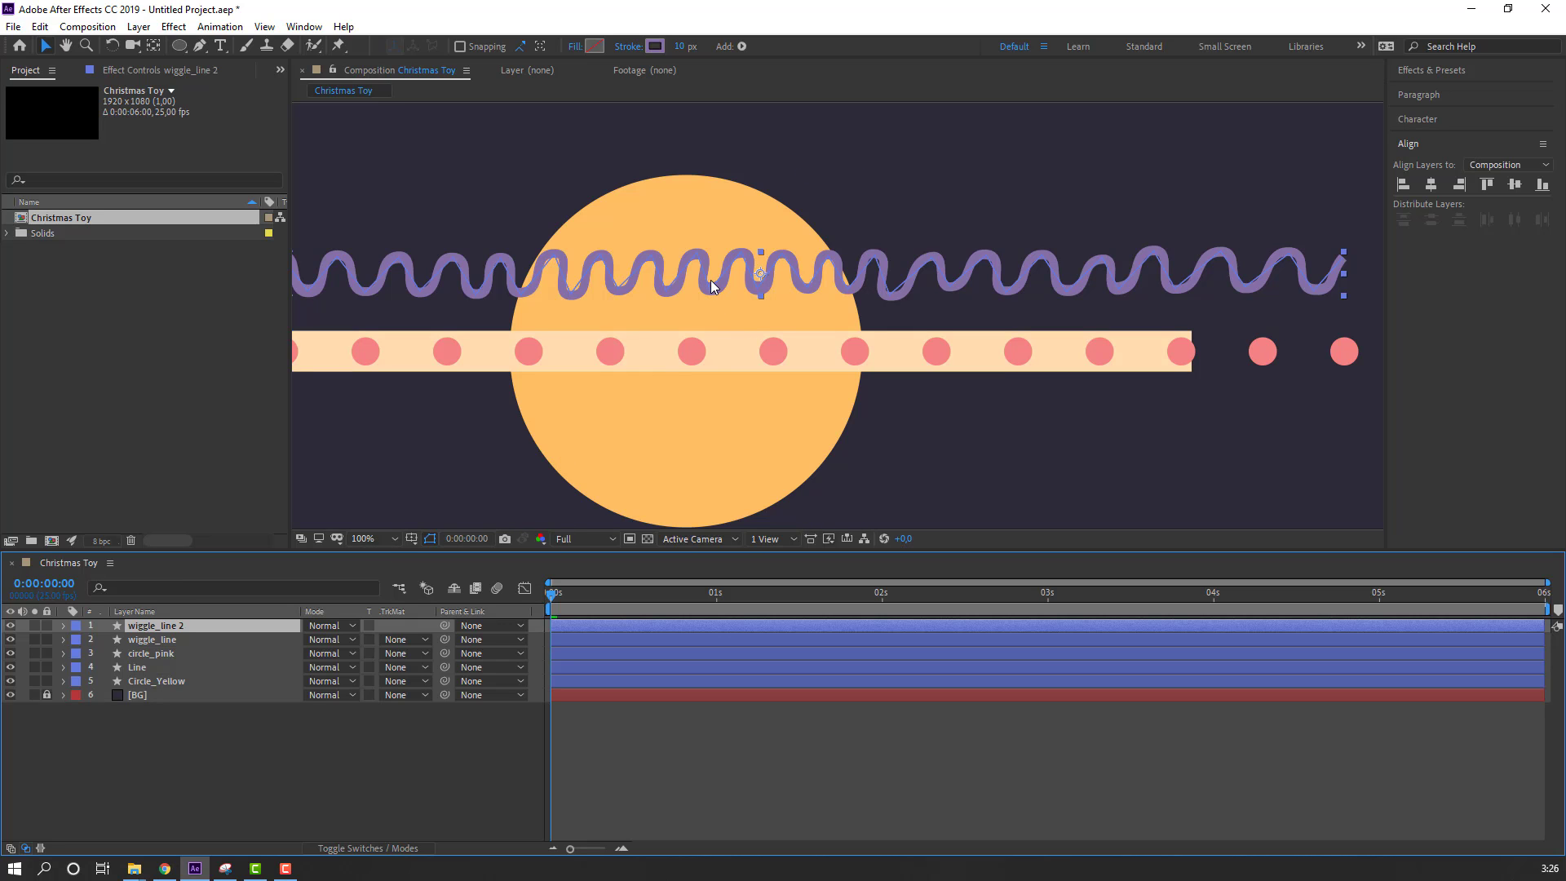
key("shift+Down")
key("shift+Down")
key("shift+Down")
key("shift+Down")
key("shift+Down")
key("shift+Down")
key("shift+Down")
key("shift+Down")
key("shift+Down")
key("shift+Down")
key("shift+Down")
key("shift+Down")
key("shift+Down")
key("shift+Down")
key("shift+Down")
key("shift+Down")
key("shift+Down")
key("shift+Down")
key("shift+Down")
key("shift+Down")
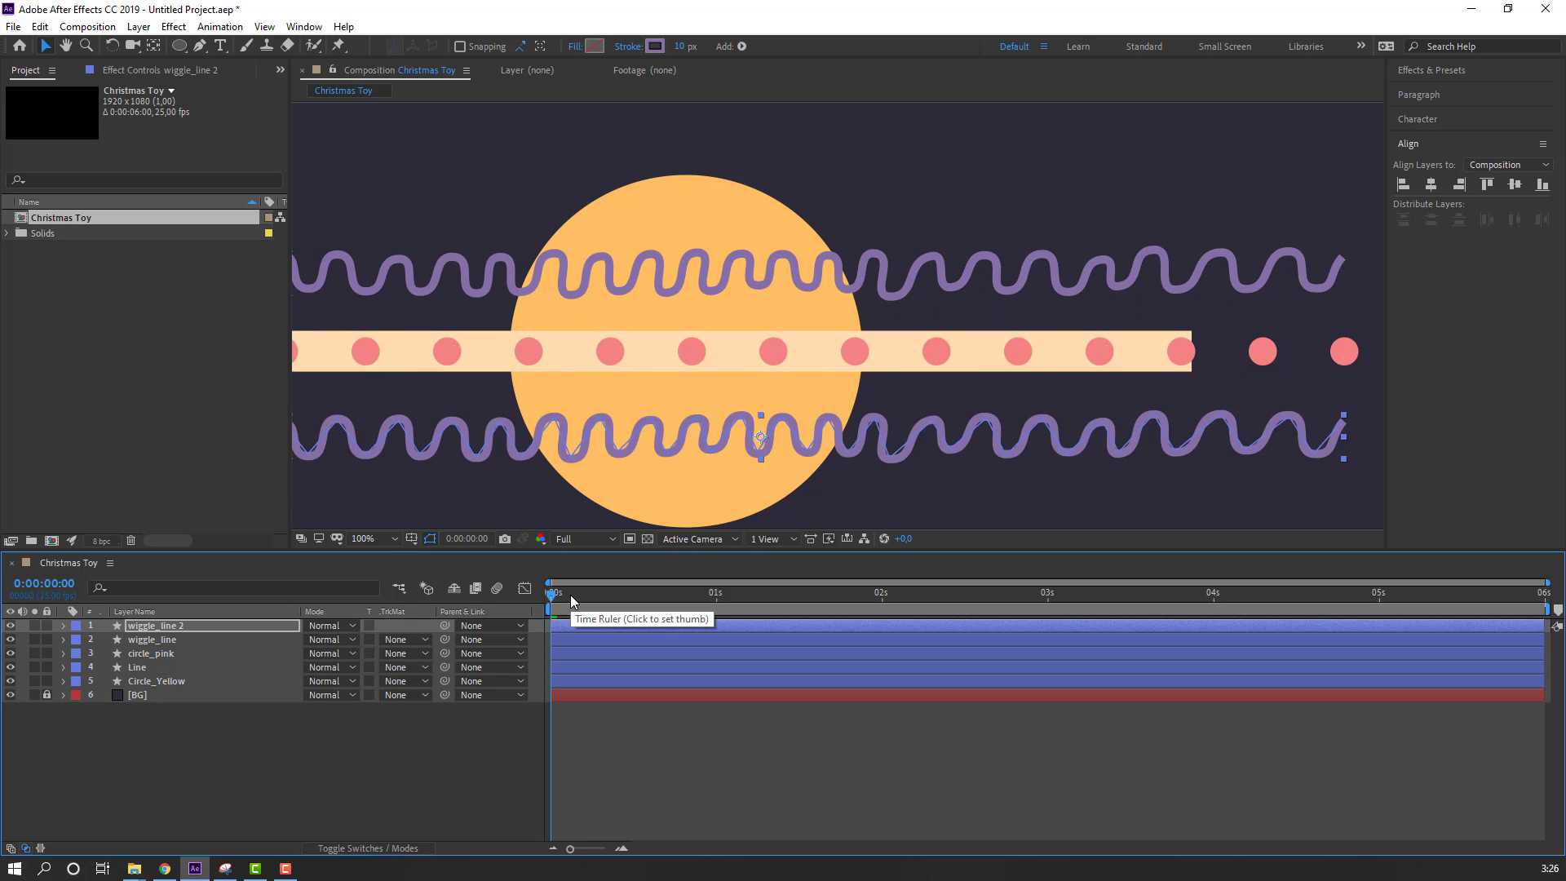
left_click(683, 273)
left_click(306, 780)
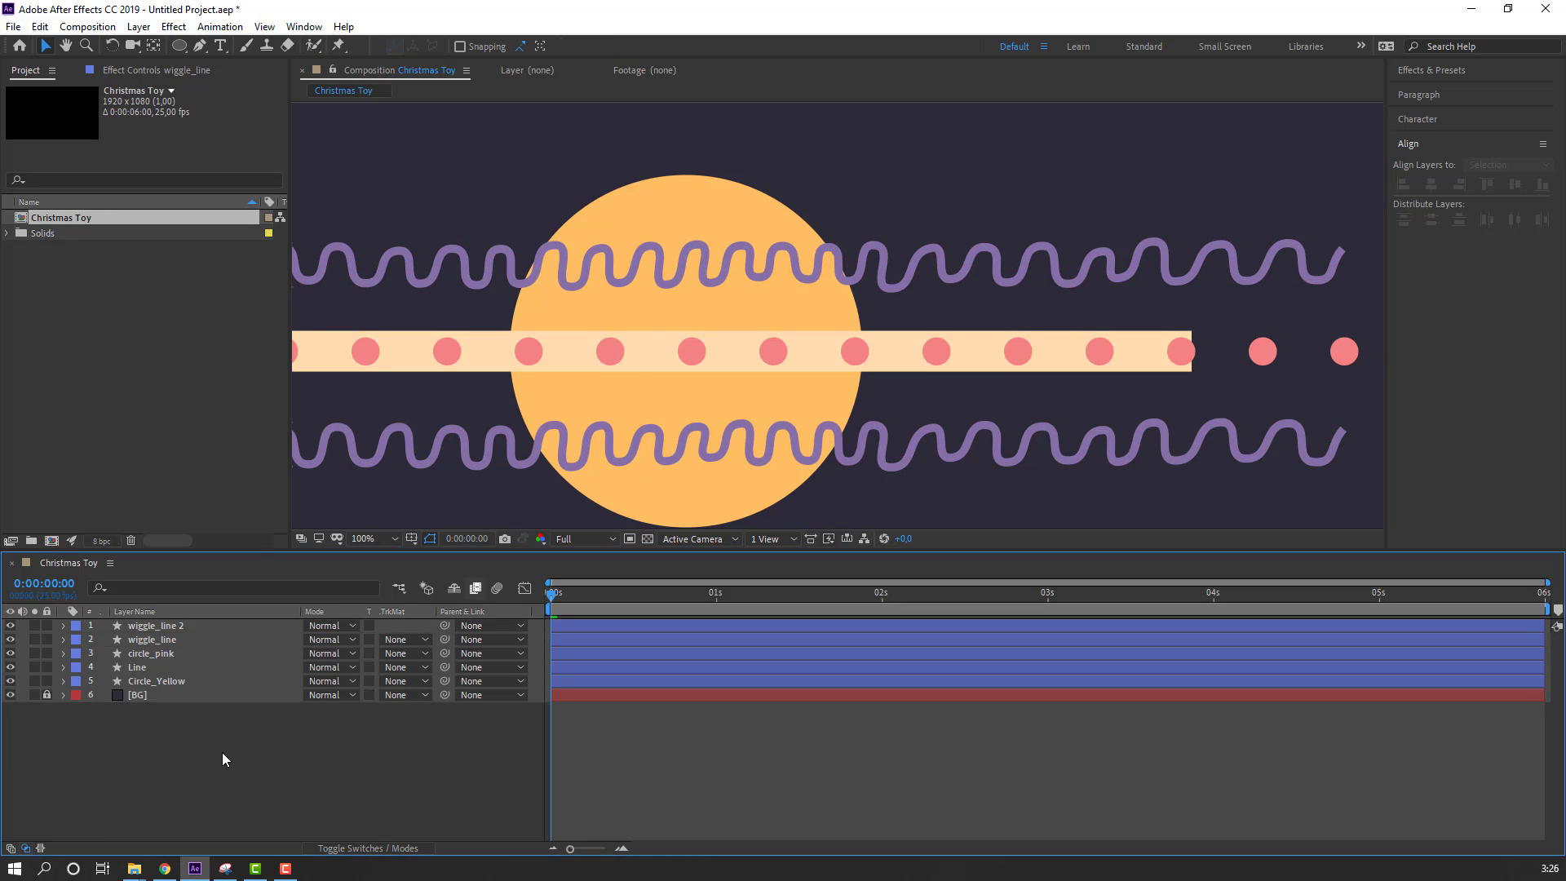
Step: Duplicate the Line layer, move the copy just above the peach line, and shrink it to a narrow stripe
left_click(138, 667)
key("ctrl+d")
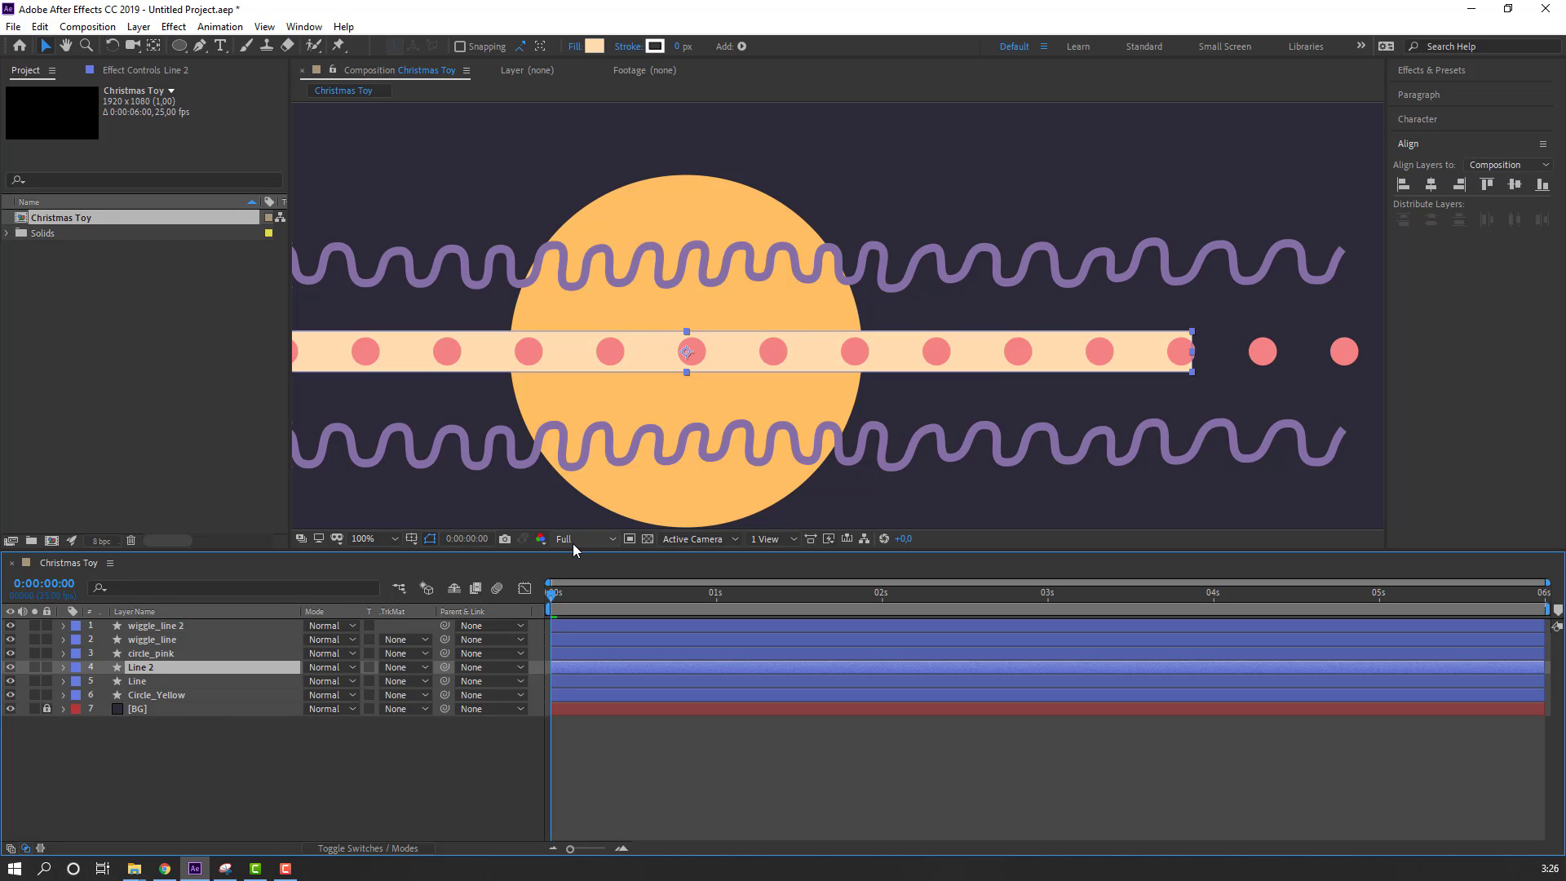
key("shift+Up")
key("shift+Up")
key("shift+Up")
key("shift+Up")
key("shift+Up")
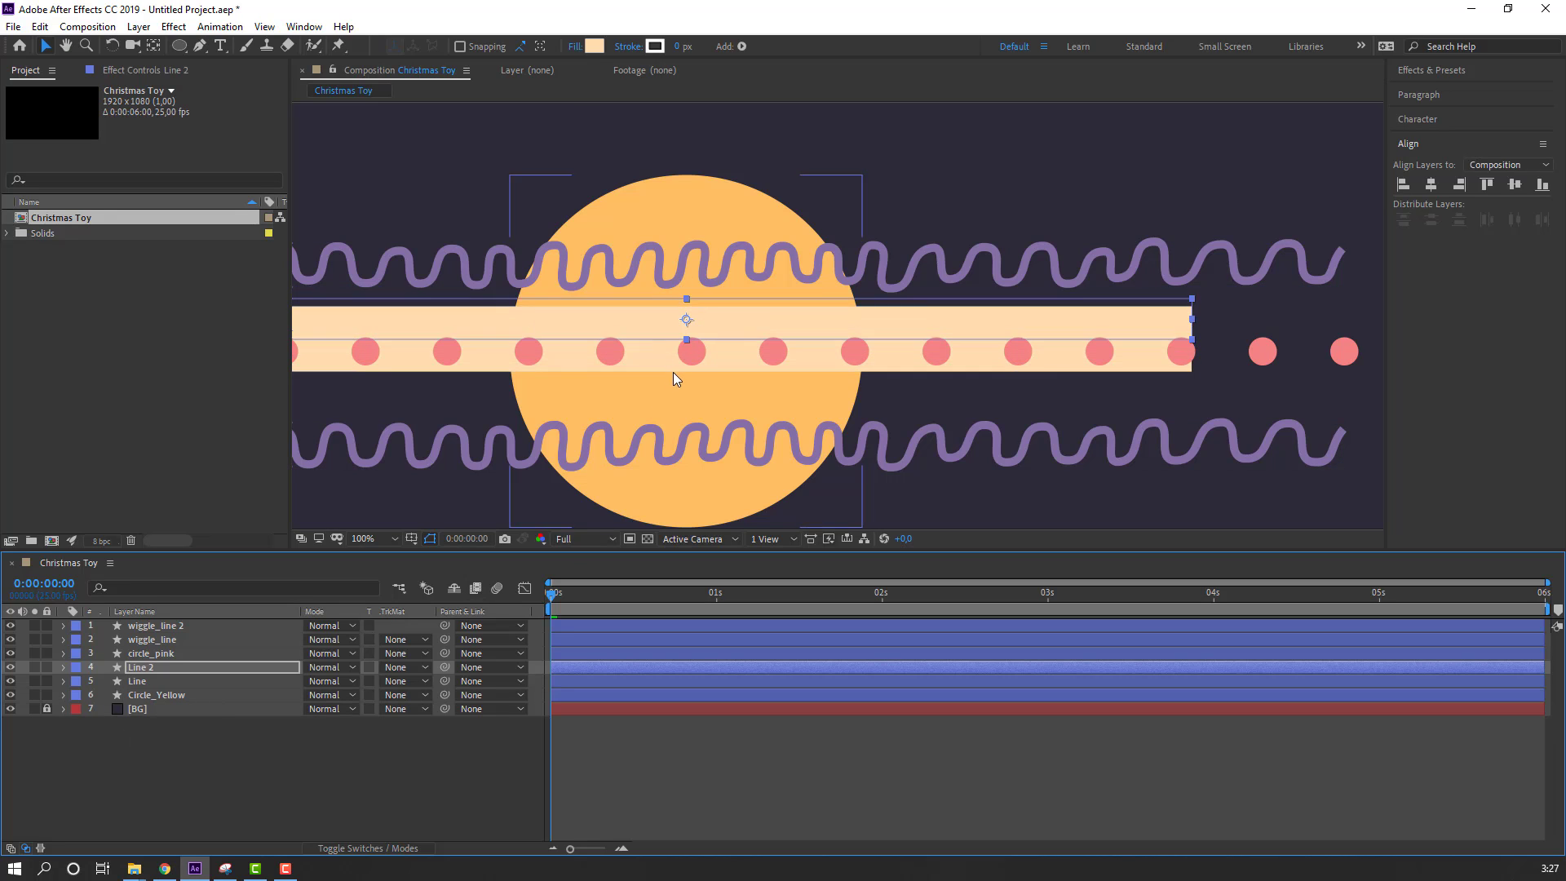
left_click_drag(688, 332, 690, 321)
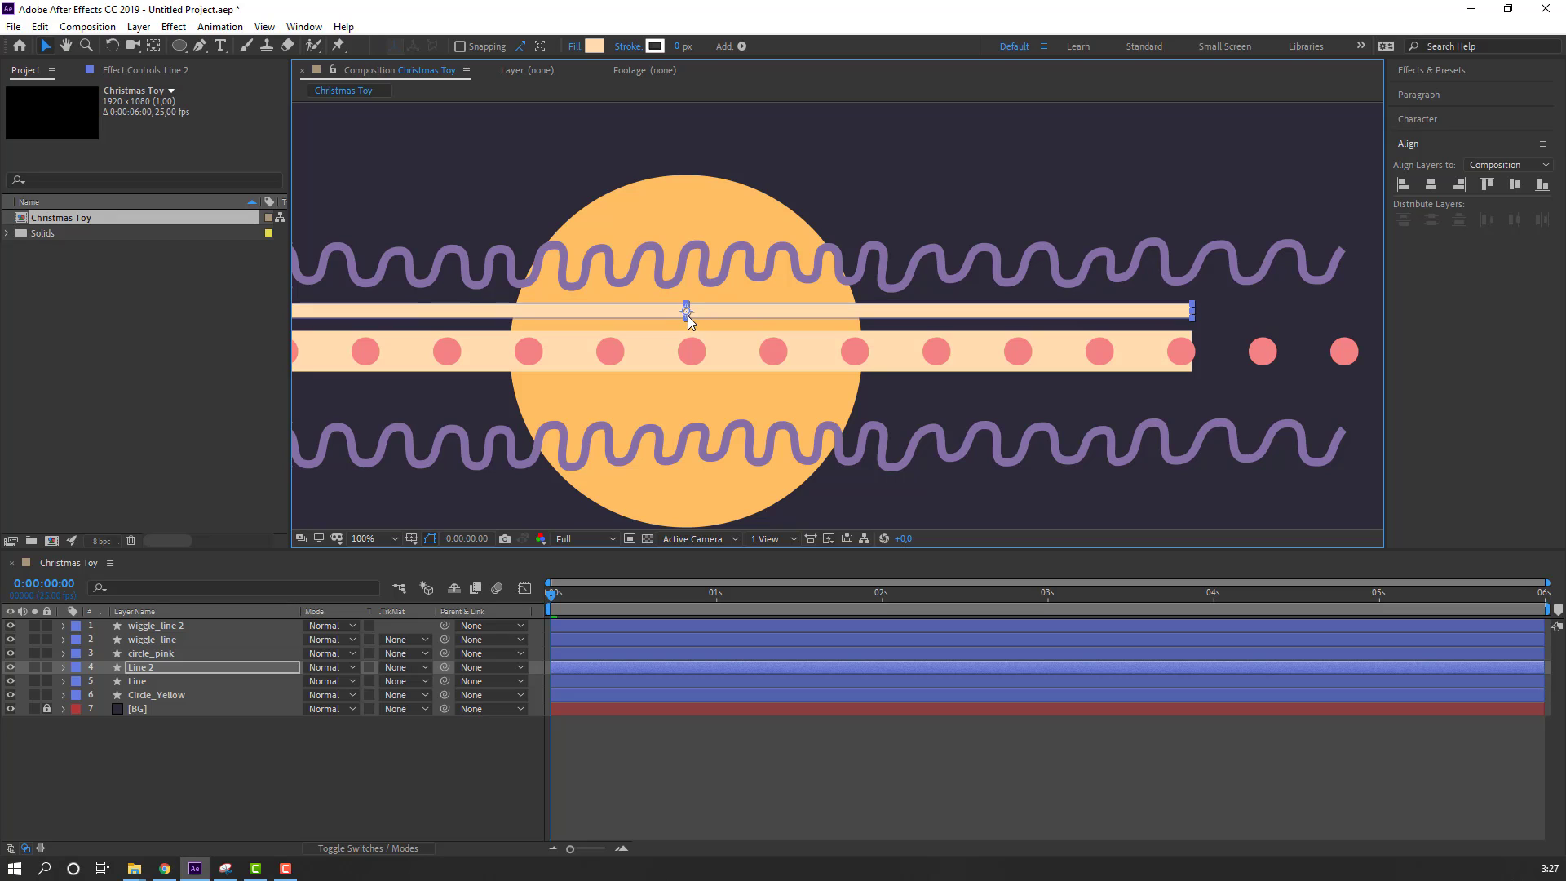
Step: Set the narrow stripe's fill colour to off-white F0EFEE
left_click(589, 47)
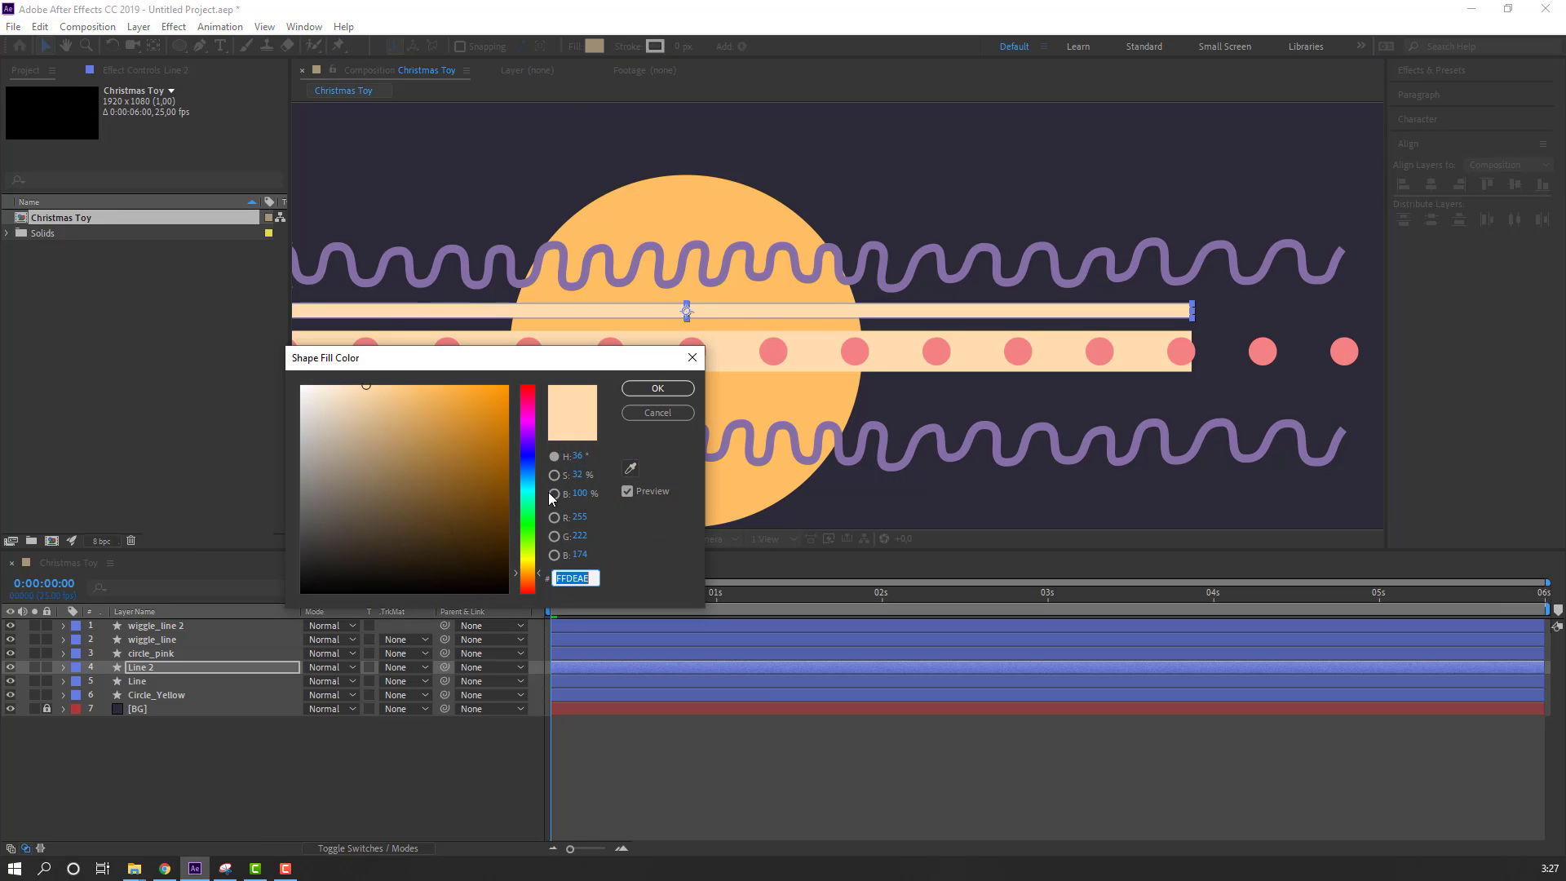
left_click(307, 397)
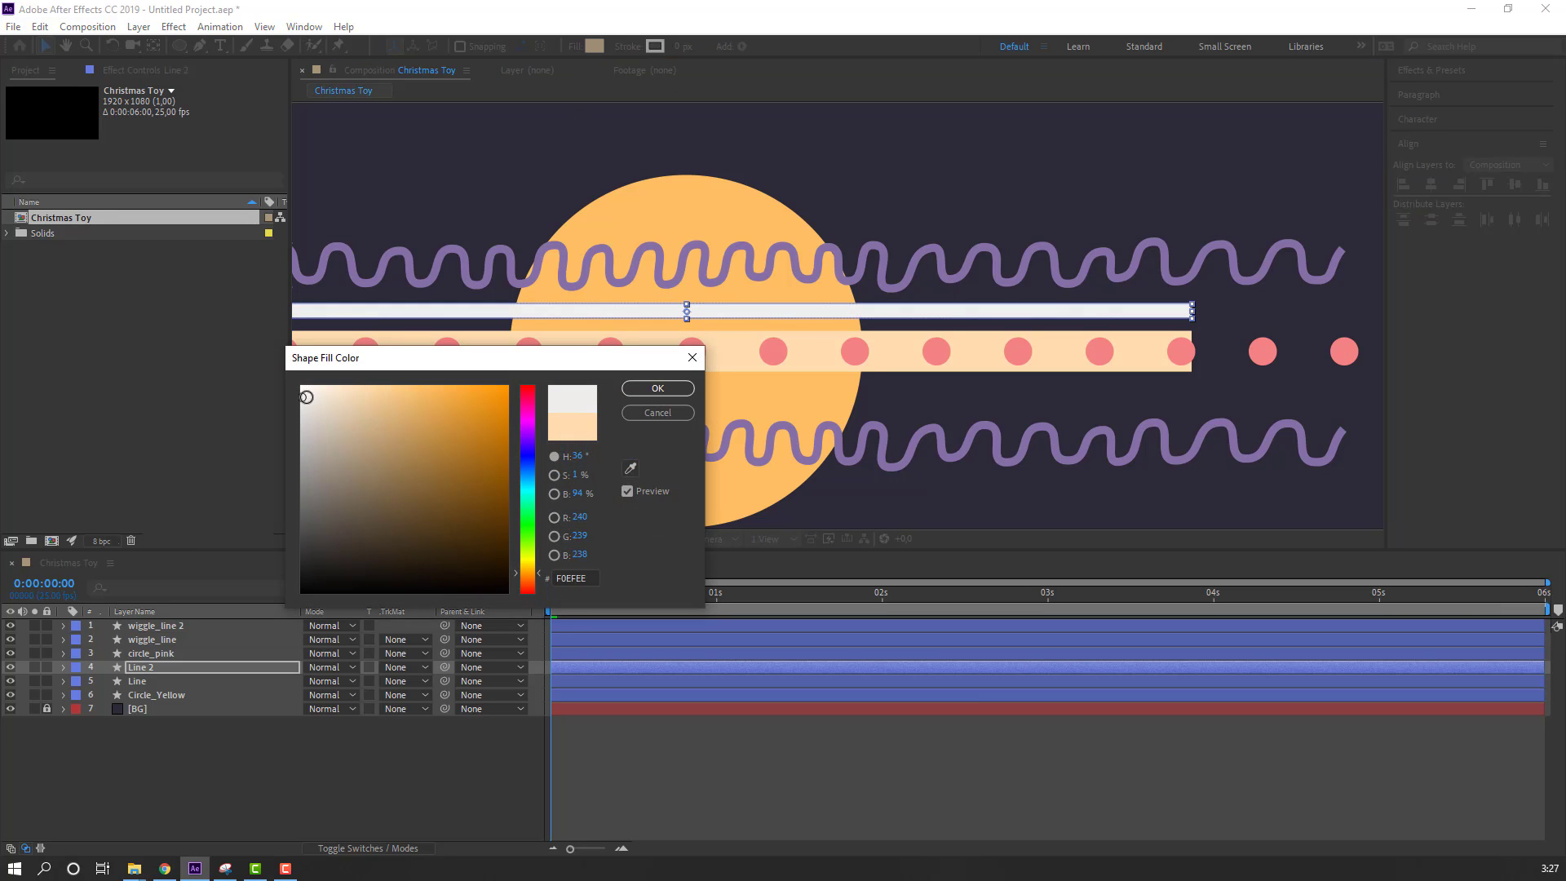
left_click(644, 389)
Step: Reduce the height of the off-white stripe to make it a thinner line above the peach line
scroll(624, 351, "up", 4)
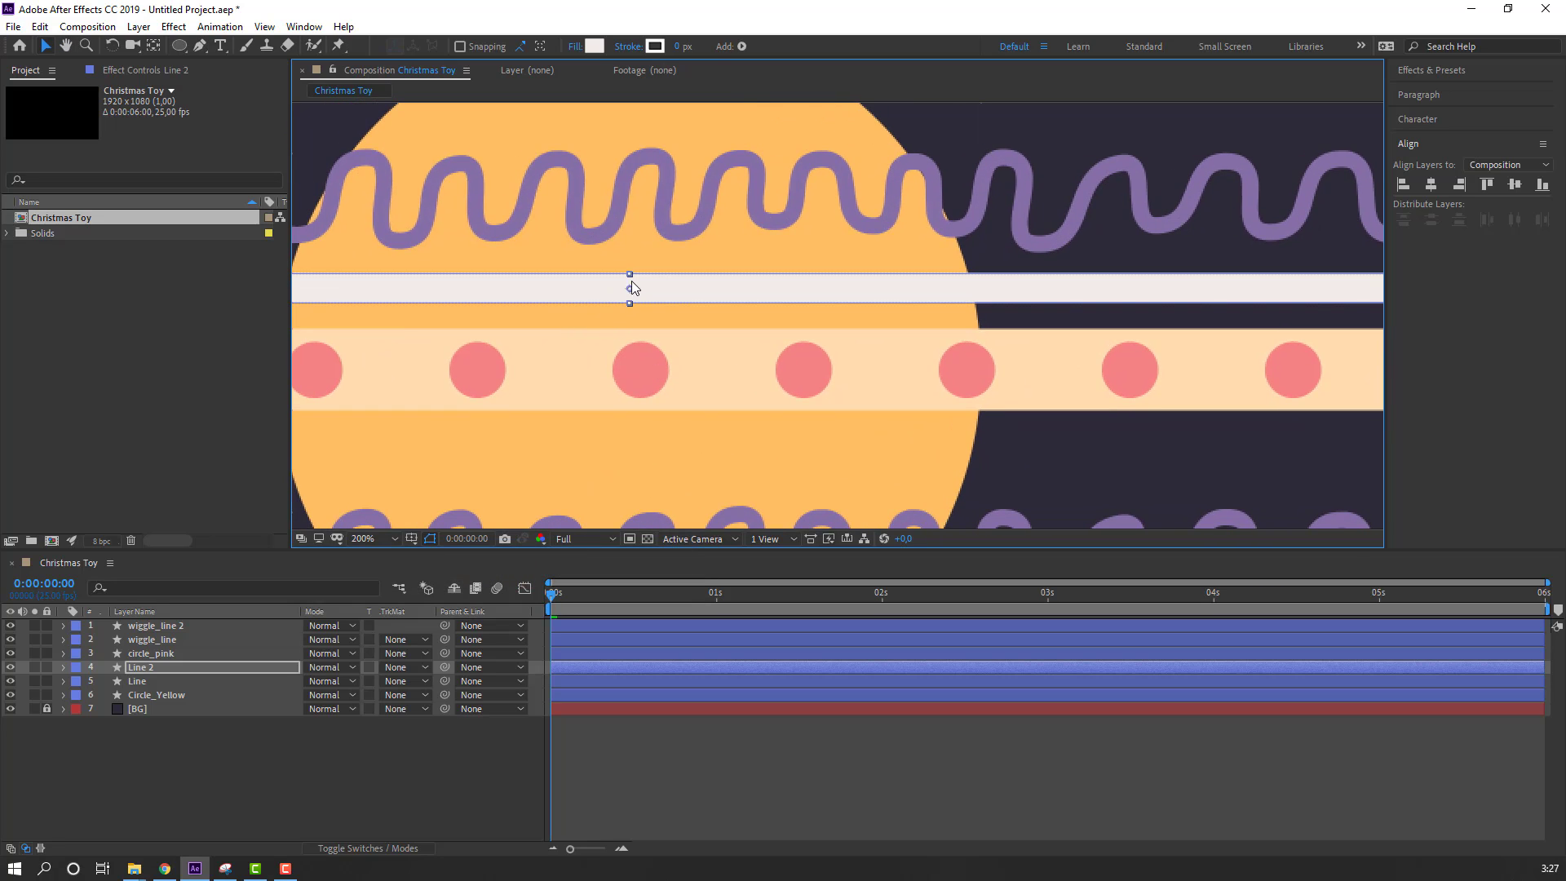
left_click_drag(630, 281, 642, 363)
left_click_drag(594, 409, 664, 365)
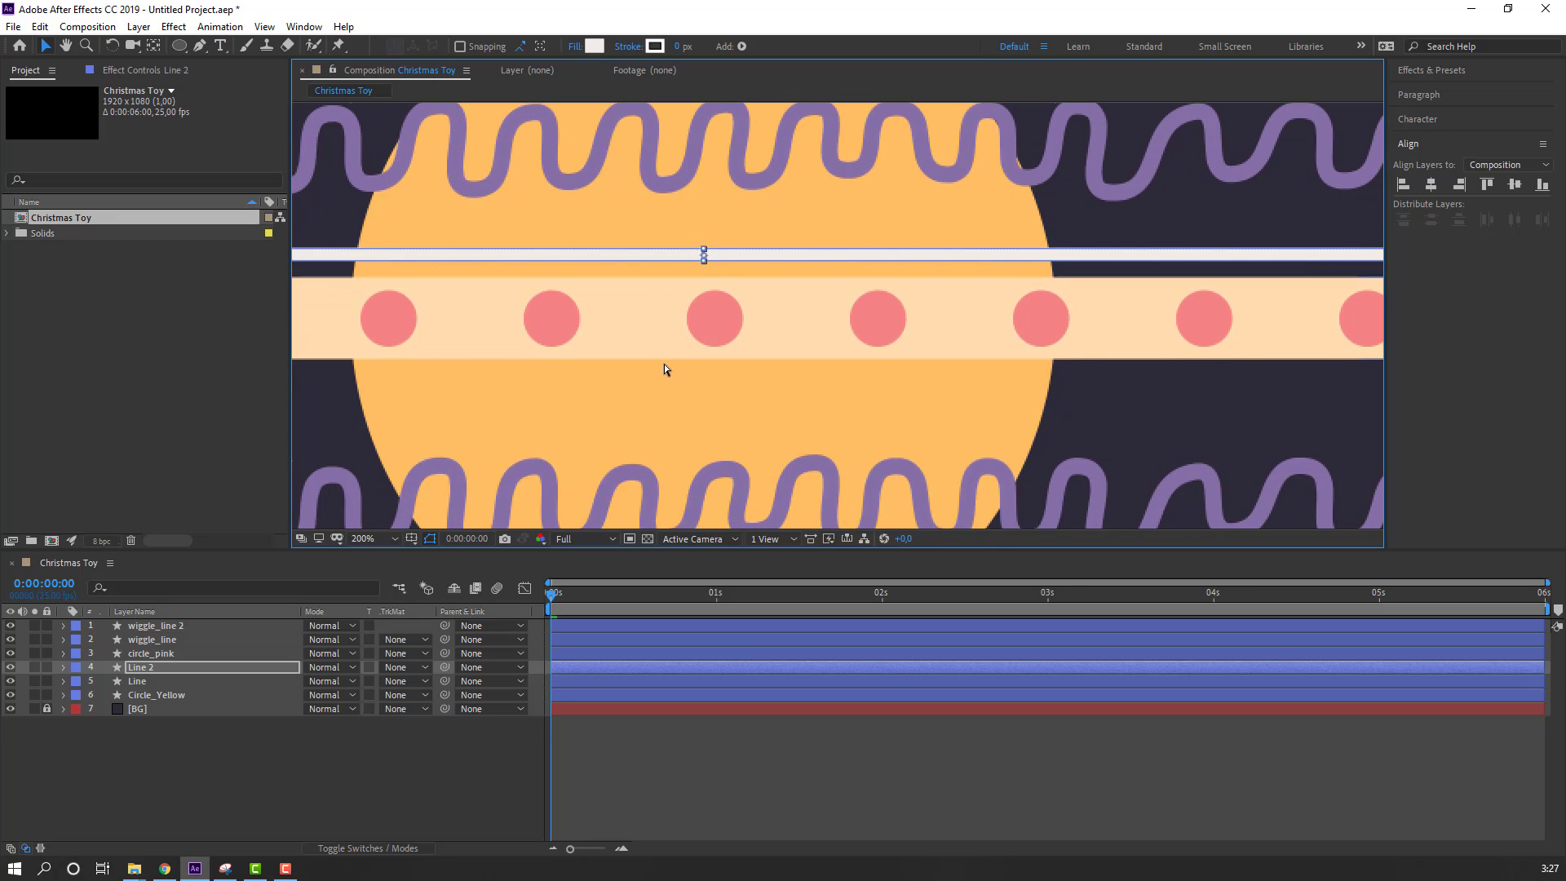
Step: Duplicate the thin off-white stripe and place the copy just below the peach line, matching the gap above it
key("ctrl+d")
key("shift+Down")
key("shift+Down")
key("shift+Down")
key("shift+Down")
key("shift+Down")
key("shift+Down")
key("shift+Down")
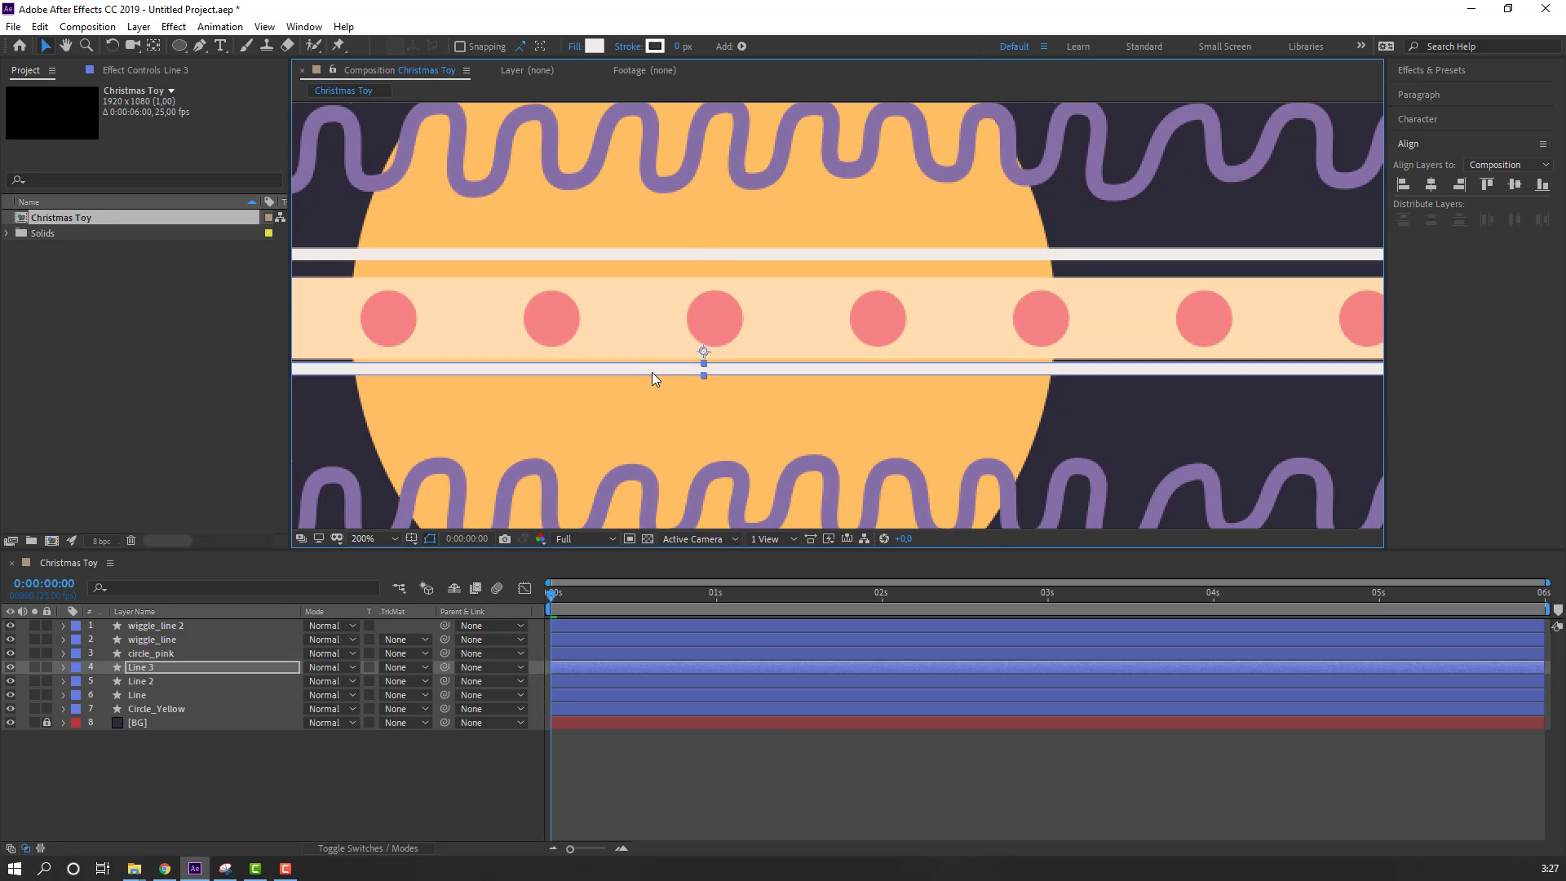
key("Down")
key("Down")
key("Down")
key("Down")
key("Down")
key("Down")
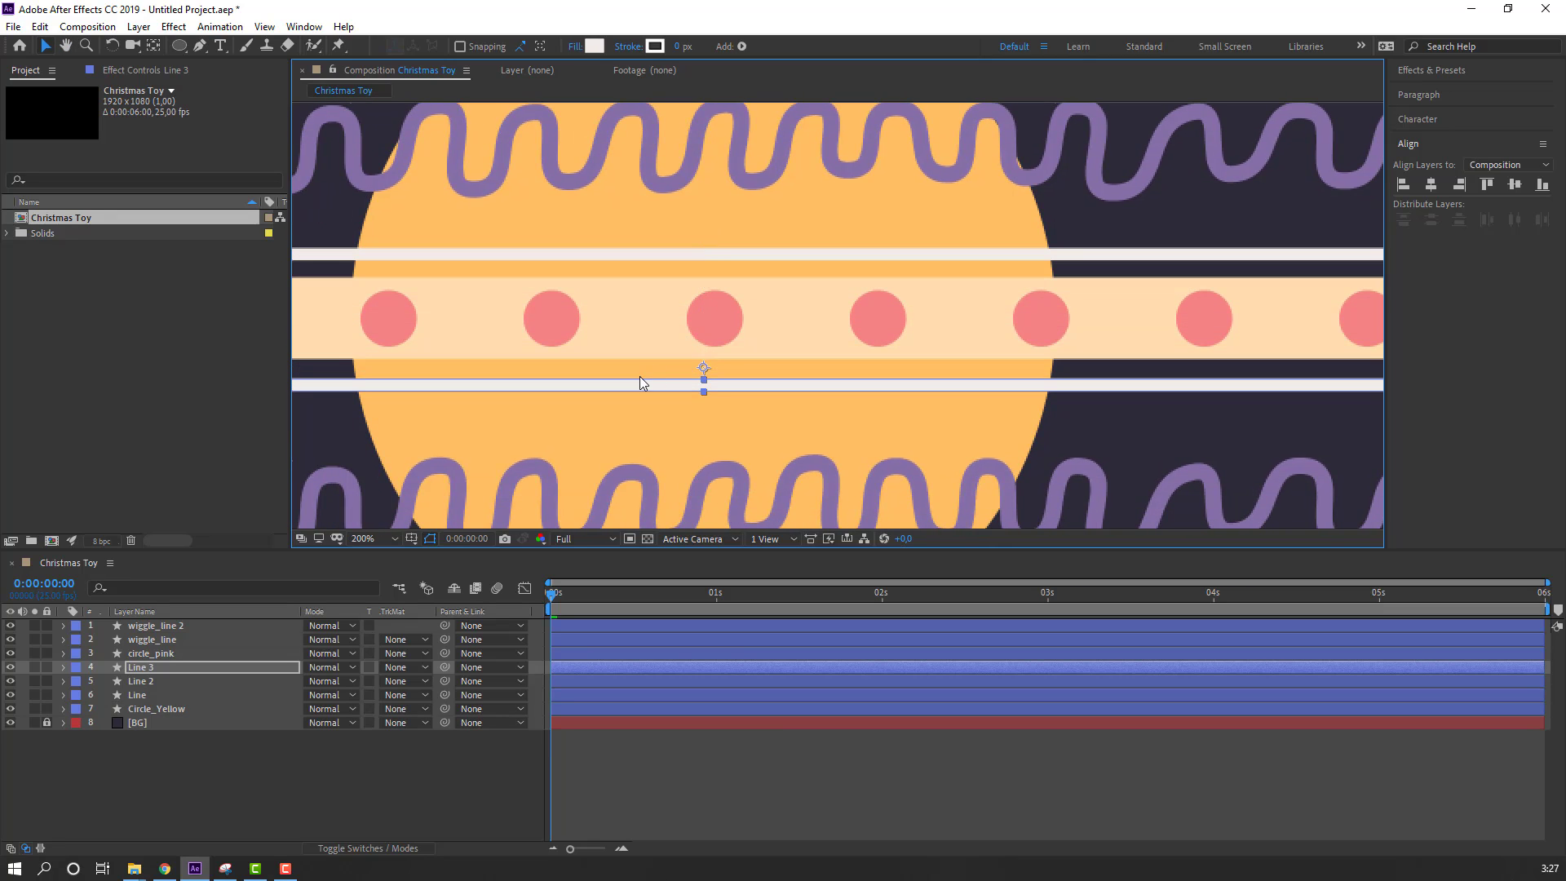
key("Up")
key("Up")
key("Up")
left_click(338, 756)
Step: Pre-compose all line, pink circle and wiggly line layers into a new composition named objects
scroll(508, 349, "down", 3)
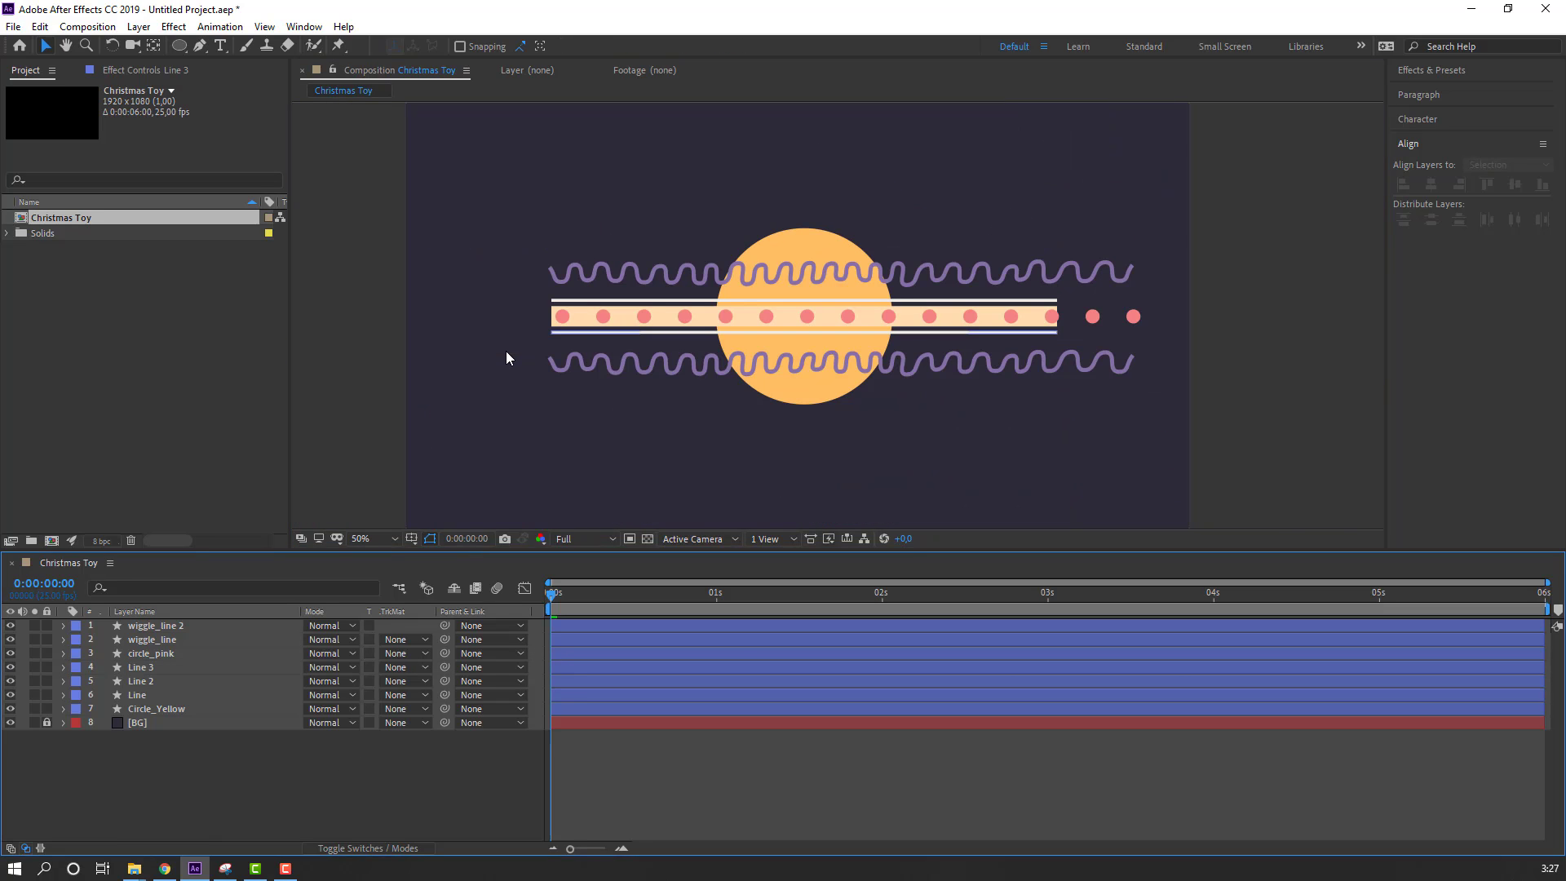
left_click(139, 696)
left_click(166, 627, "shift")
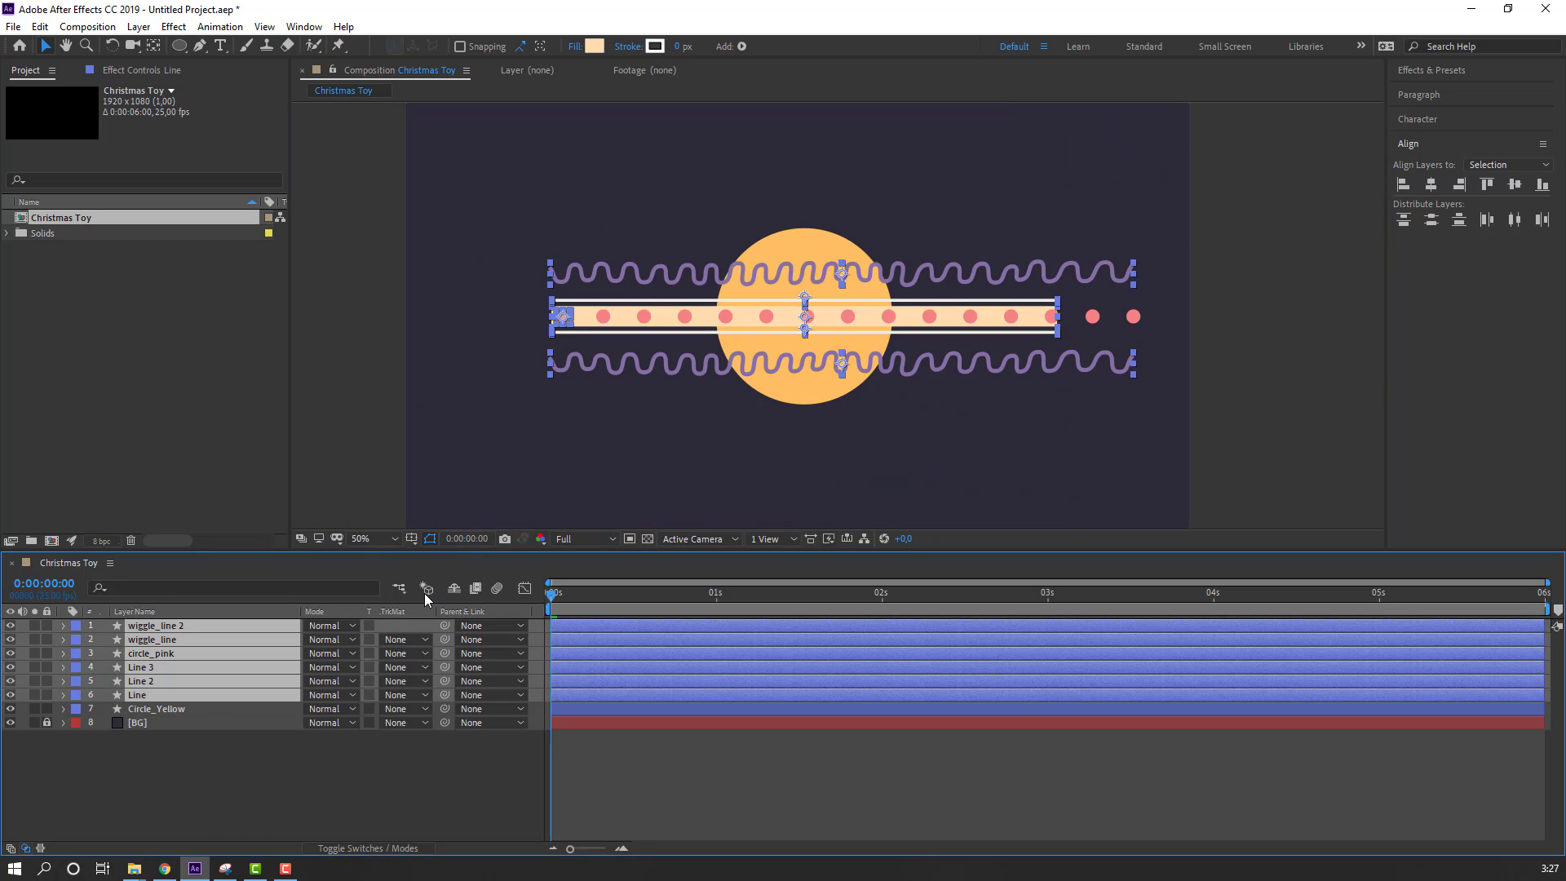
left_click(12, 625)
left_click(11, 626)
right_click(159, 654)
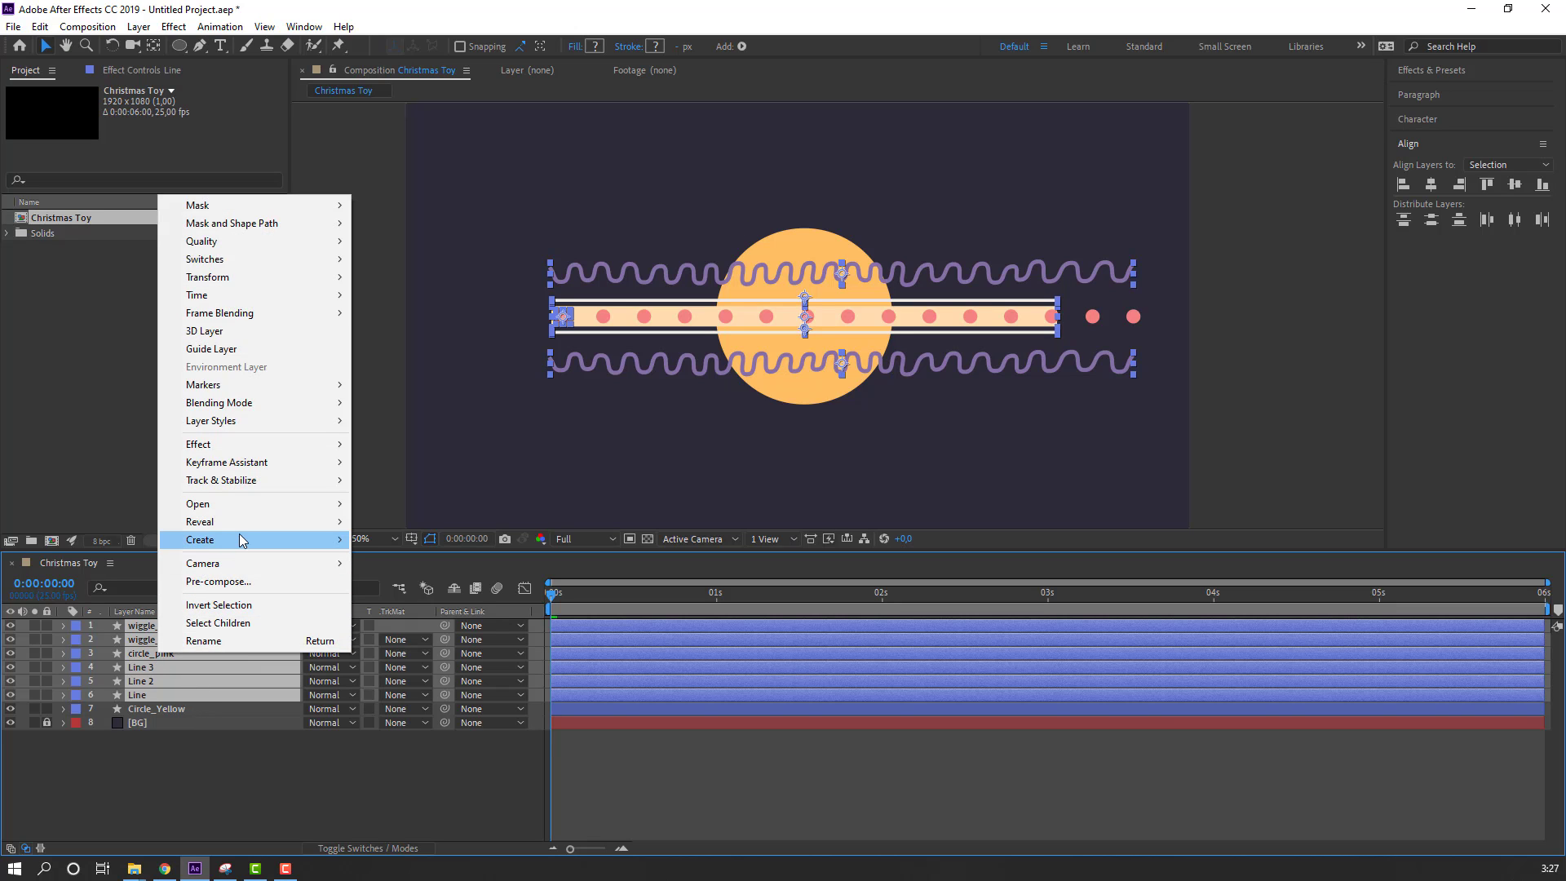
left_click(220, 581)
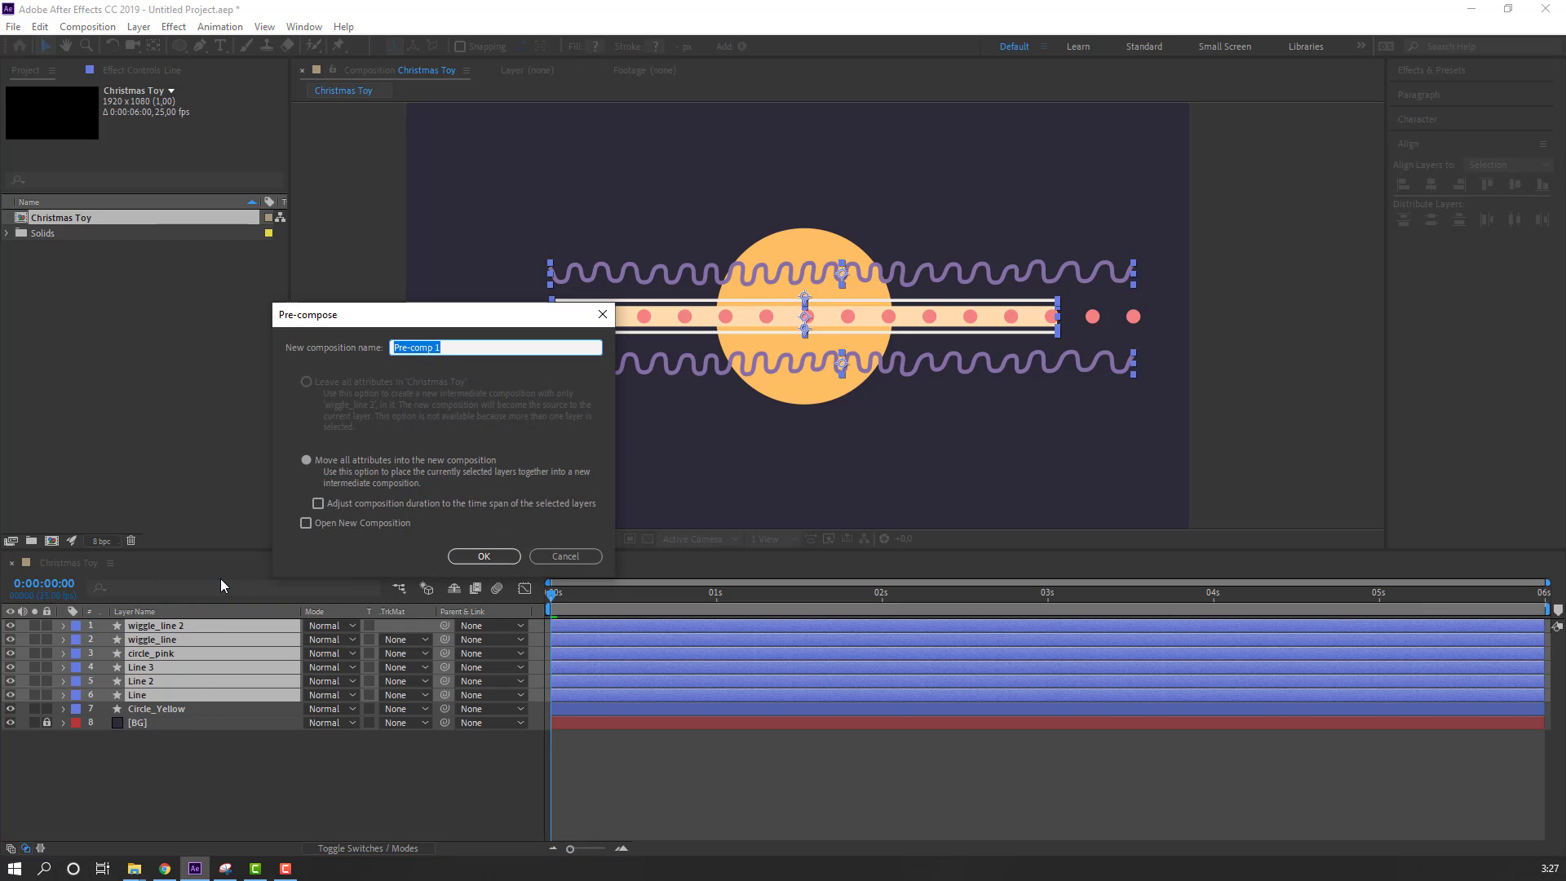
type("objects")
left_click(484, 557)
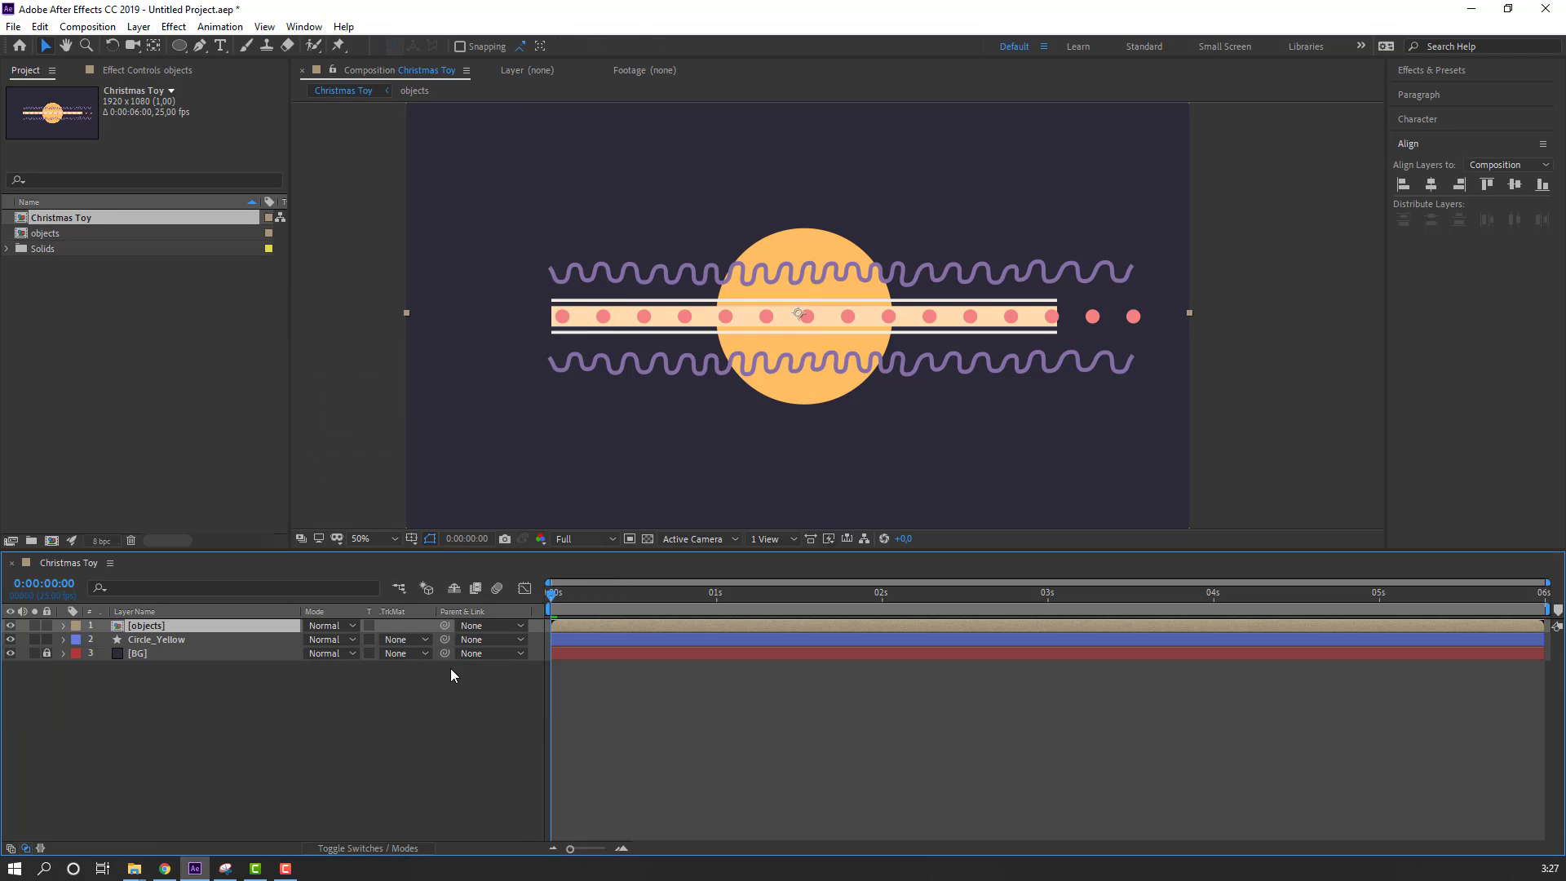
Step: Duplicate the Circle_Yellow layer and place the objects layer directly beneath the copy
left_click(139, 640)
key("ctrl+d")
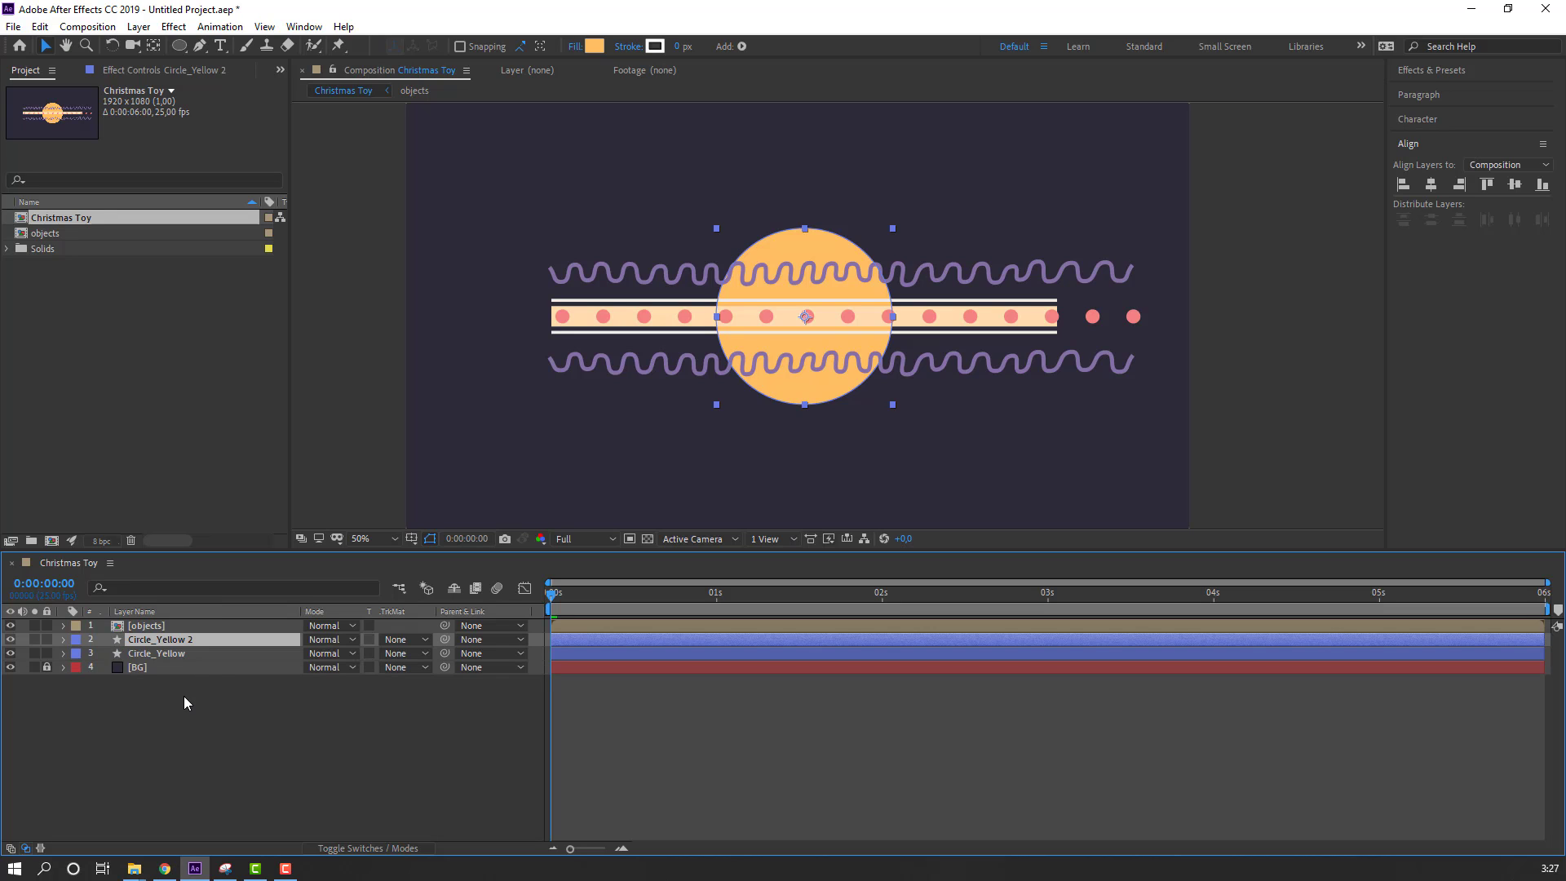
left_click(149, 626)
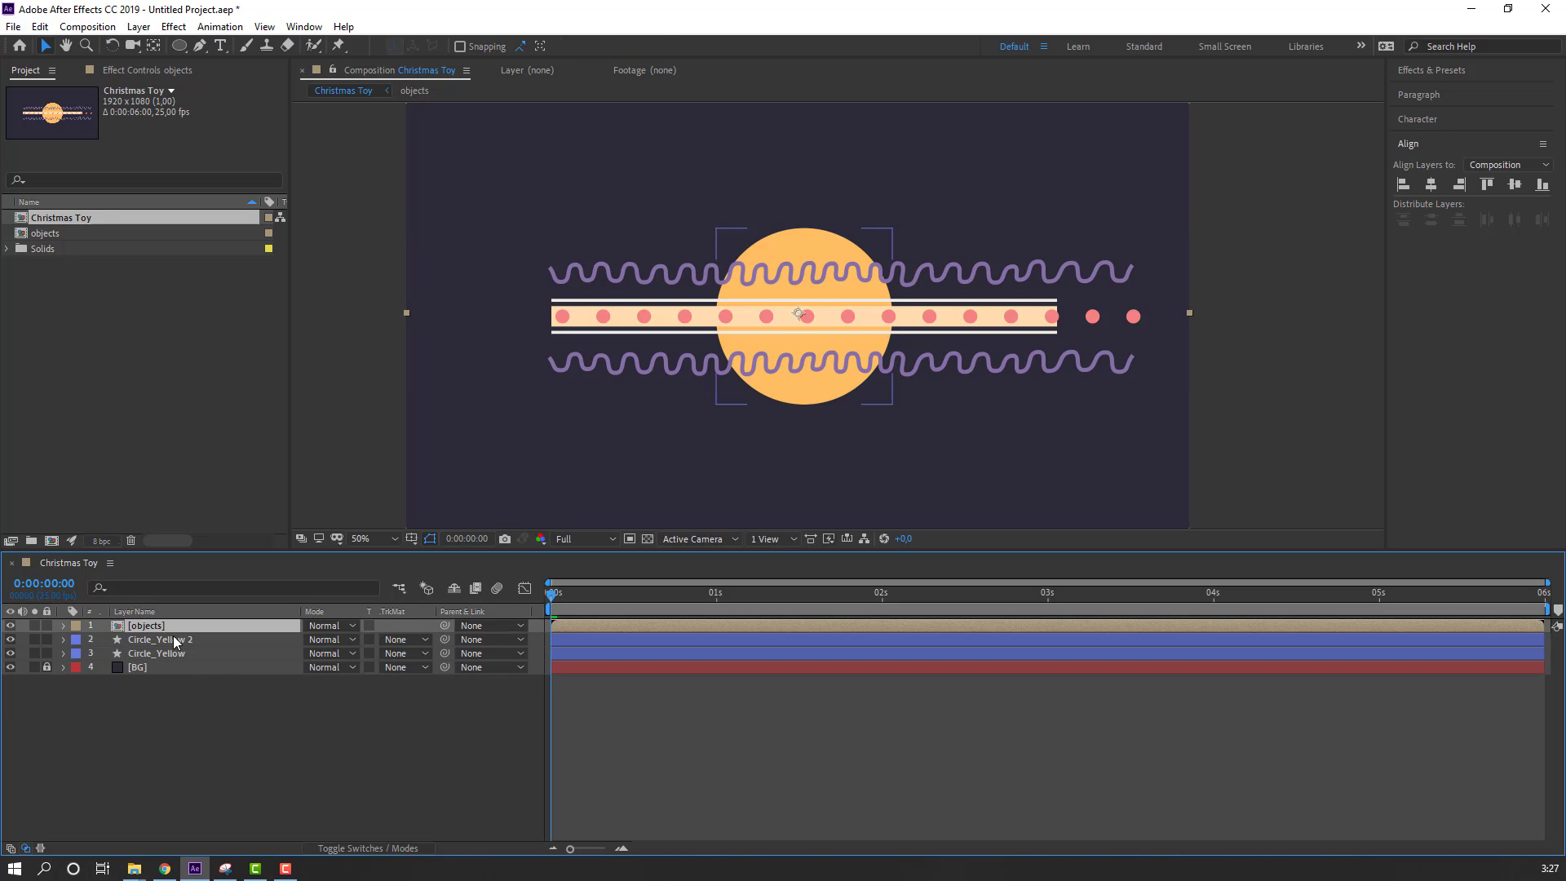
left_click_drag(159, 628, 167, 642)
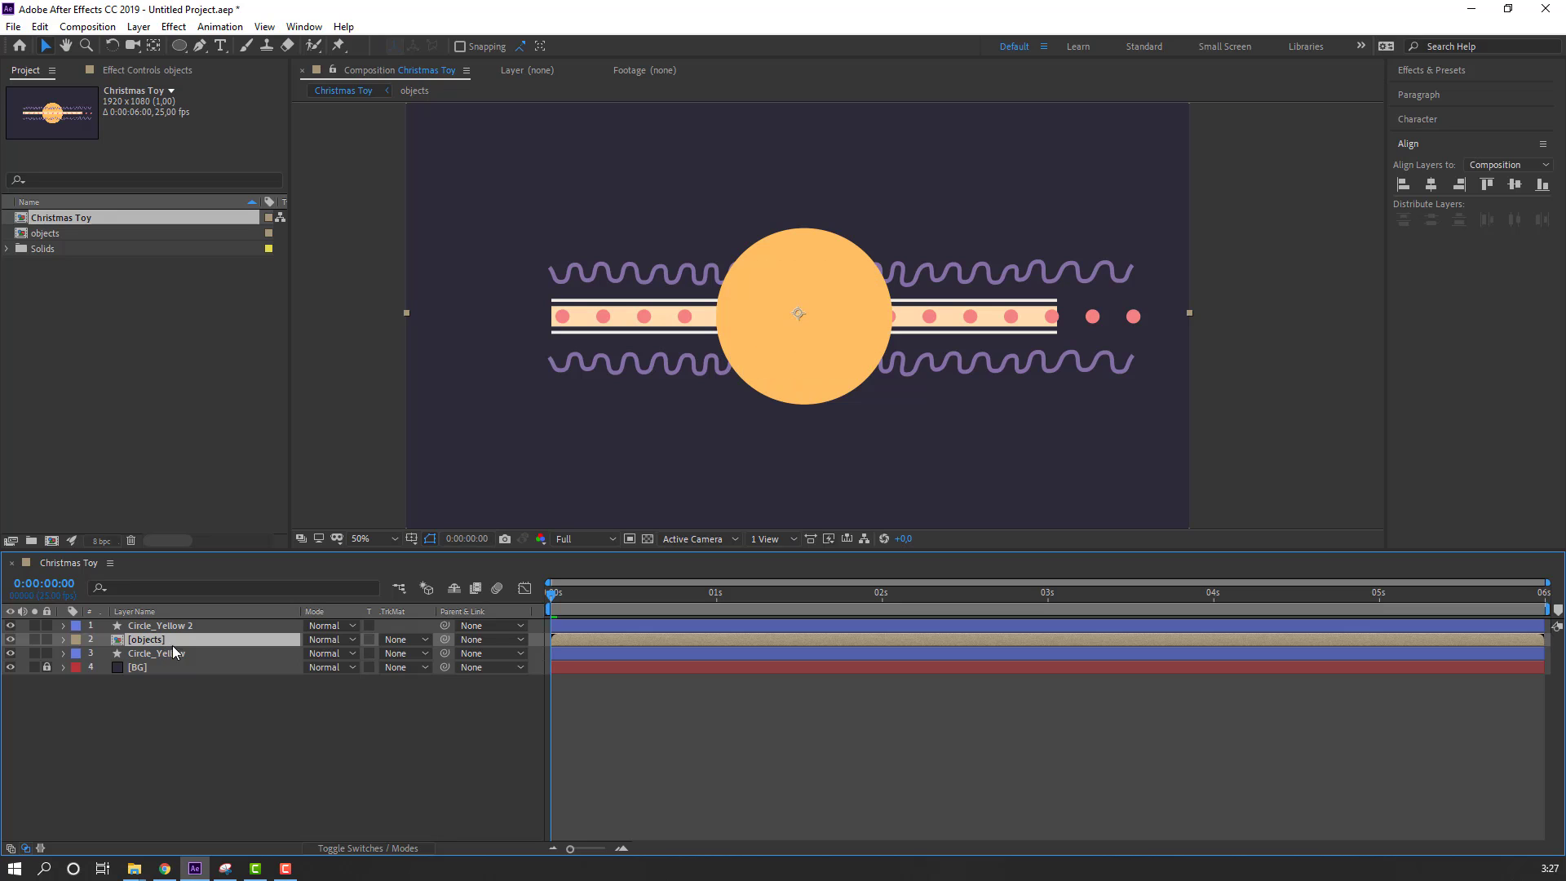
Step: Set the objects layer's track matte to Alpha Matte using Circle_Yellow 2
left_click(395, 640)
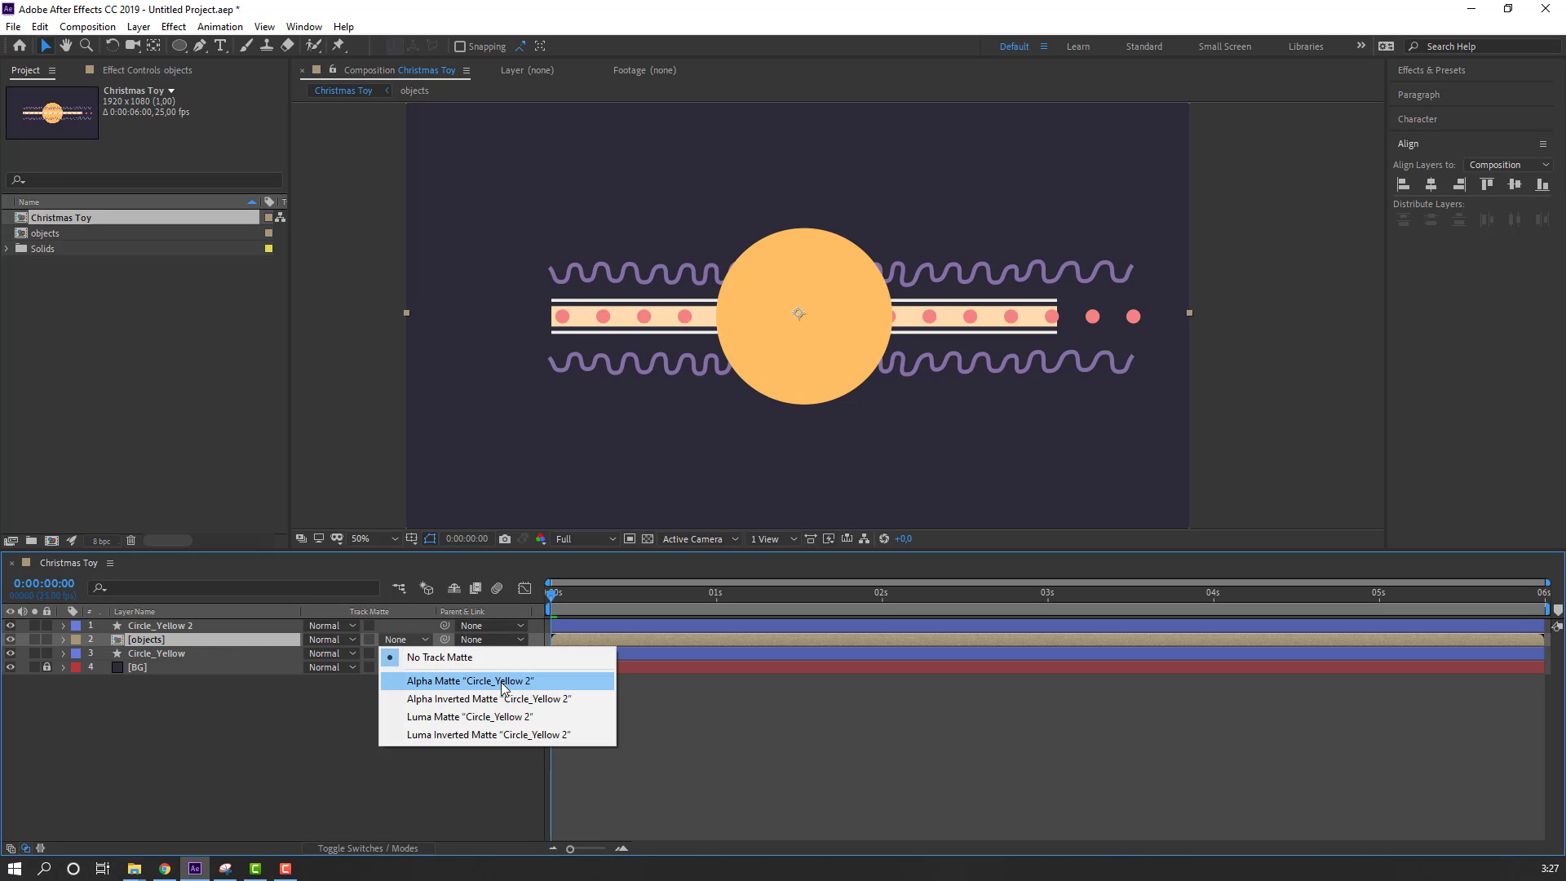
left_click(315, 722)
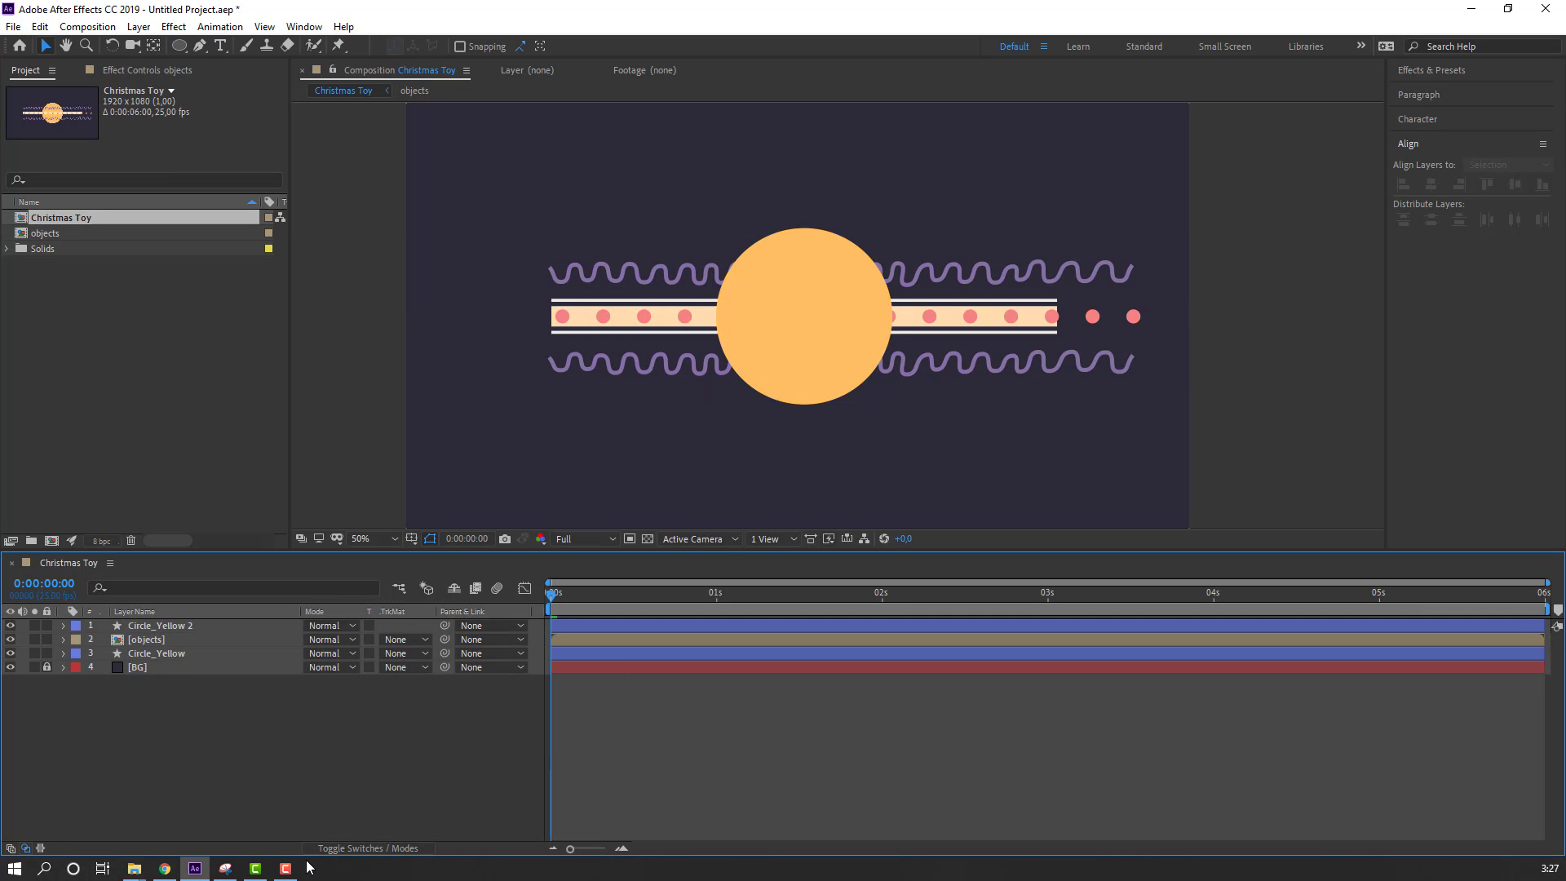
left_click(399, 640)
left_click(411, 683)
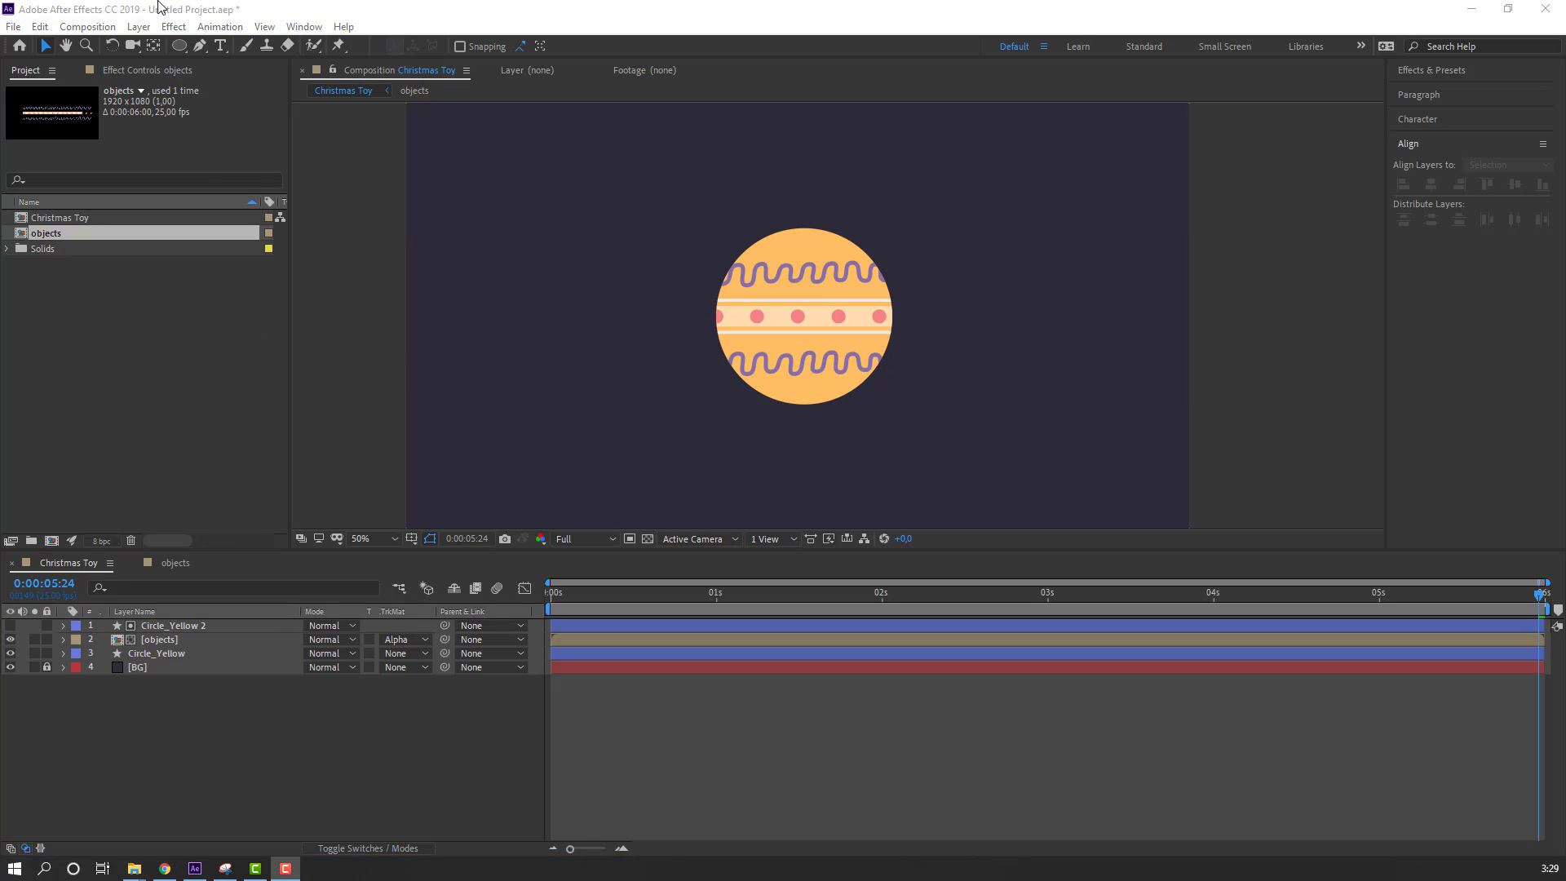
Step: Draw a small horizontal rounded rectangle as a cap at the top of the yellow circle and centre its anchor point
left_click(180, 47)
left_click(180, 47)
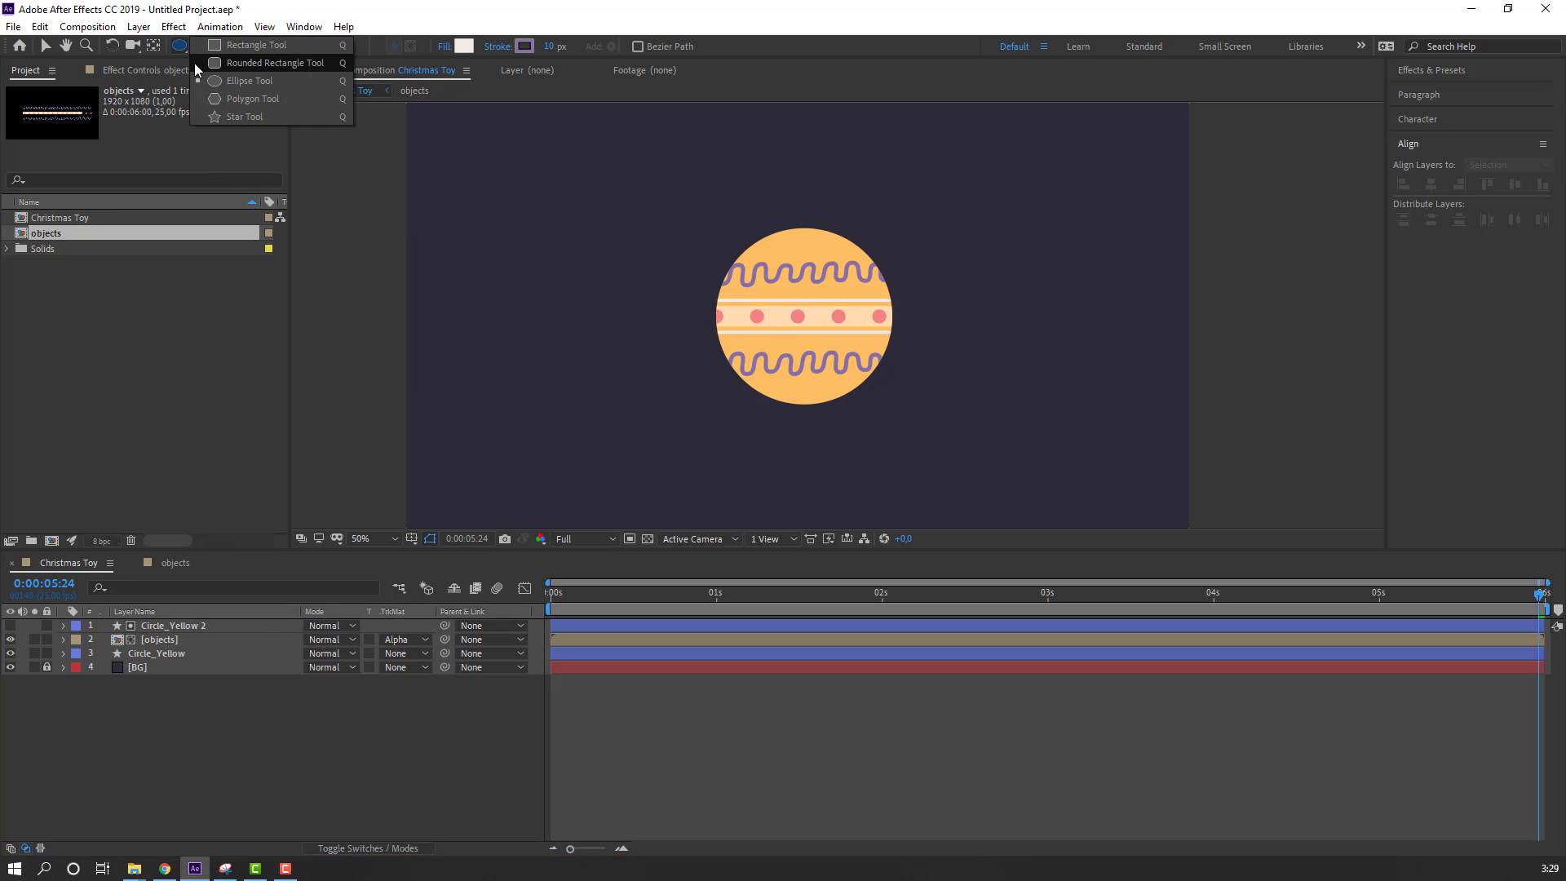
left_click(301, 64)
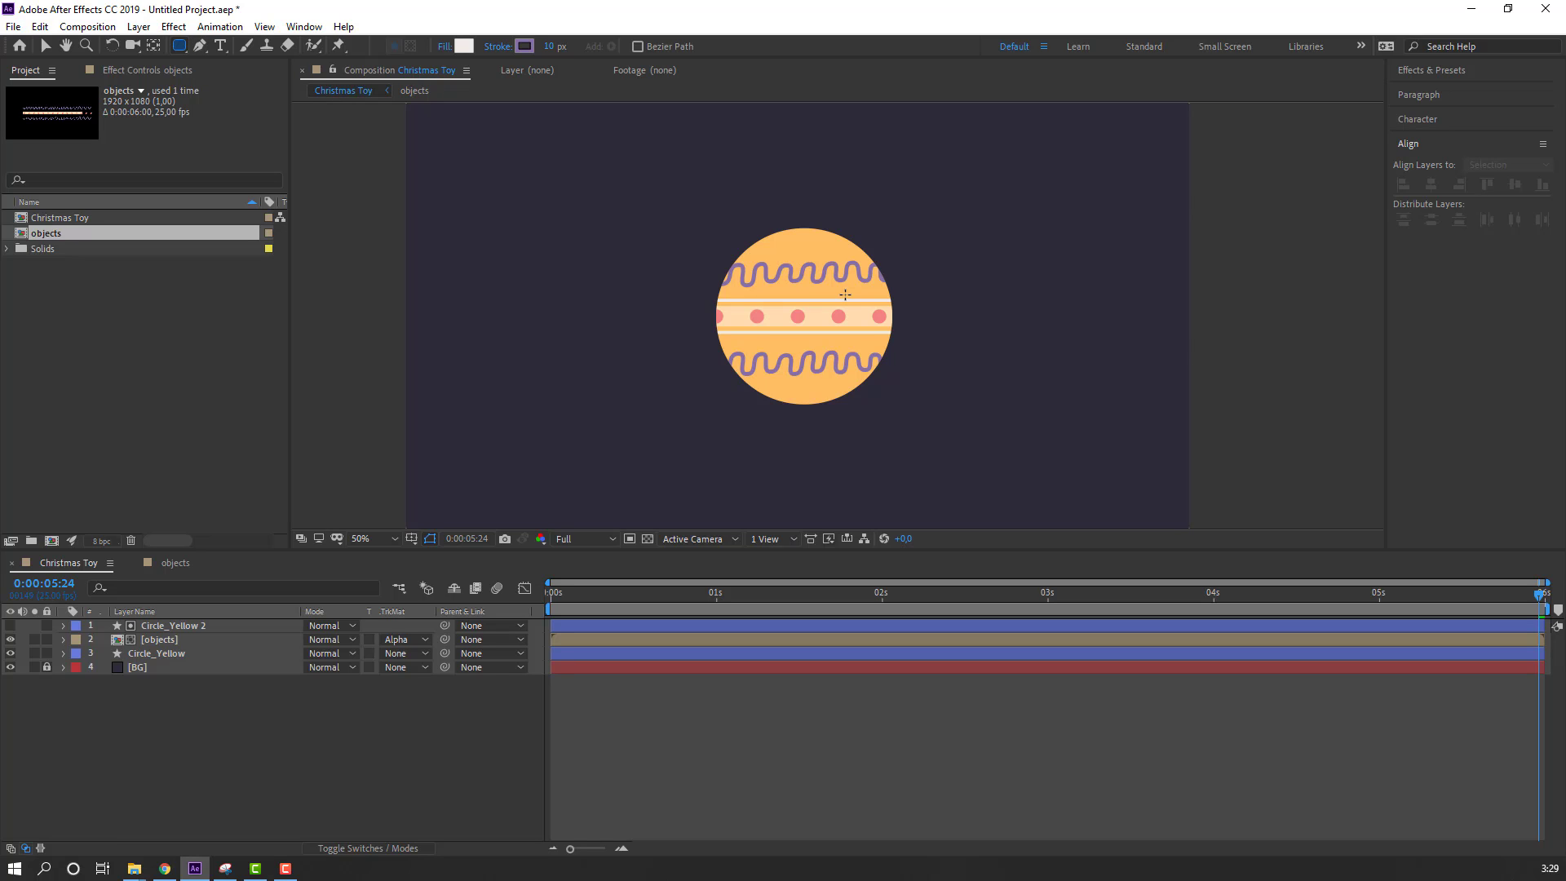
scroll(857, 261, "up", 1)
left_click_drag(800, 222, 741, 307)
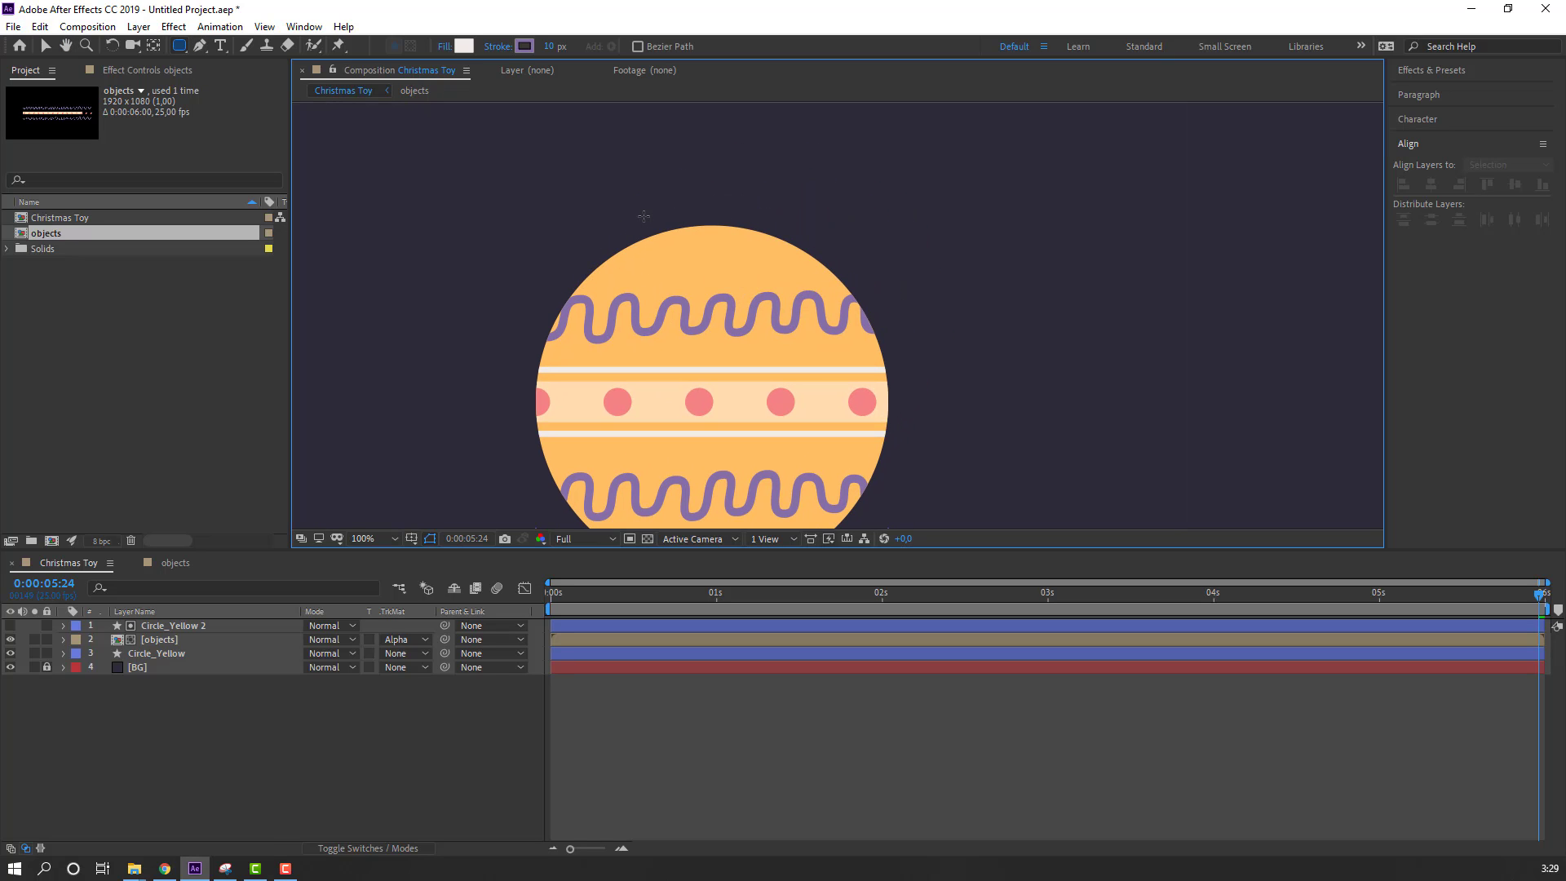
mouse_move(638, 220)
left_mouse_down()
mouse_move(682, 244)
mouse_move(777, 244)
left_mouse_up()
key("ctrl+alt+Home")
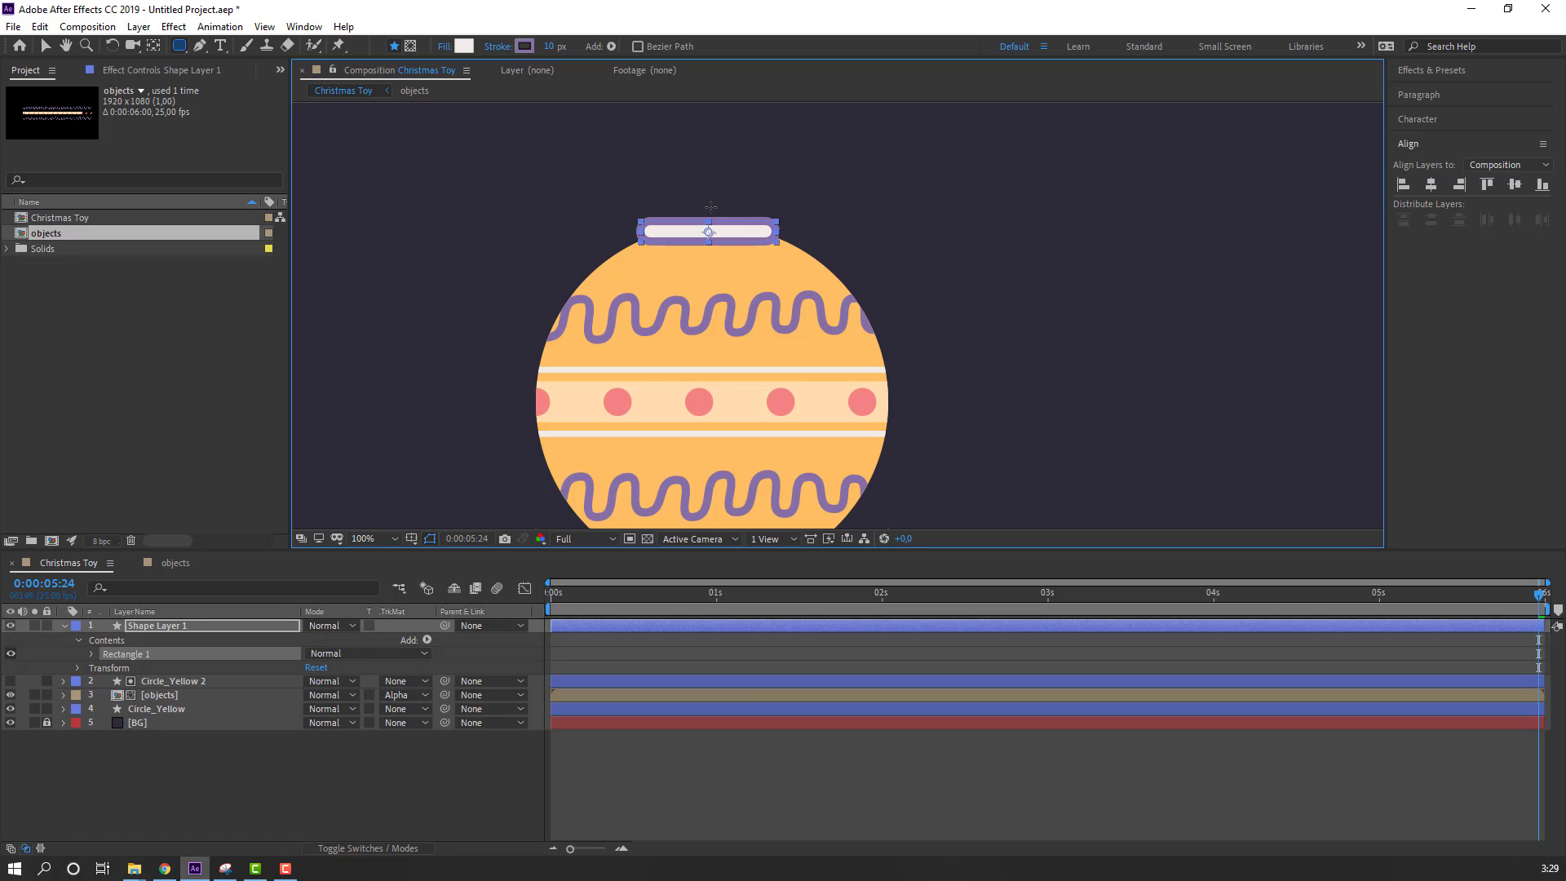
Step: Set the rounded rectangle's stroke width to 0 px
left_click(549, 47)
type("0")
key("Return")
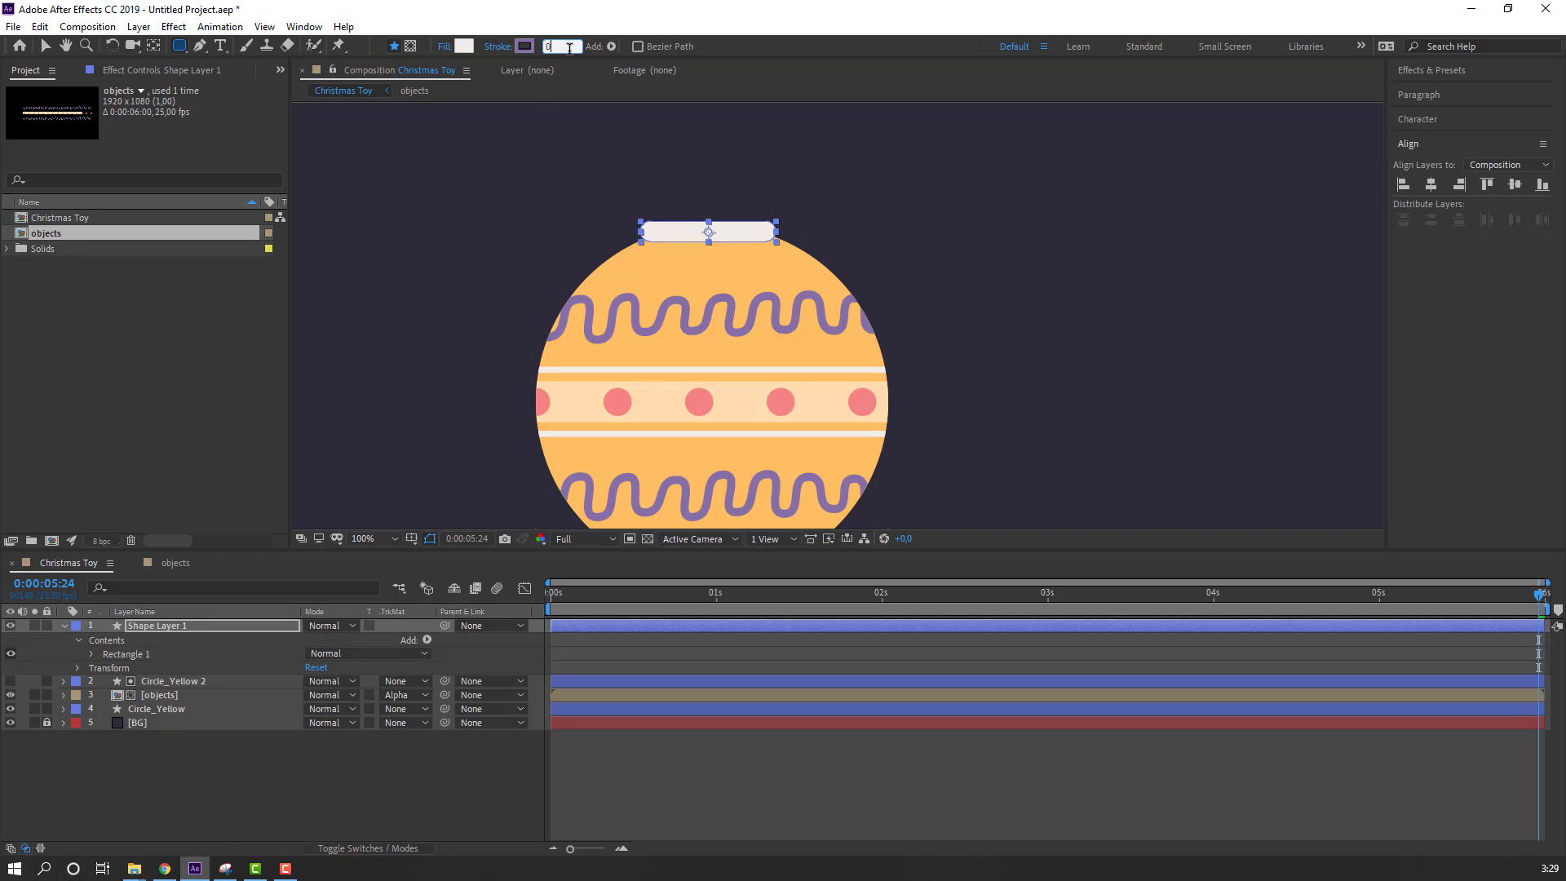
Step: Move the rounded cap slightly higher on top of the yellow circle and deselect it
scroll(626, 253, "up", 1)
left_click_drag(584, 149, 552, 182)
left_click(46, 46)
left_click(594, 167)
left_click(317, 721)
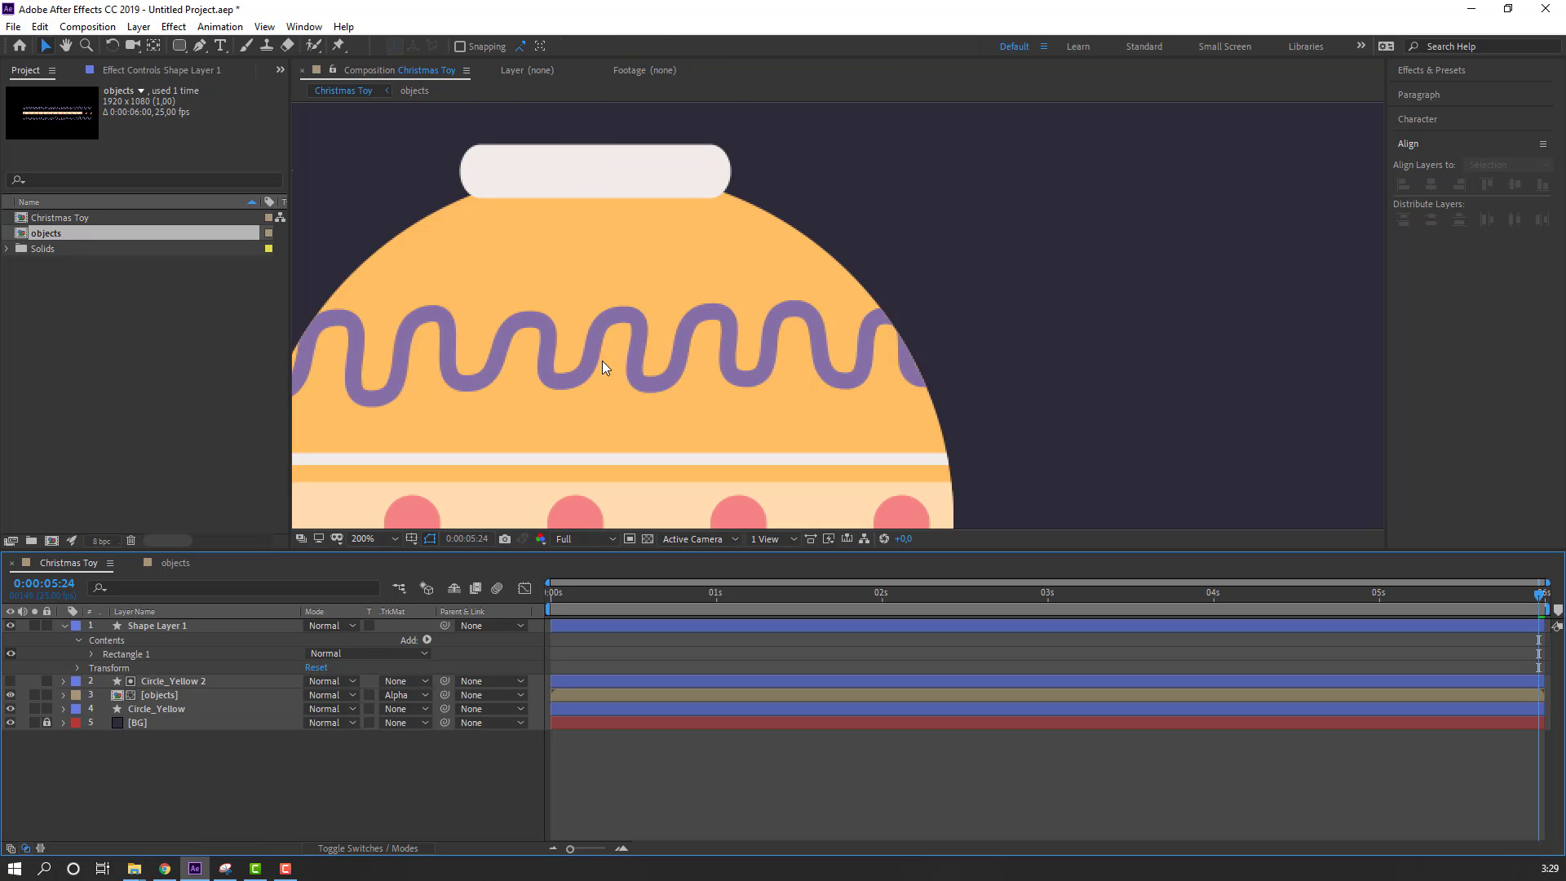
Step: Draw a circle with the Ellipse tool centred above the white cap, overlapping its upper edge
scroll(602, 361, "down", 4)
scroll(559, 394, "up", 4)
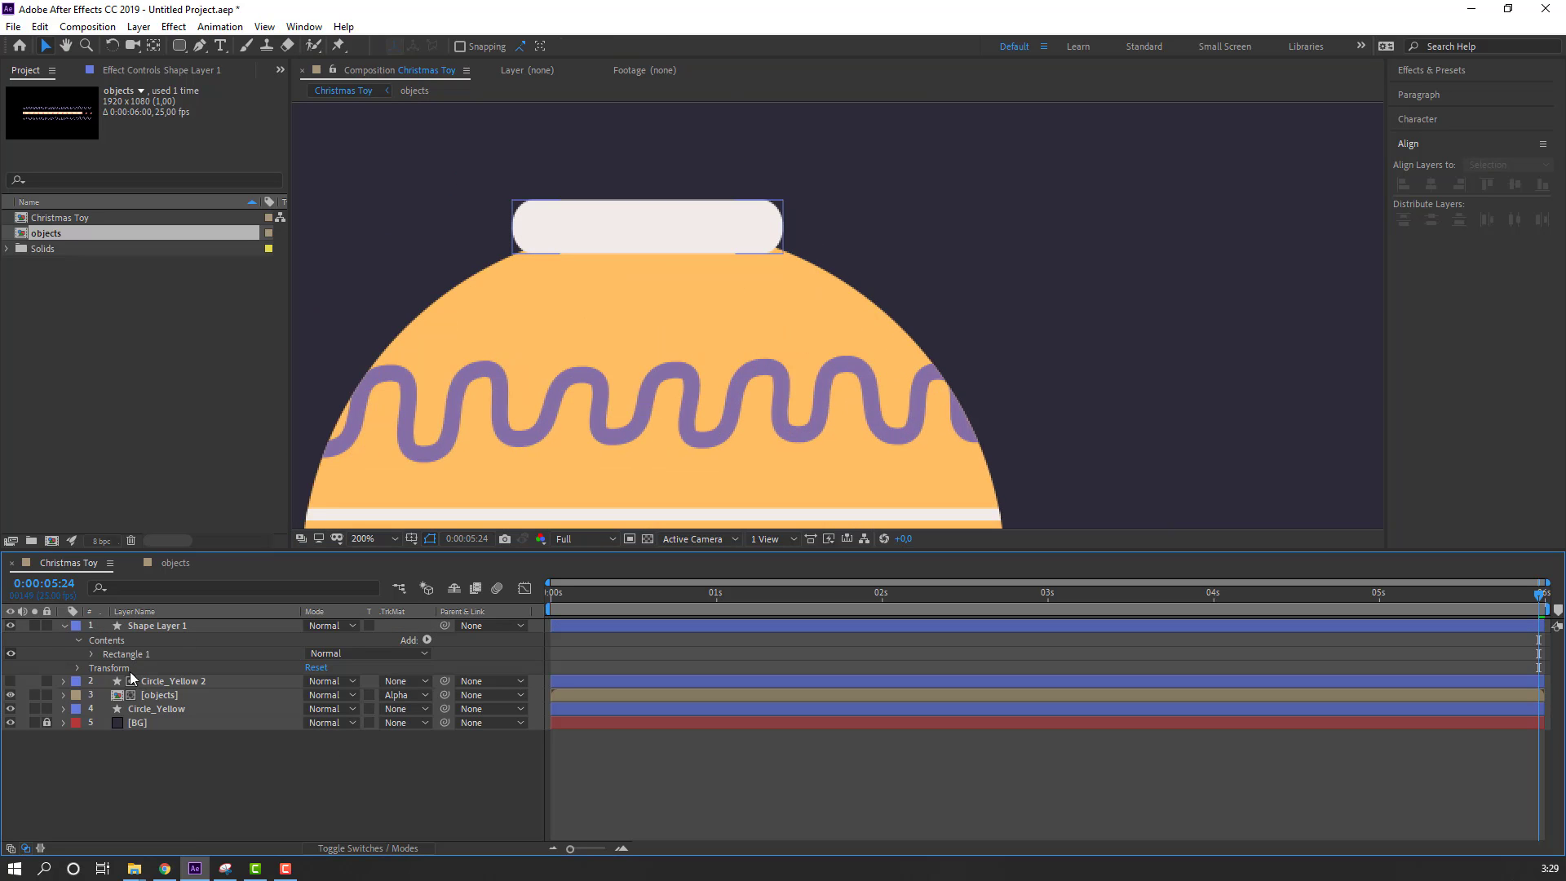
left_click(65, 627)
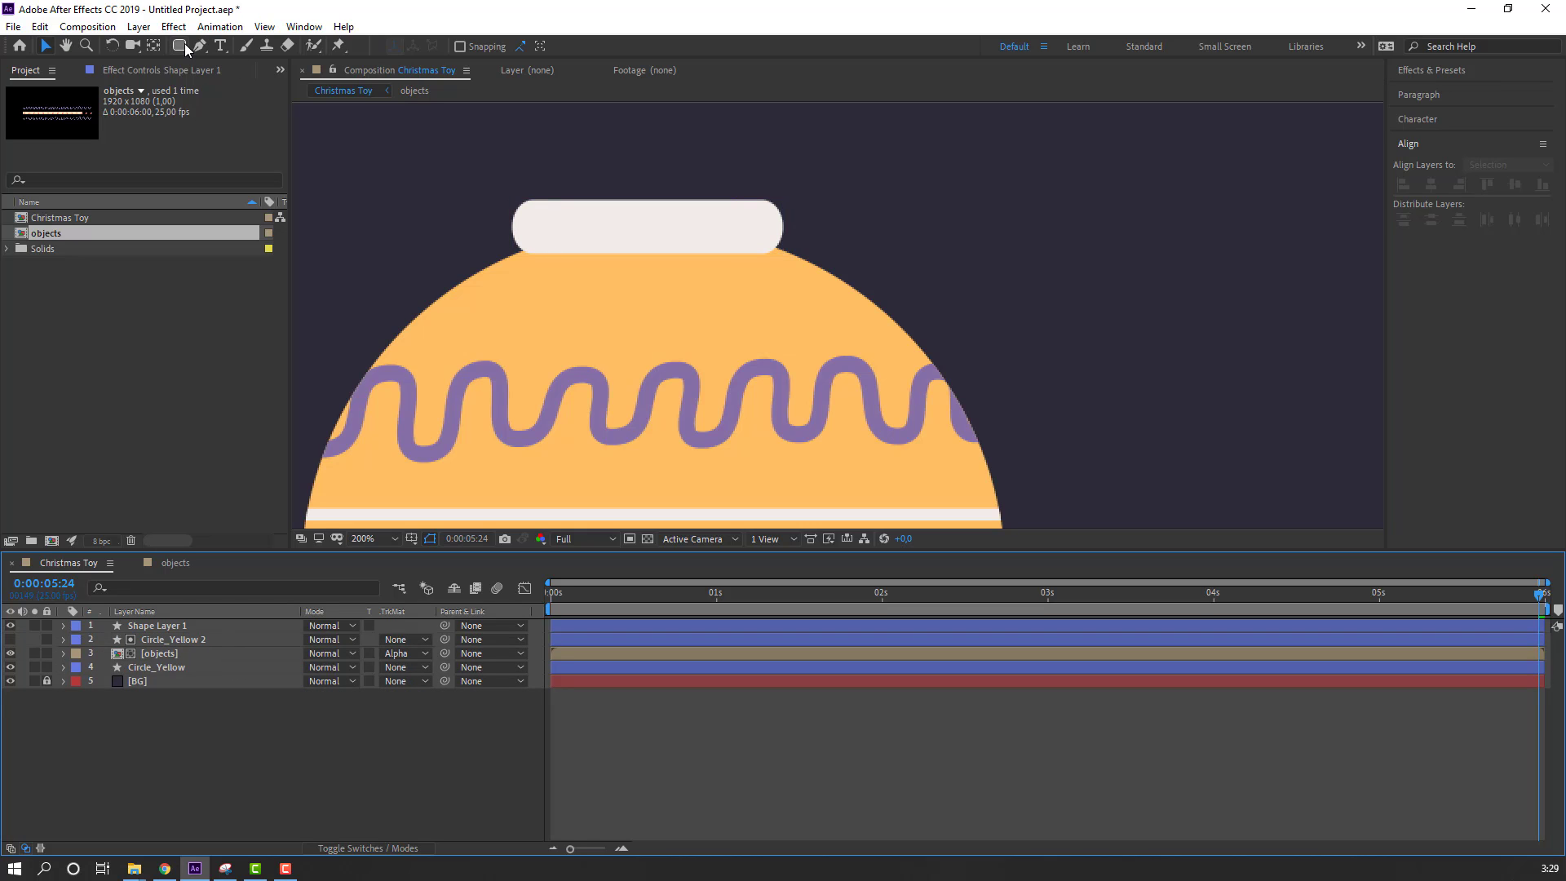
mouse_move(187, 50)
left_mouse_down()
mouse_move(237, 62)
mouse_move(249, 95)
left_mouse_up()
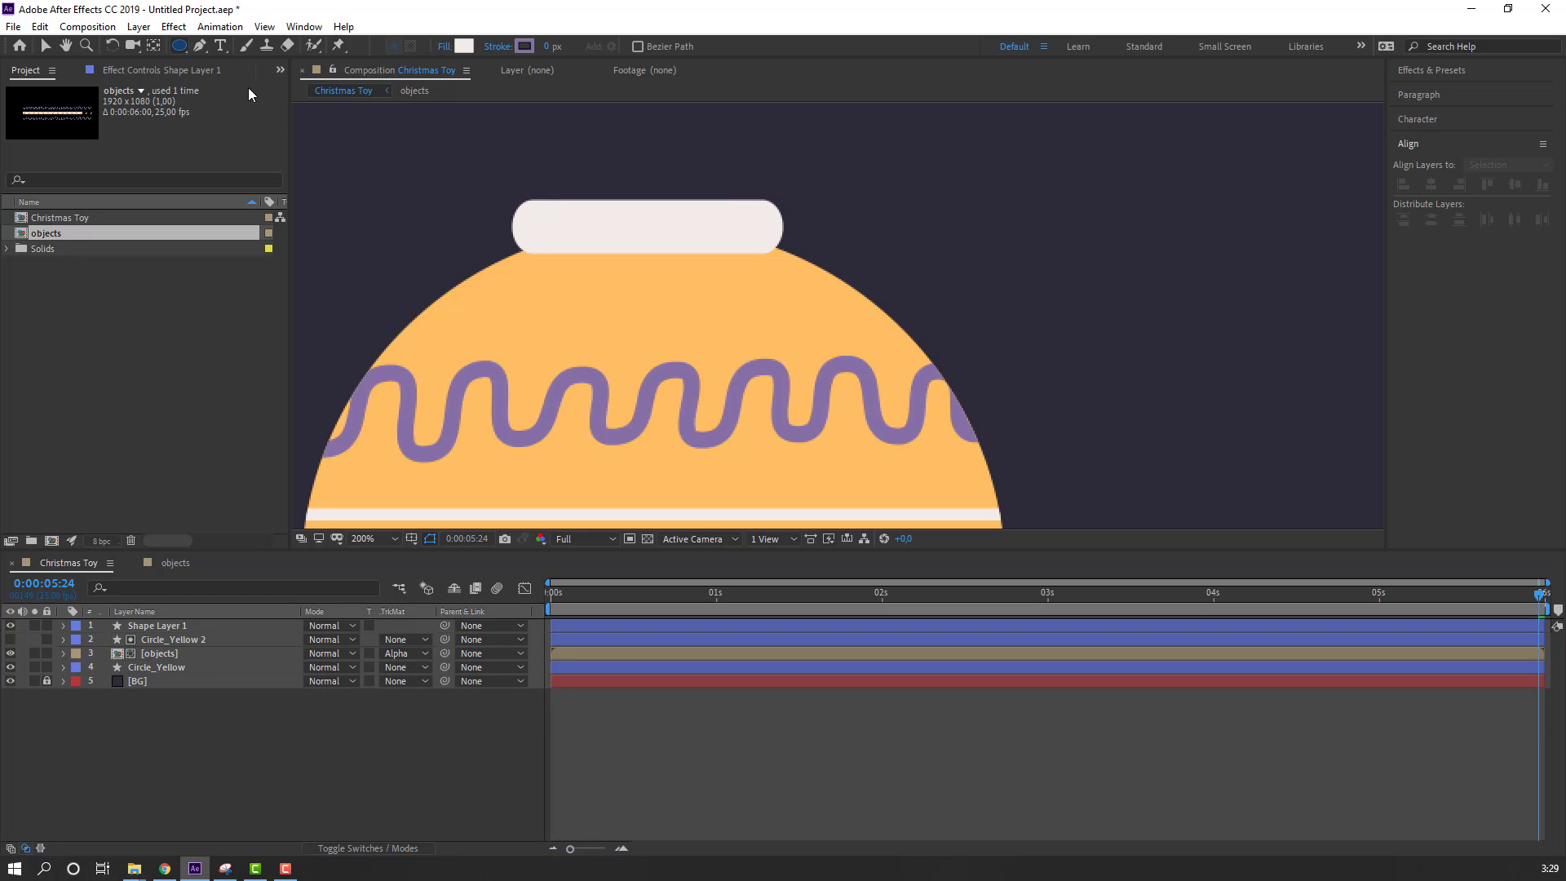
left_click_drag(653, 213, 639, 300)
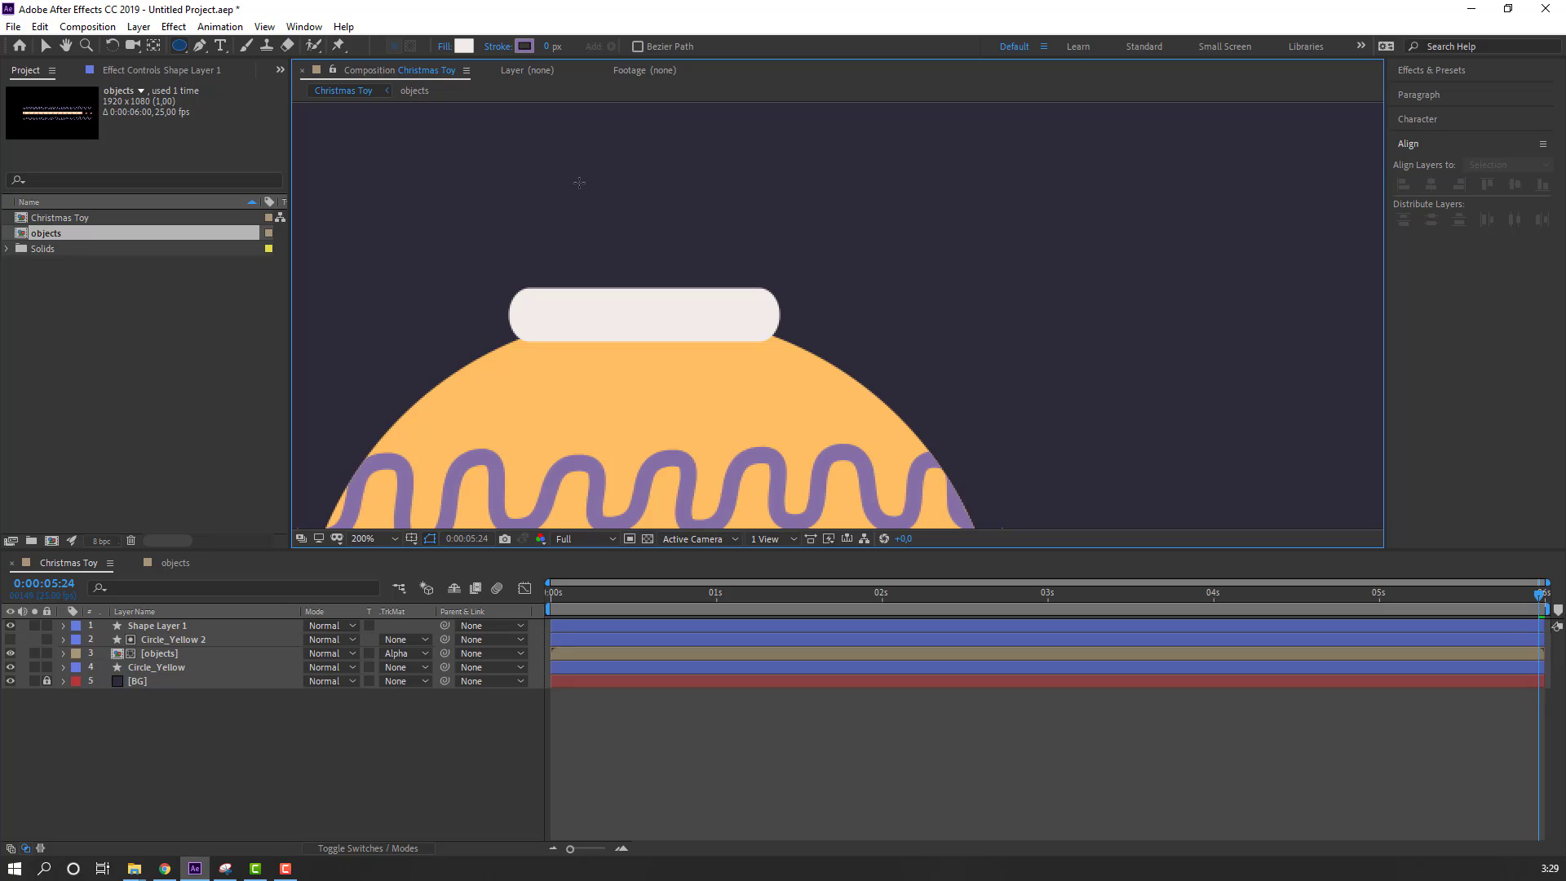
left_click_drag(580, 181, 724, 323)
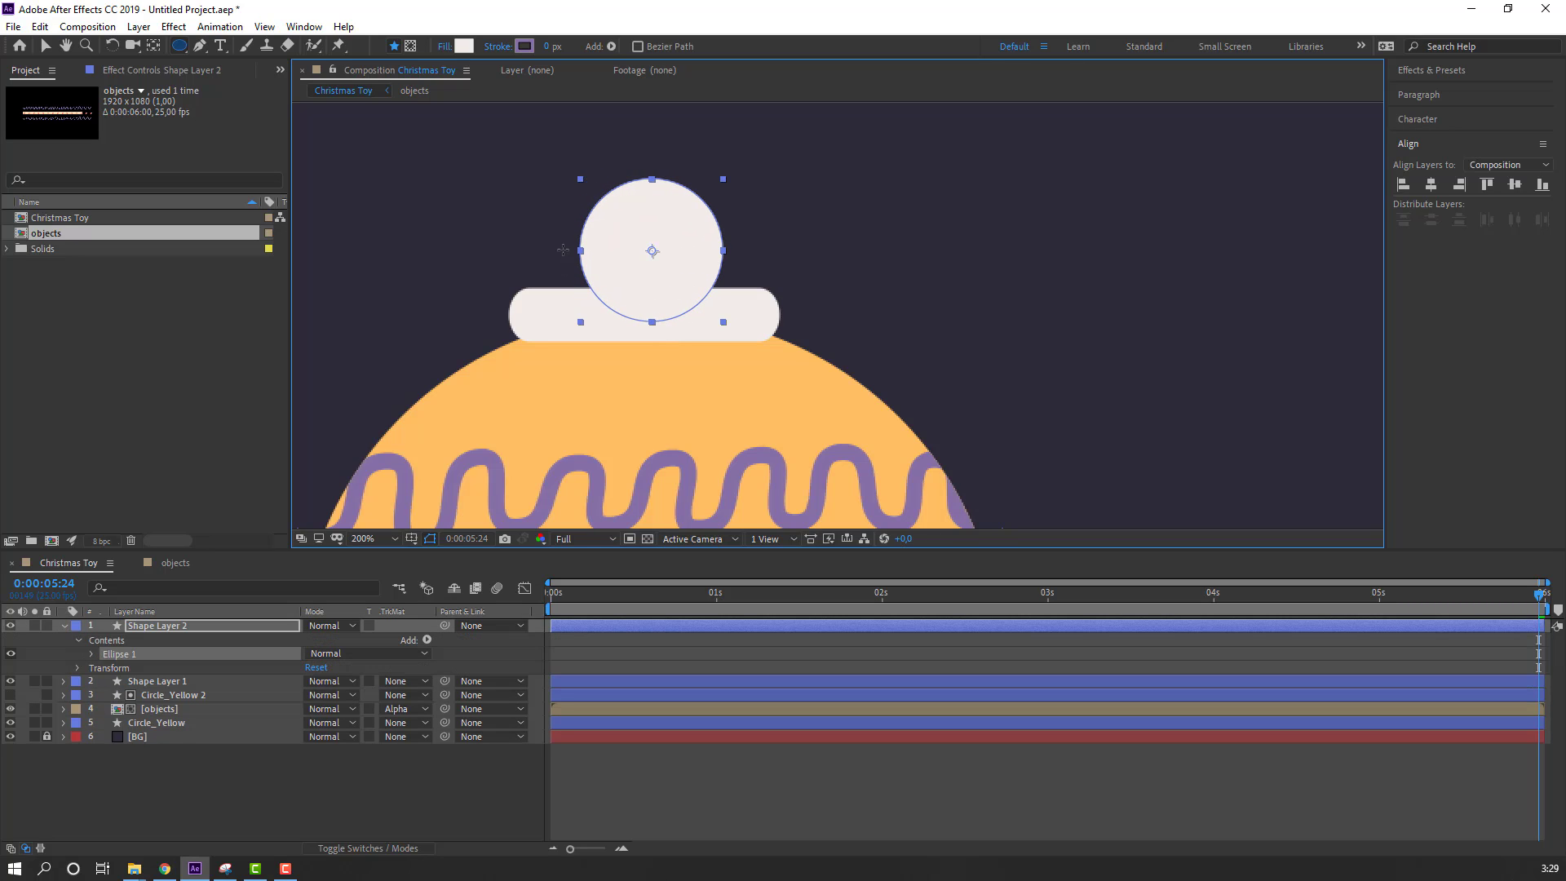
Step: Remove the new circle's fill and set its stroke width to 20 px to form a ring
left_click(444, 47)
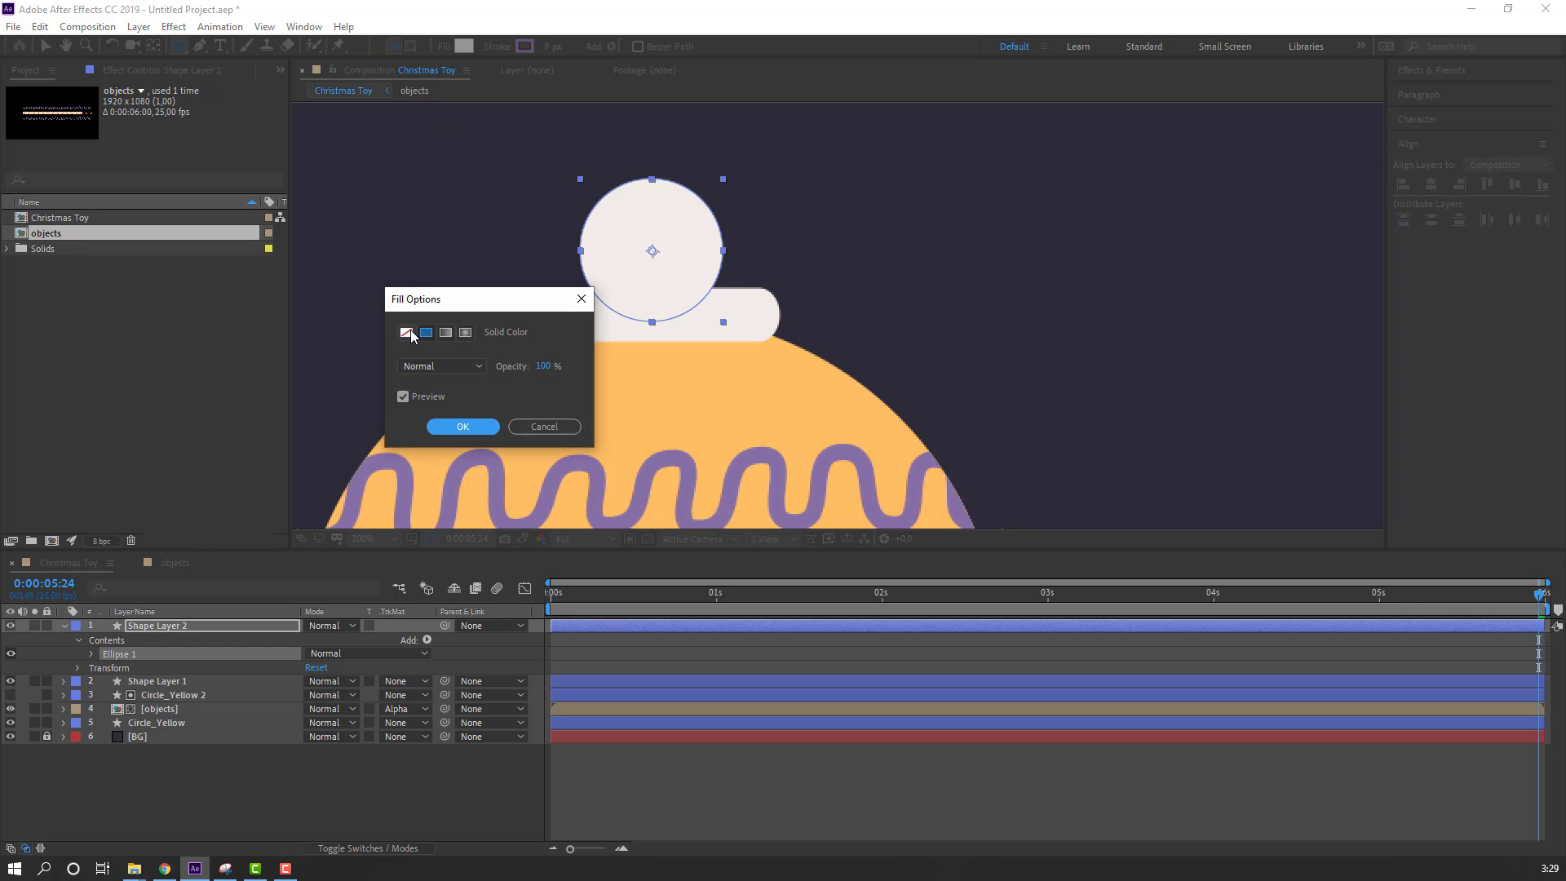
left_click(406, 332)
left_click(461, 425)
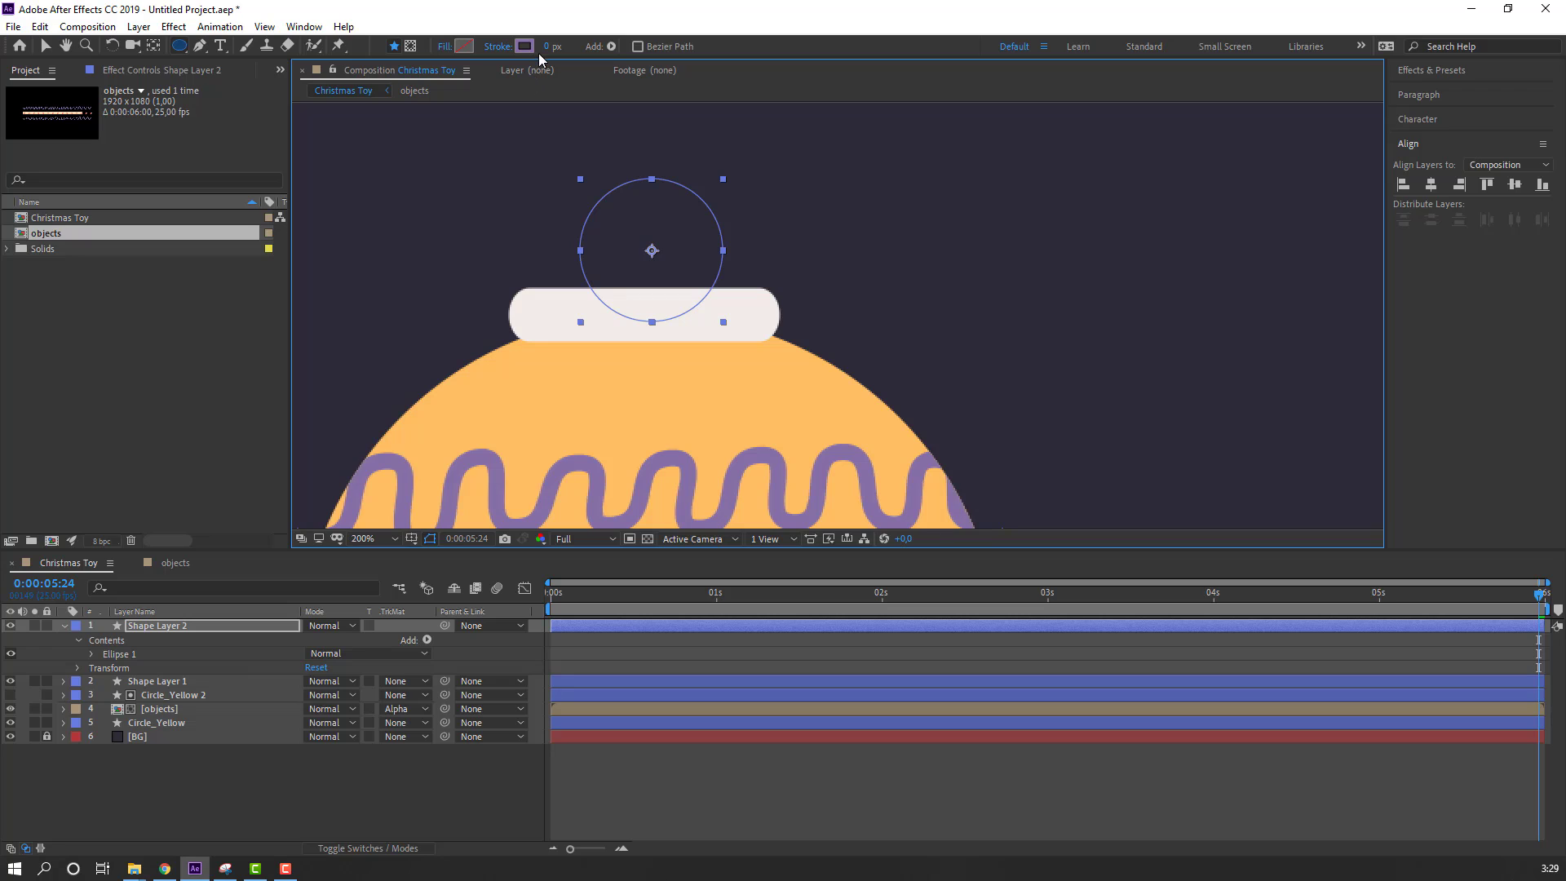
left_click(545, 47)
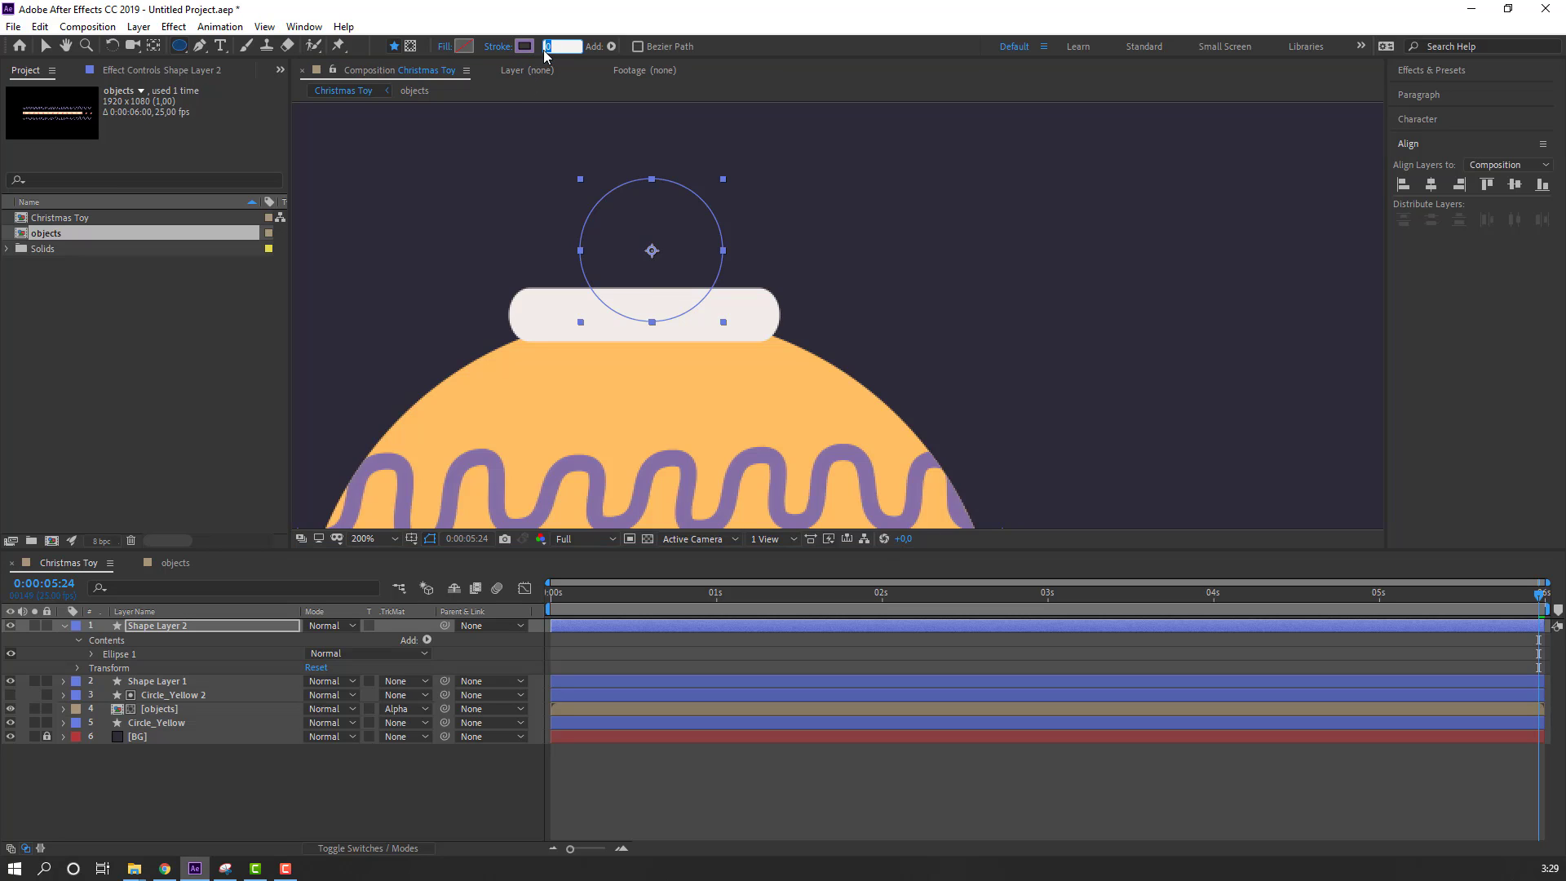
type("20")
key("Return")
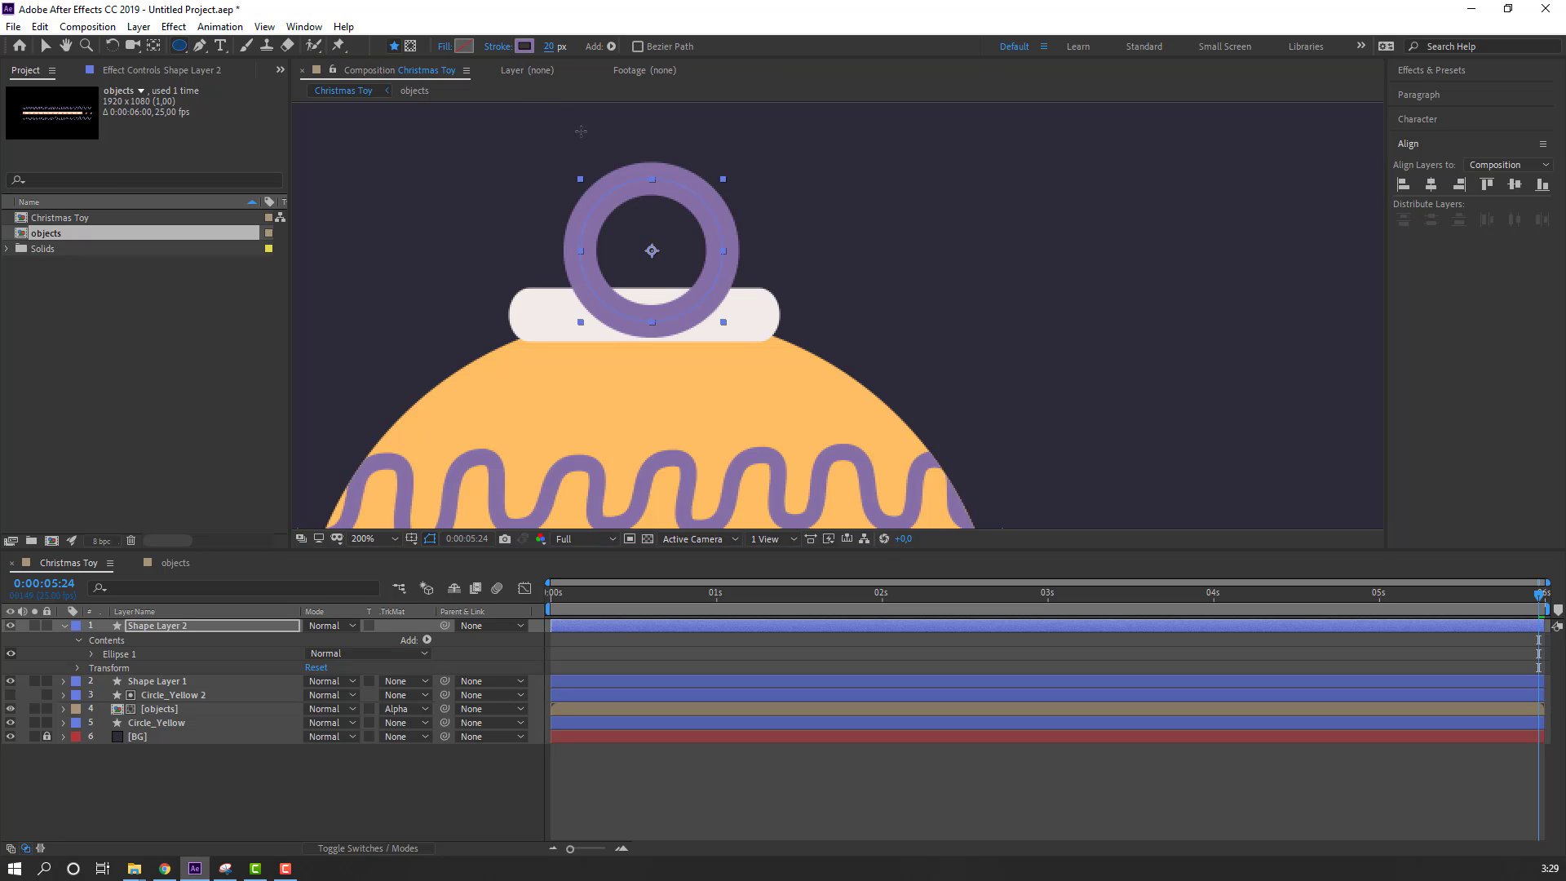
Step: Match the ring's stroke colour to the off-white cap by sampling it, then deselect the ring layer
left_click(525, 47)
left_click_drag(356, 413, 277, 389)
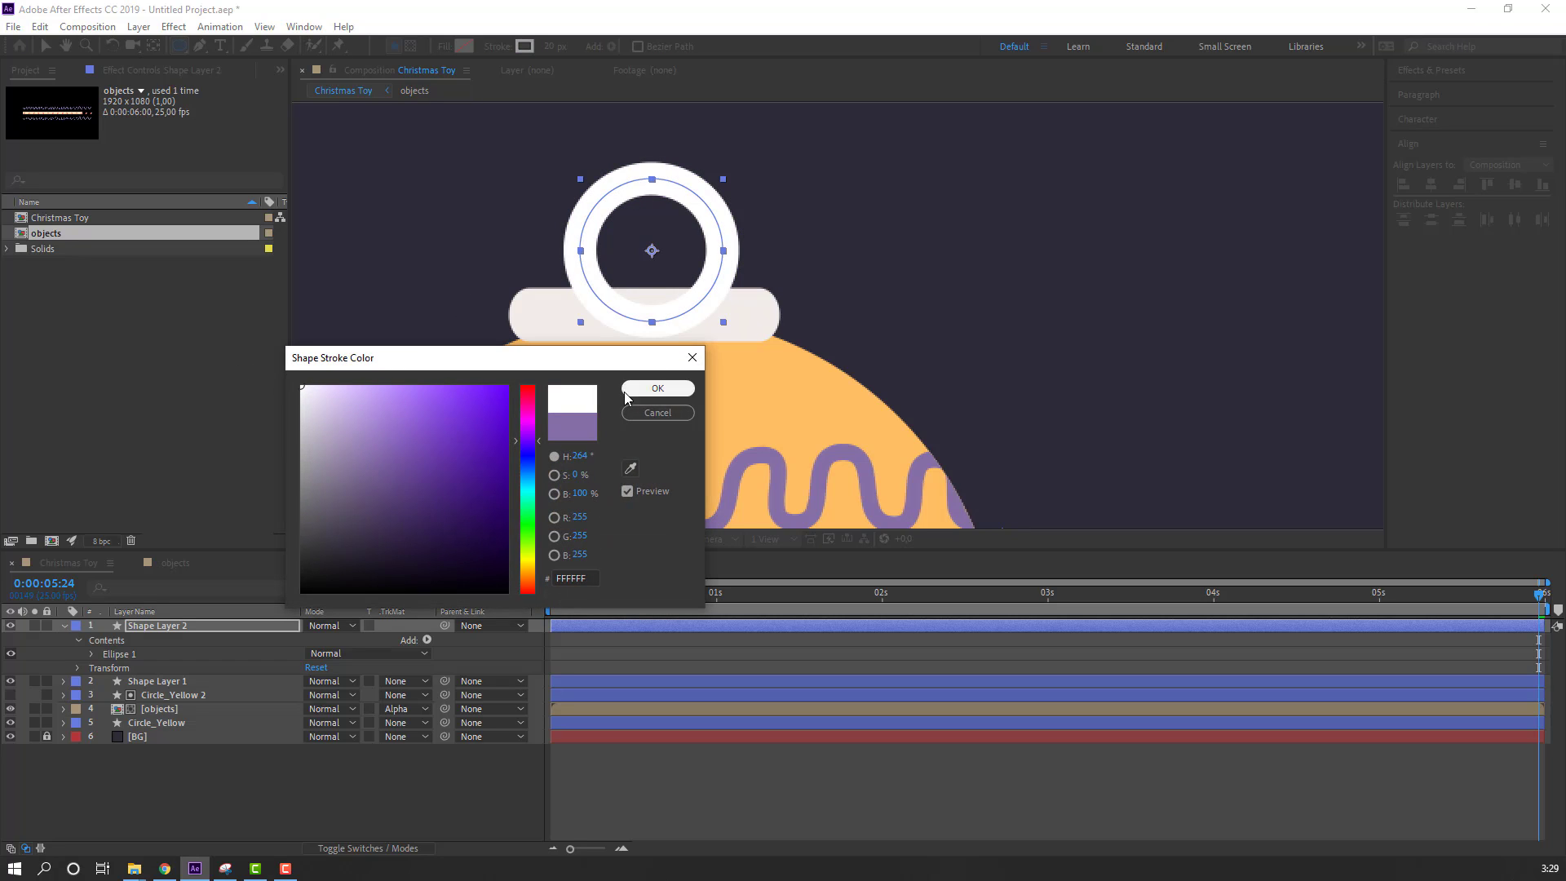
left_click(631, 467)
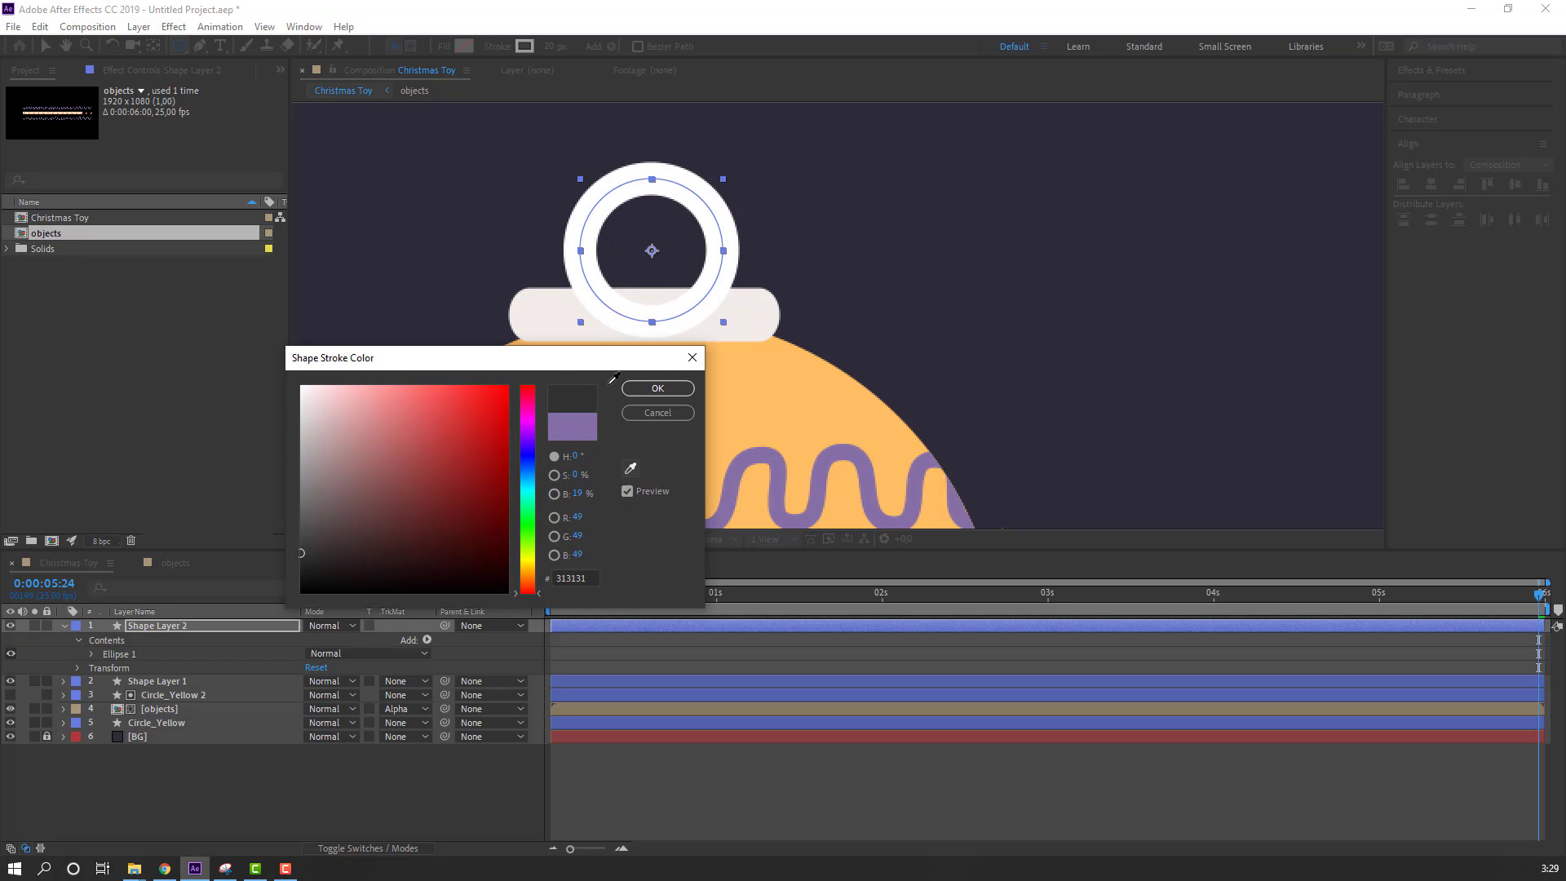
left_click(557, 318)
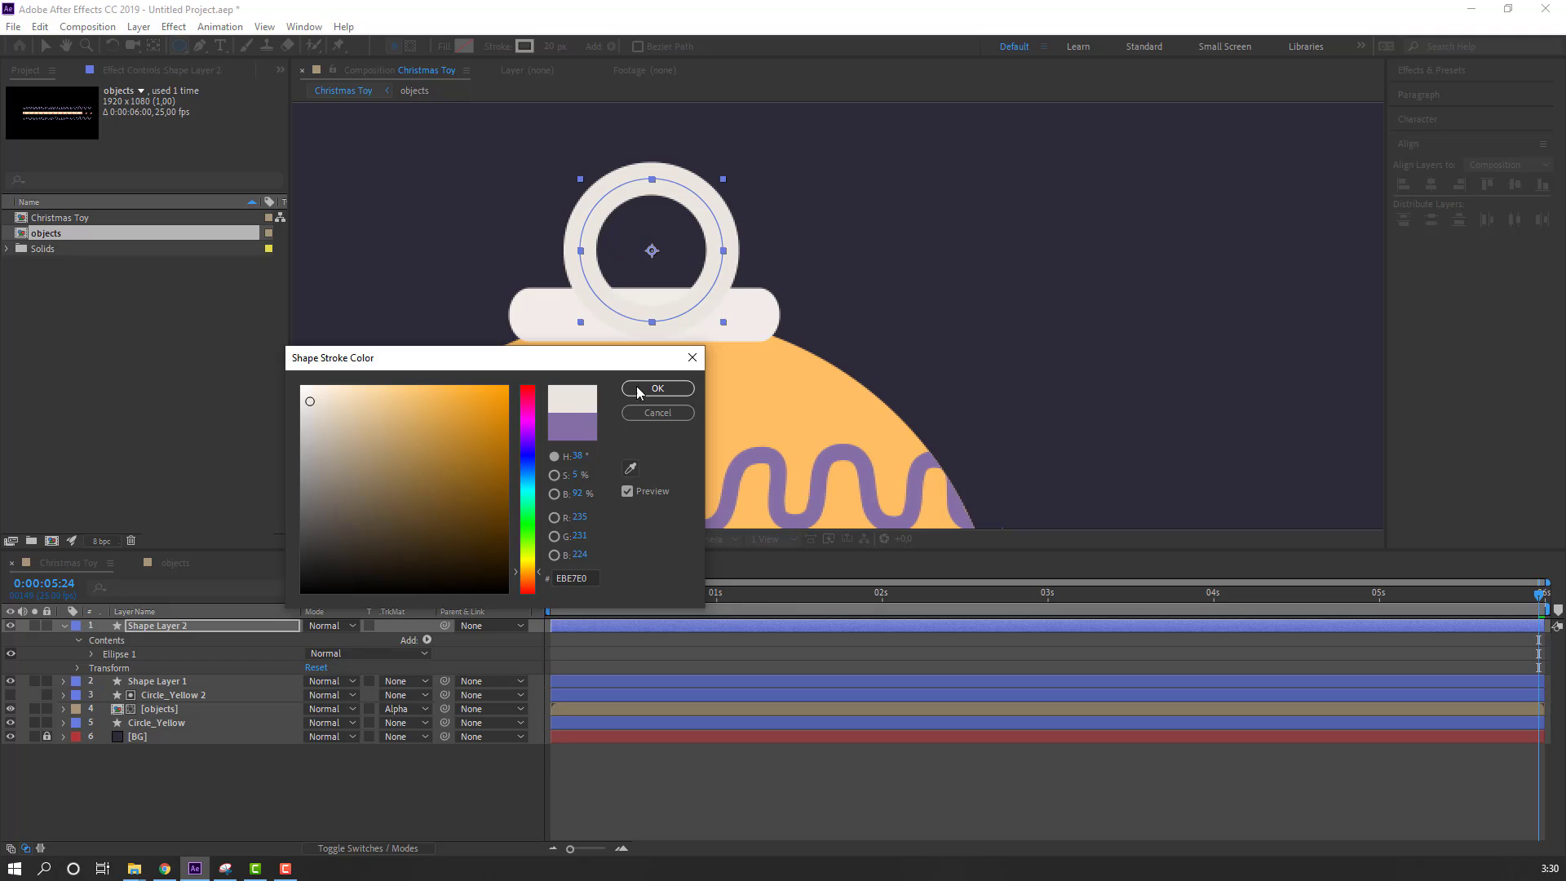
left_click(631, 468)
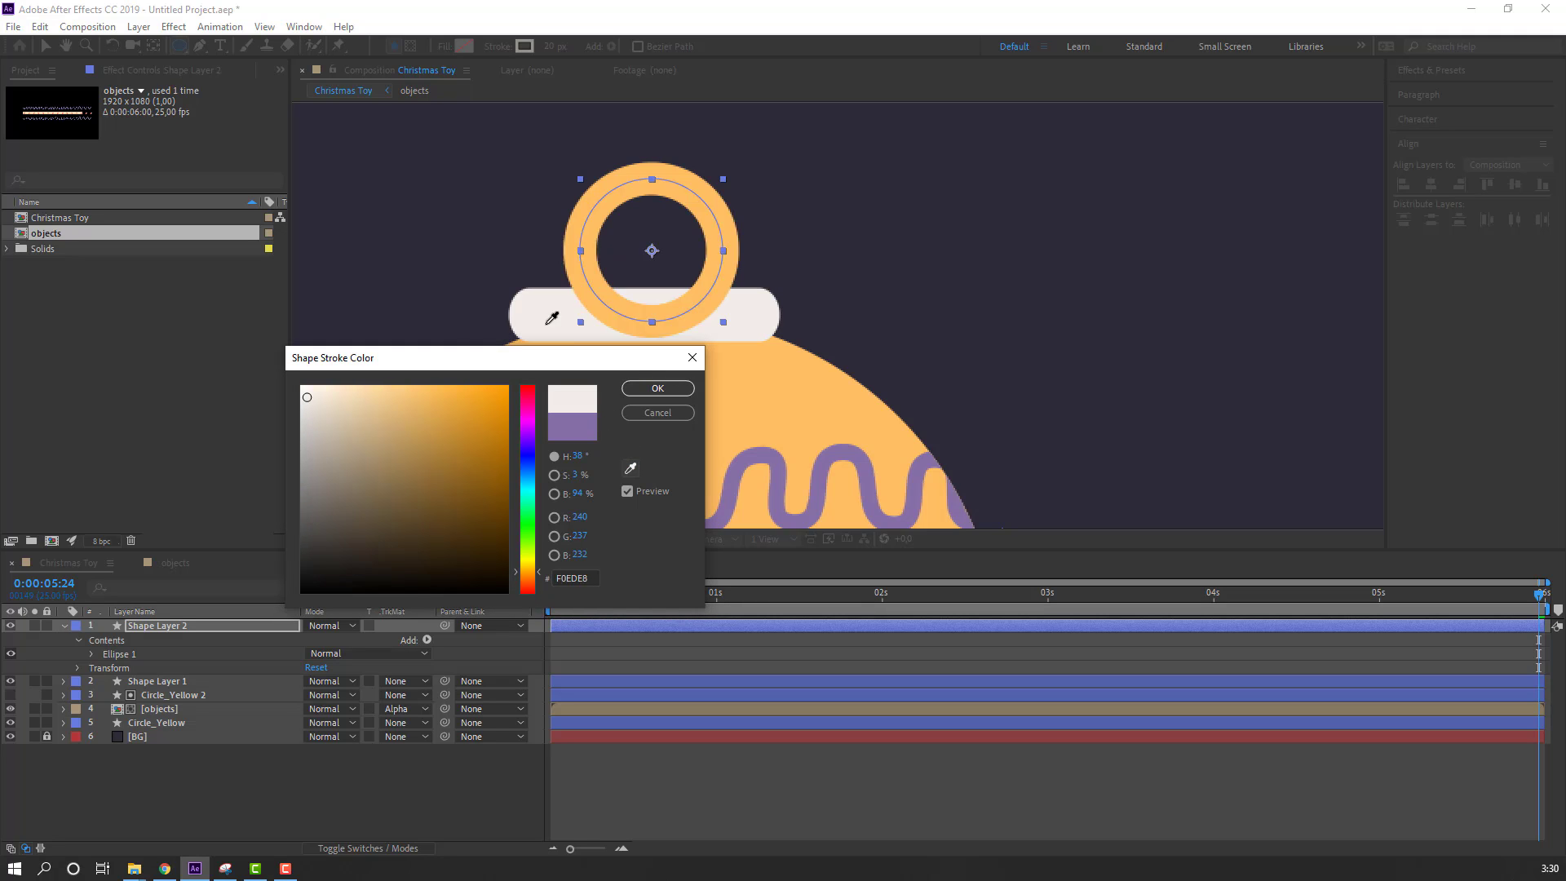
left_click(552, 318)
left_click(658, 388)
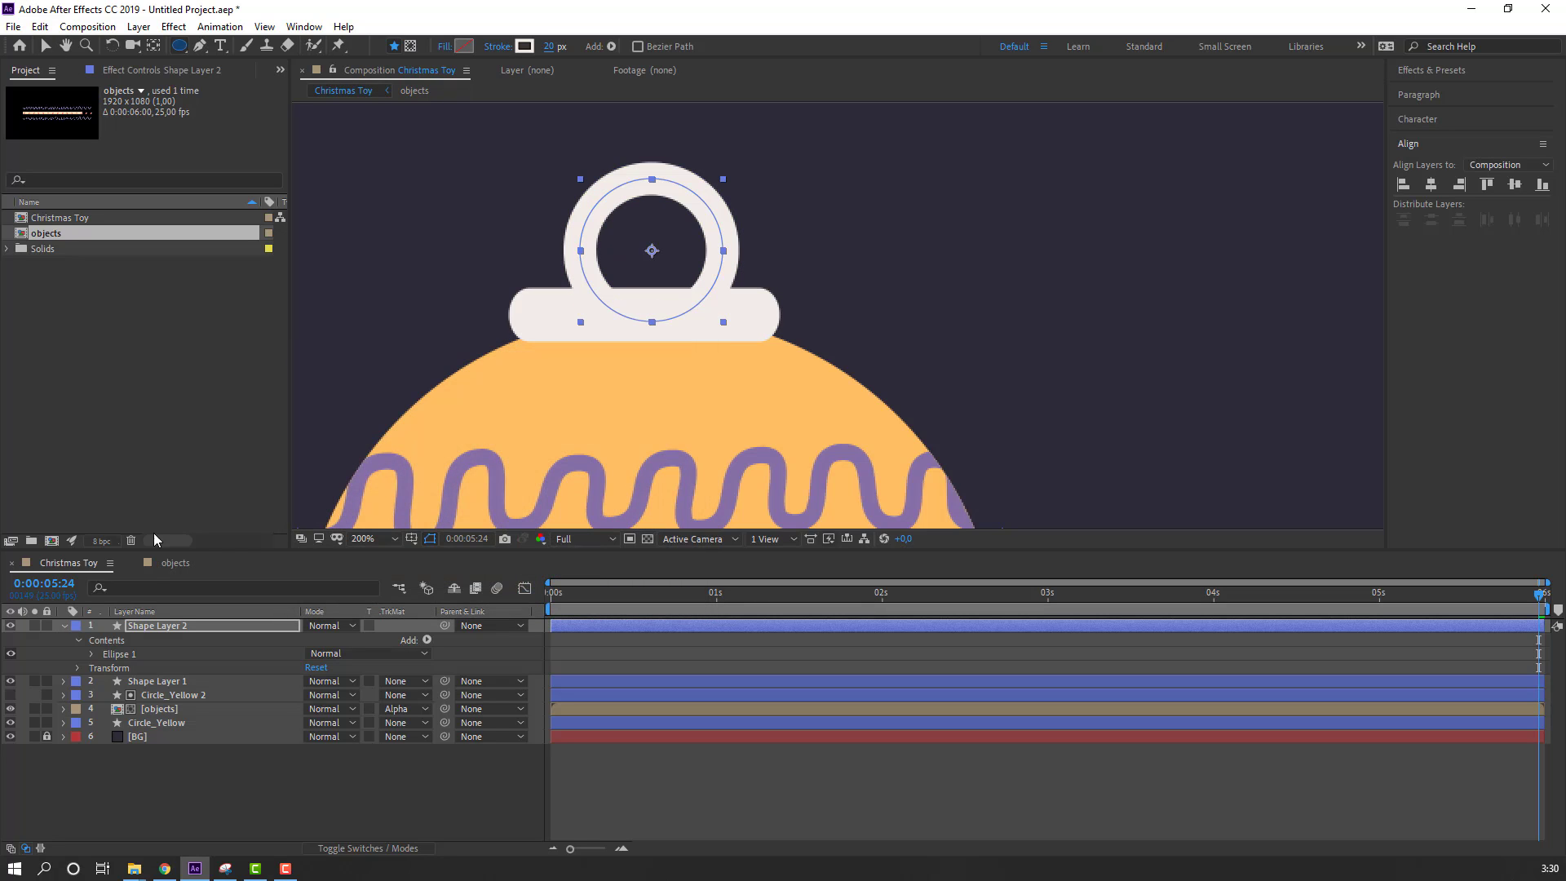
left_click(65, 627)
left_click(199, 796)
Step: Scale the ring layer to 90% and move it slightly lower into the cap
scroll(552, 308, "down", 2)
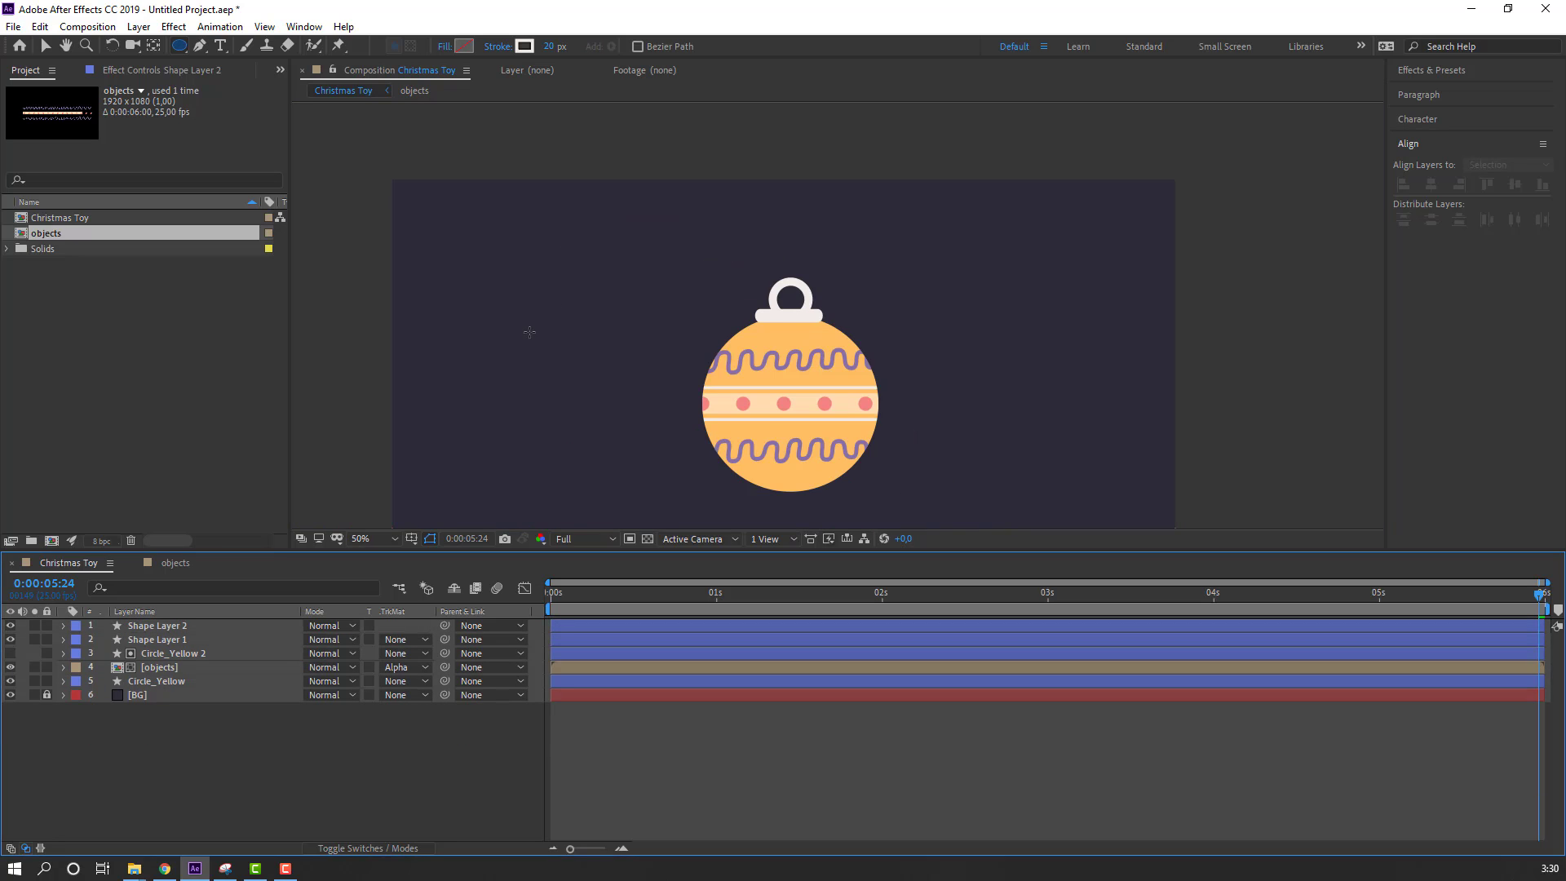
scroll(644, 343, "up", 2)
left_click(46, 46)
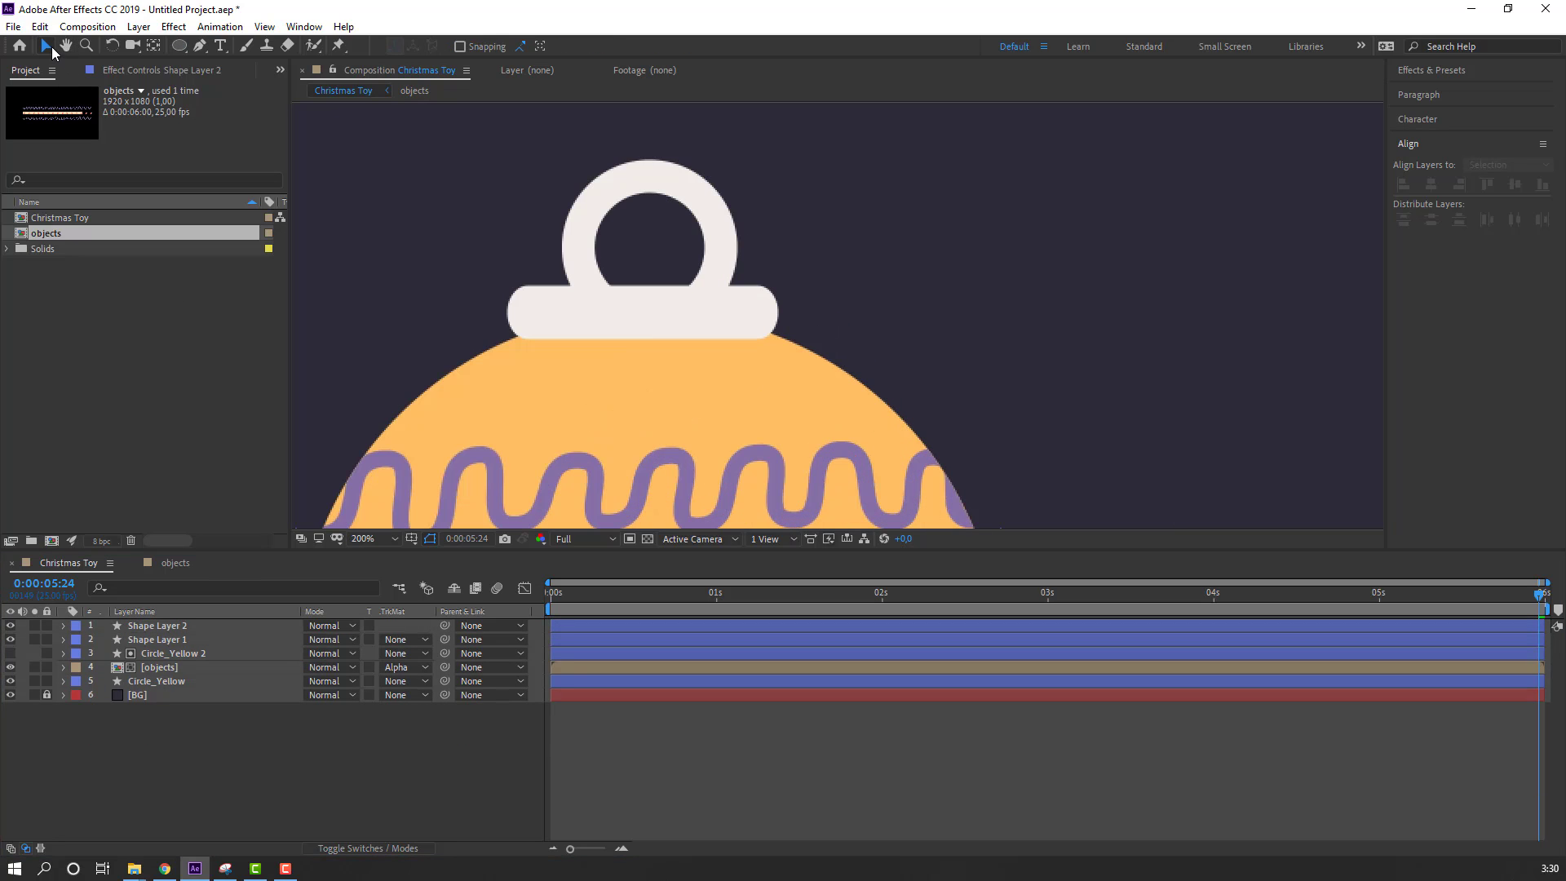
left_click(167, 627)
key("s")
left_click(328, 640)
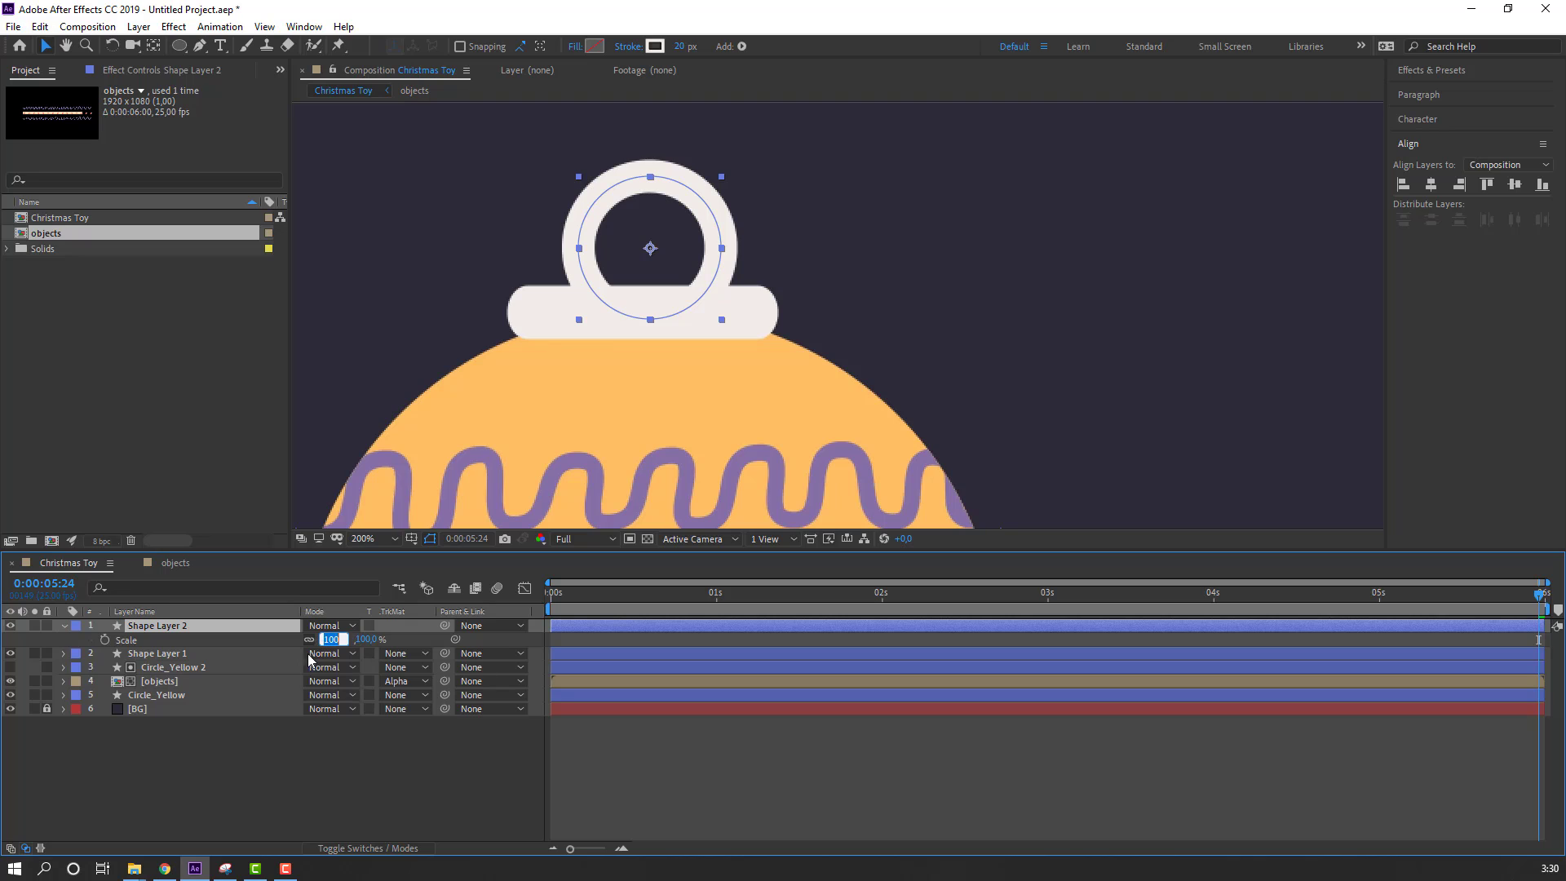
type("90")
key("Return")
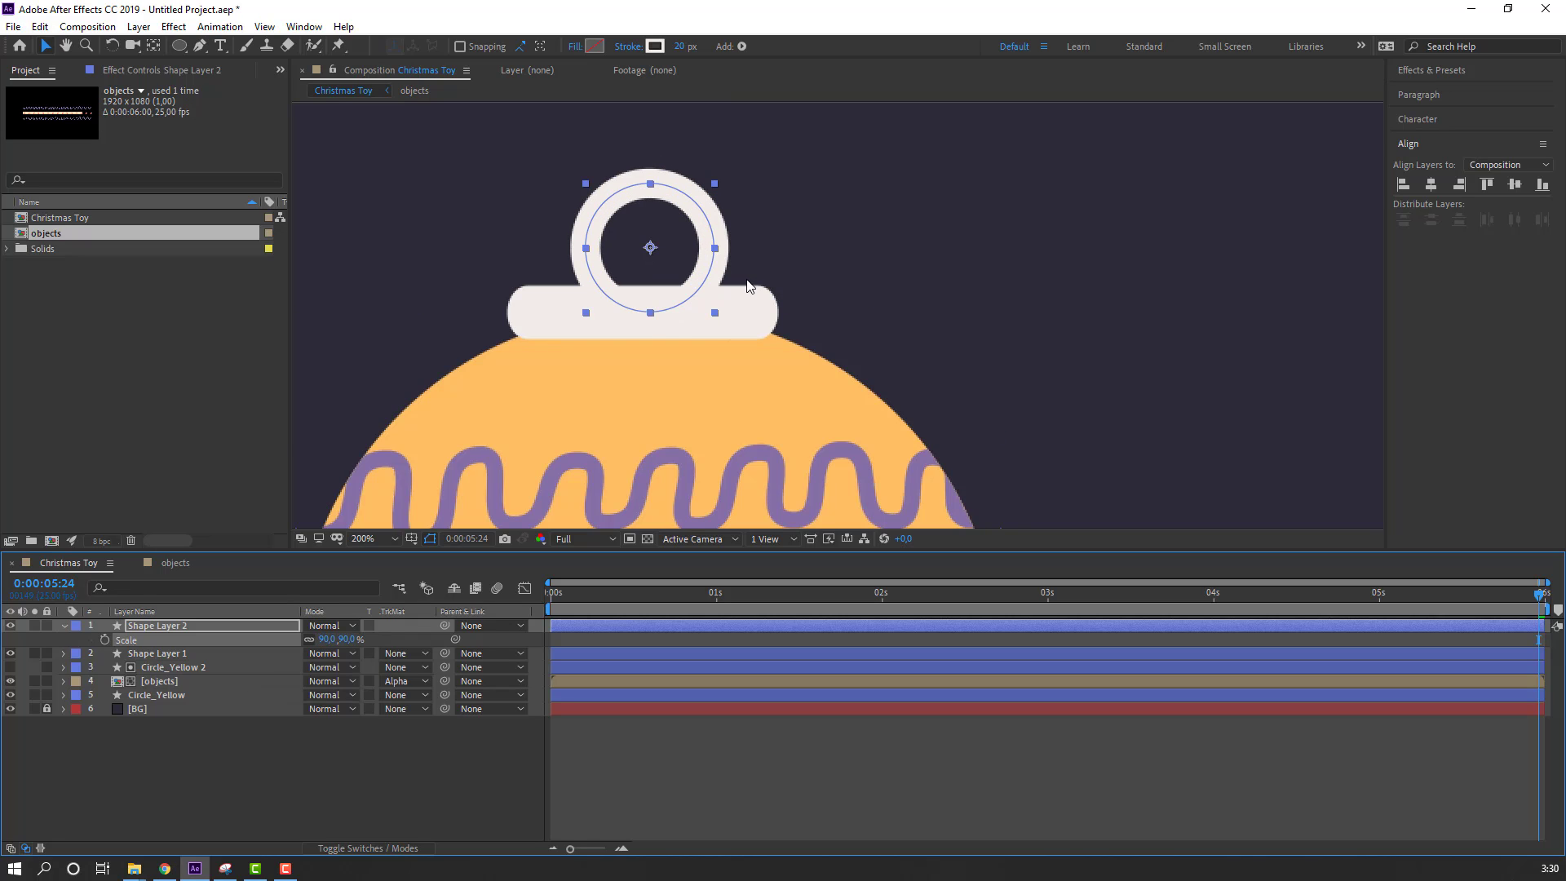
left_click_drag(726, 301, 718, 310)
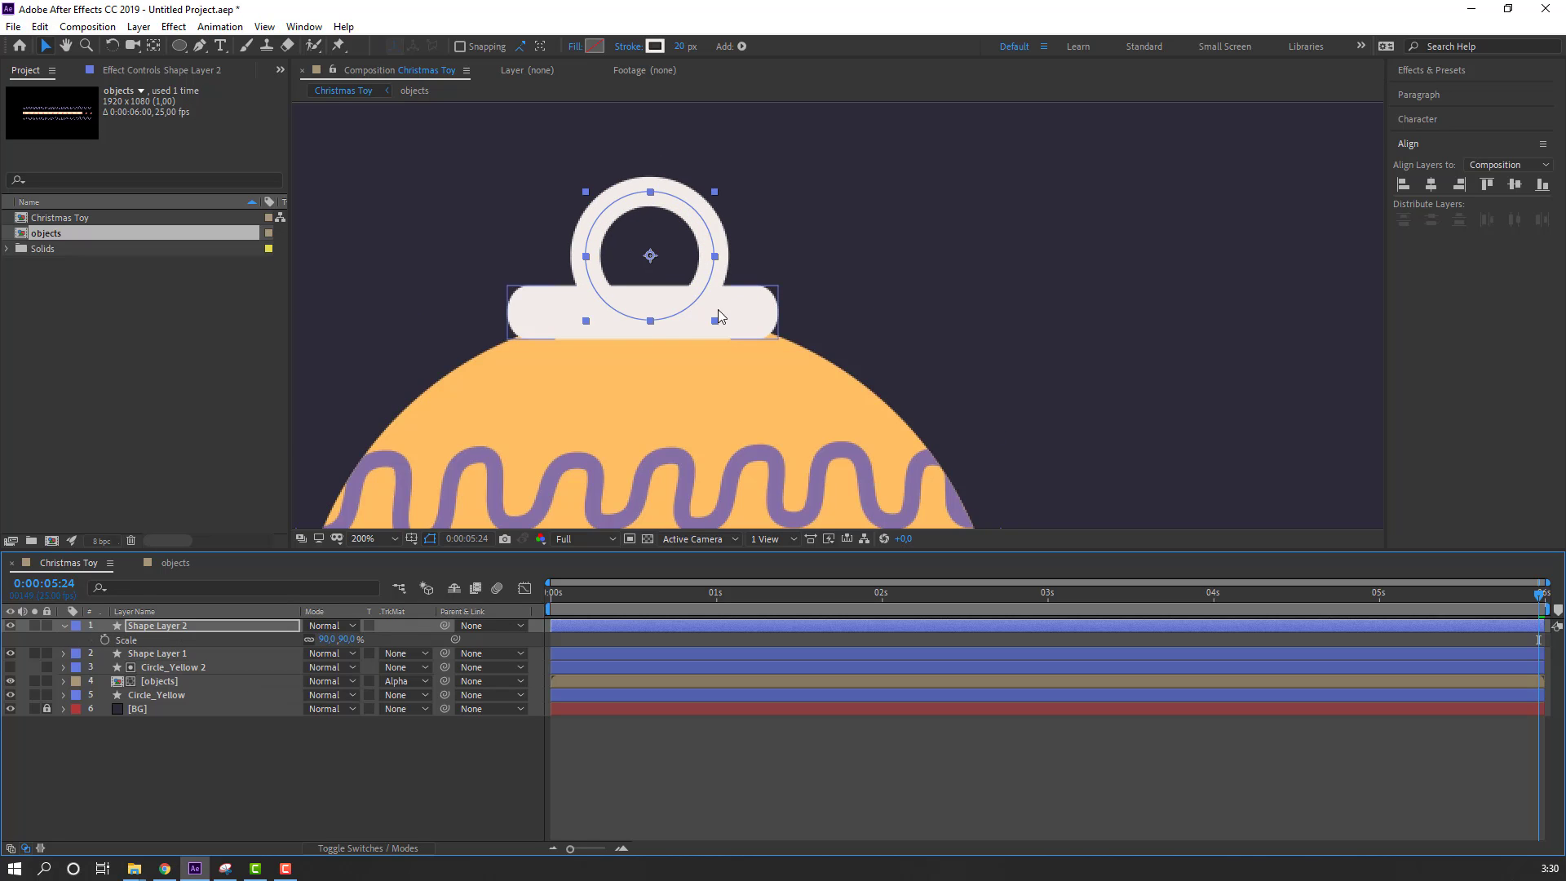
left_click(65, 626)
left_click(150, 776)
Step: Draw a straight vertical line with the Pen tool from the composition's upper edge down into the ornament
scroll(512, 385, "down", 2)
scroll(512, 385, "up", 1)
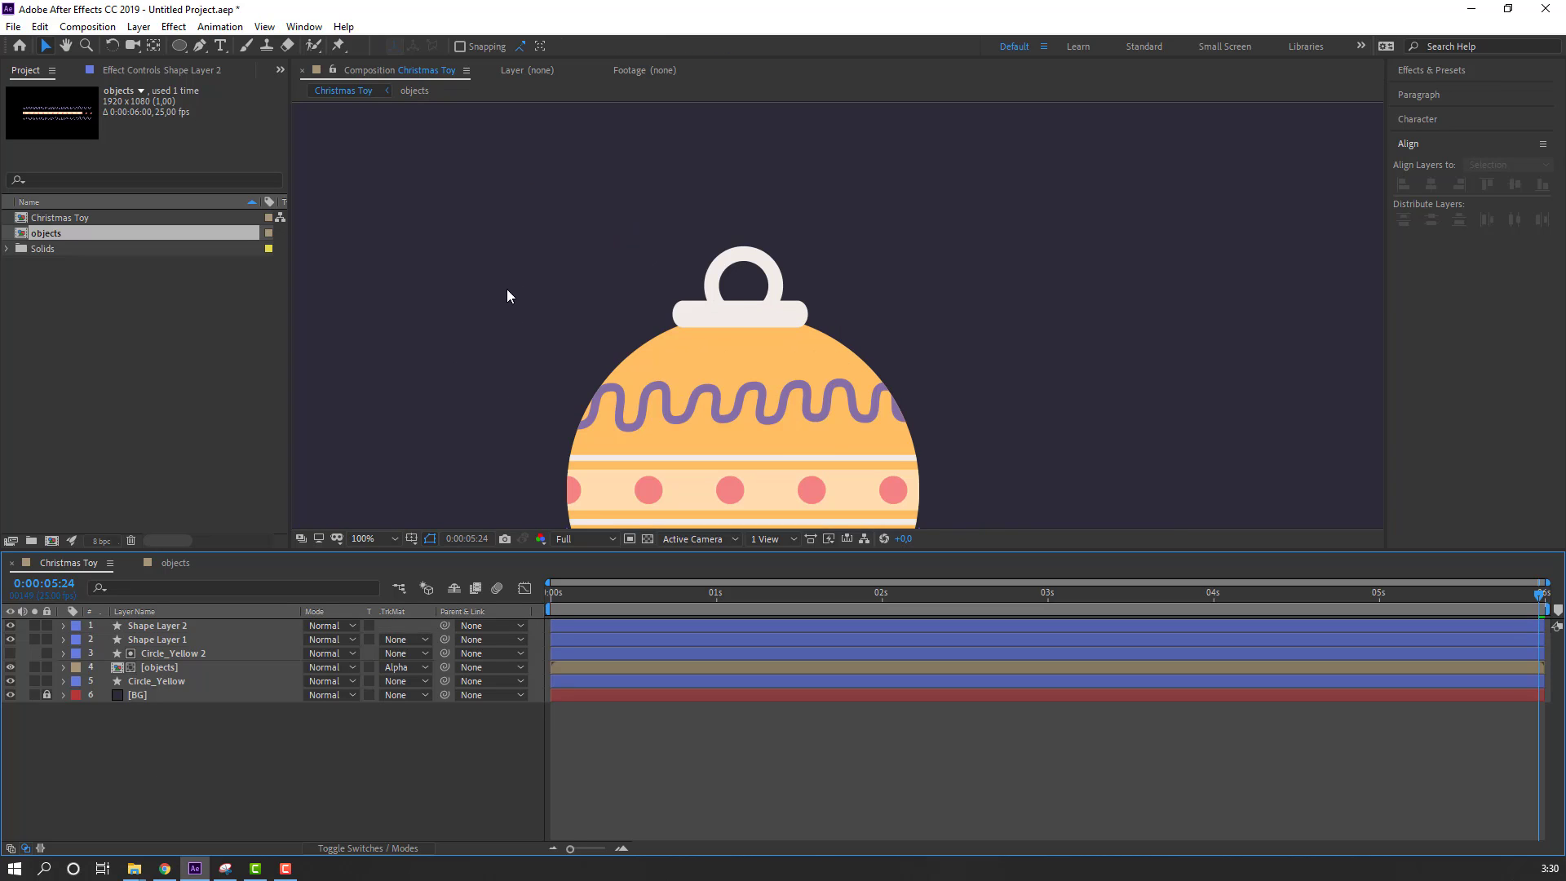
scroll(507, 295, "down", 1)
key("g")
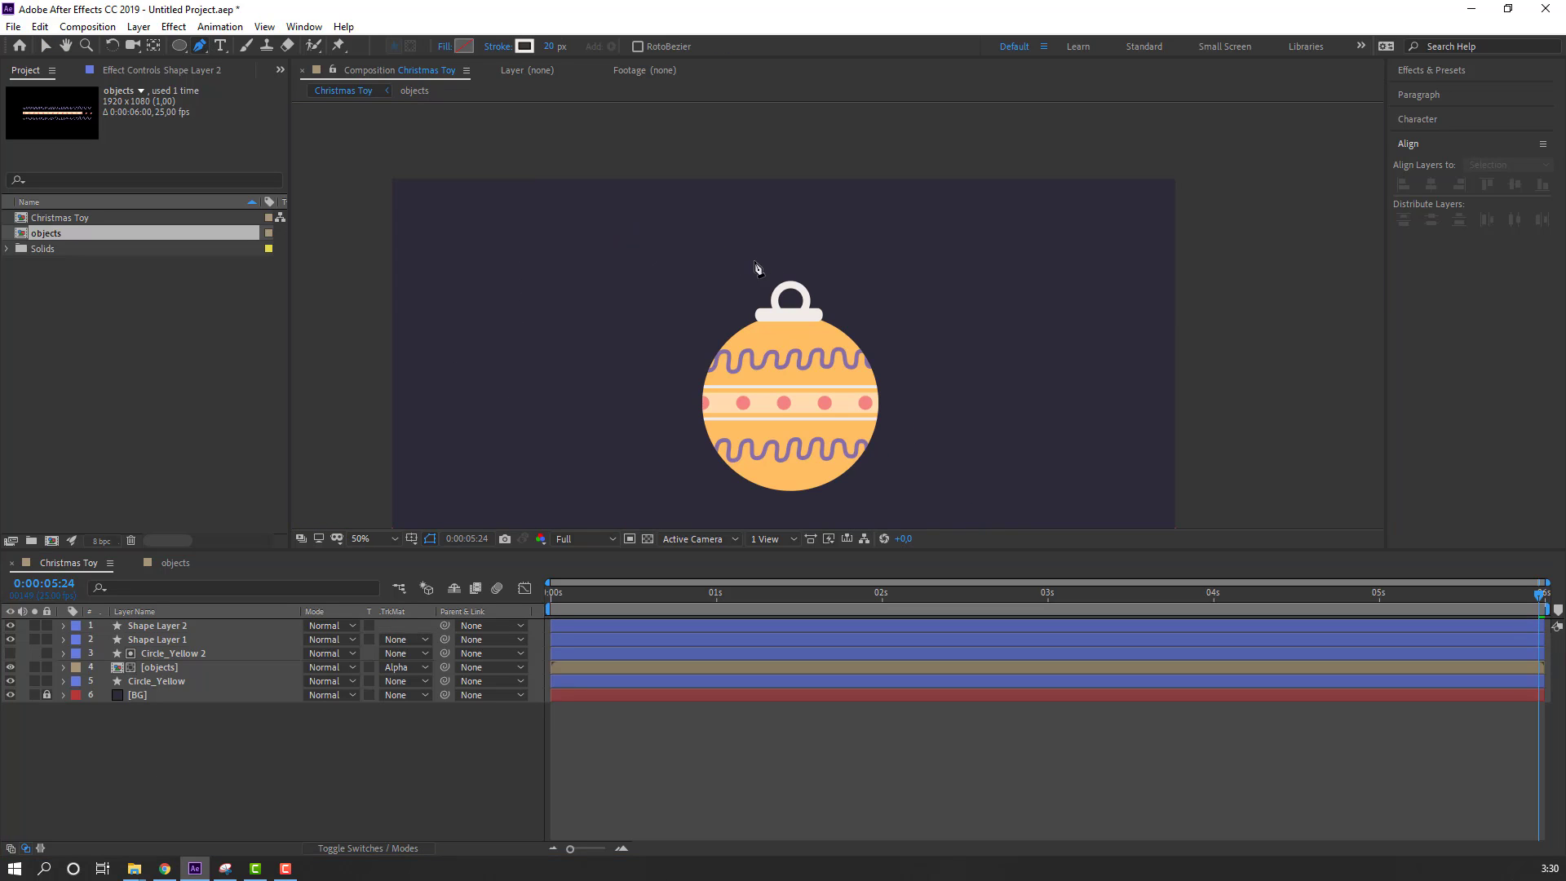
scroll(776, 234, "down", 1)
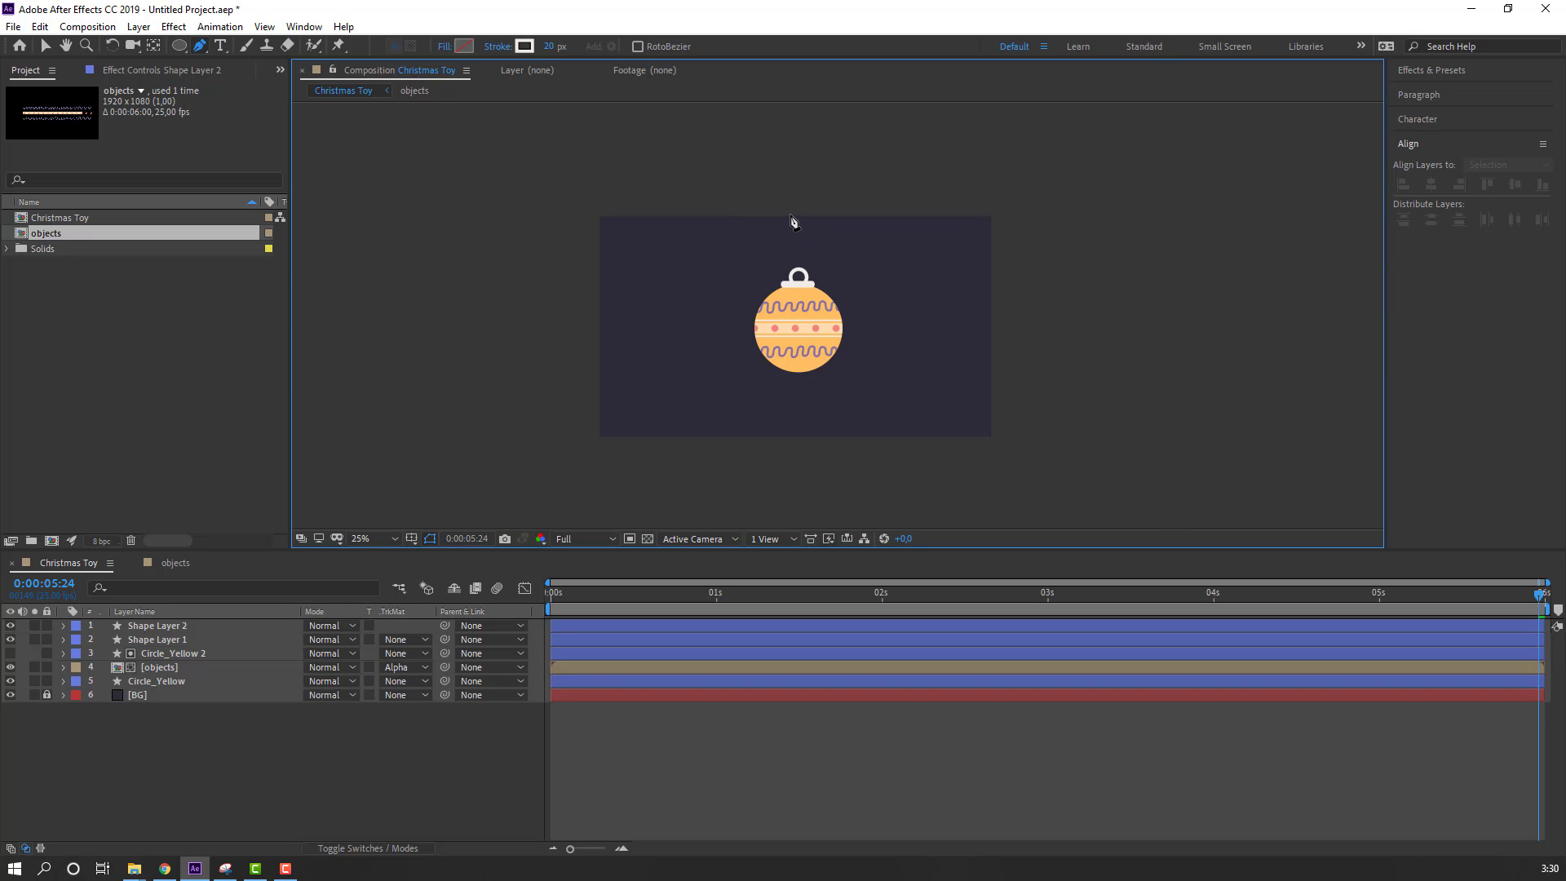
left_click(790, 214)
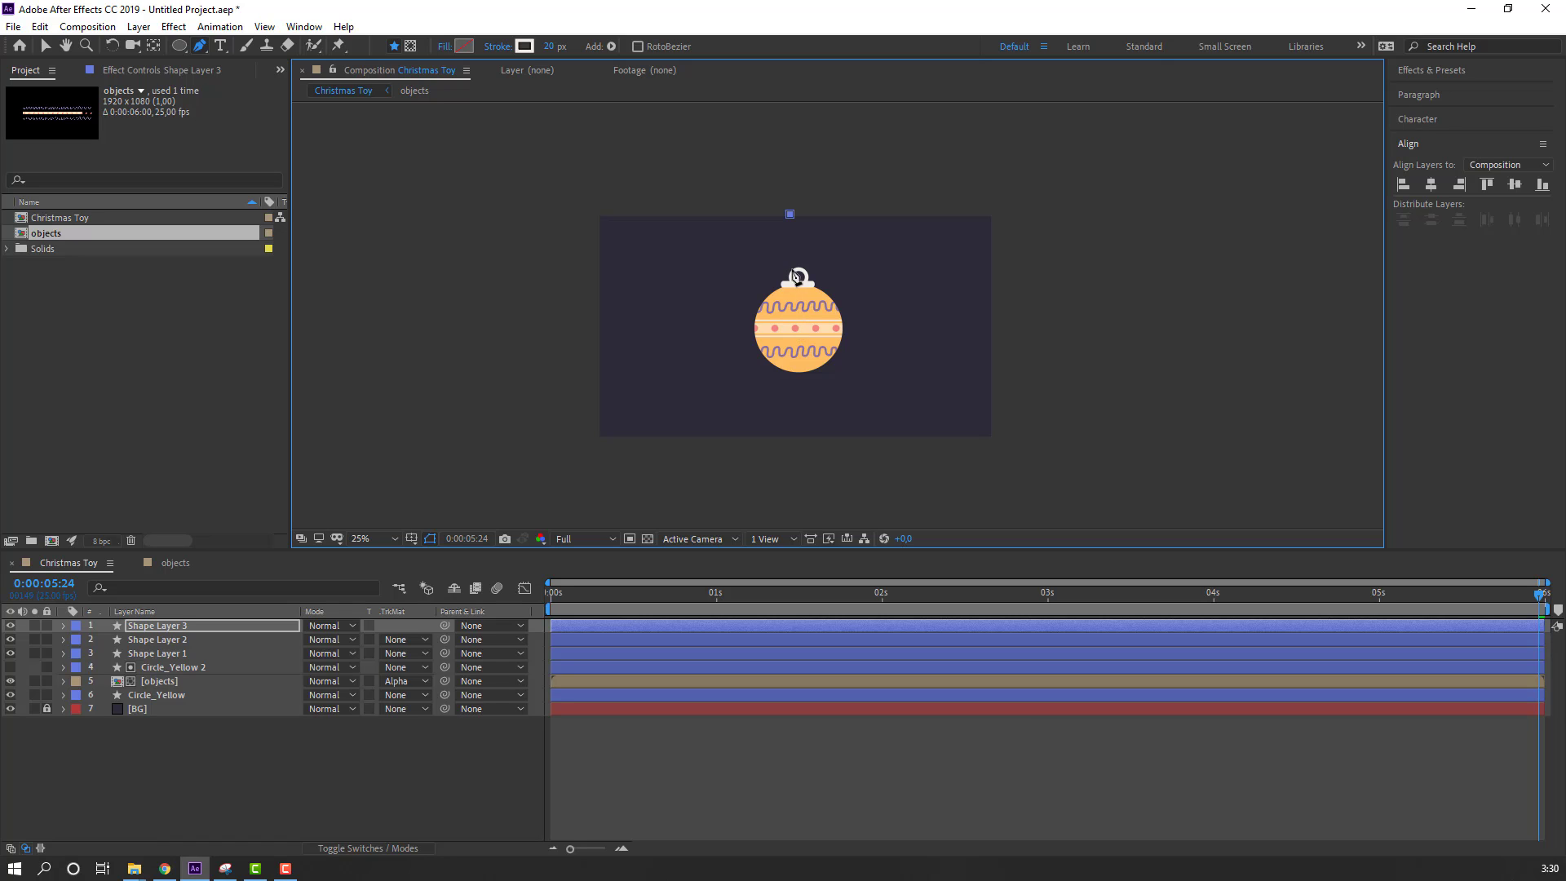
left_click(789, 306)
scroll(791, 316, "up", 4)
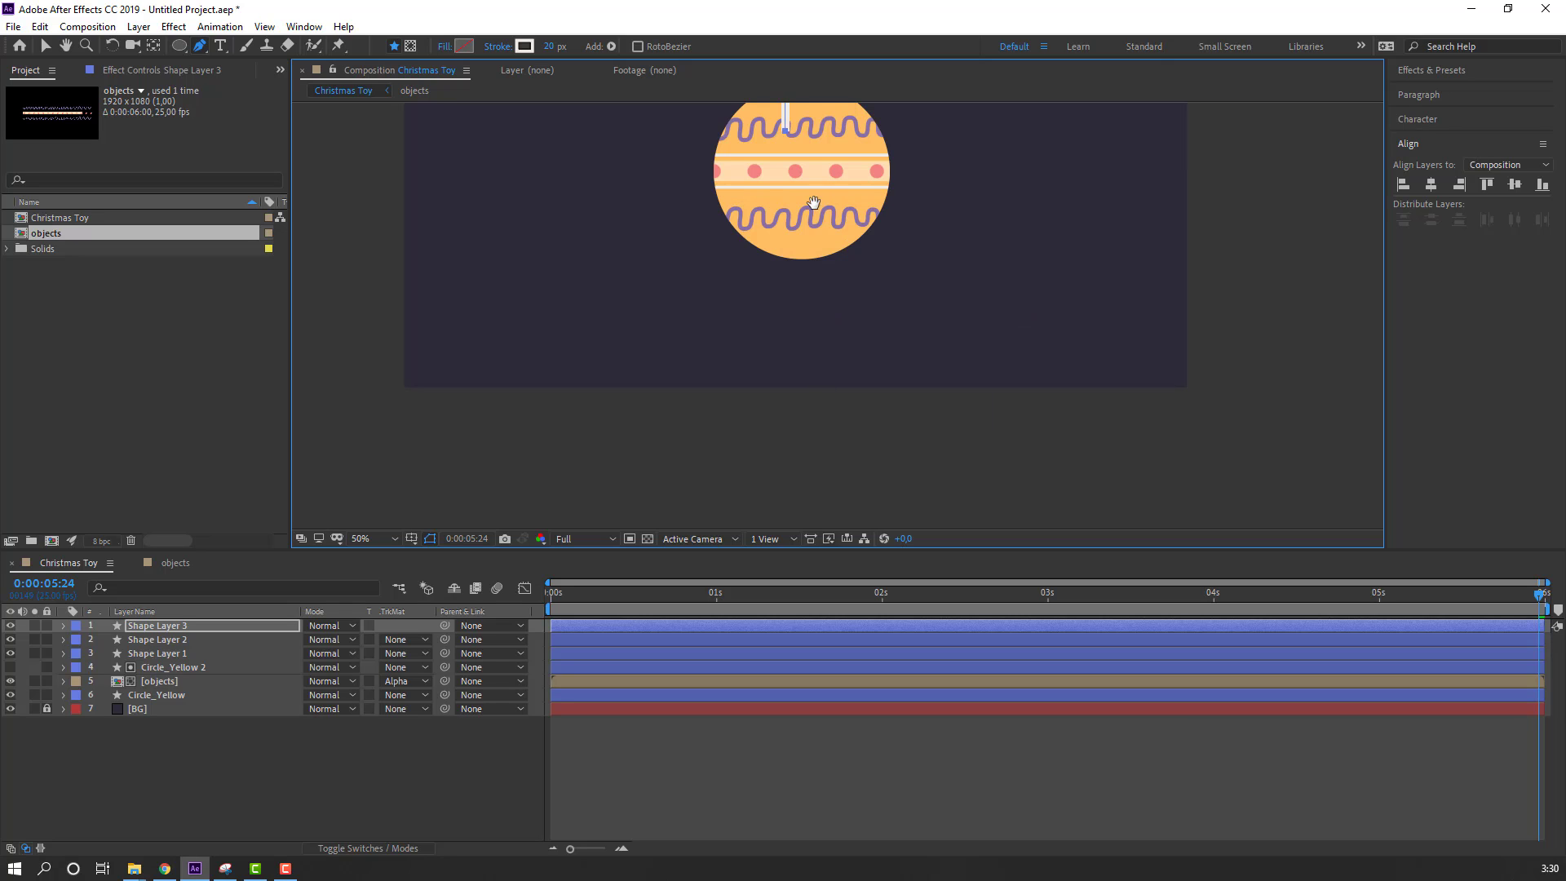
left_click(45, 45)
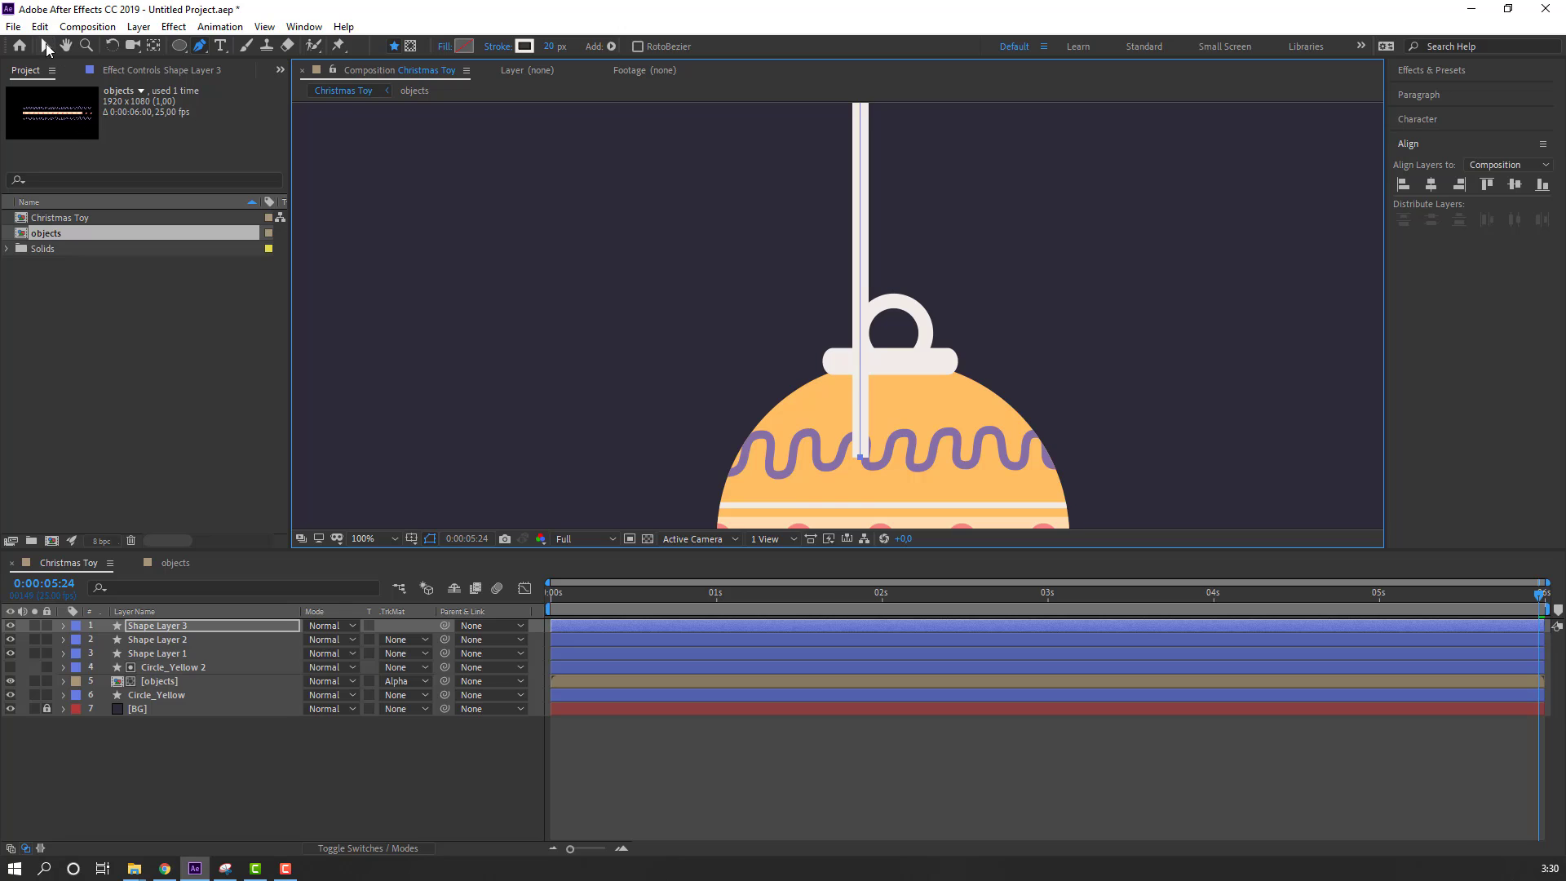
Step: Move the ring, cap, objects and both yellow circle layers together so the ornament hangs centred at the line's lower end
scroll(757, 289, "down", 2)
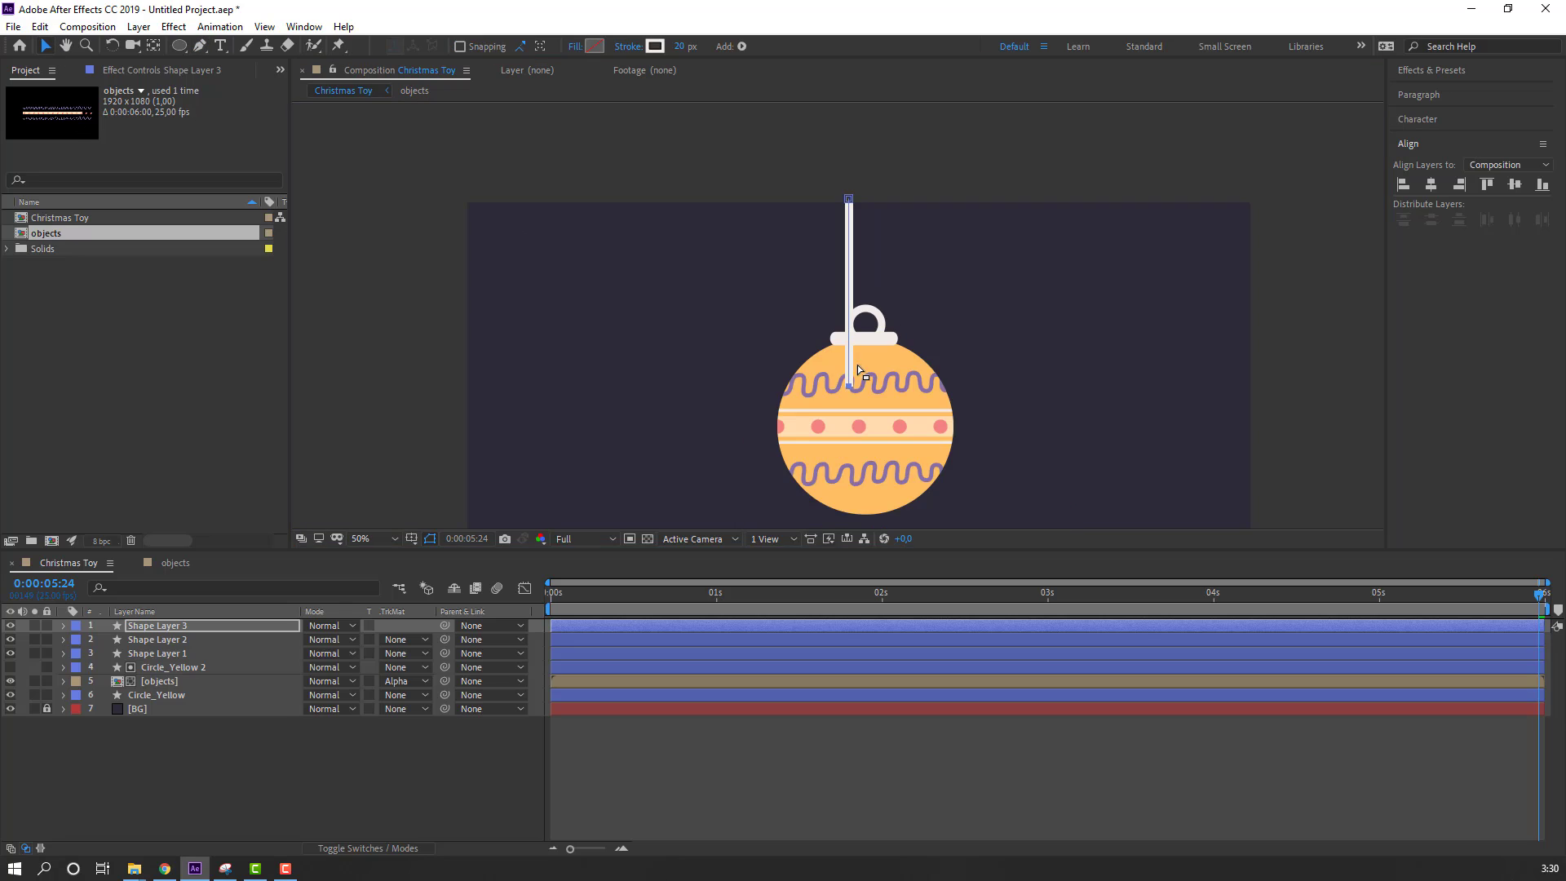
left_click(156, 695)
left_click(159, 681, "ctrl")
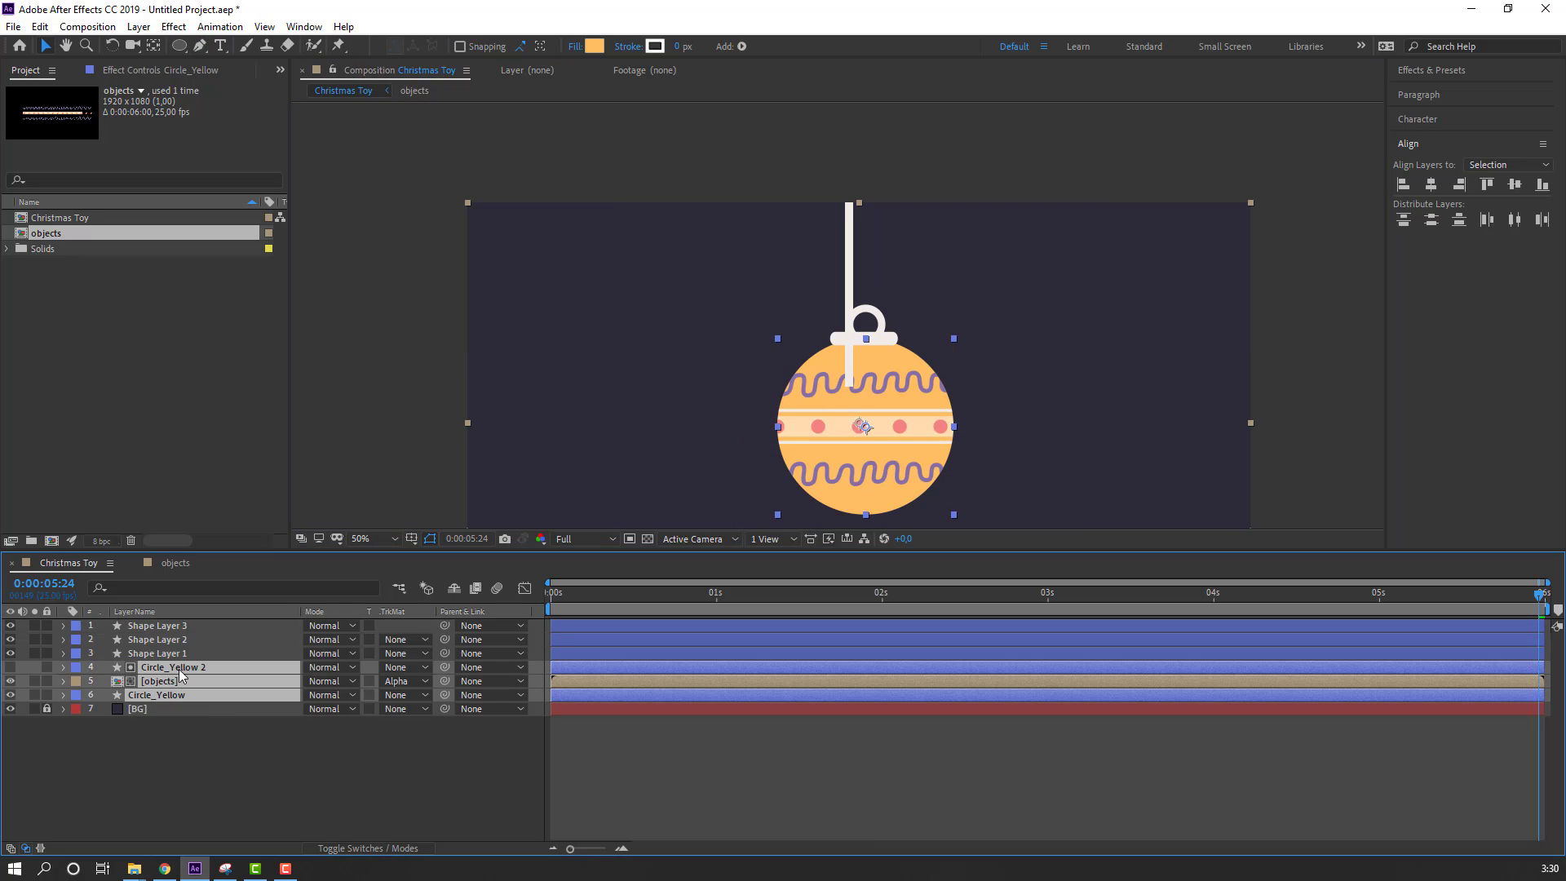
left_click(188, 667, "ctrl")
left_click(183, 654, "ctrl")
left_click(163, 640, "ctrl")
scroll(871, 301, "down", 2)
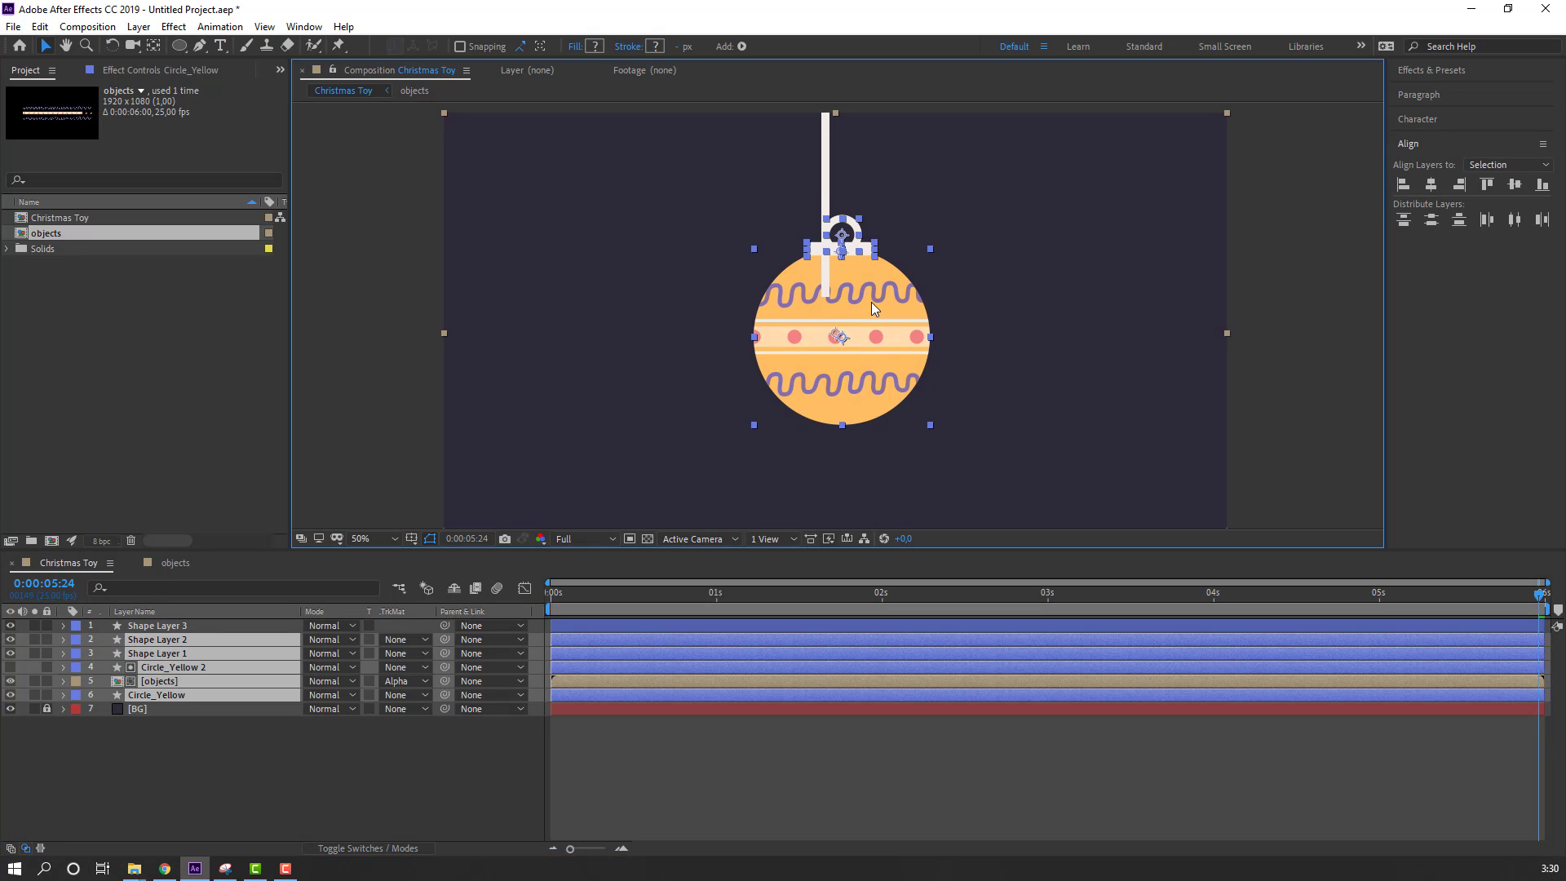
scroll(856, 256, "up", 3)
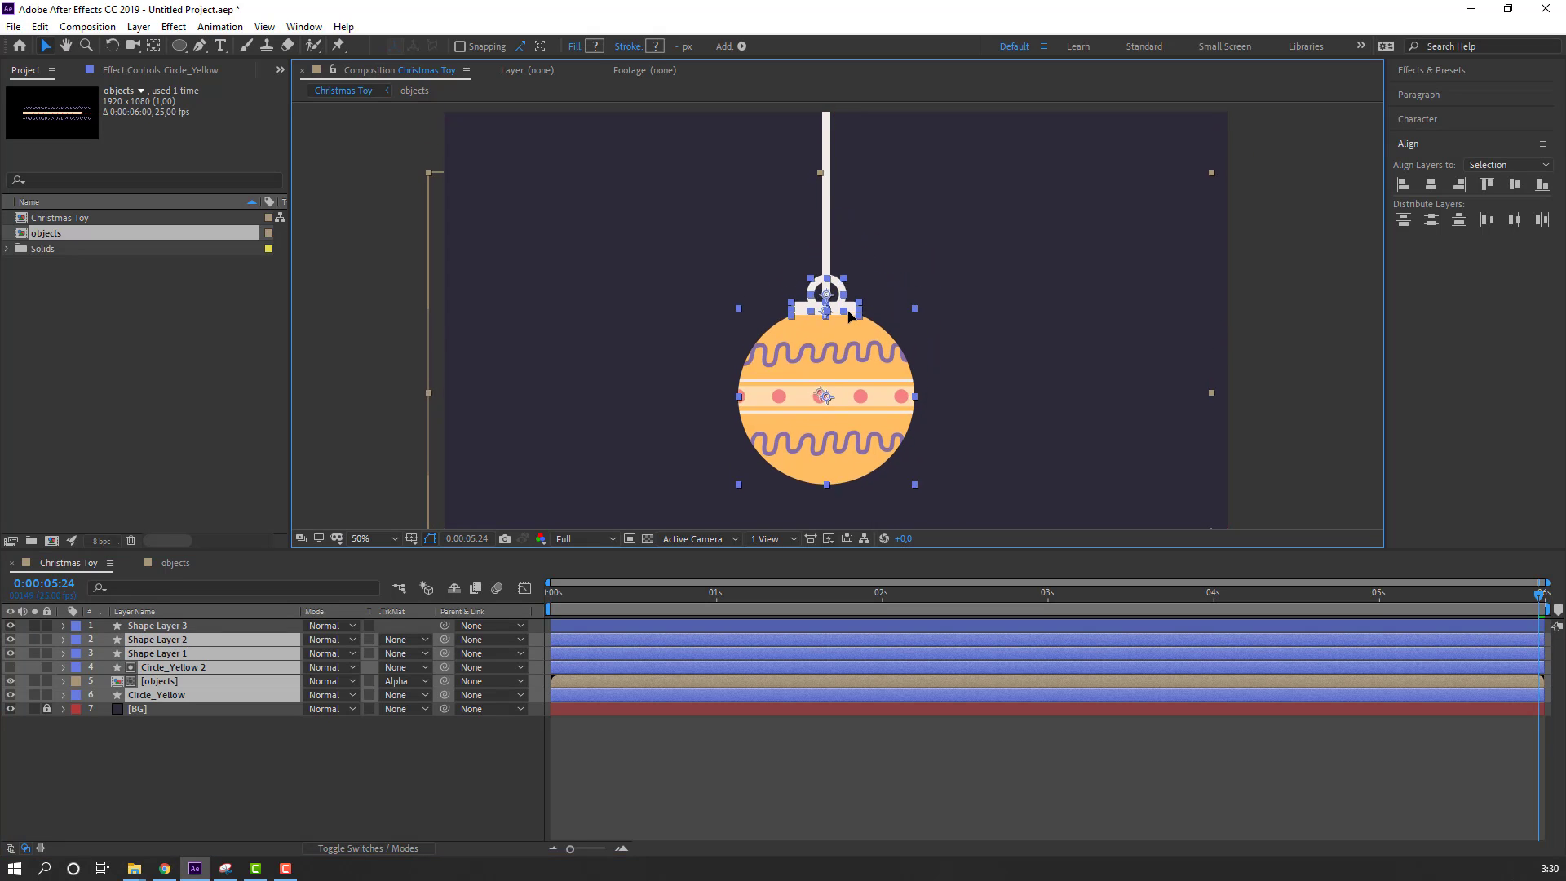
left_click_drag(844, 328, 848, 325)
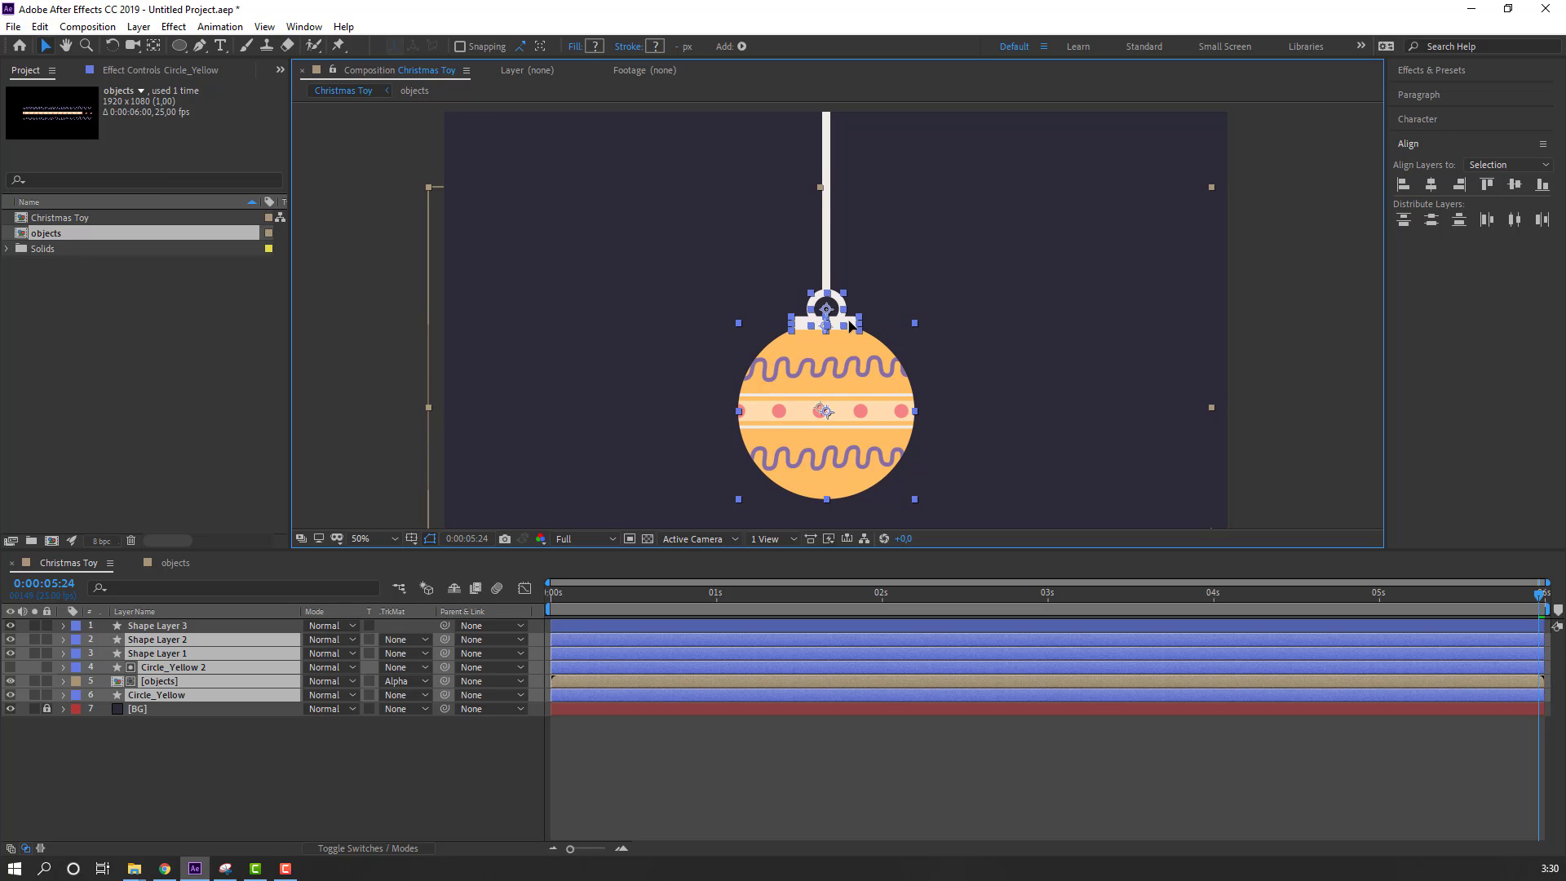
left_click(443, 742)
scroll(547, 354, "down", 2)
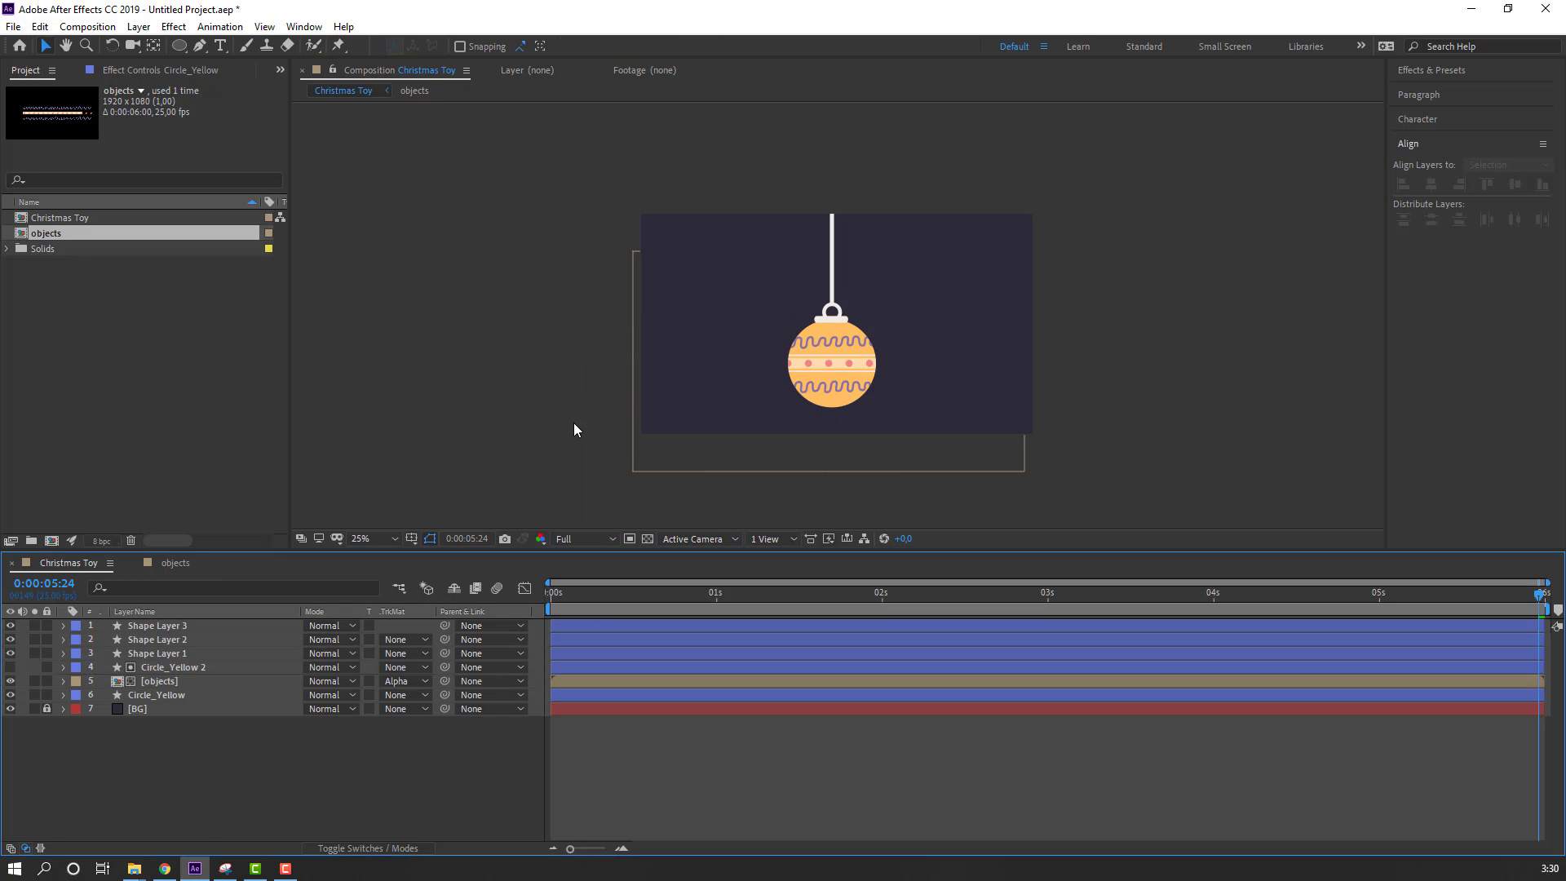
scroll(575, 427, "up", 2)
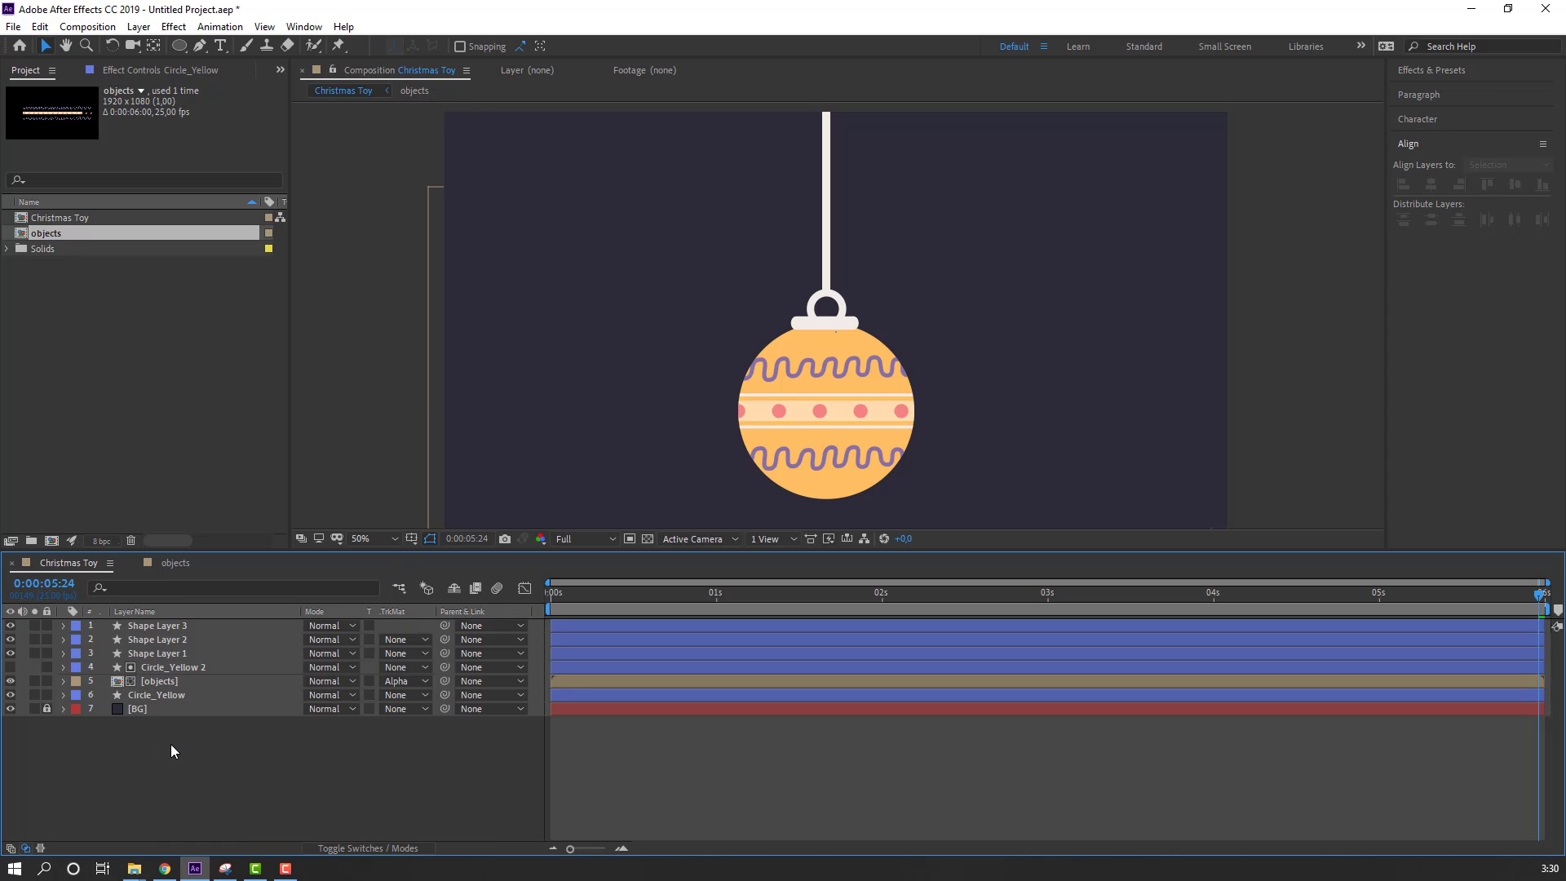
Step: Parent the Circle_Yellow layer to the vertical line's layer and rename the line layer MAIN_LINE
left_click(163, 698)
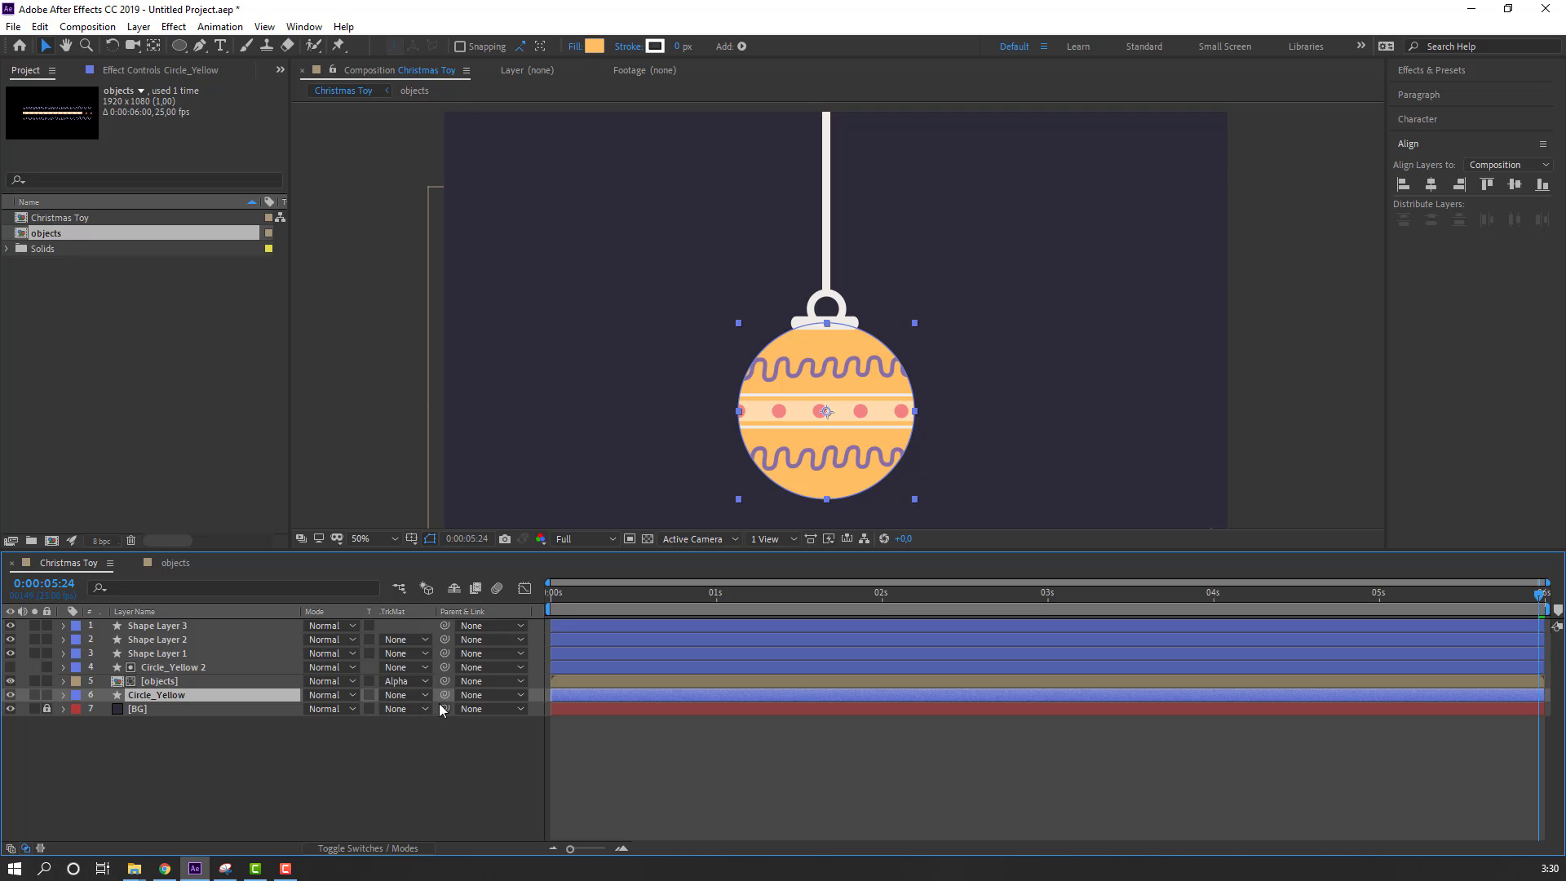
left_click_drag(445, 696, 160, 630)
left_click(160, 628)
key("Return")
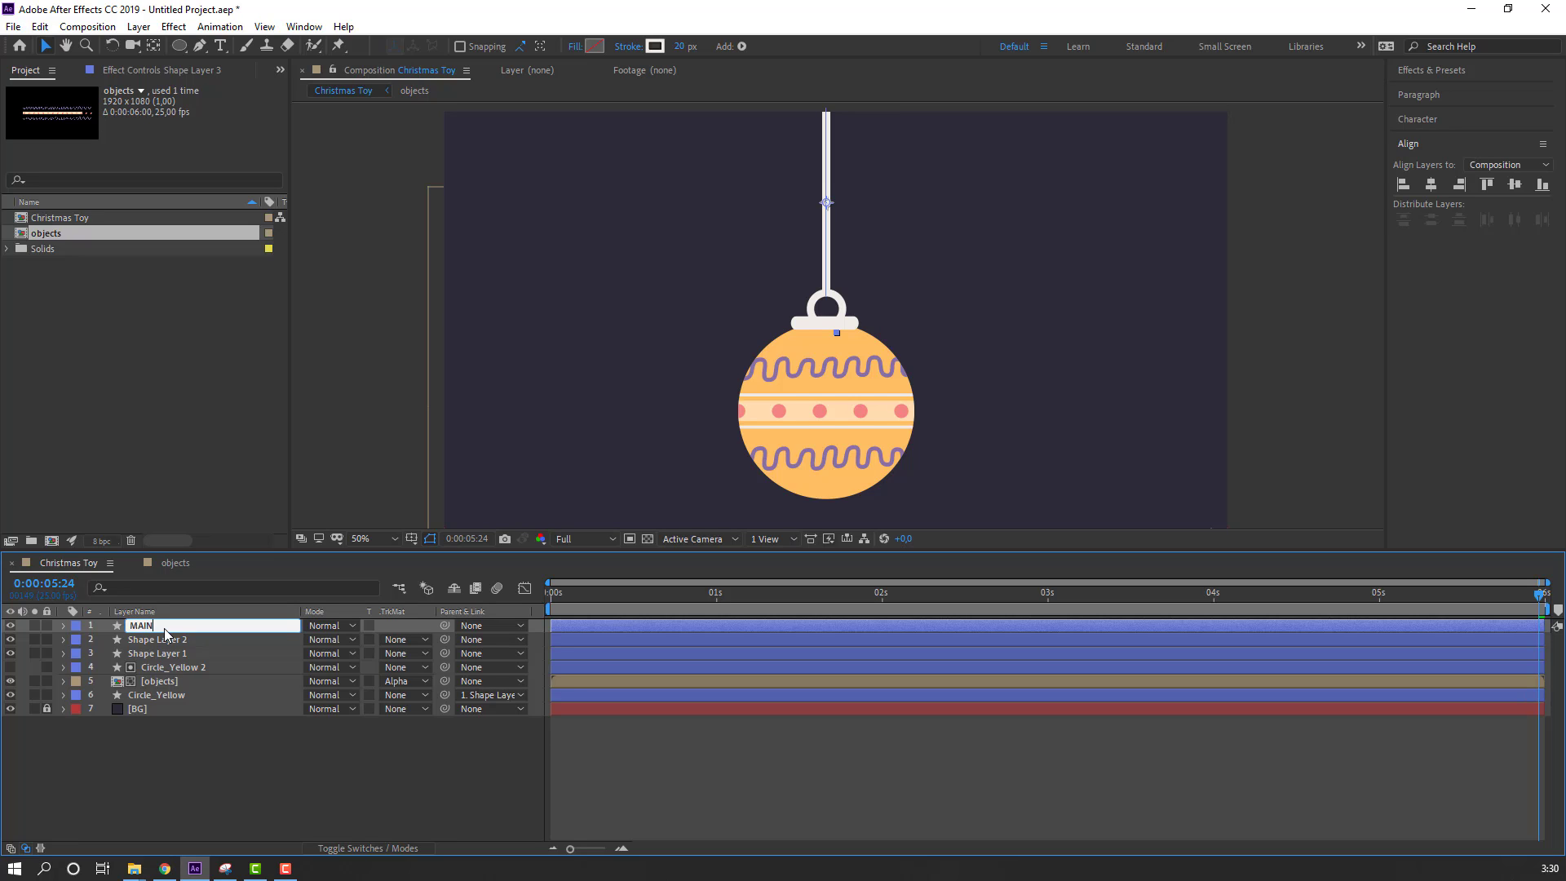
type("MAIN_LINE")
key("Return")
Step: Set the label colour of the Shape Layer 1 and Shape Layer 2 layers to Pink
left_click(134, 641)
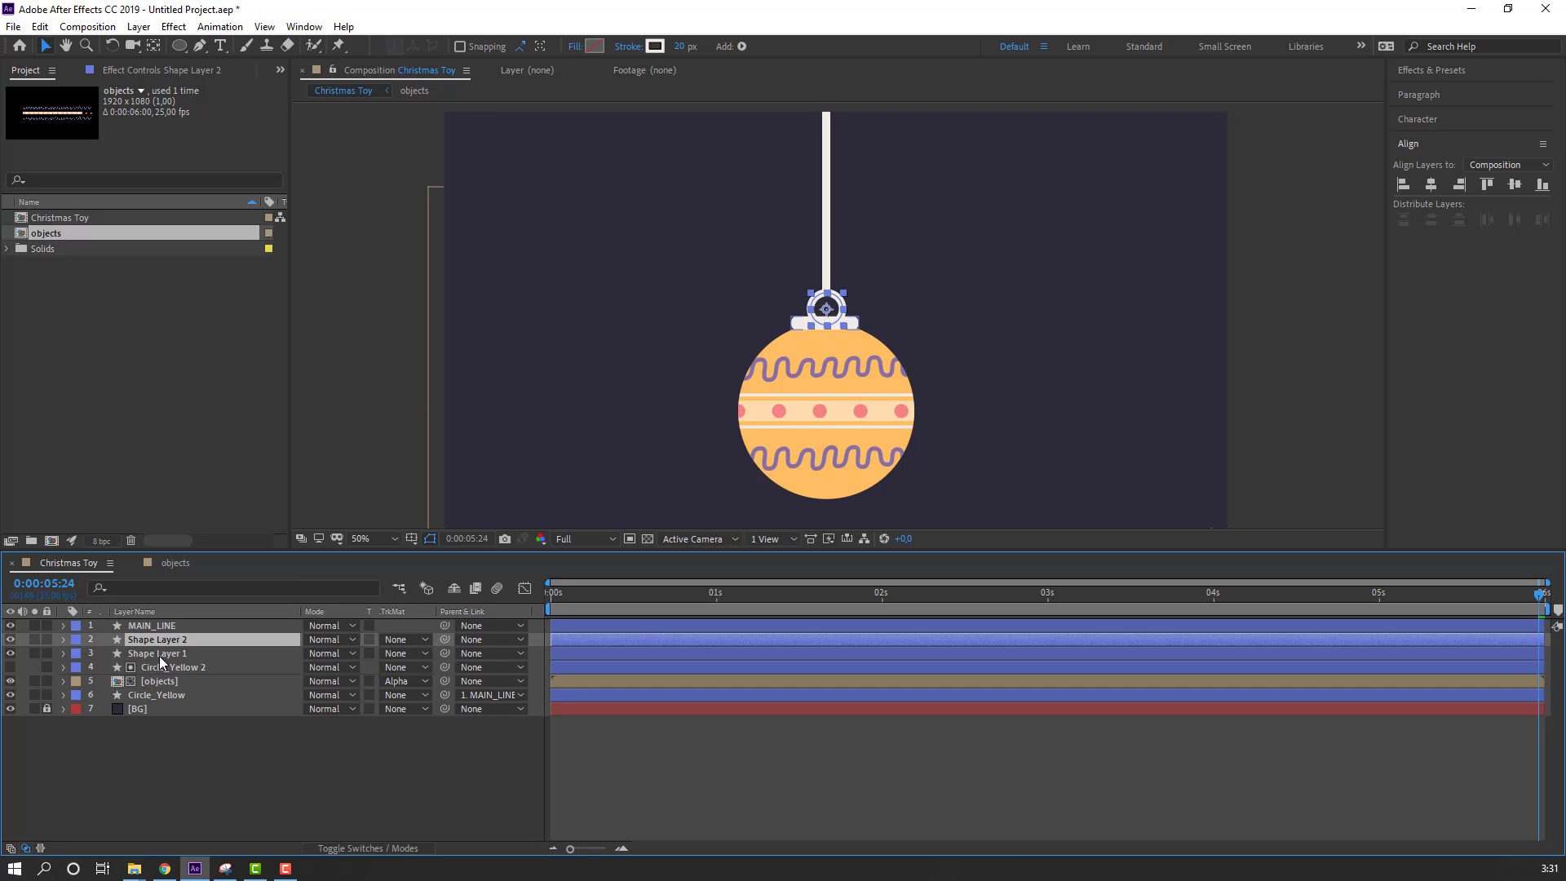
left_click(159, 654, "ctrl")
left_click(82, 646)
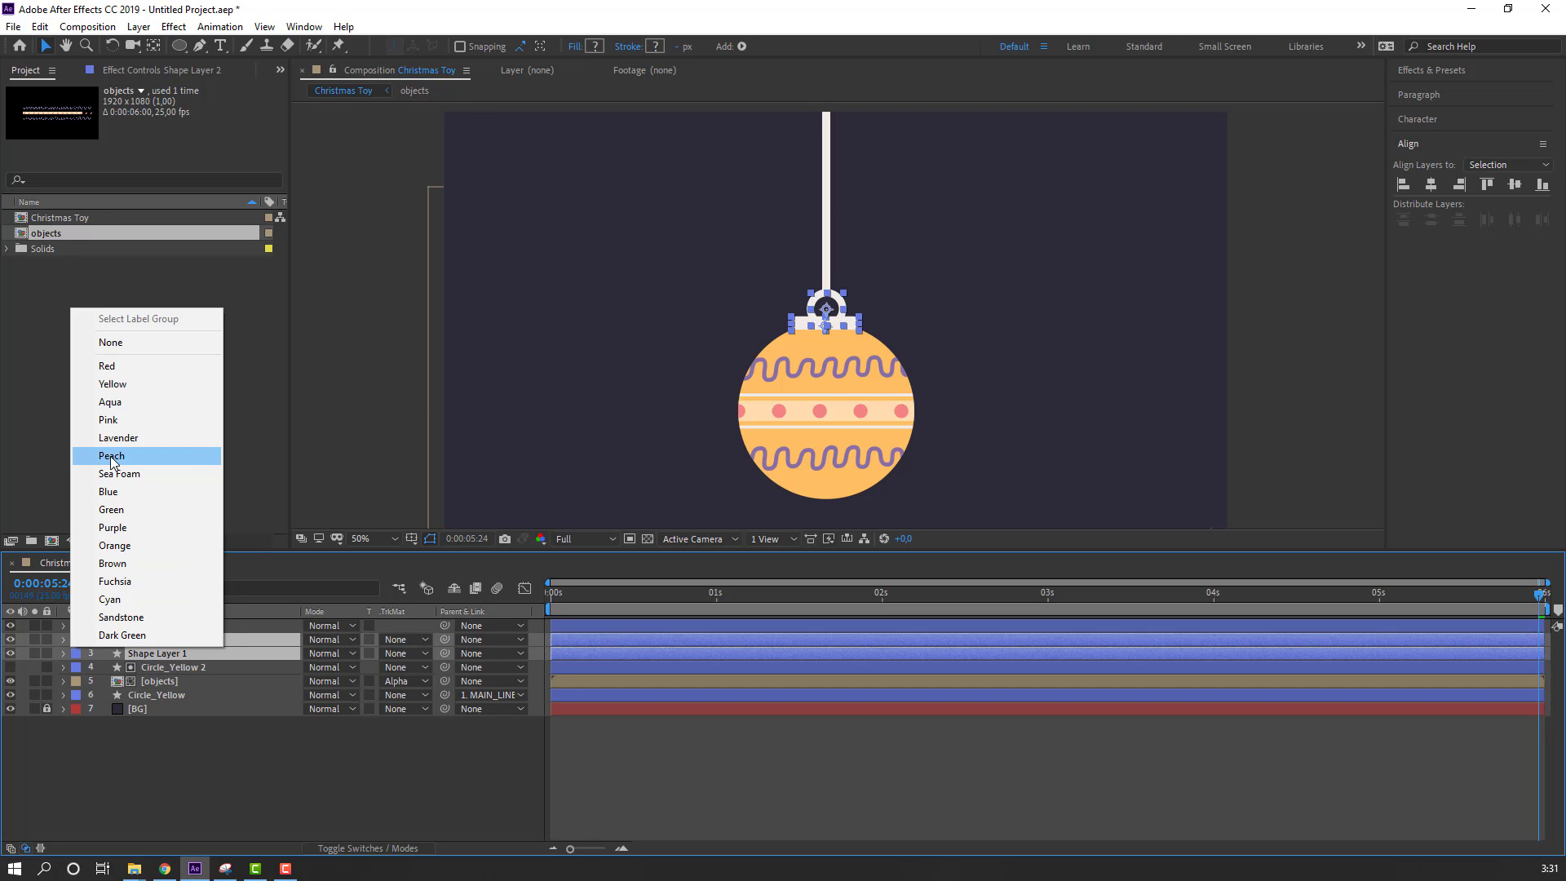
left_click(115, 420)
Step: Rename Shape Layer 1 as object01 and Shape Layer 2 as object02
left_click(183, 655)
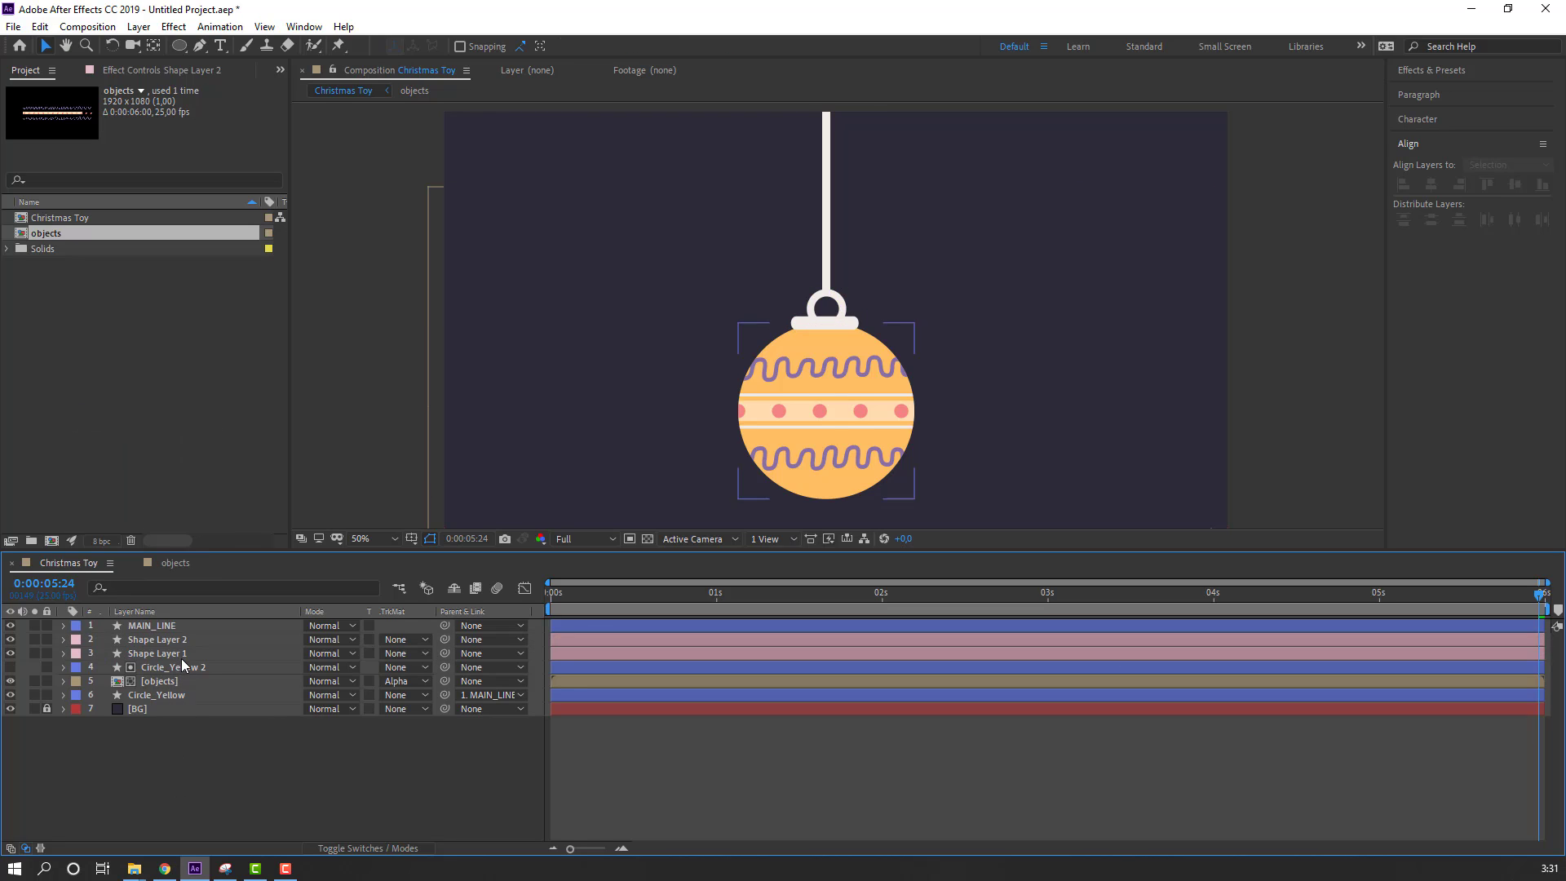
key("Return")
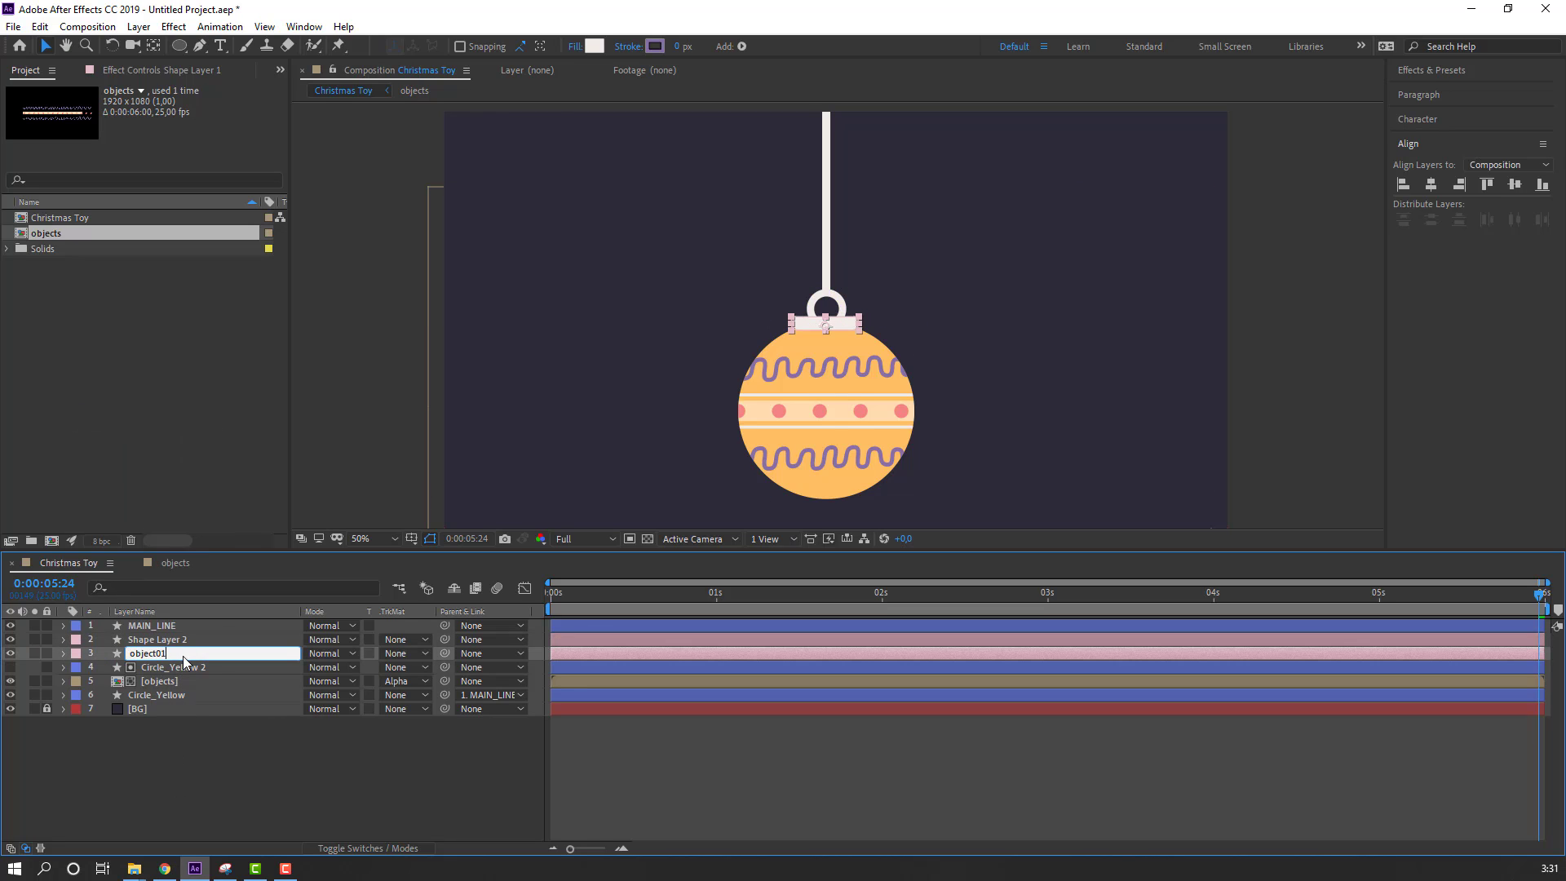
key("Return")
left_click(203, 641)
type("object02")
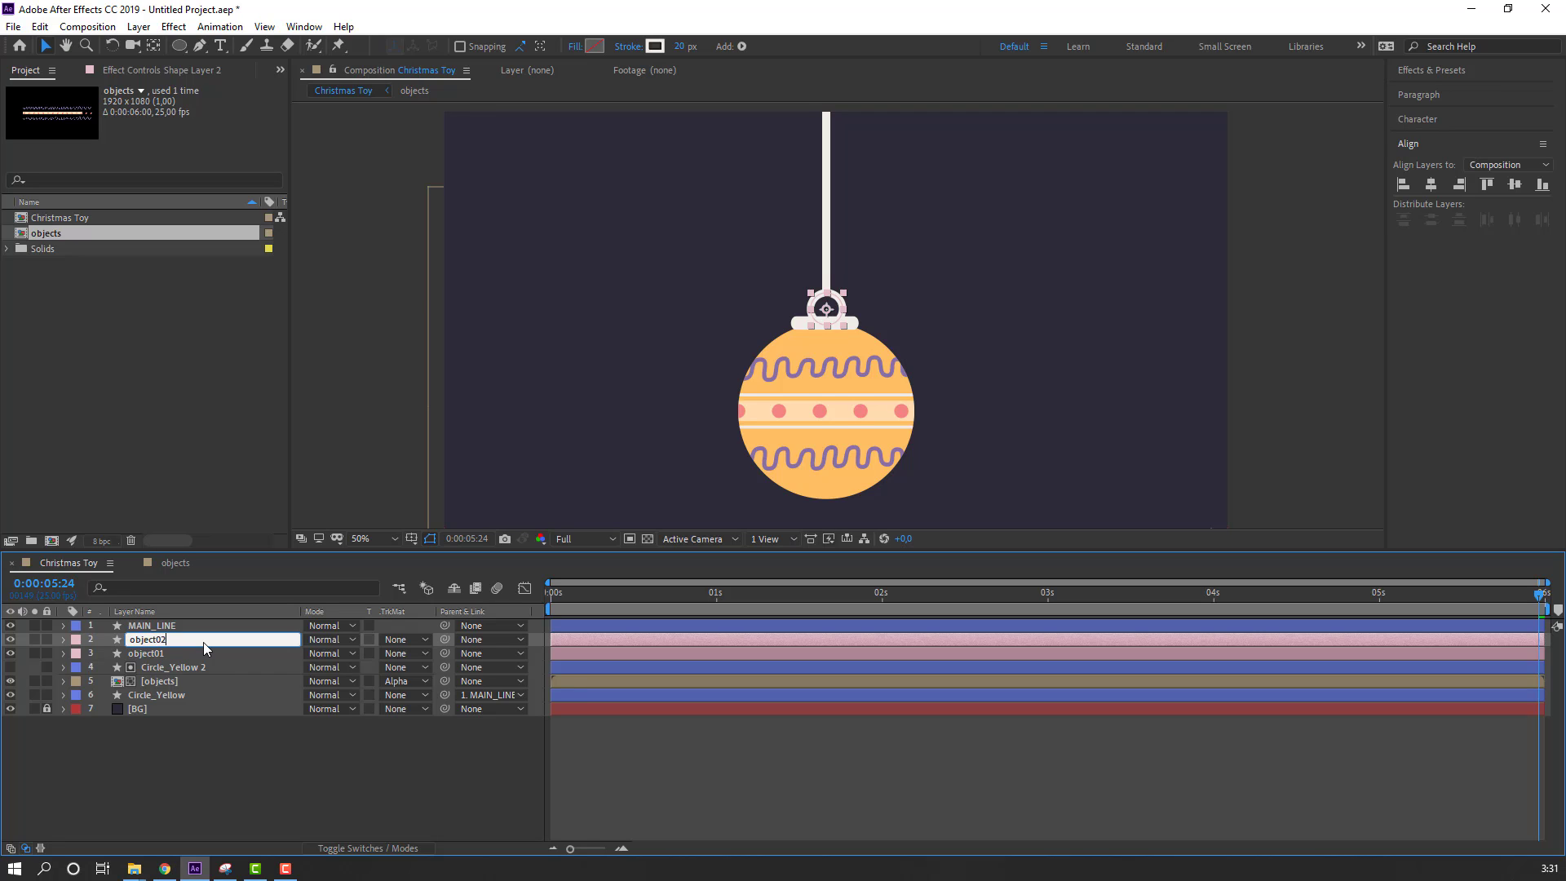
key("Return")
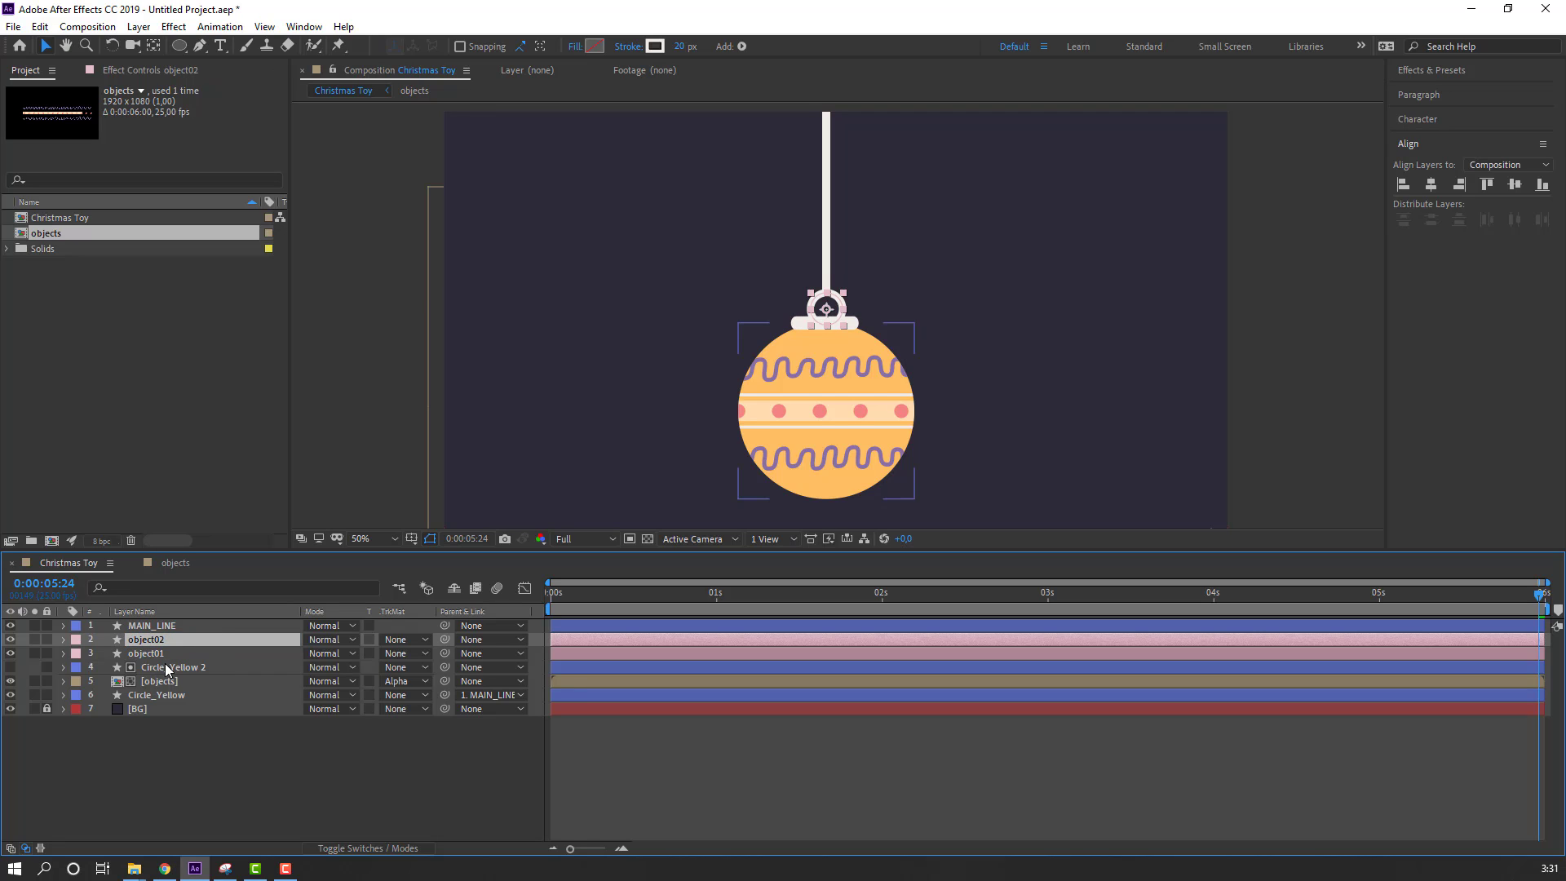
Step: Parent the object01 and object02 layers to MAIN_LINE
left_click(168, 654, "ctrl")
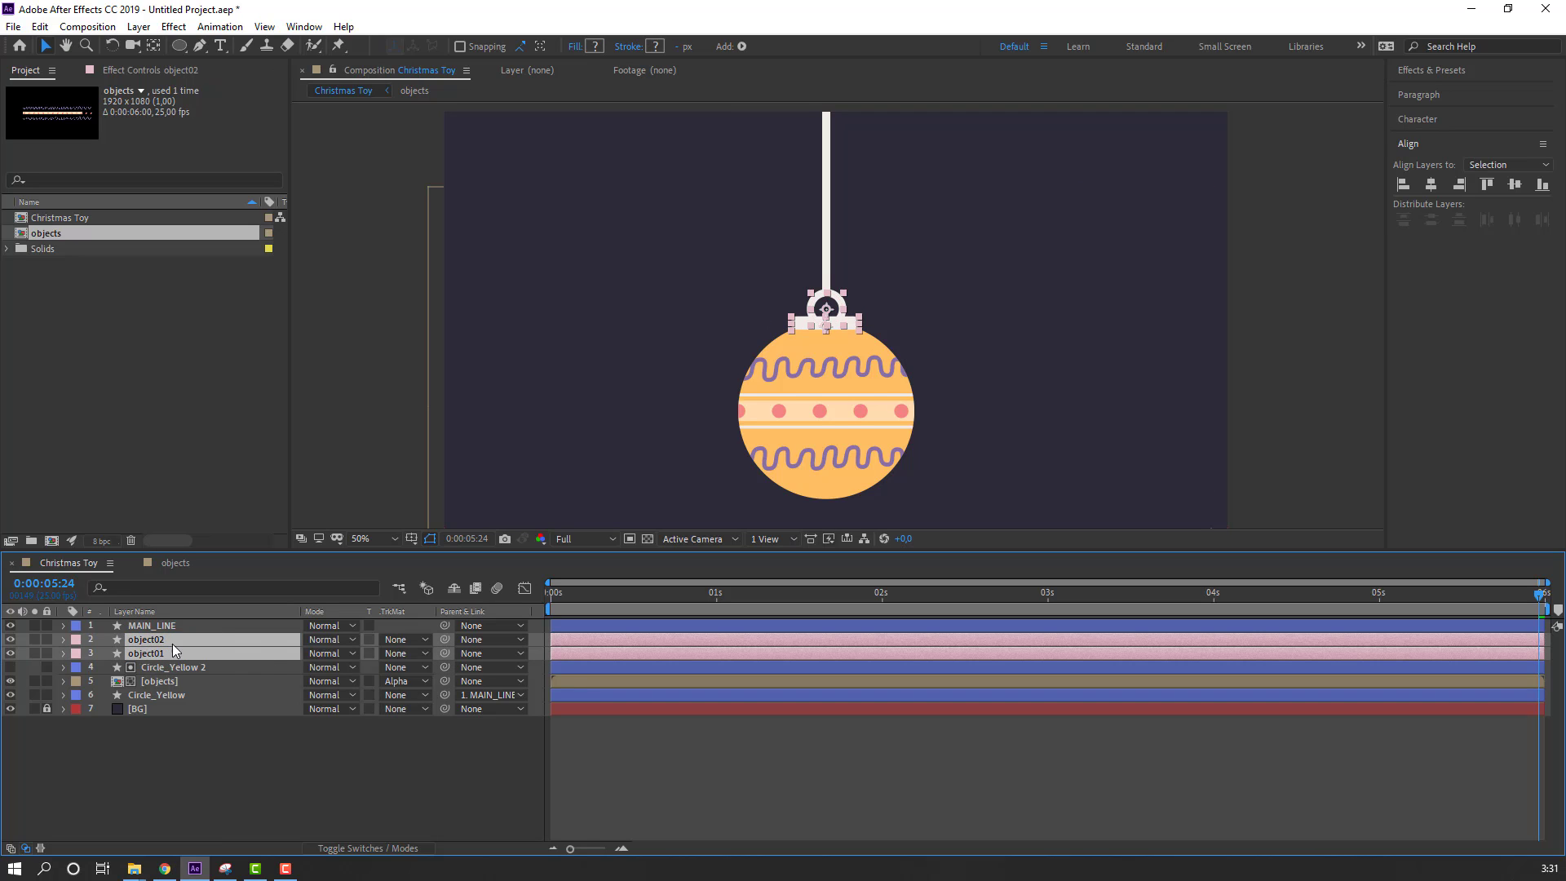
left_click_drag(445, 640, 131, 630)
Step: Try rotating the MAIN_LINE layer to test its parented layers, and undo the rotation
left_click(163, 626)
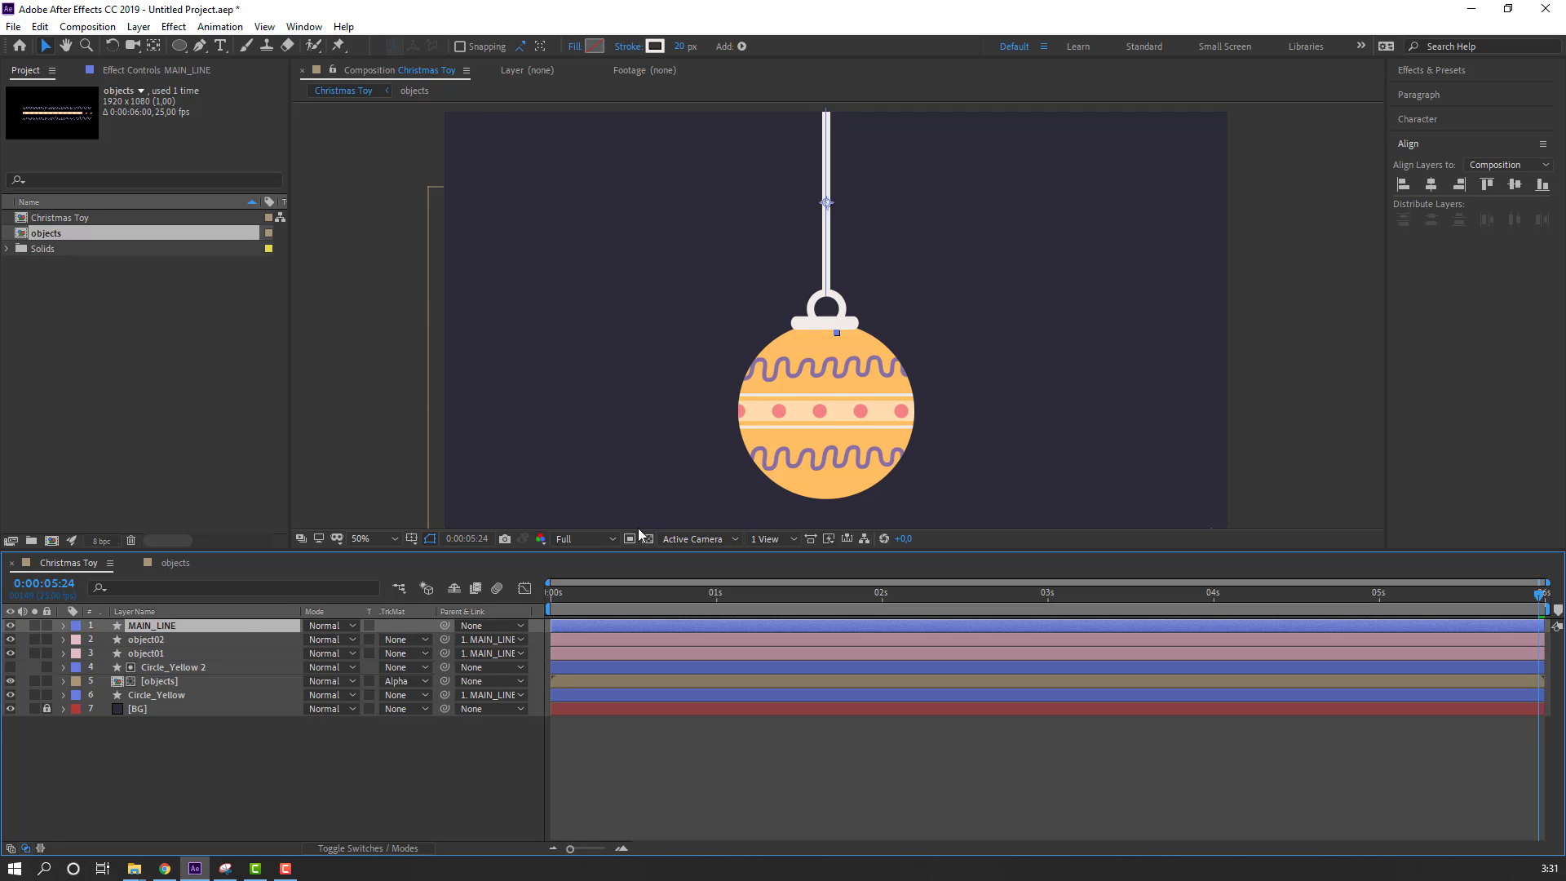
key("r")
mouse_move(325, 639)
left_mouse_down()
mouse_move(311, 641)
mouse_move(337, 641)
left_mouse_up()
key("ctrl+z")
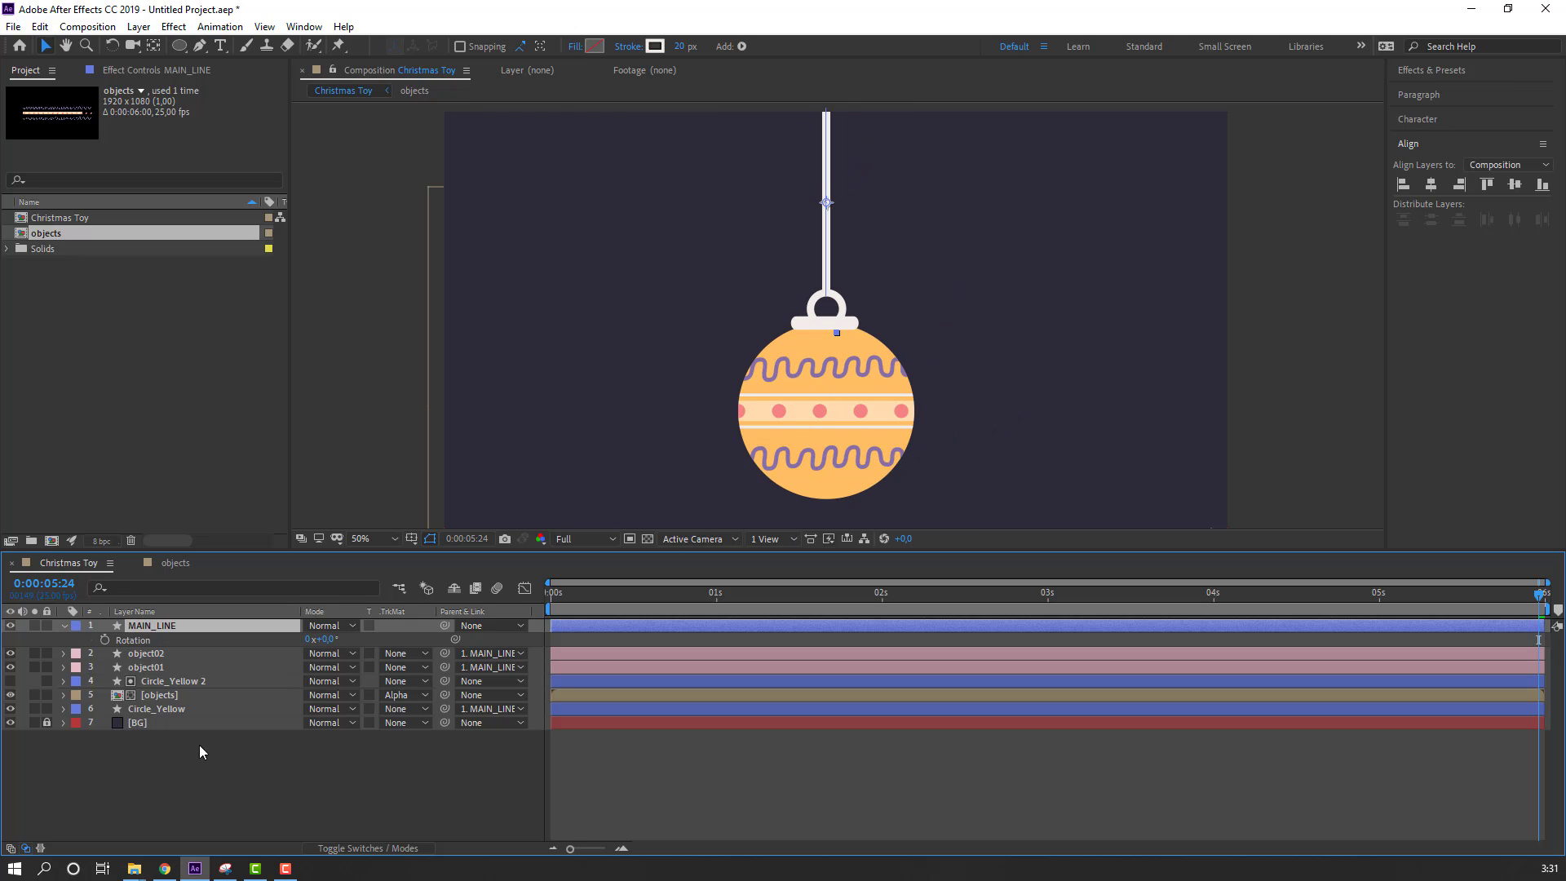
Step: Parent the Circle_Yellow 2 and objects layers to Circle_Yellow and test the hierarchy by briefly rotating MAIN_LINE
left_click(184, 680)
left_click(178, 699, "shift")
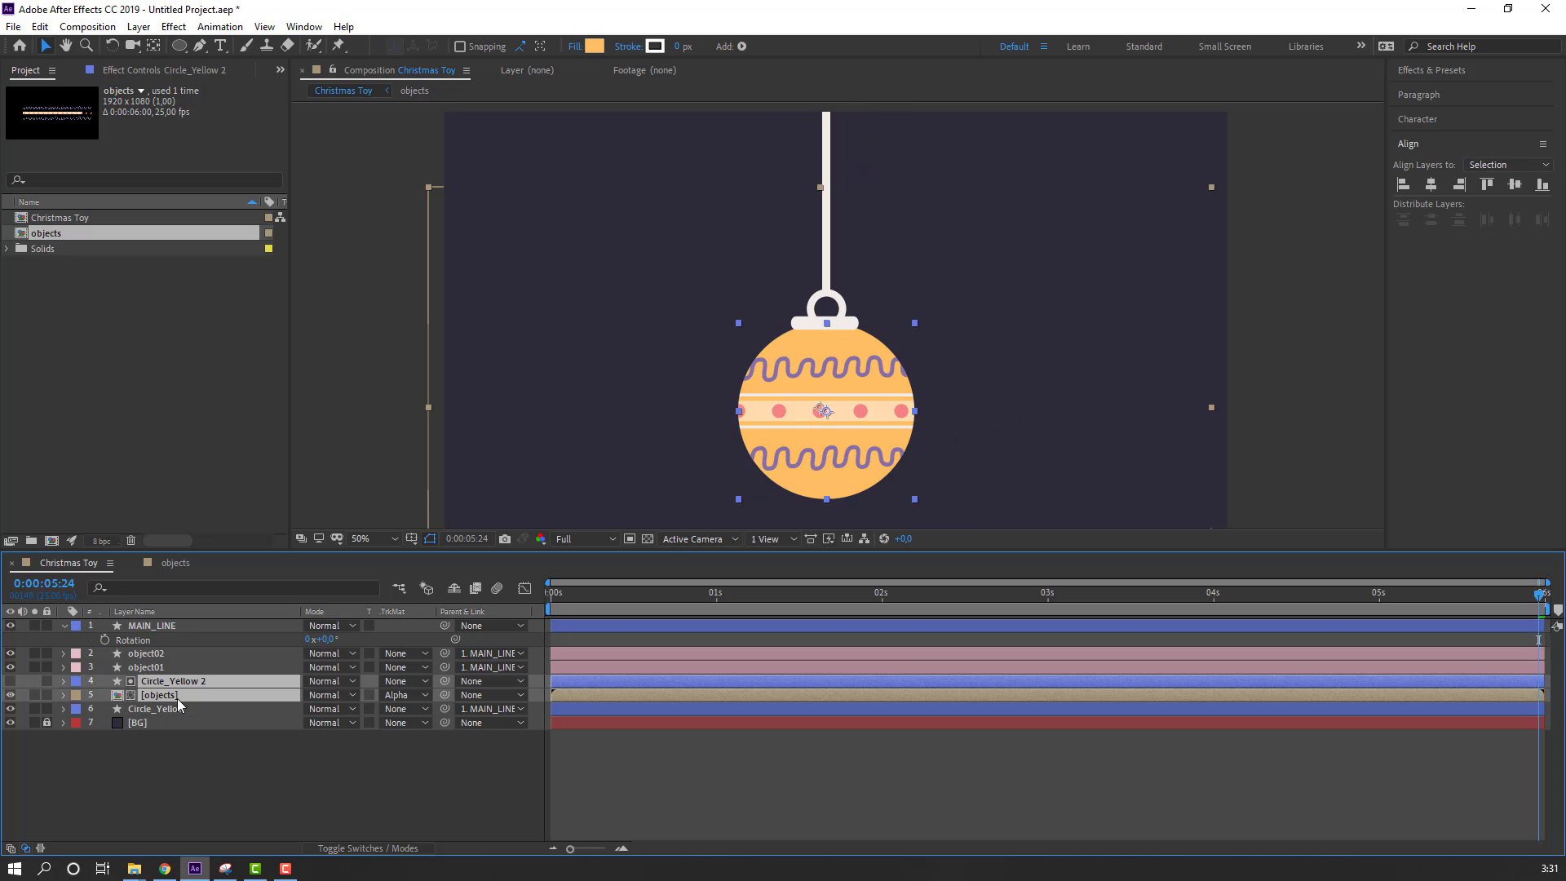
left_click_drag(445, 680, 173, 709)
left_click(230, 782)
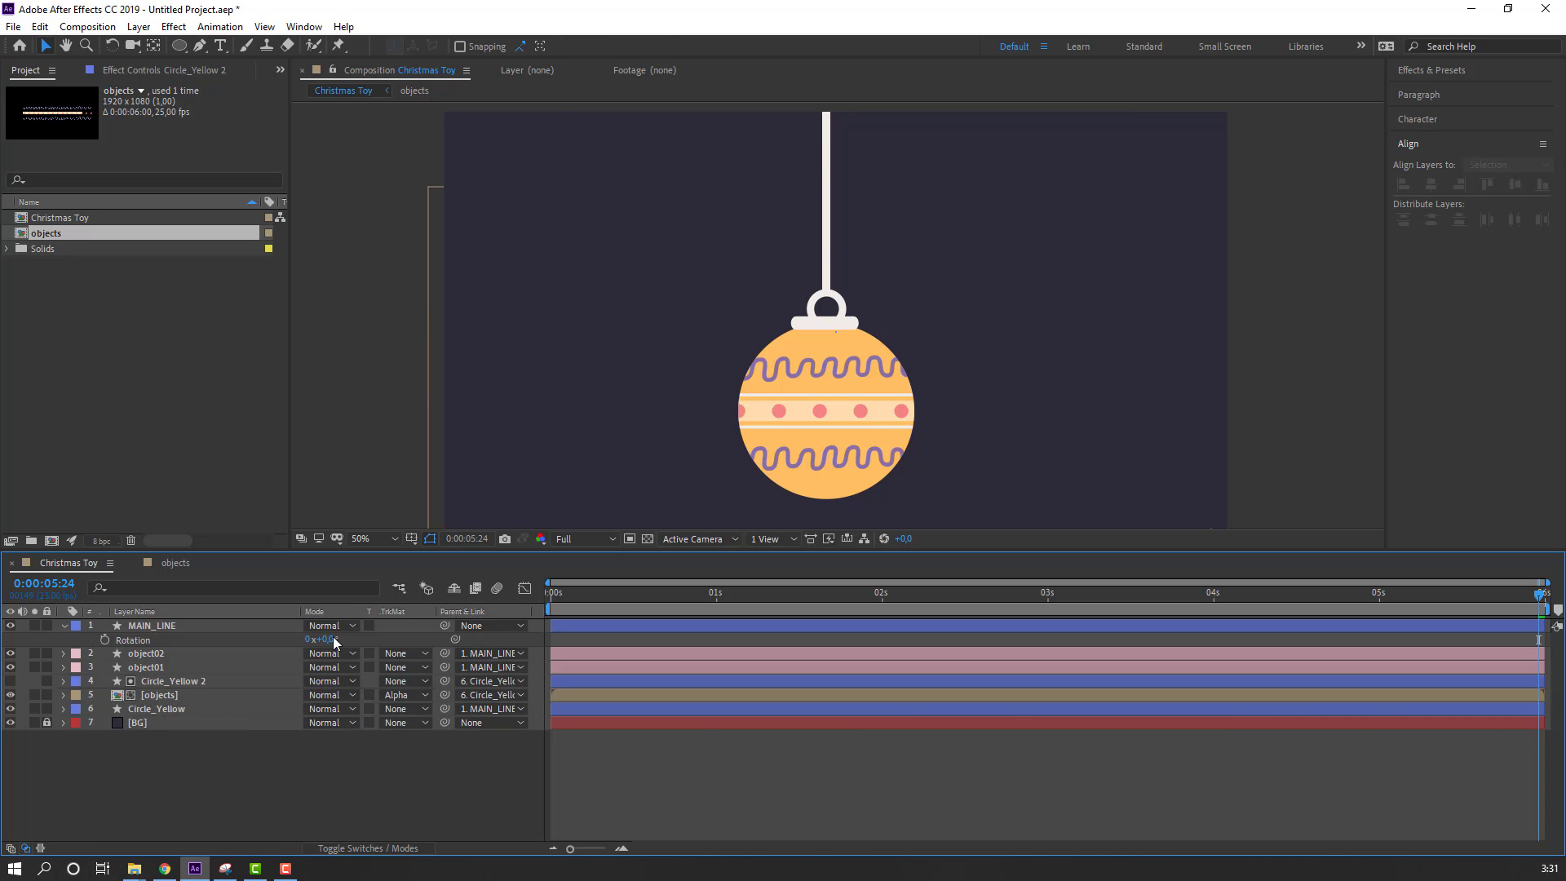
mouse_move(325, 640)
left_mouse_down()
mouse_move(343, 639)
mouse_move(326, 639)
left_mouse_up()
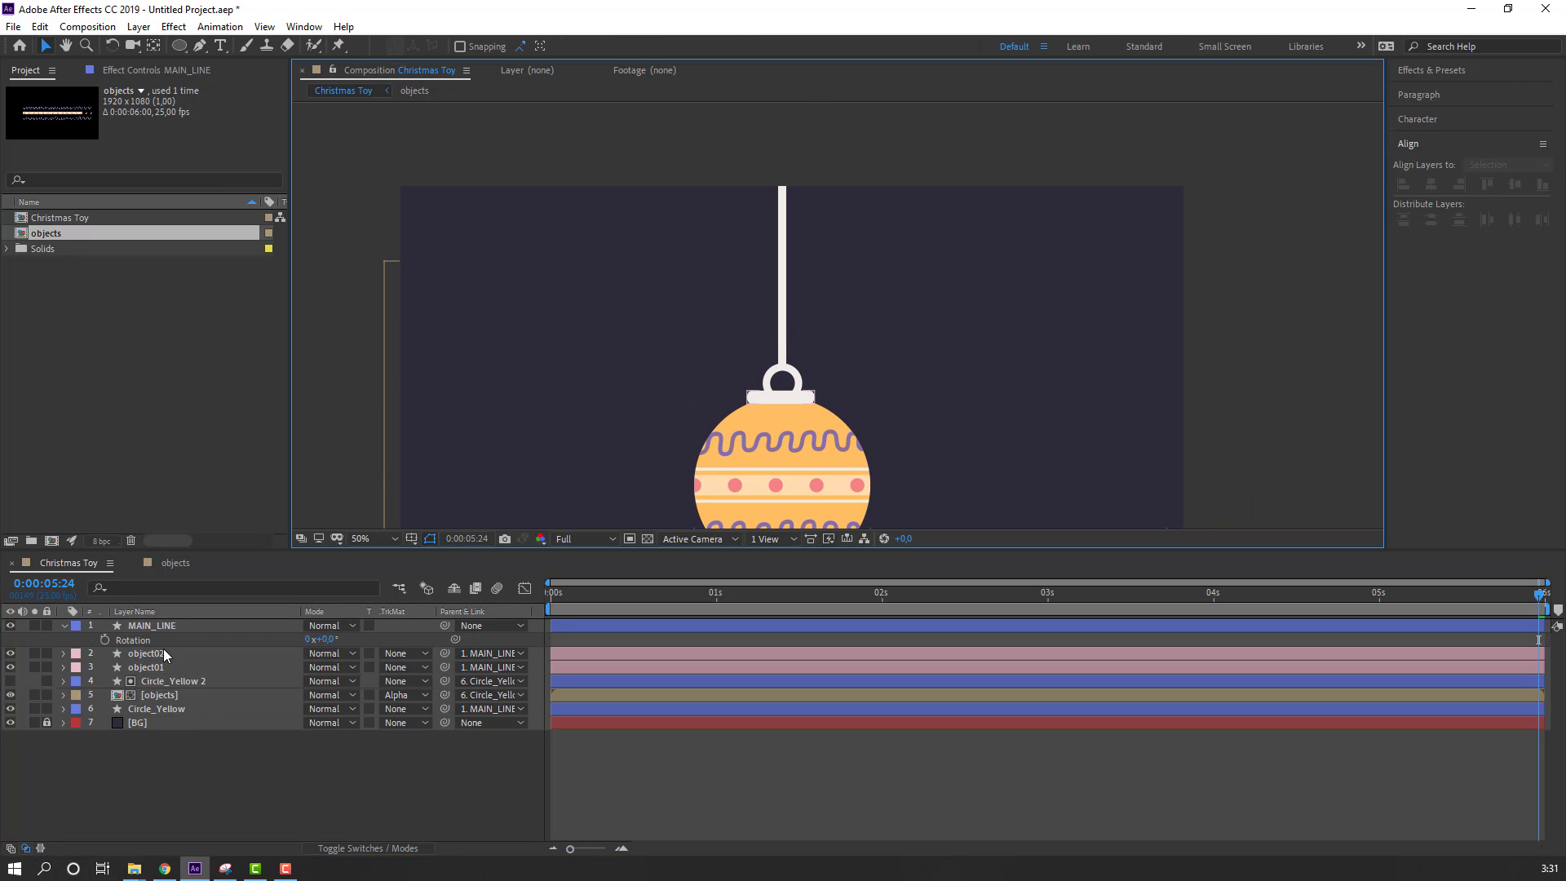
Step: Move MAIN_LINE's anchor point to the line's upper end with the Pan Behind tool and return to the Selection tool
left_click(173, 626)
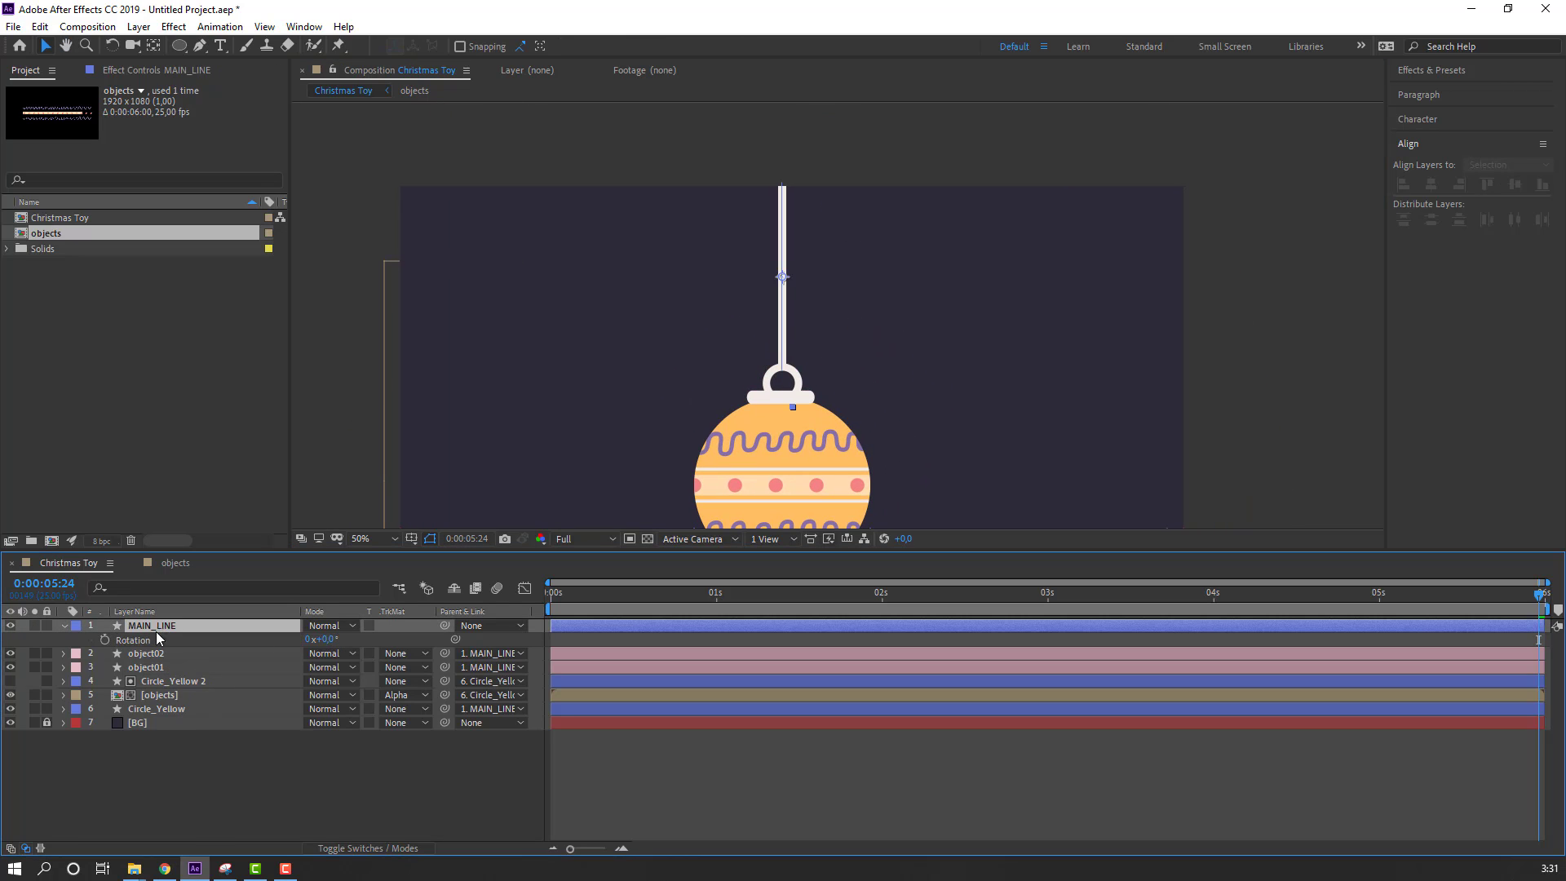
left_click(152, 48)
left_click_drag(786, 281, 795, 204)
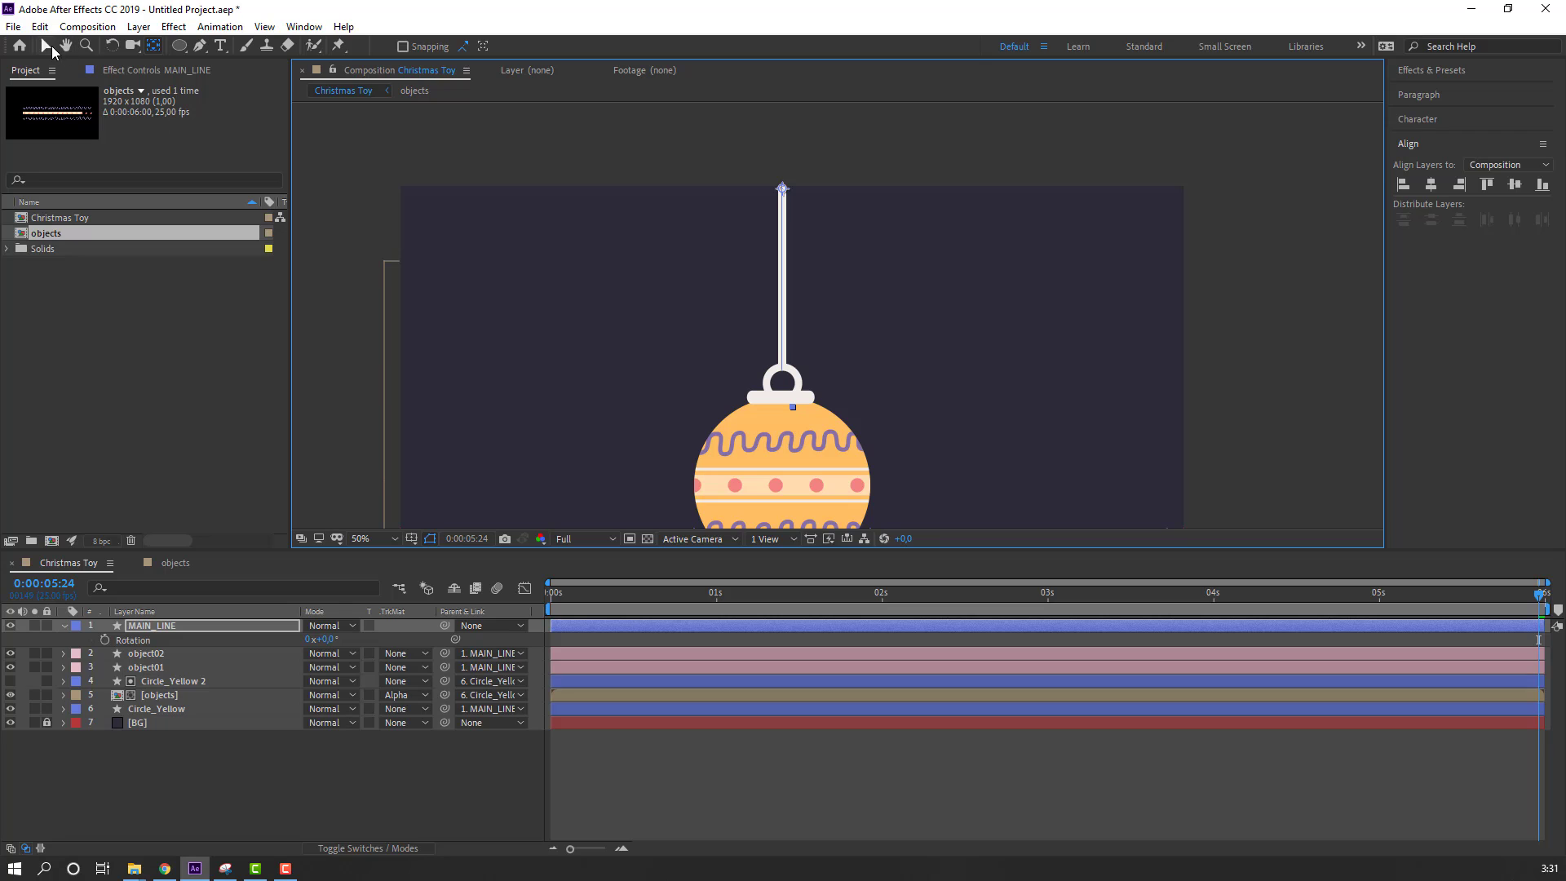
left_click(46, 45)
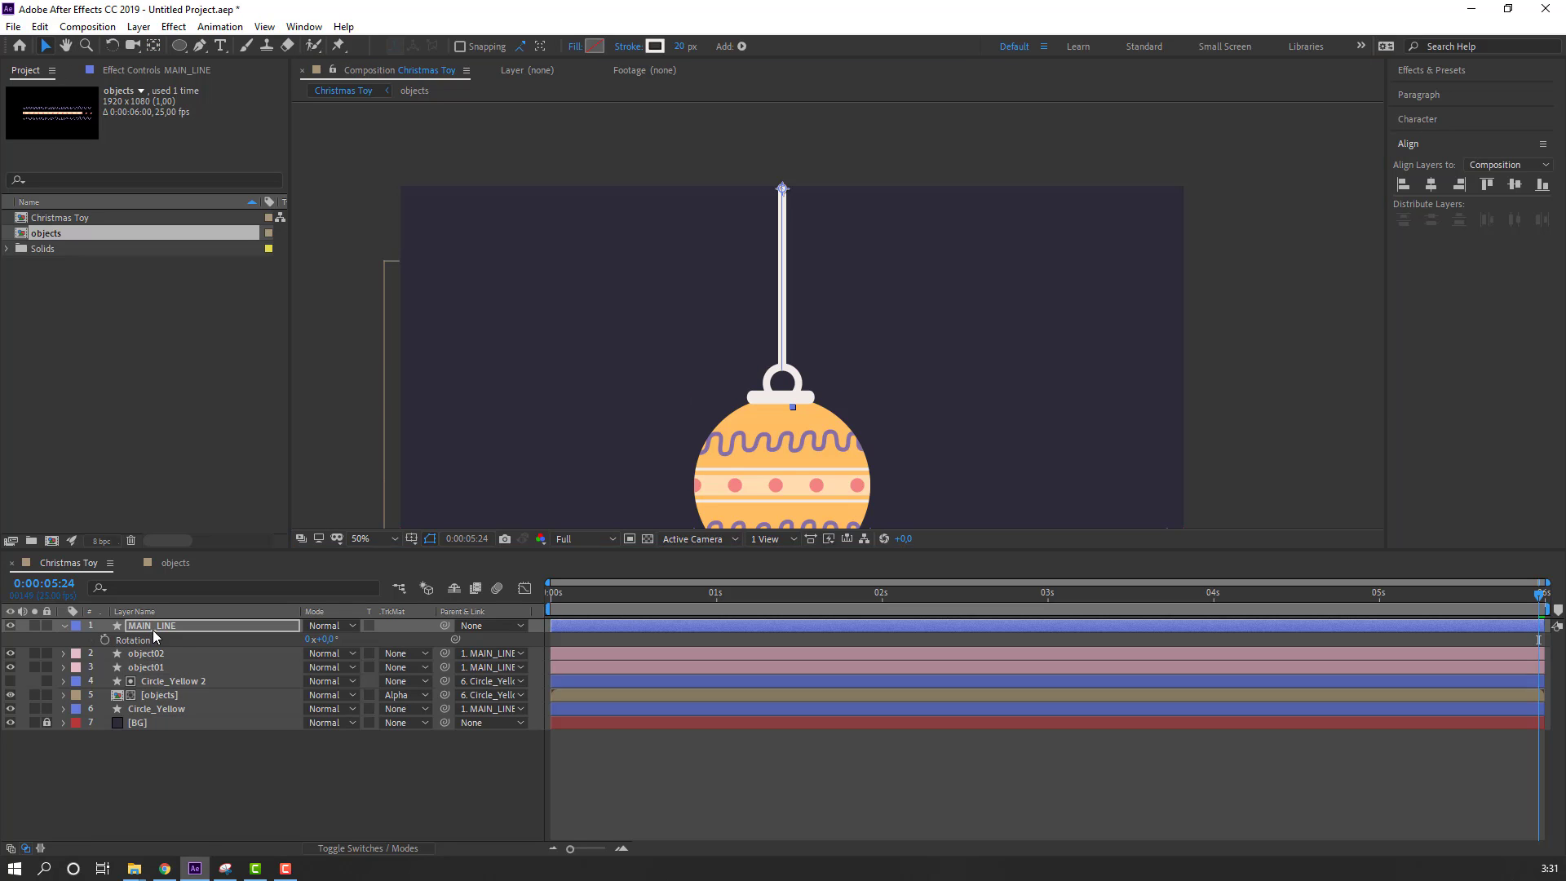
Step: Enable Rotation keyframing on MAIN_LINE at 0:00:00:00 and set the rotation to 5°
left_click(155, 628)
key("Home")
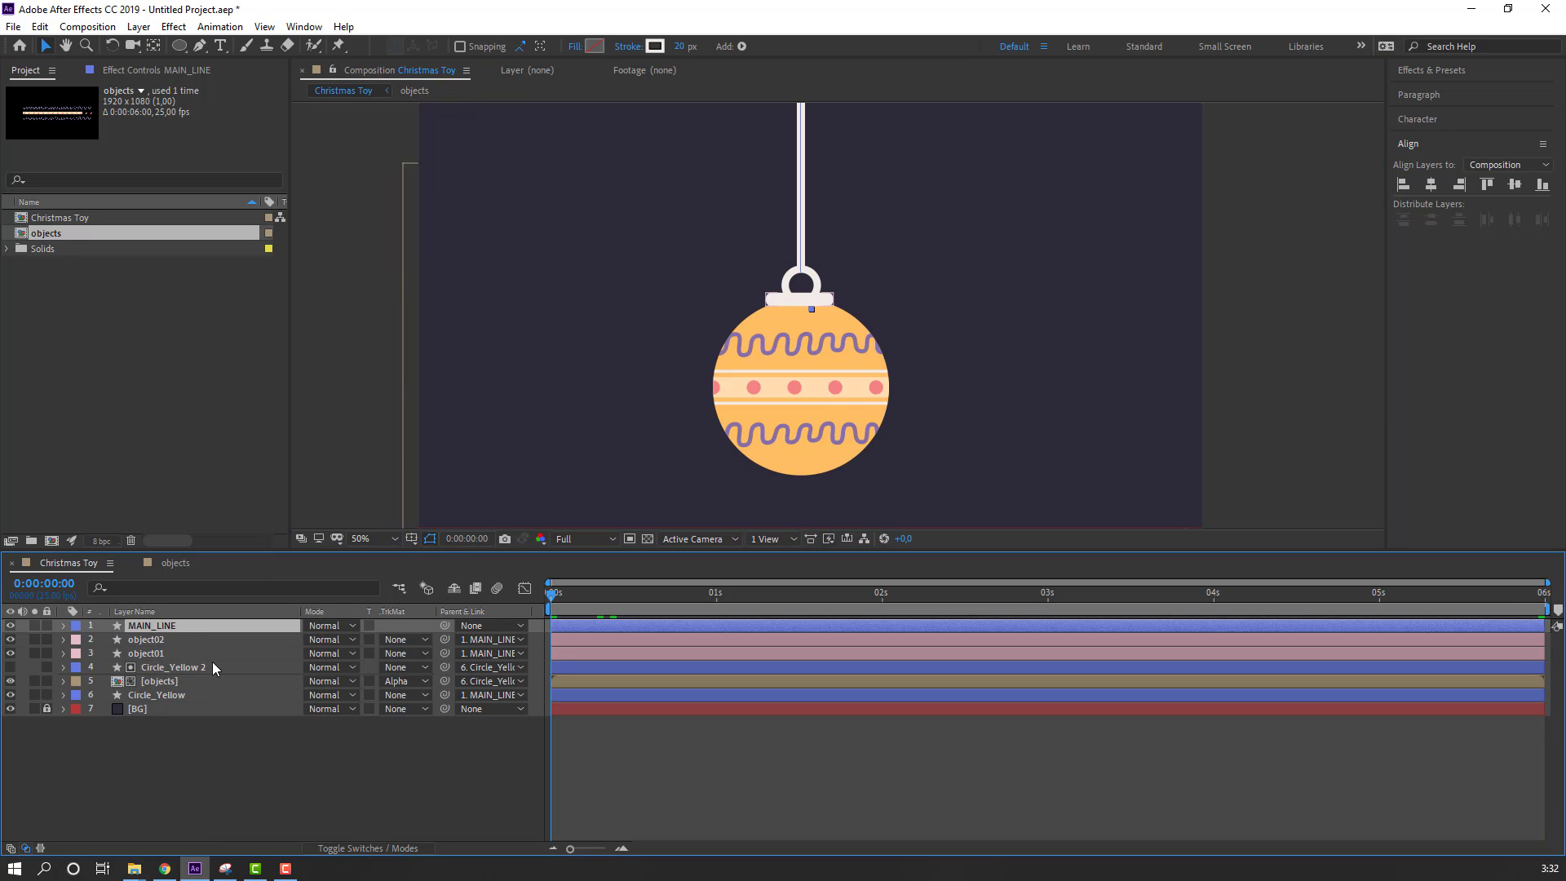
key("r")
left_click(104, 641)
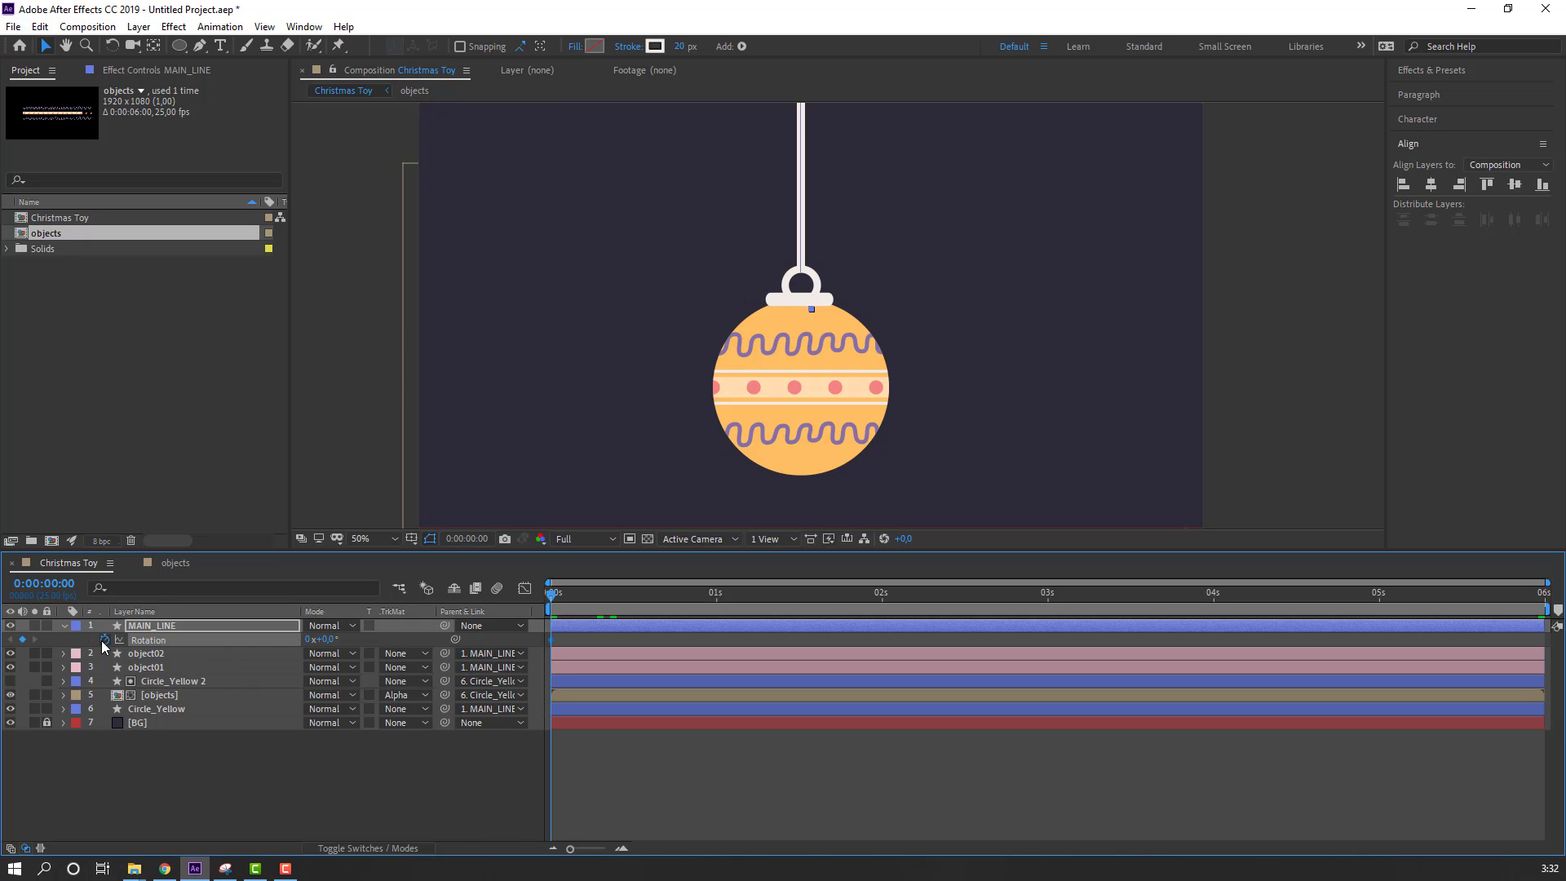
left_click(329, 643)
key("Return")
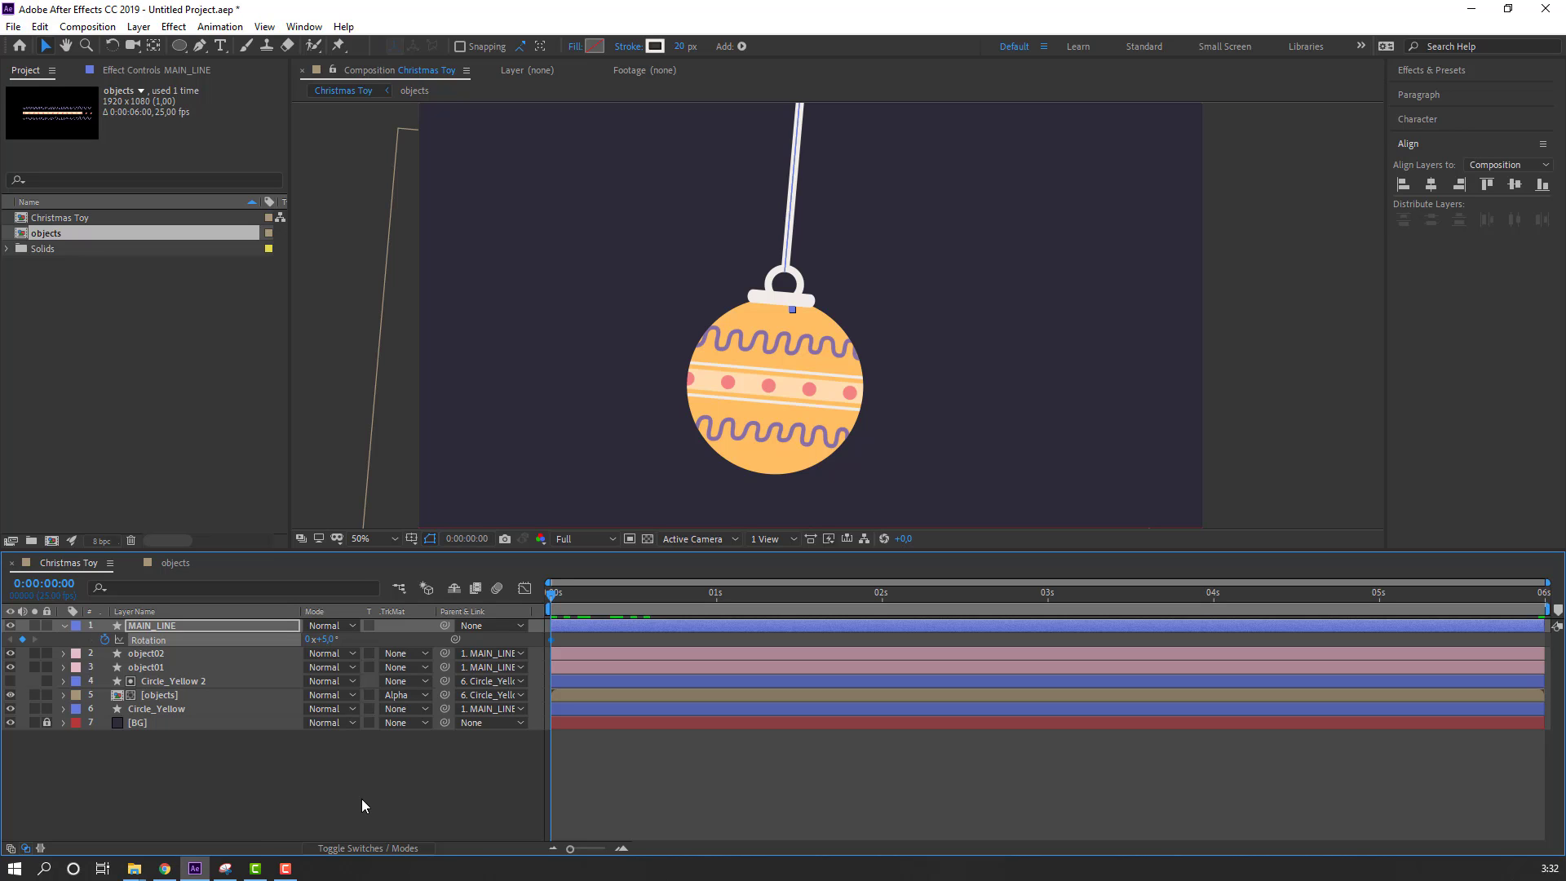
Step: Add MAIN_LINE Rotation keyframes of -5° at 0:00:00:10 and 5° at 0:00:00:20, and preview the swing
key("shift+Page_Down")
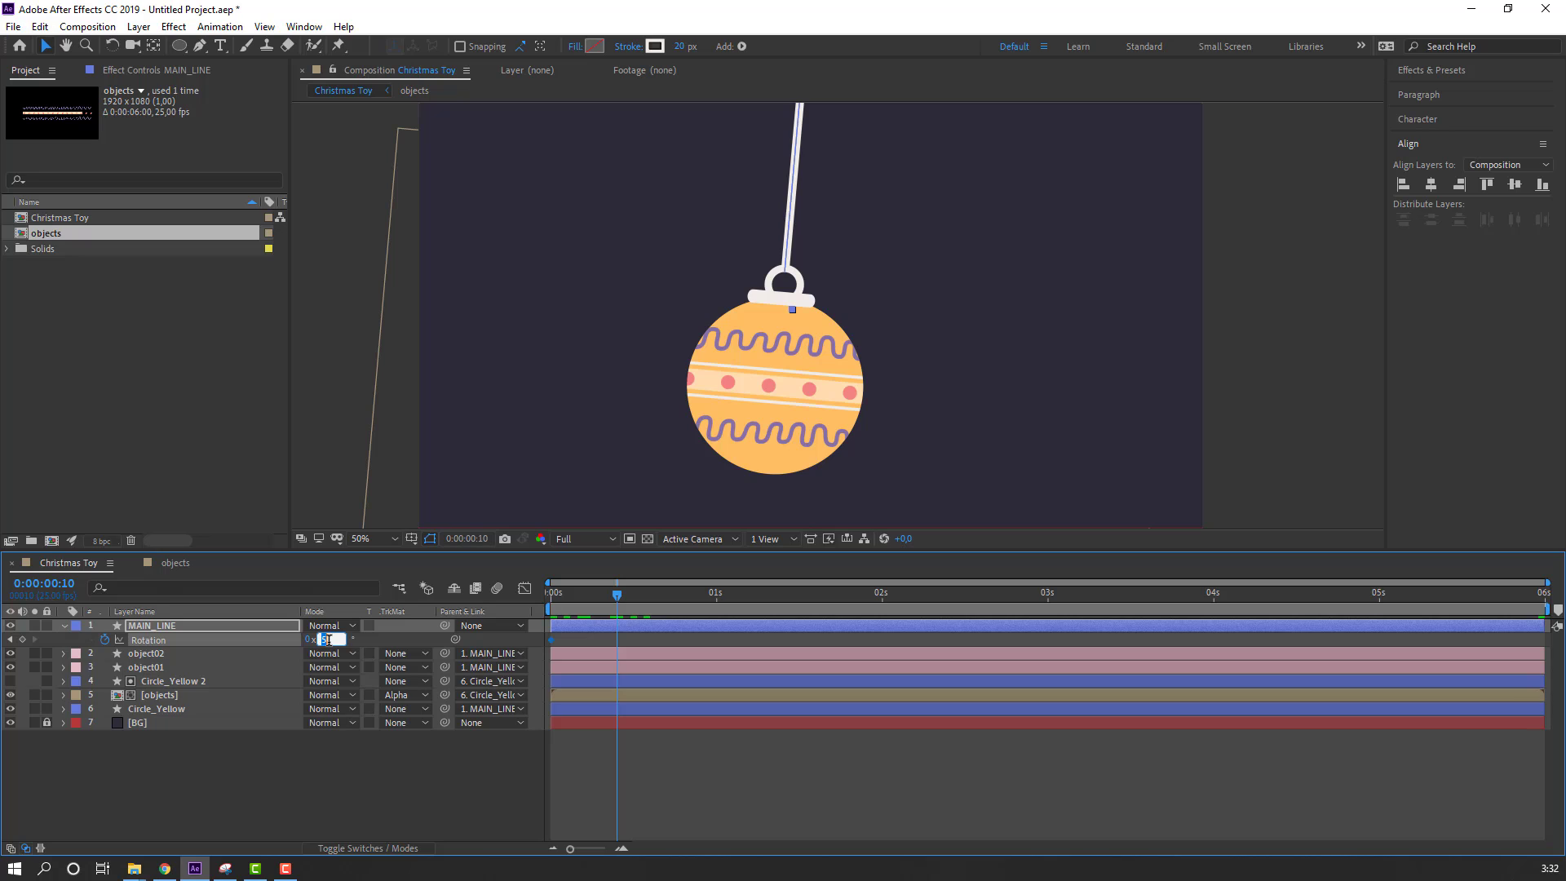
type("-5")
key("Return")
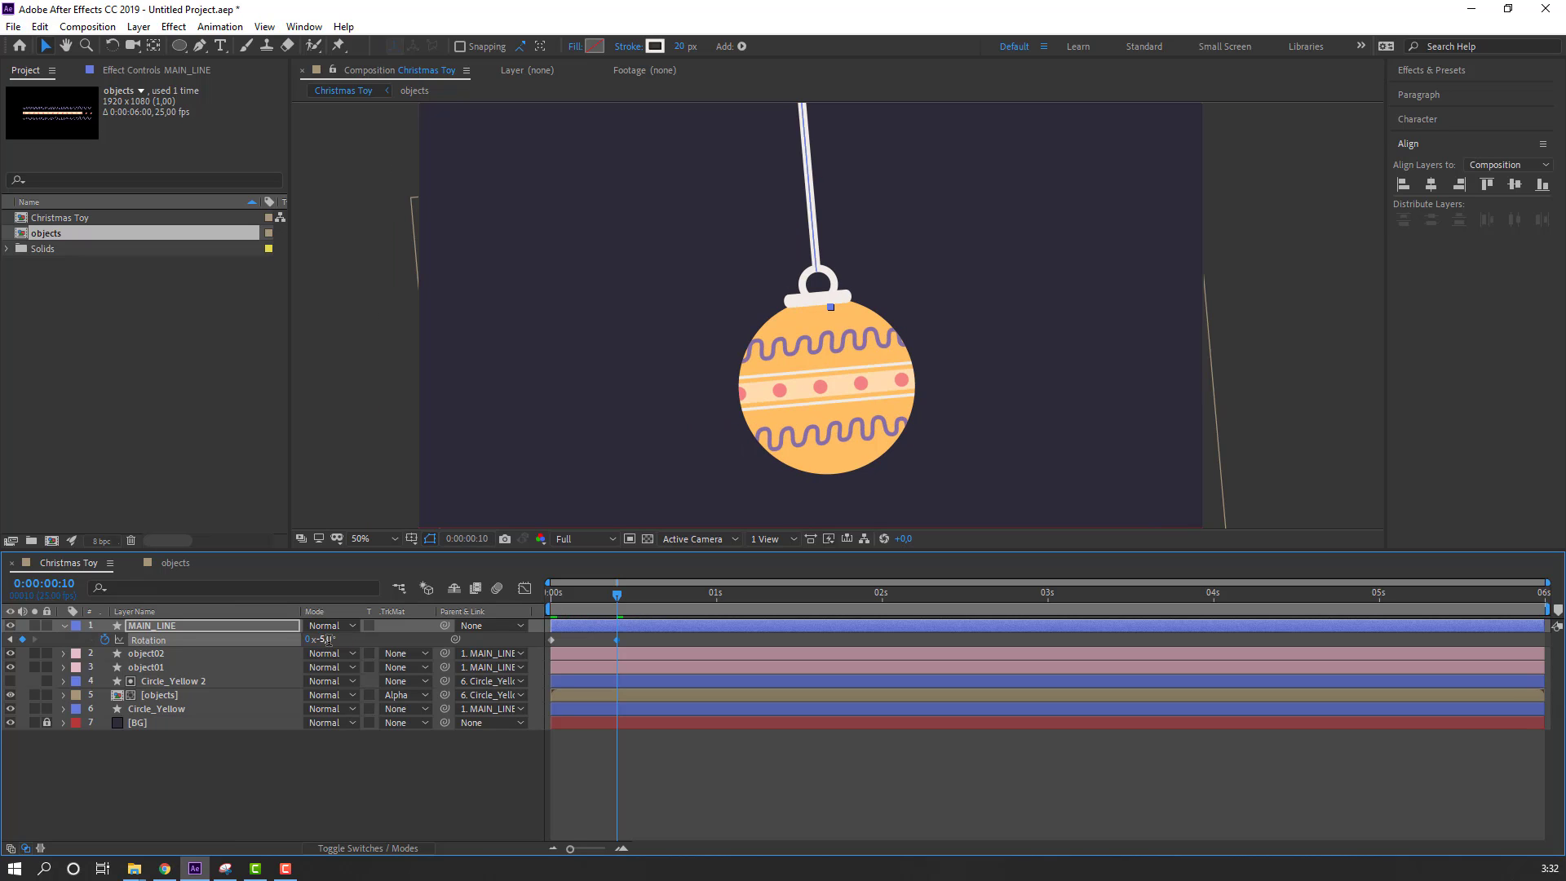
key("shift+Page_Down")
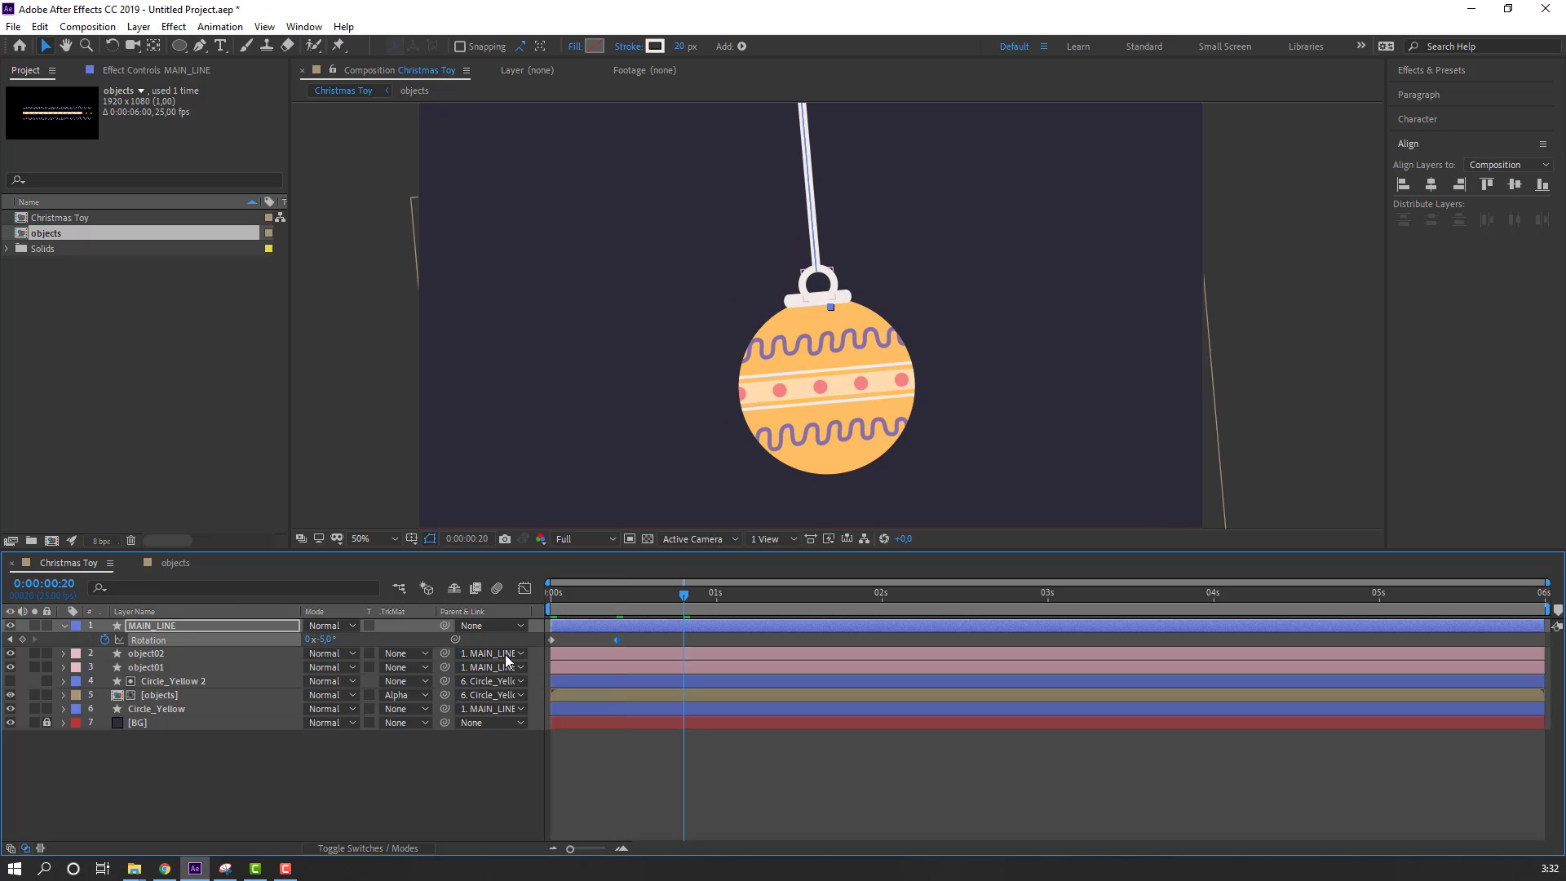
left_click(326, 637)
type("5")
key("Return")
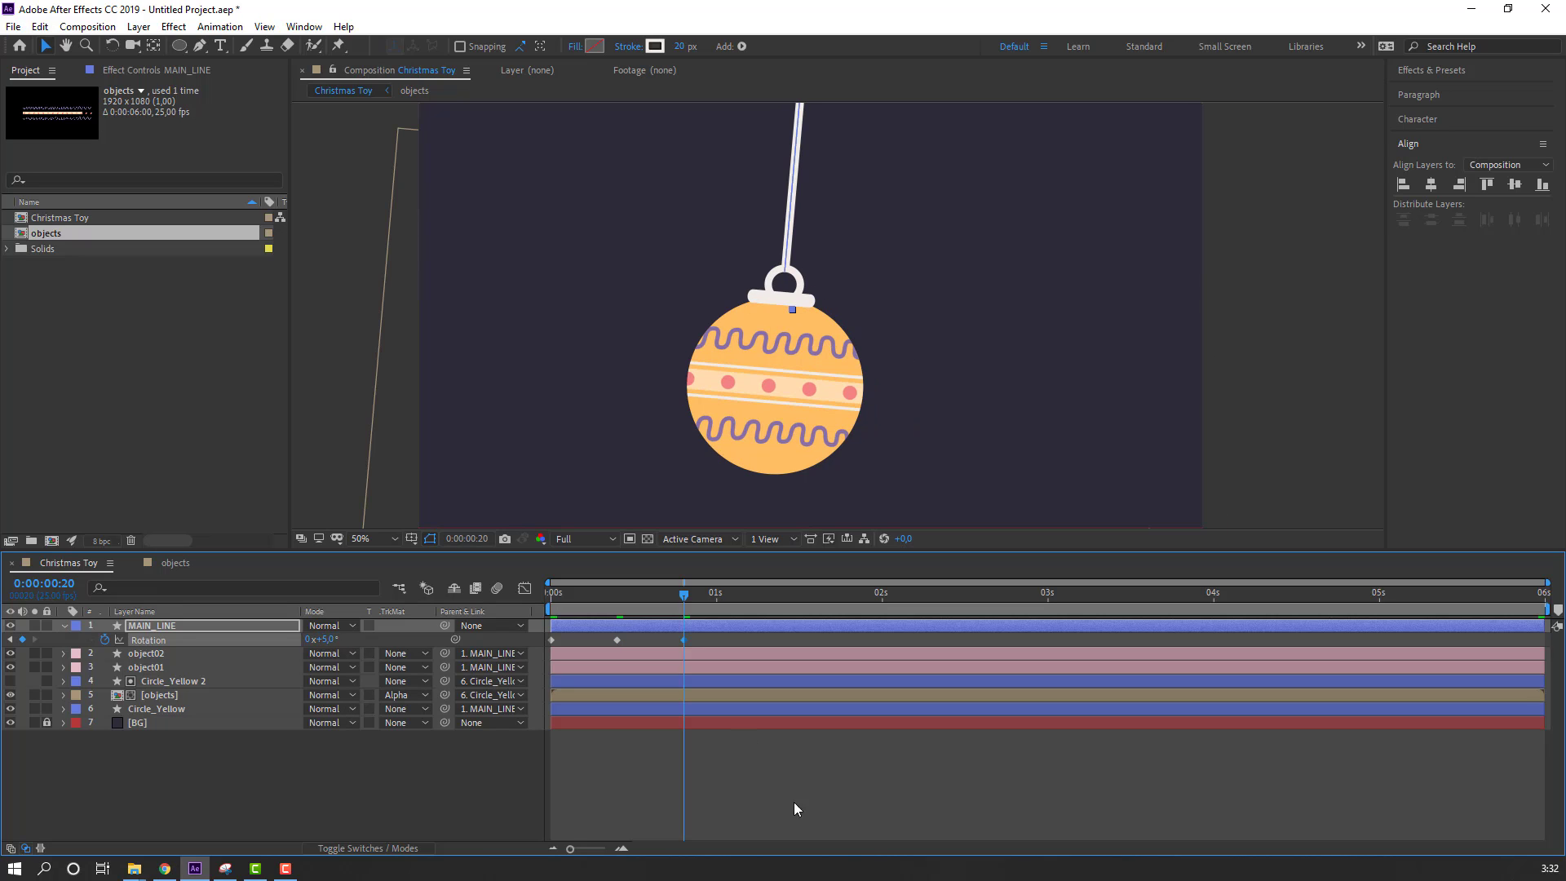
key("space")
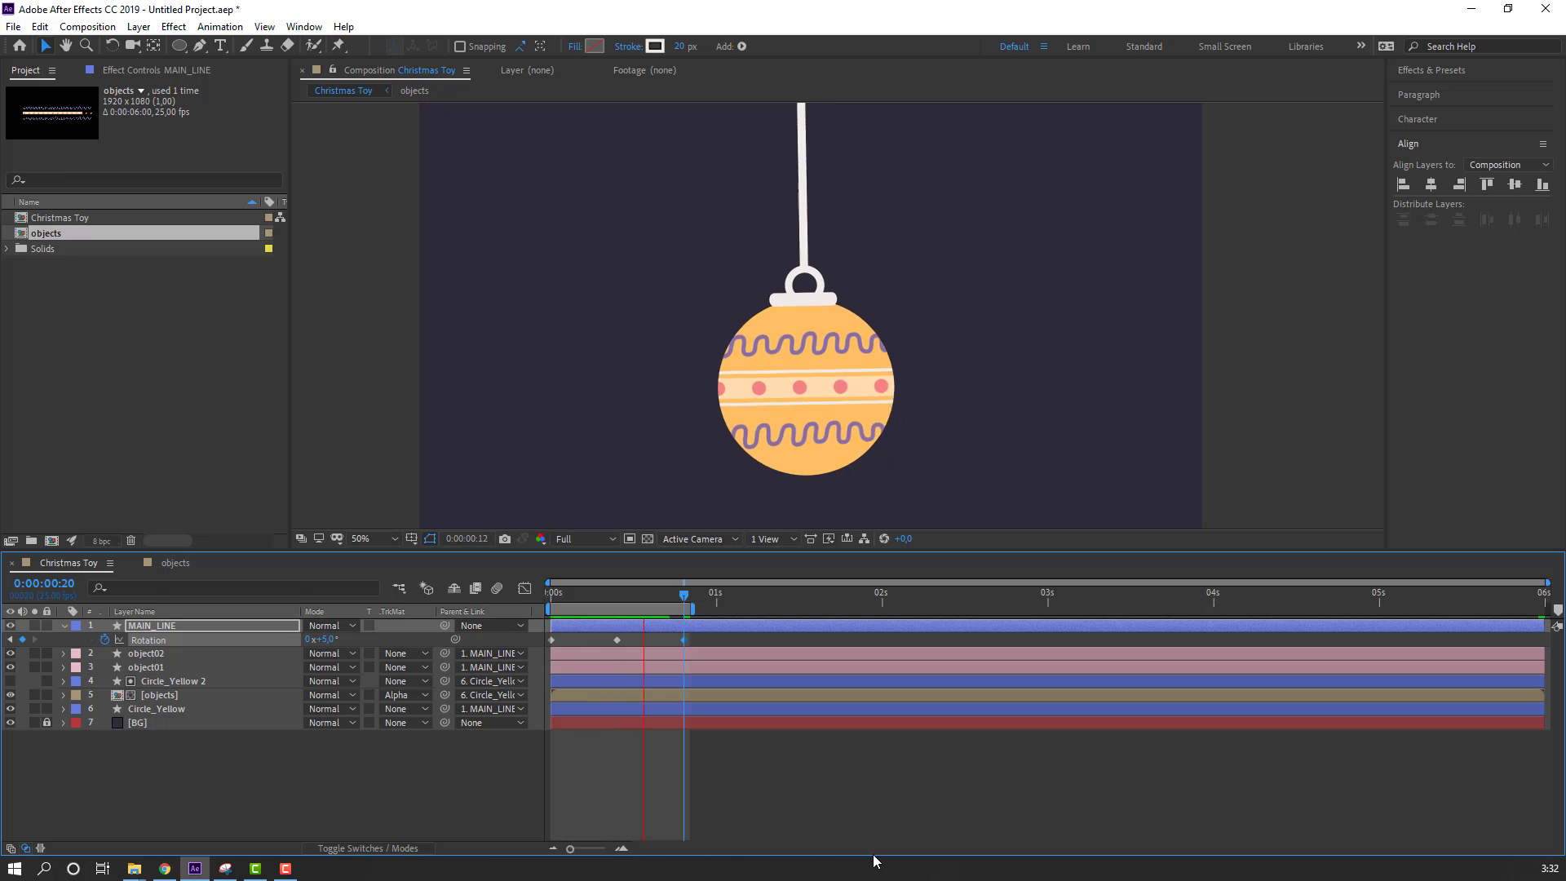
Step: Apply Easy Ease to all three Rotation keyframes of MAIN_LINE
left_click_drag(706, 635, 545, 656)
right_click(554, 641)
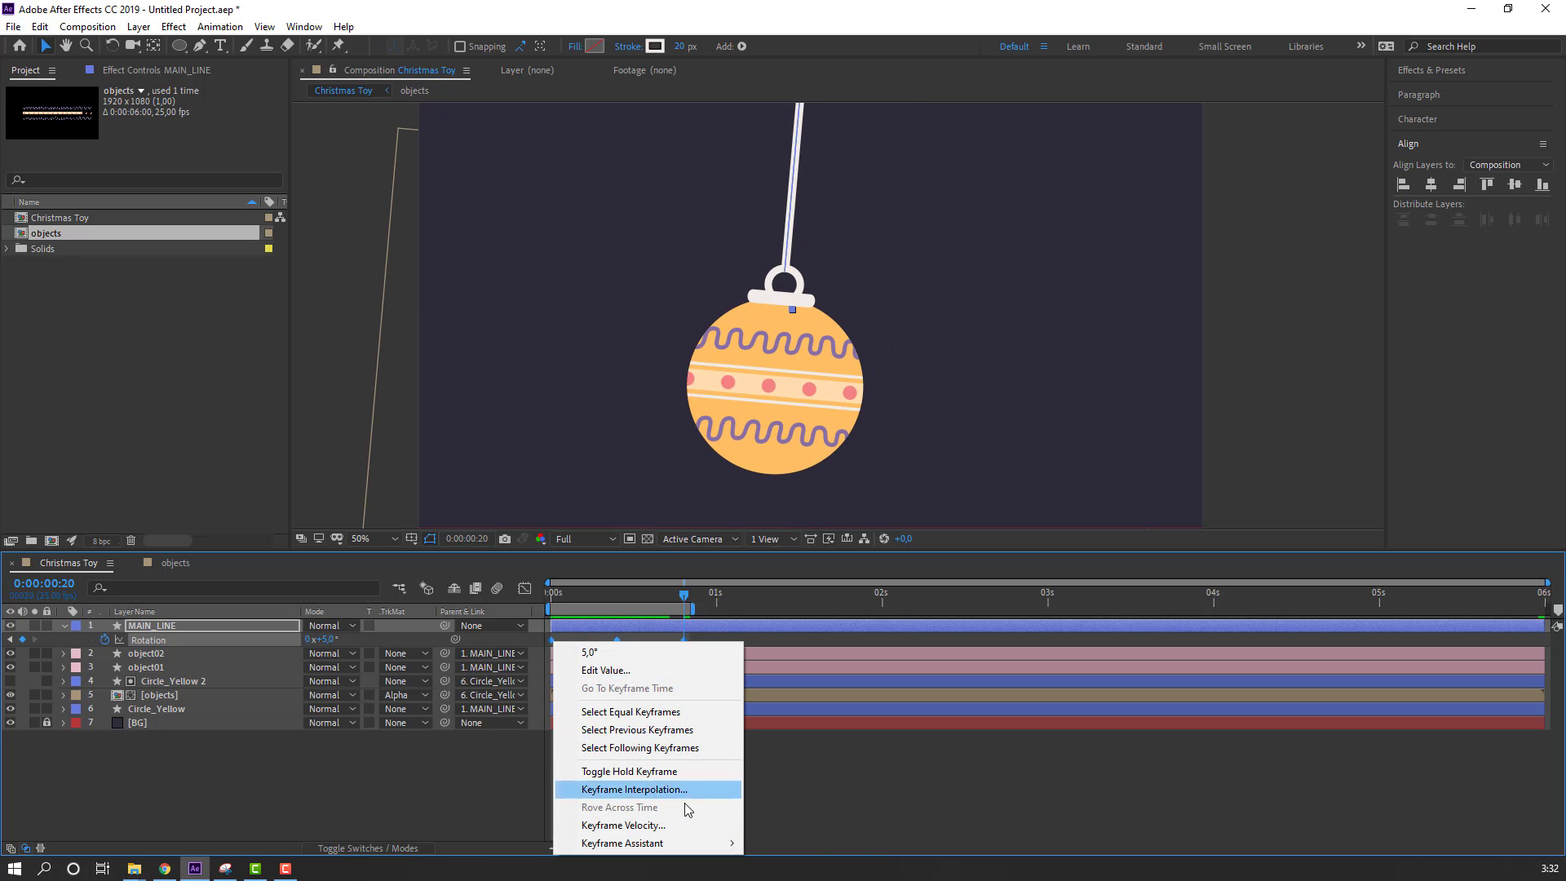
mouse_move(678, 849)
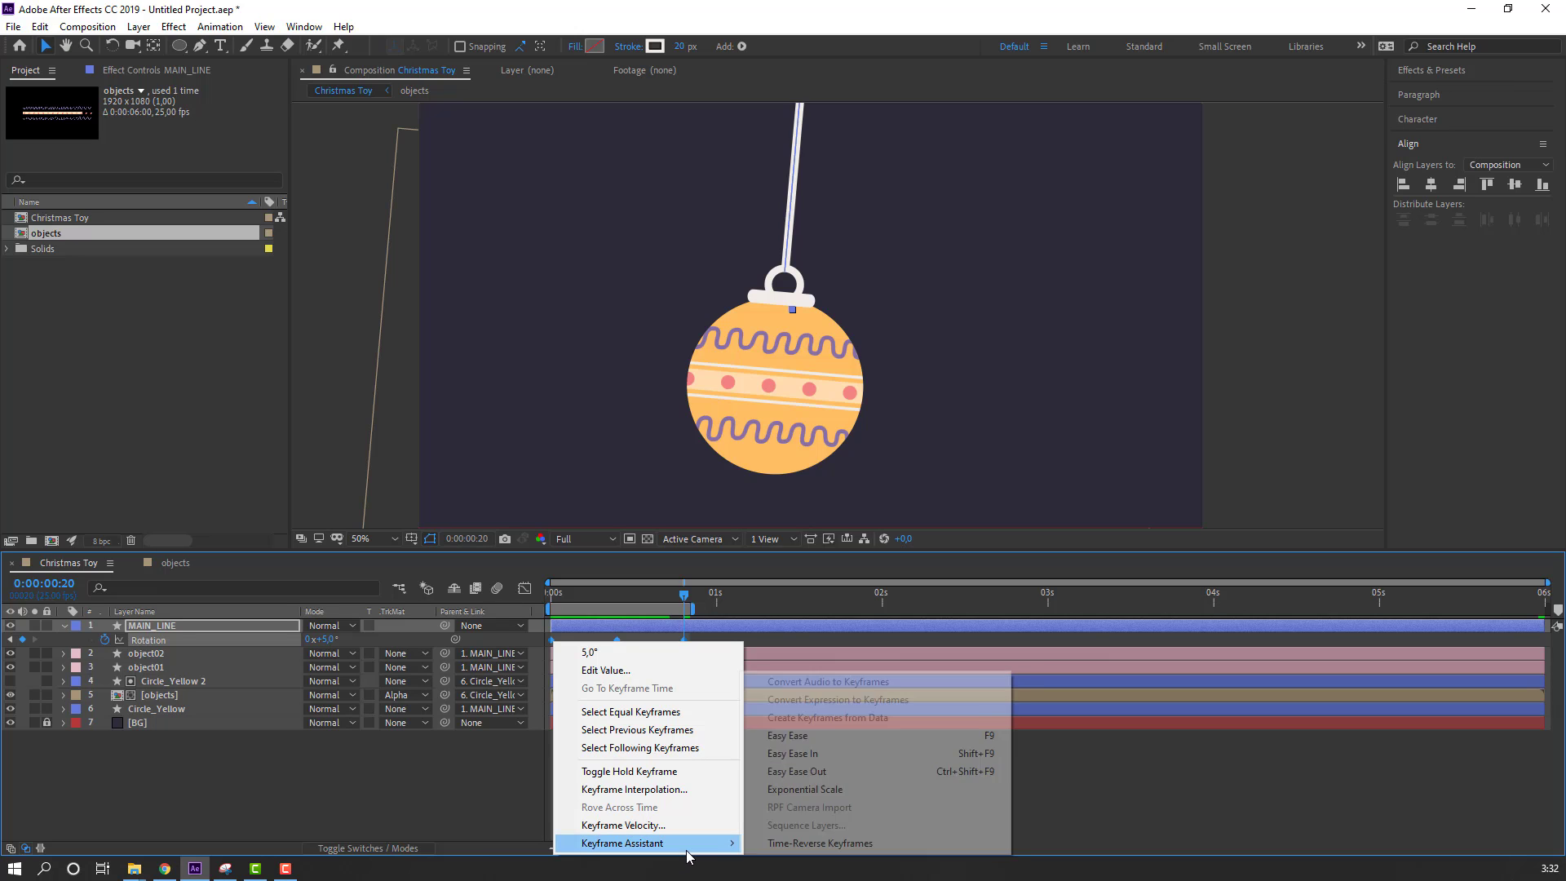
left_click(804, 734)
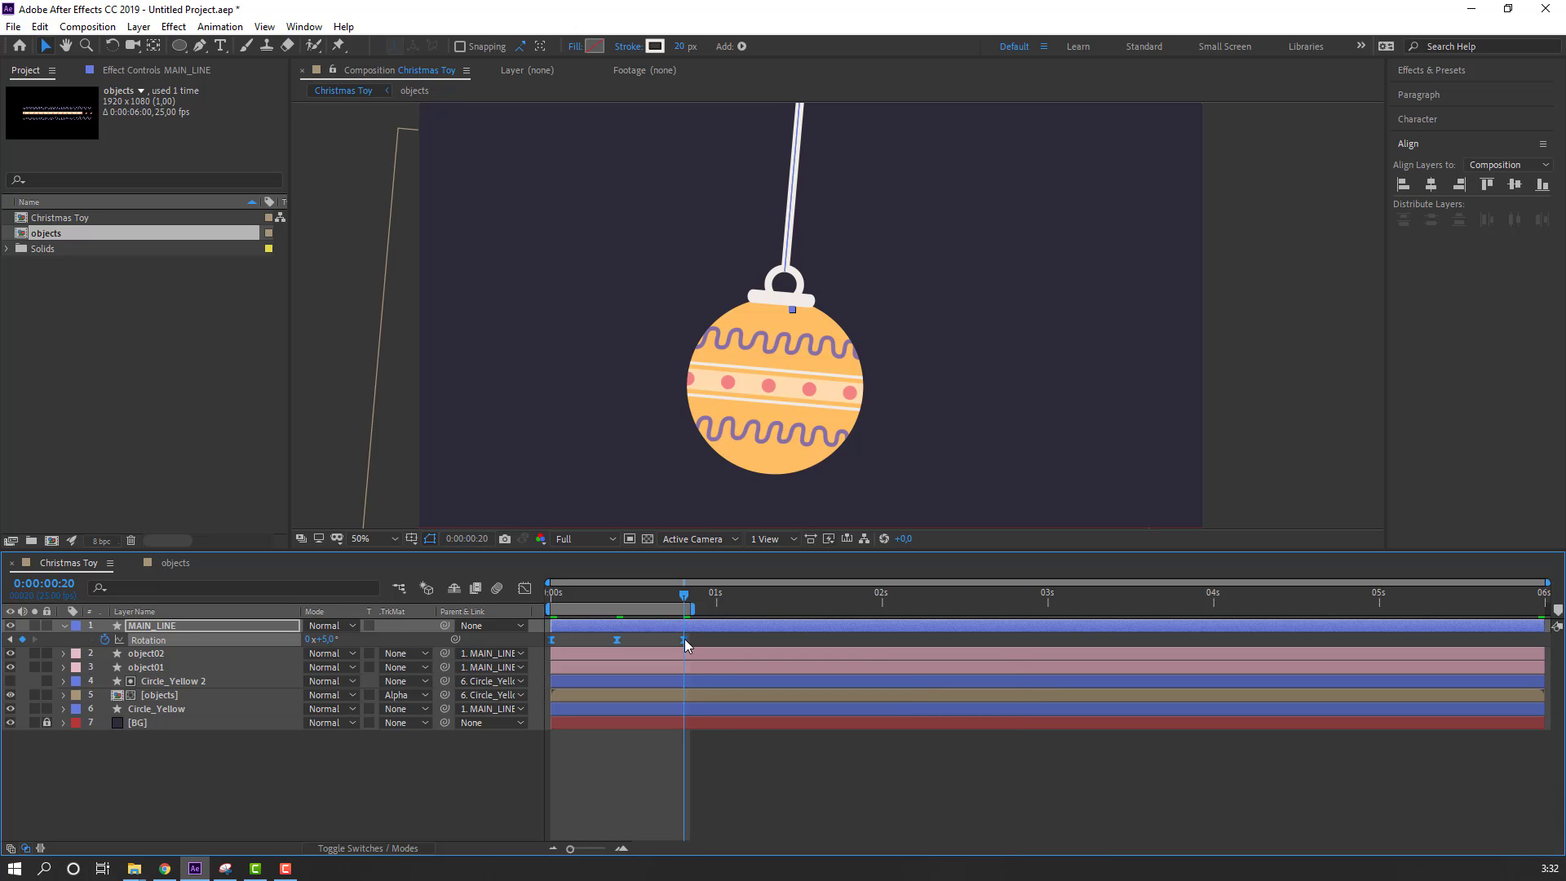
Step: Stretch MAIN_LINE's Rotation keyframes proportionally to end at 2 s, extend the work area to 2 s, and preview the slower swing
left_click_drag(684, 640, 881, 640)
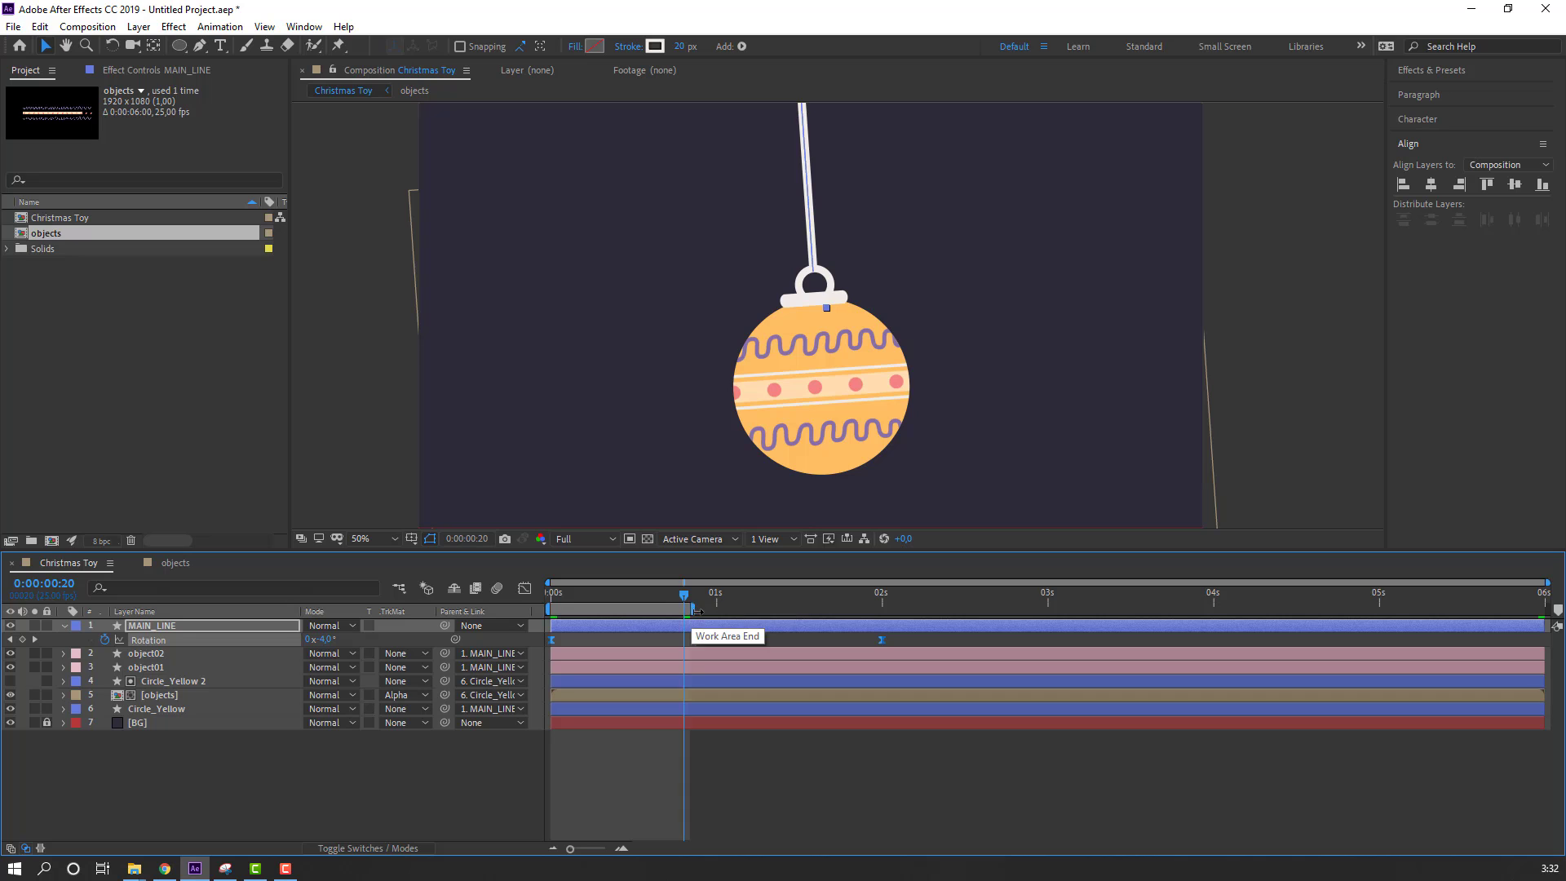
left_click_drag(693, 610, 883, 610)
key("space")
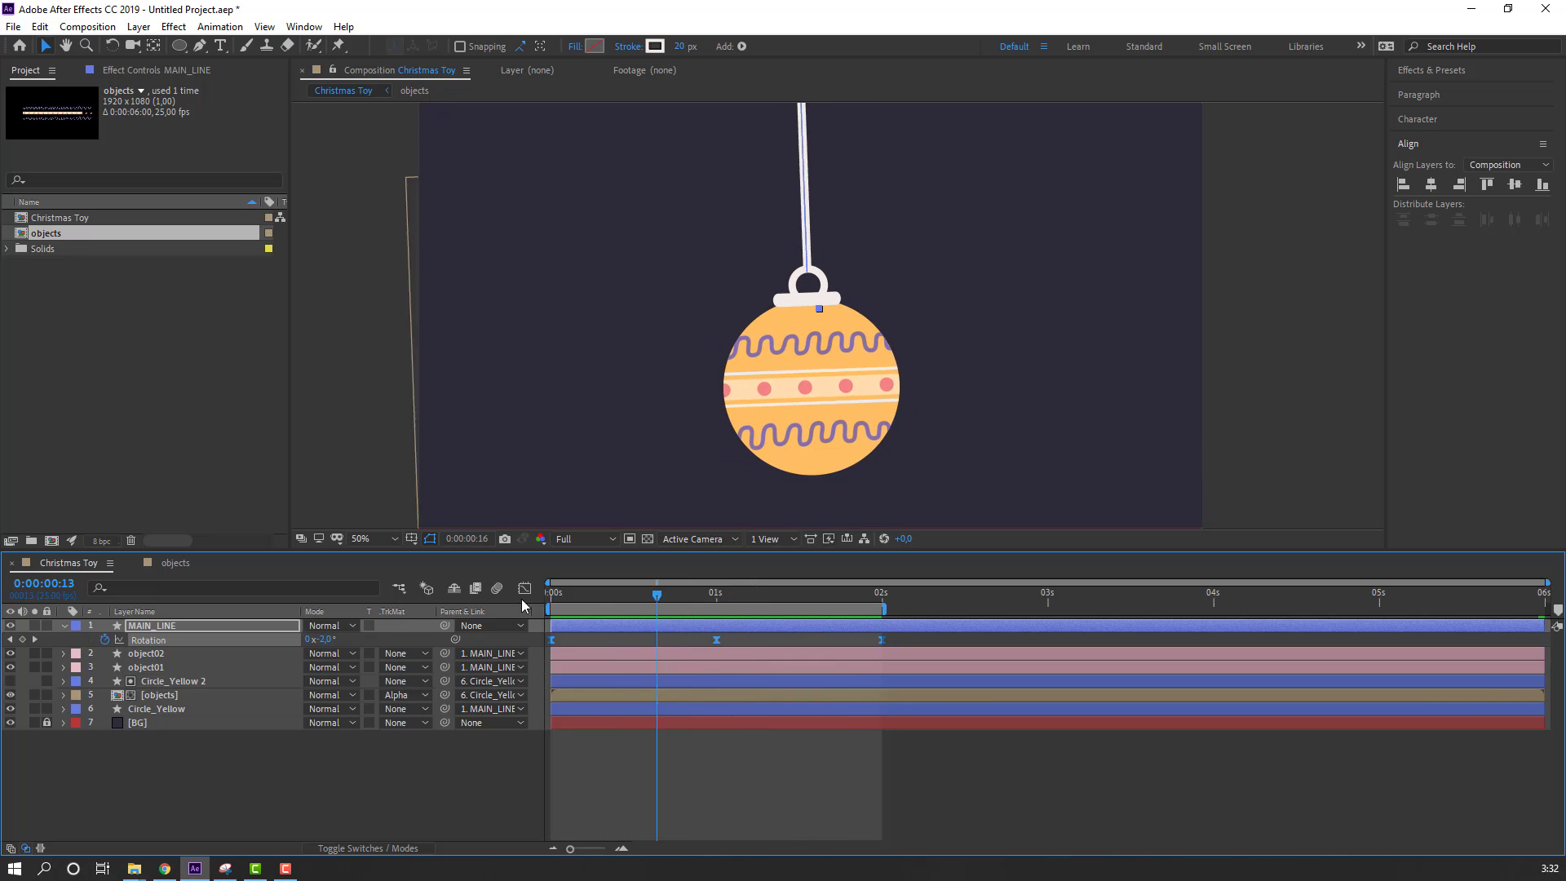
key("space")
Step: In the objects composition, keyframe circle_pink's Position at 0:00:00:00 and at 0:00:00:10, shifting X to about 233 at the second keyframe
left_click(122, 725)
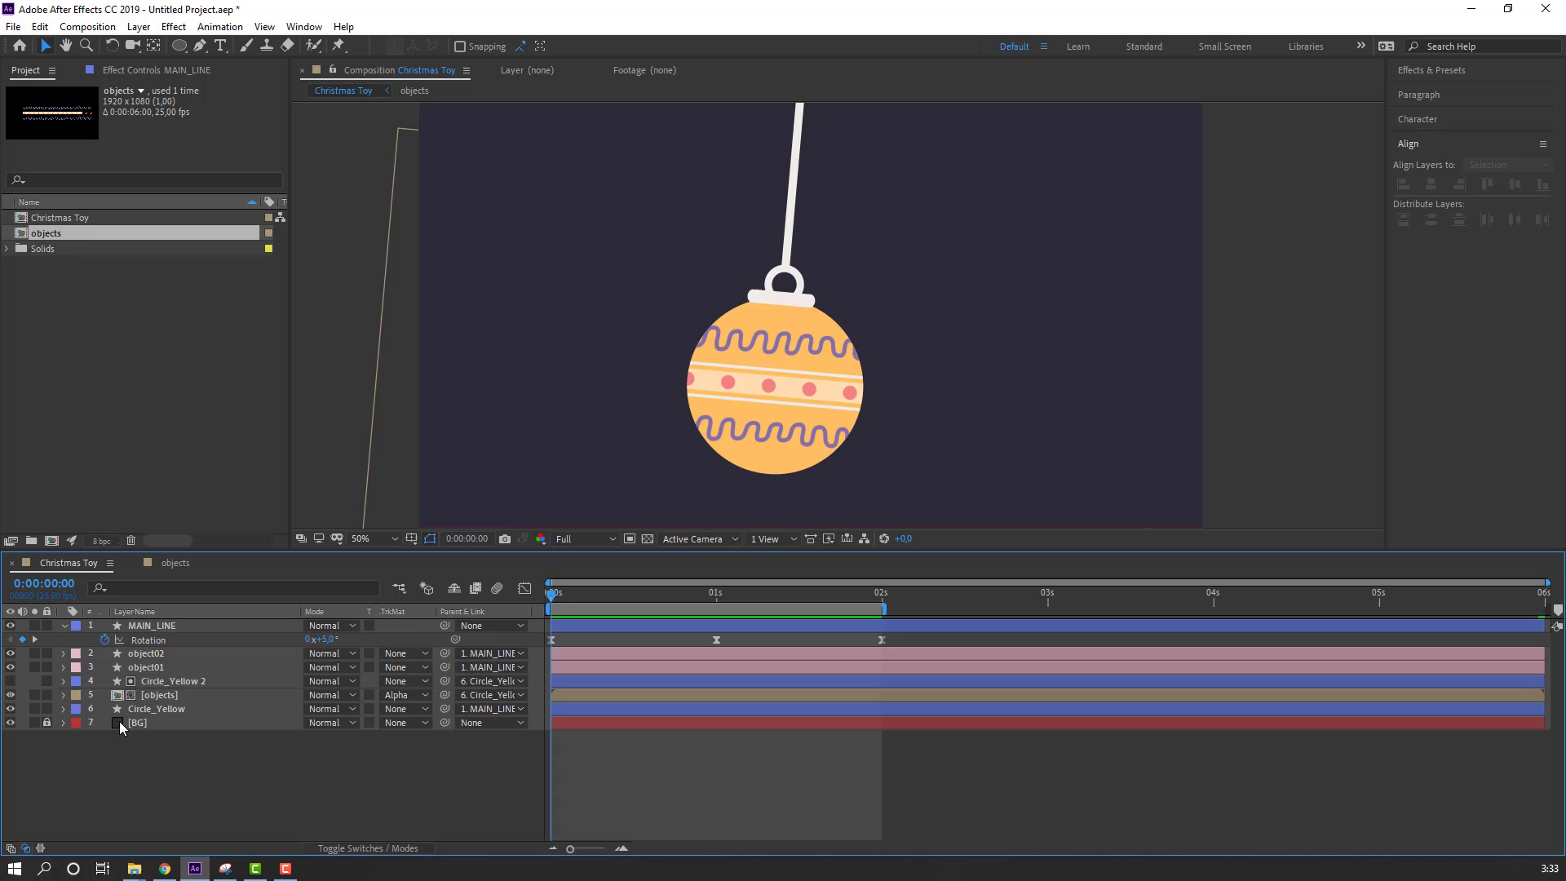
double_click(167, 700)
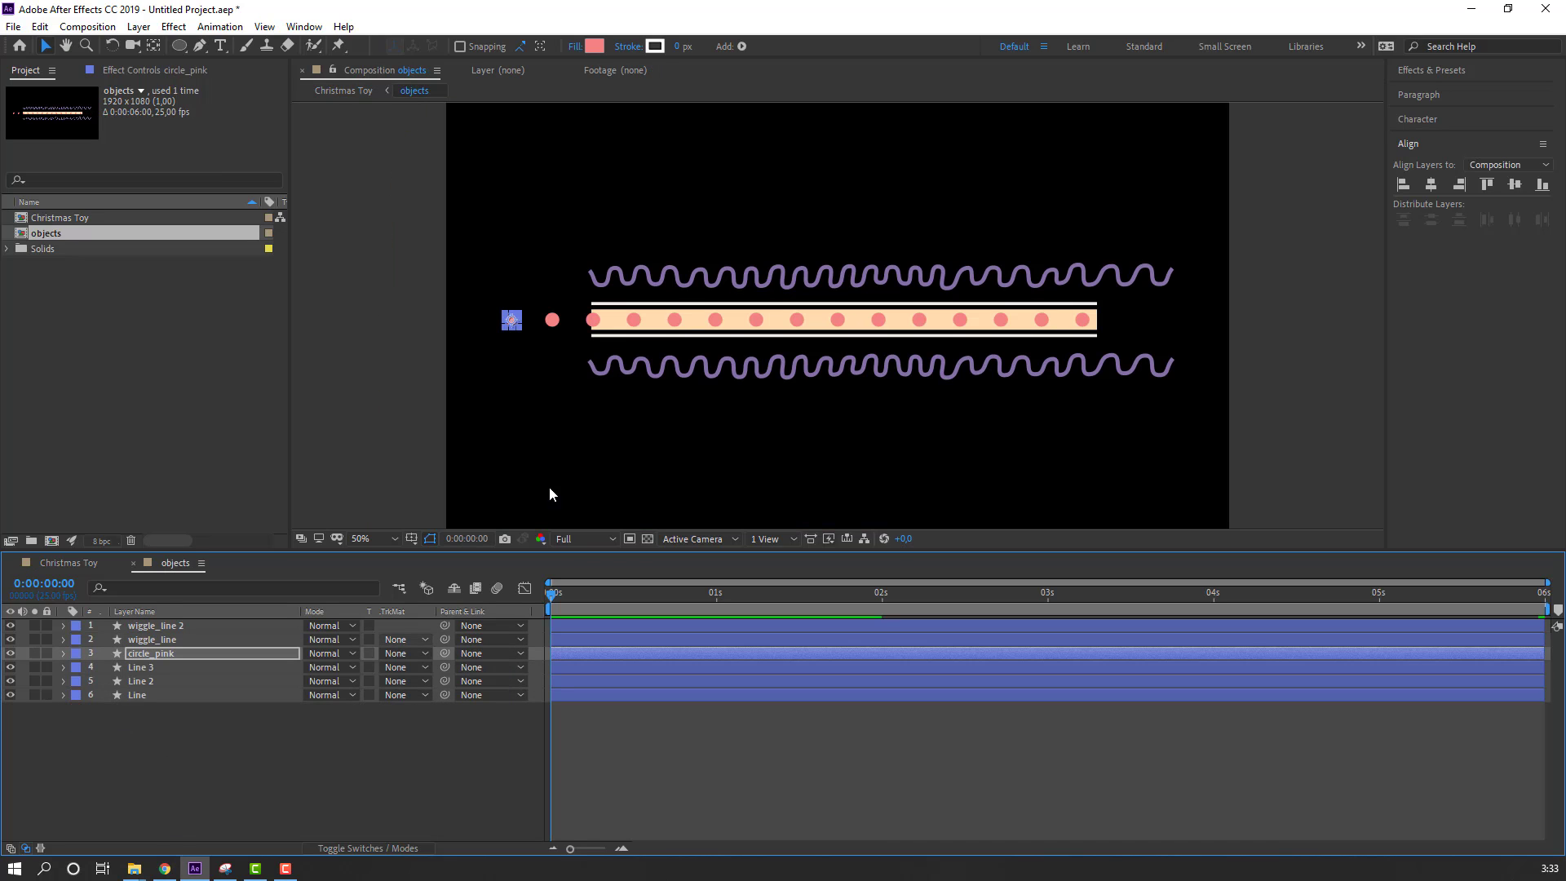
left_click(155, 653)
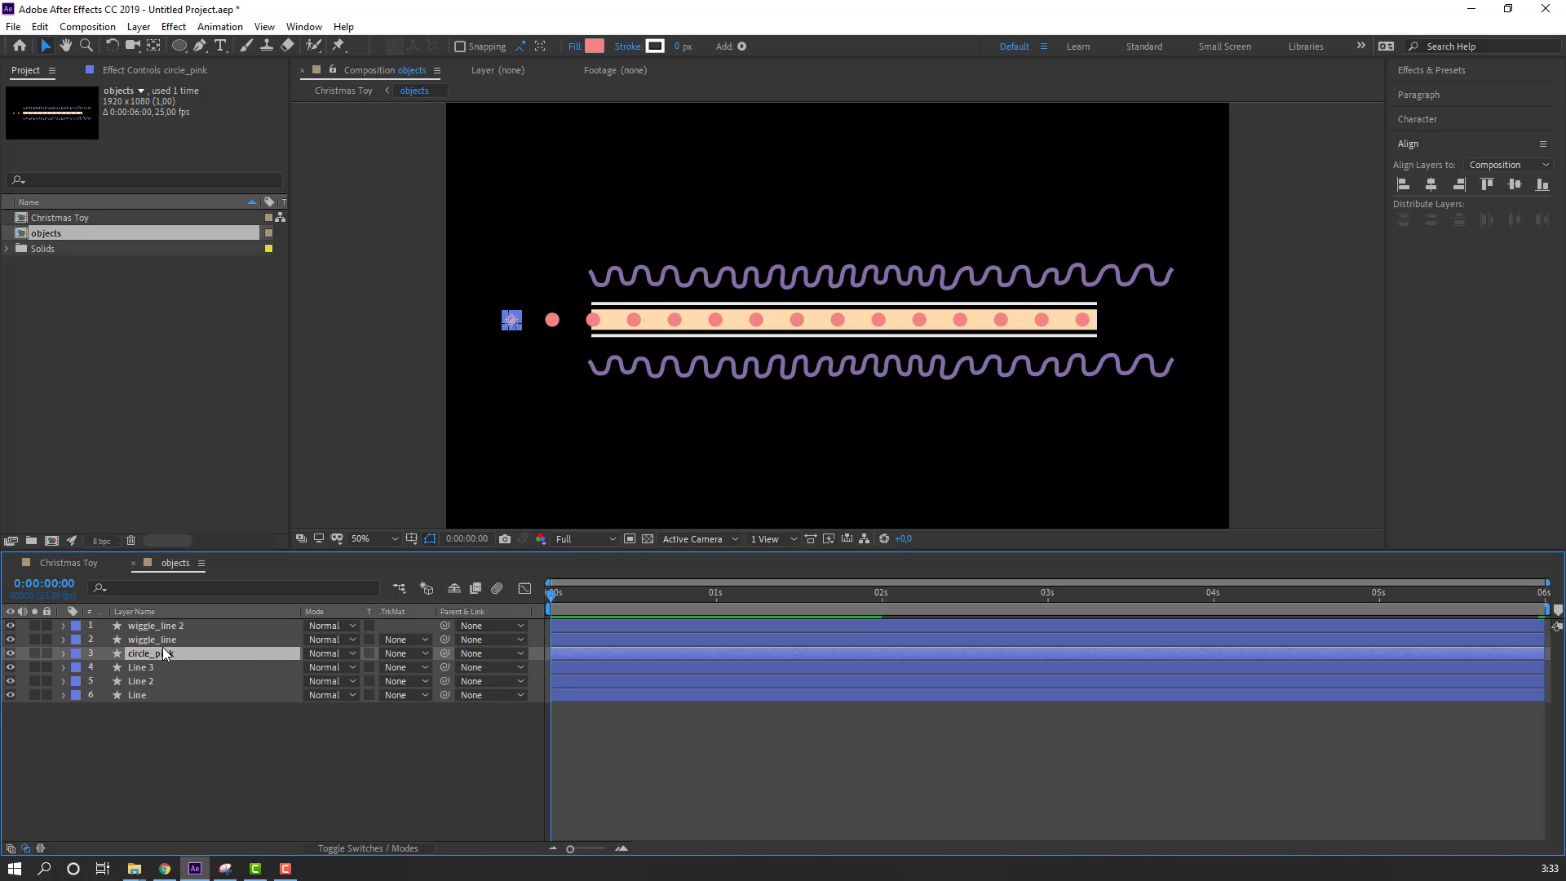
key("p")
left_click(105, 667)
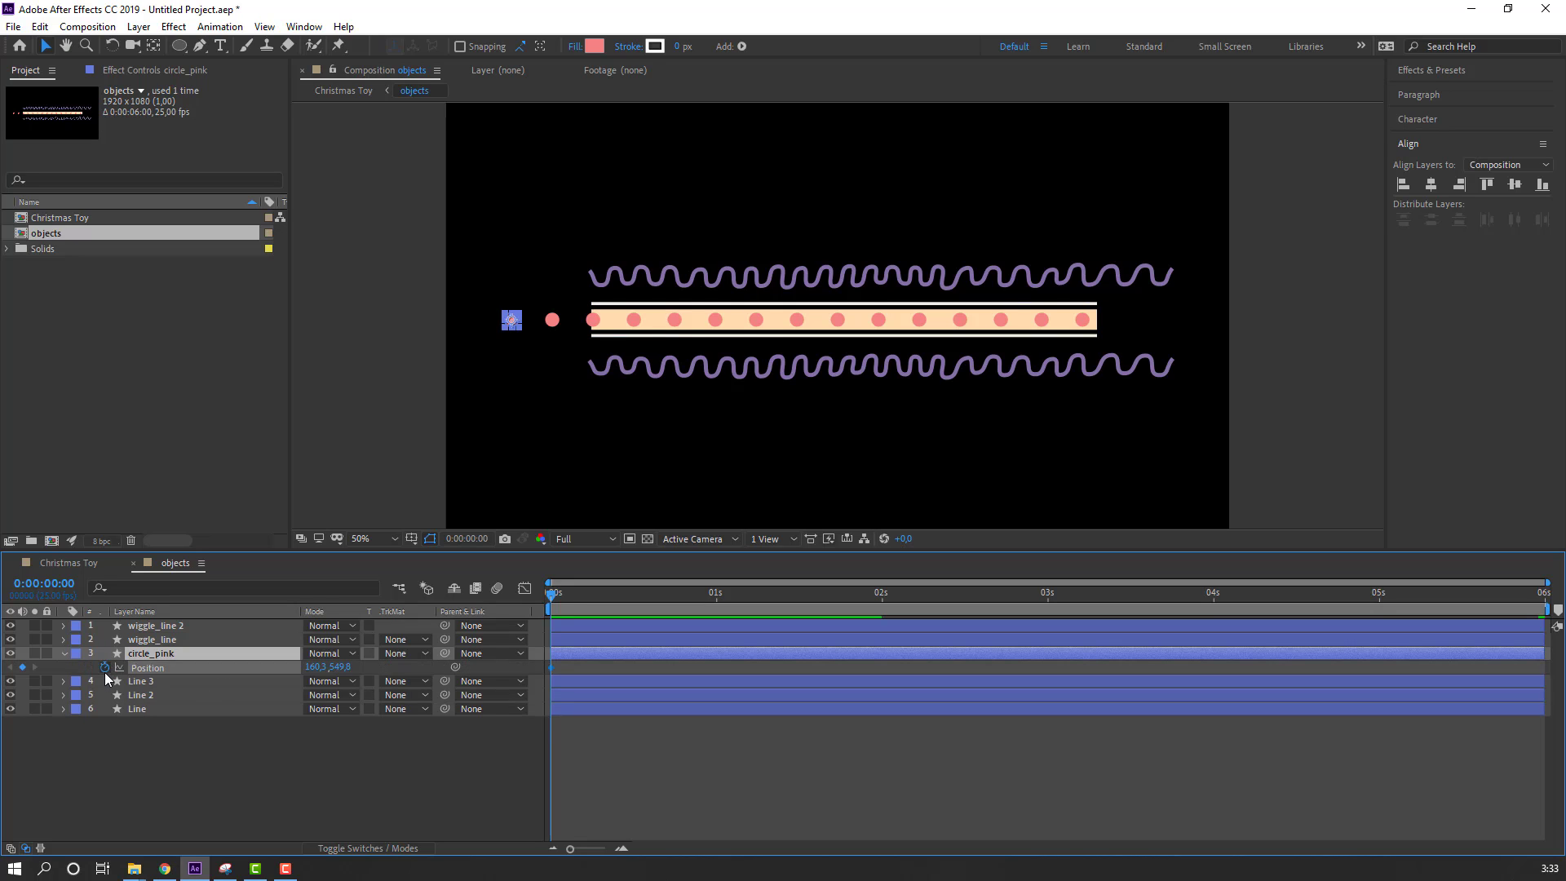
key("shift+Page_Down")
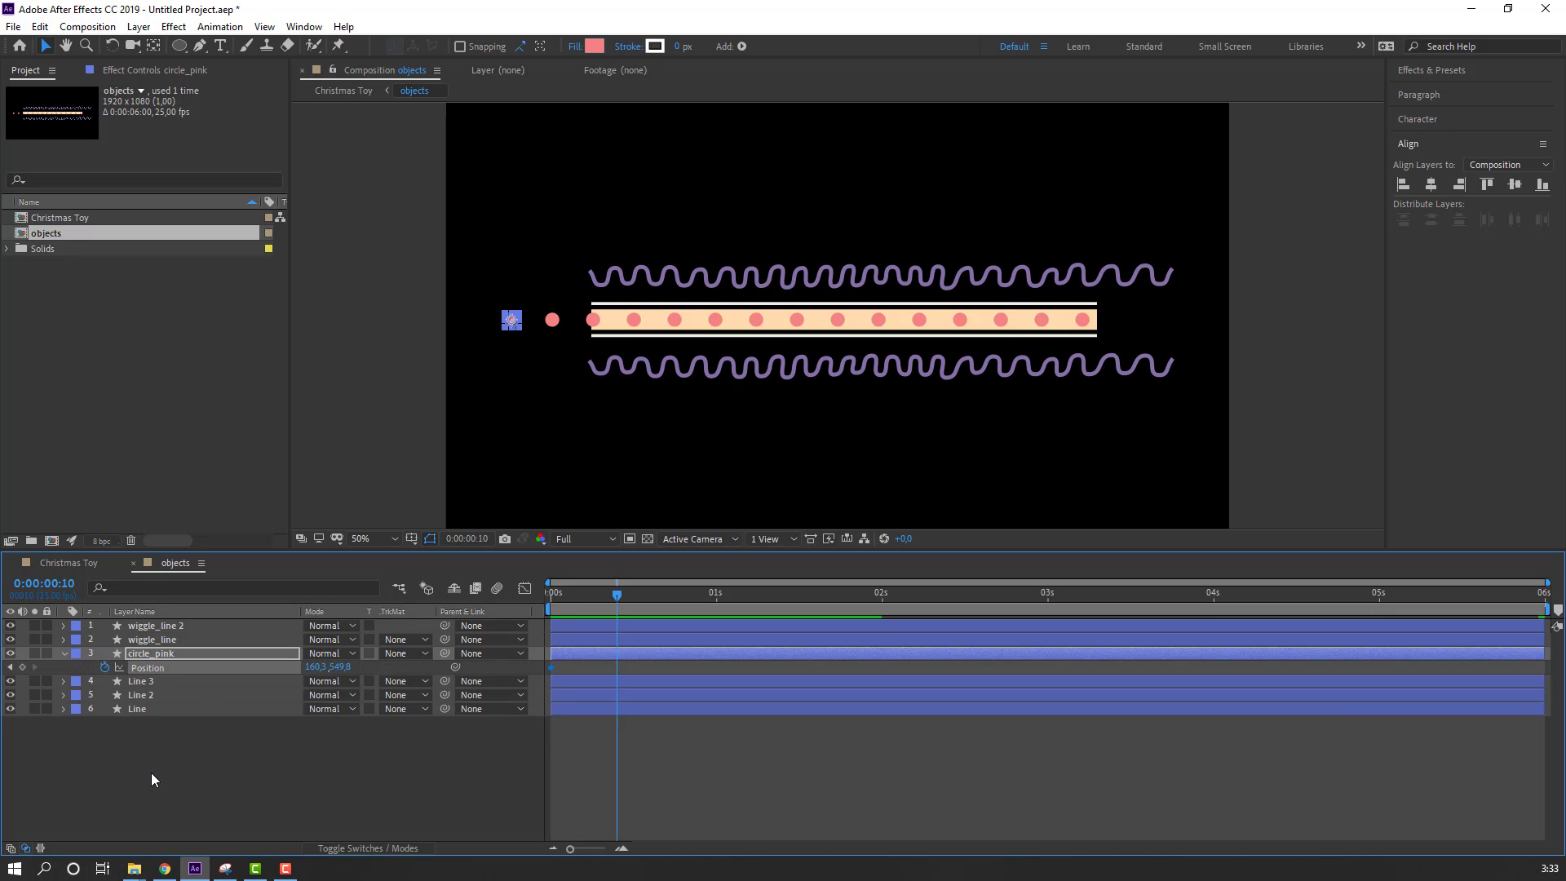
left_click_drag(316, 668, 371, 670)
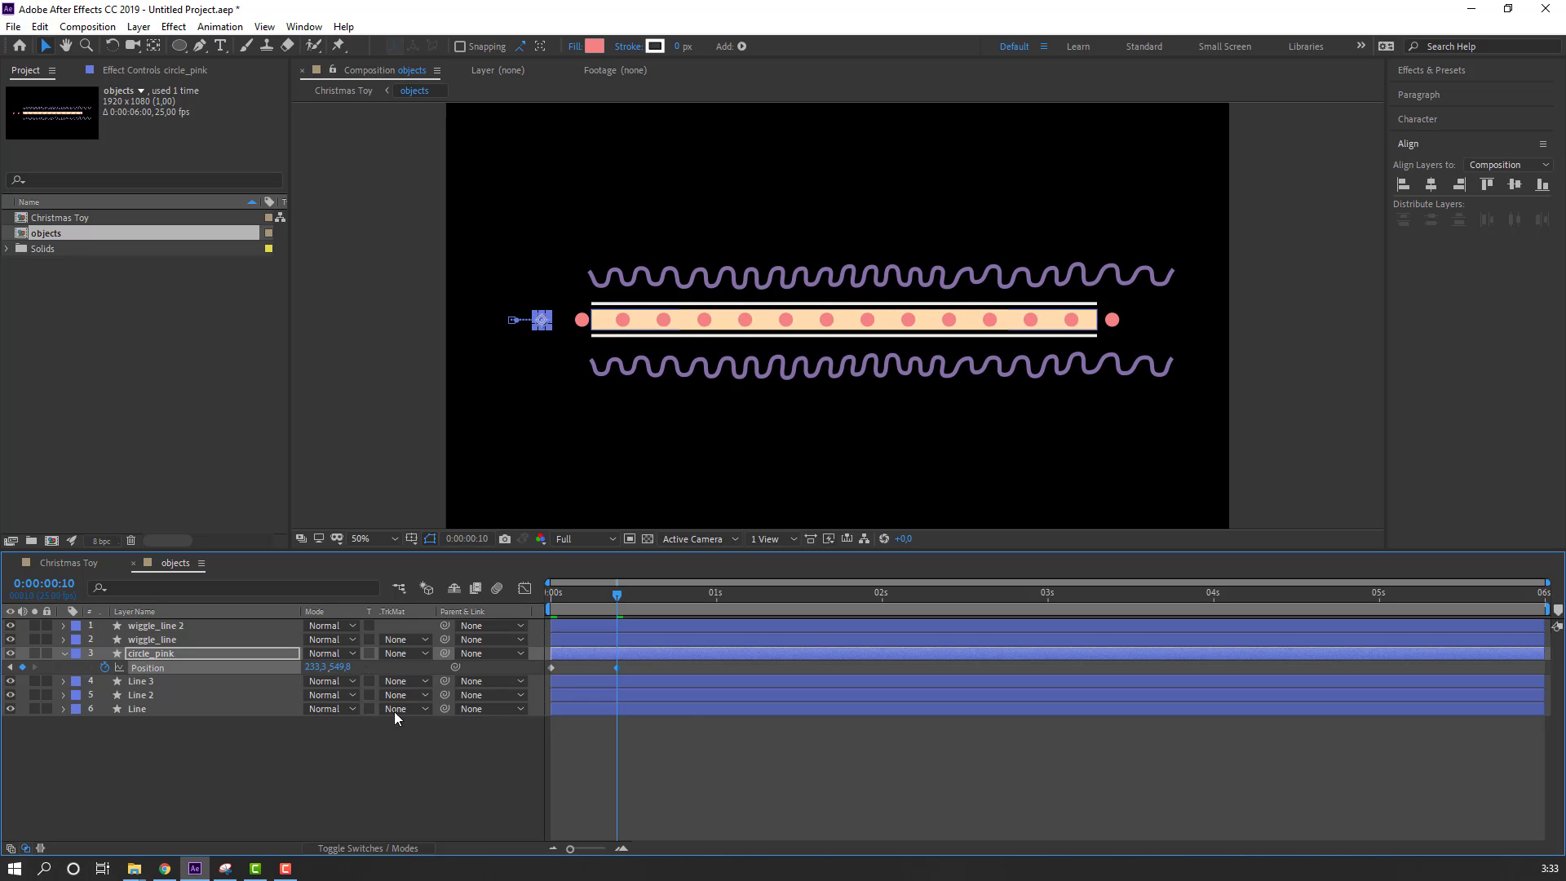
Step: Copy circle_pink's first Position keyframe to 0:00:00:20, end the work area there, and preview the back-and-forth movement
key("shift+Page_Down")
left_click_drag(571, 669, 545, 726)
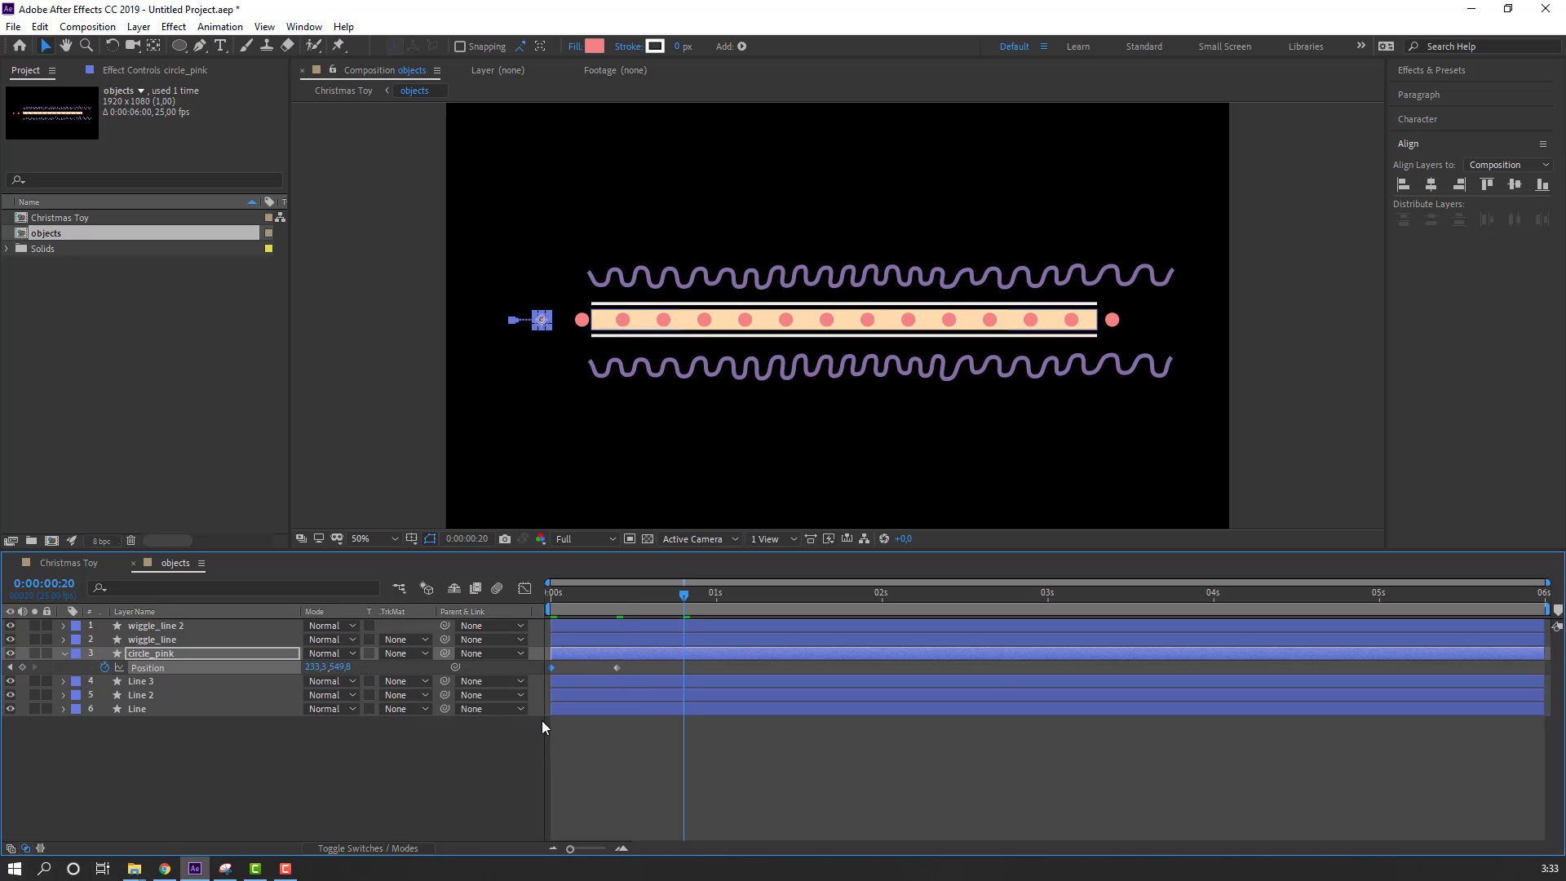
key("ctrl+v")
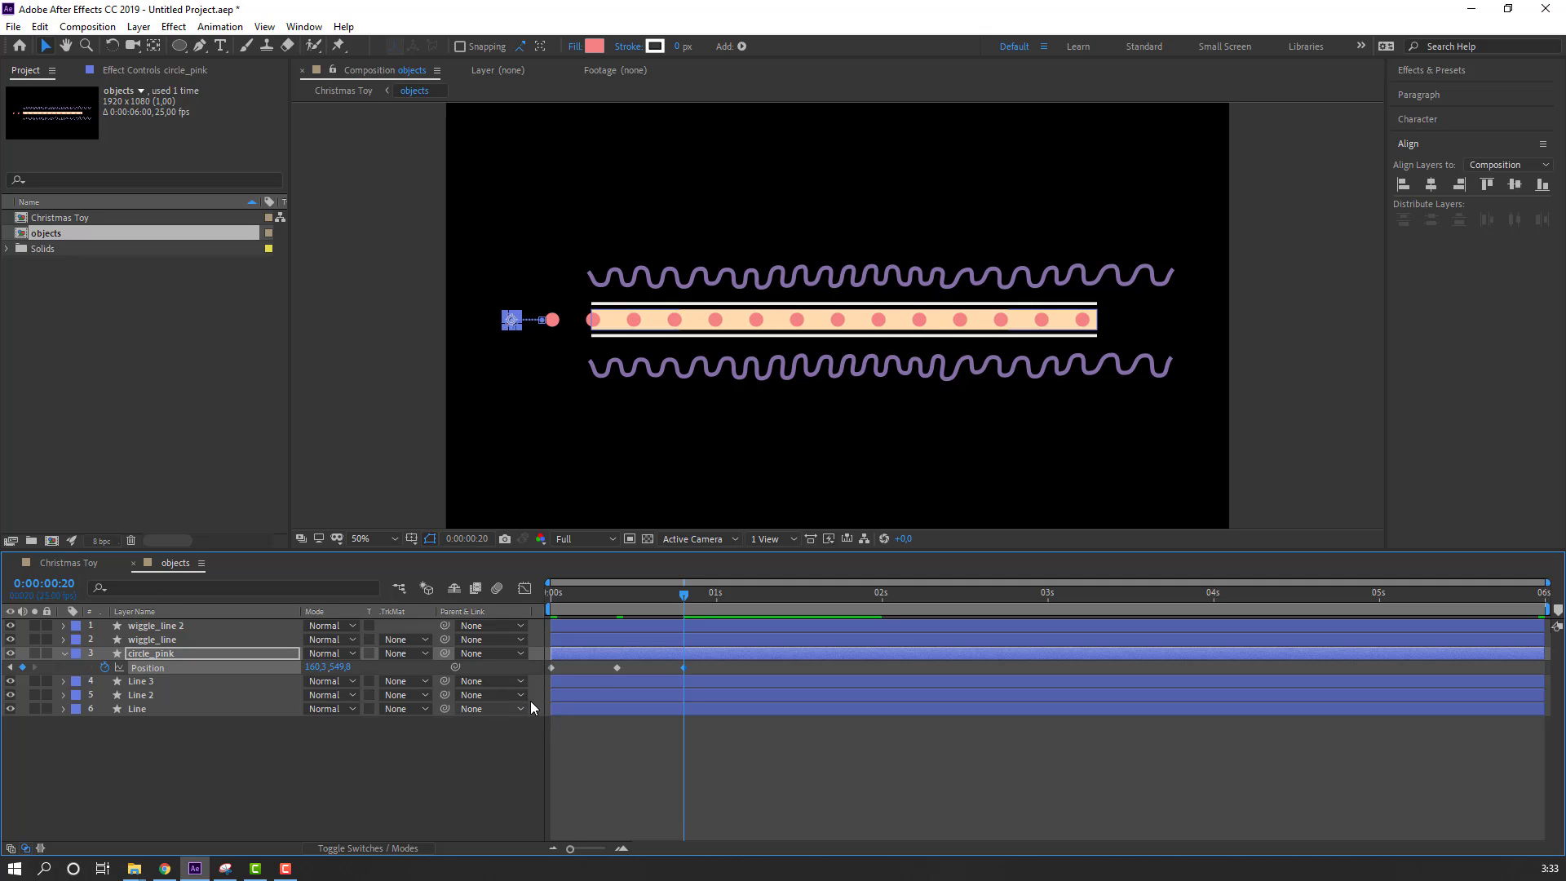
key("n")
key("space")
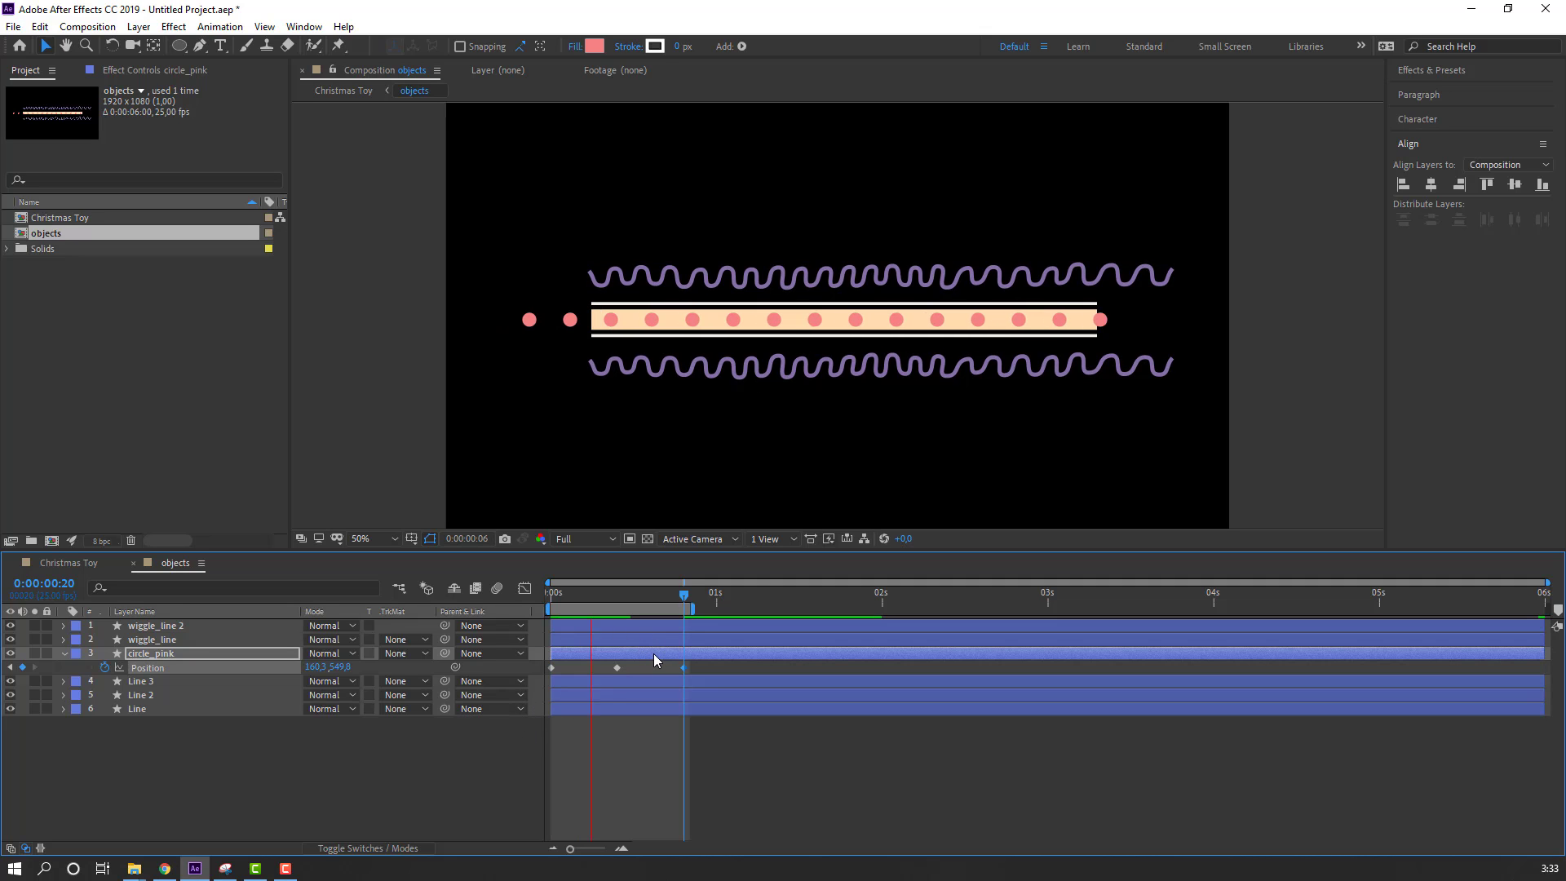
Step: Move circle_pink's second and third Position keyframes to 1 s and 2 s, matching MAIN_LINE's Rotation keyframe times in Christmas Toy
left_click(69, 563)
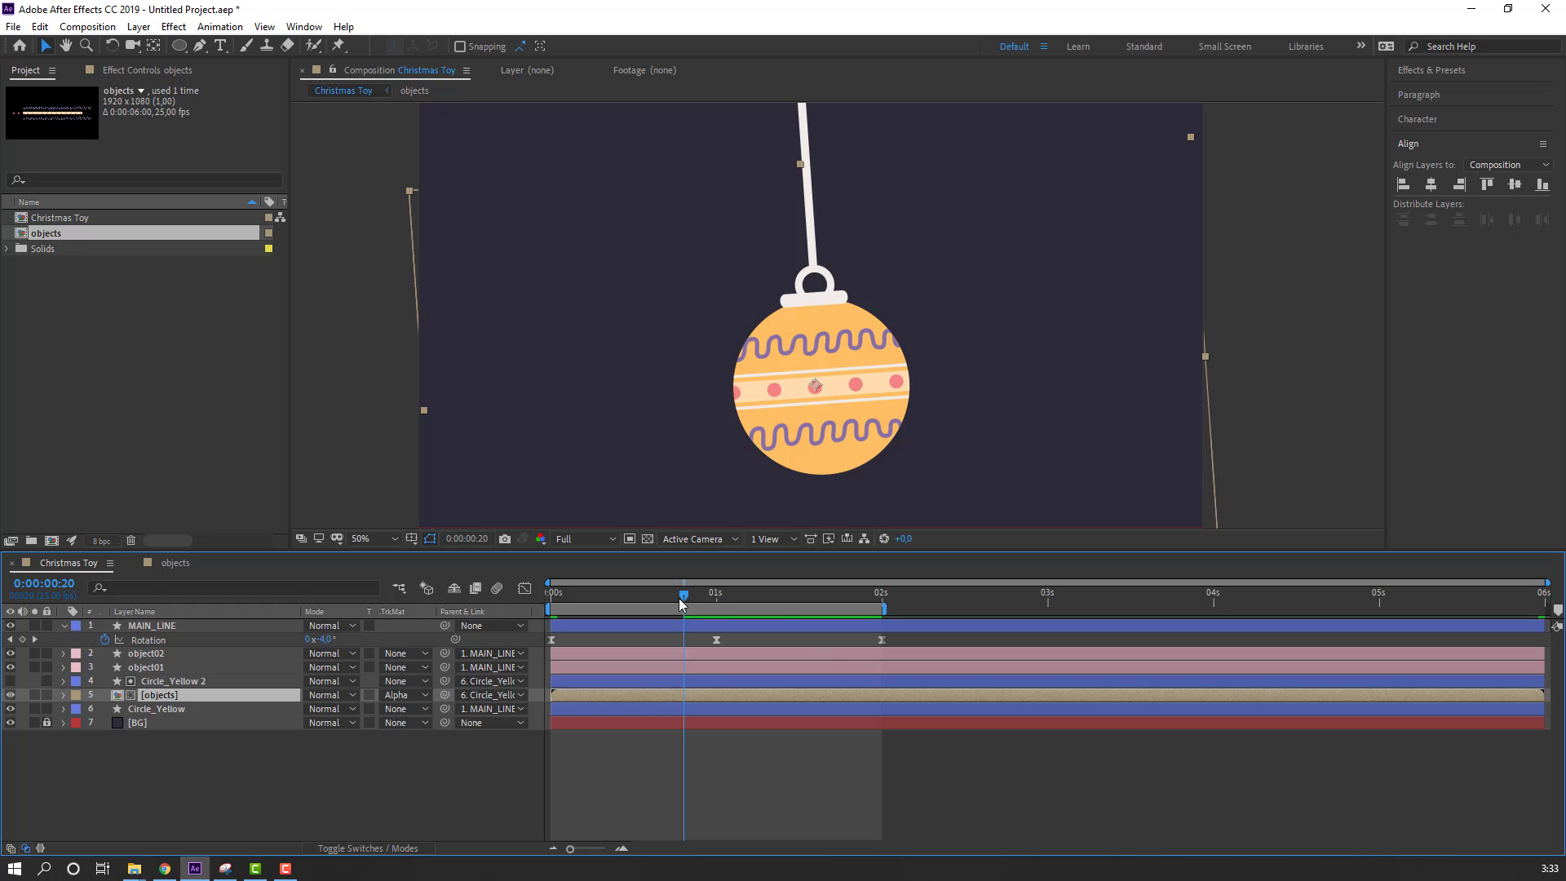
left_click_drag(696, 603, 714, 603)
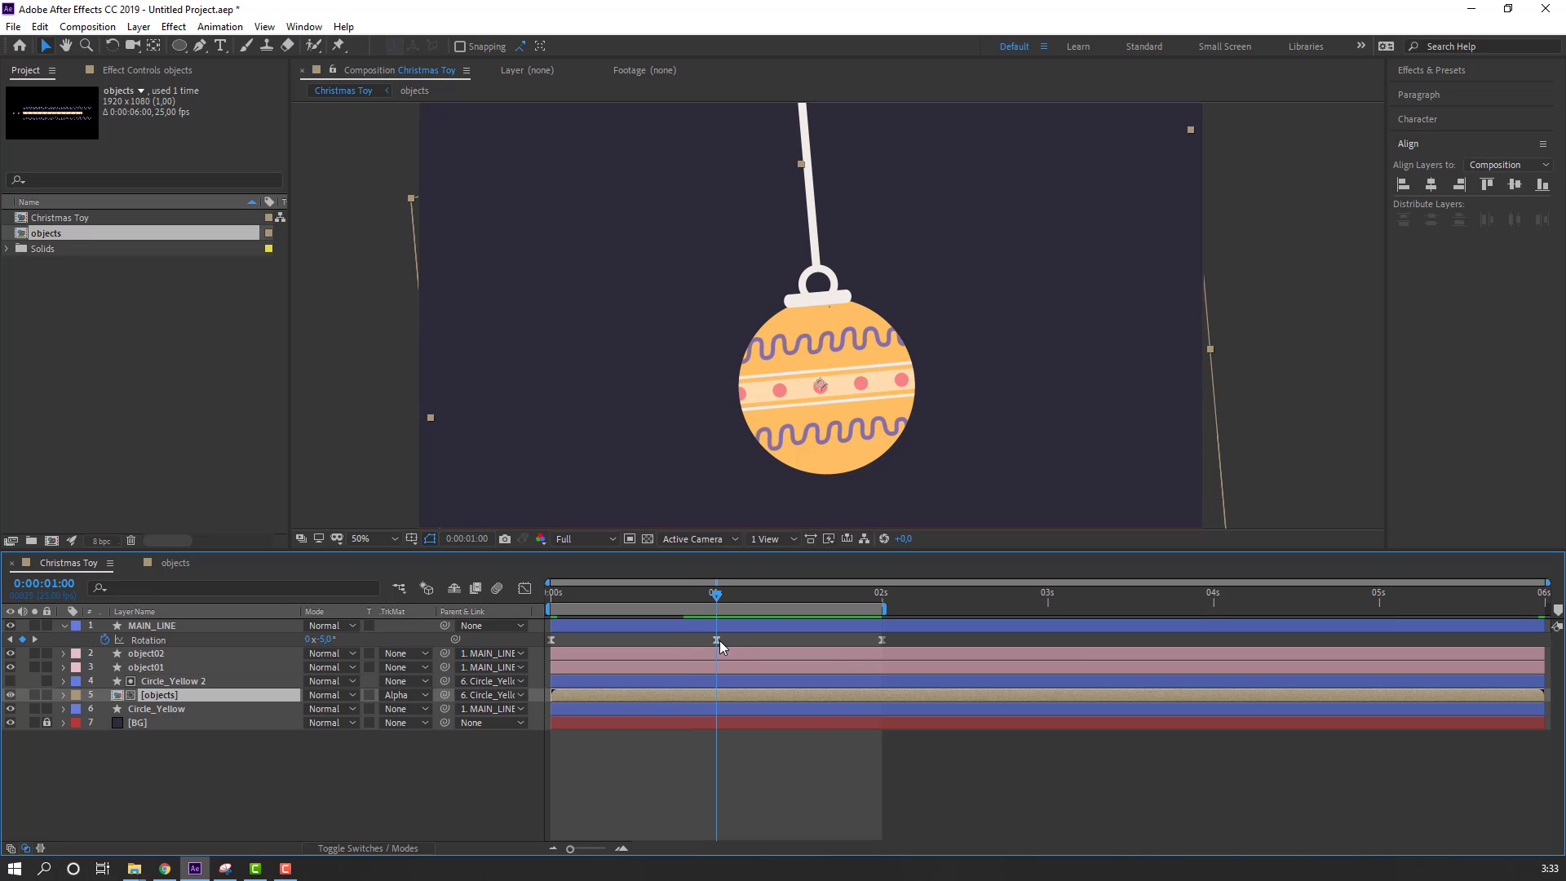
left_click(176, 563)
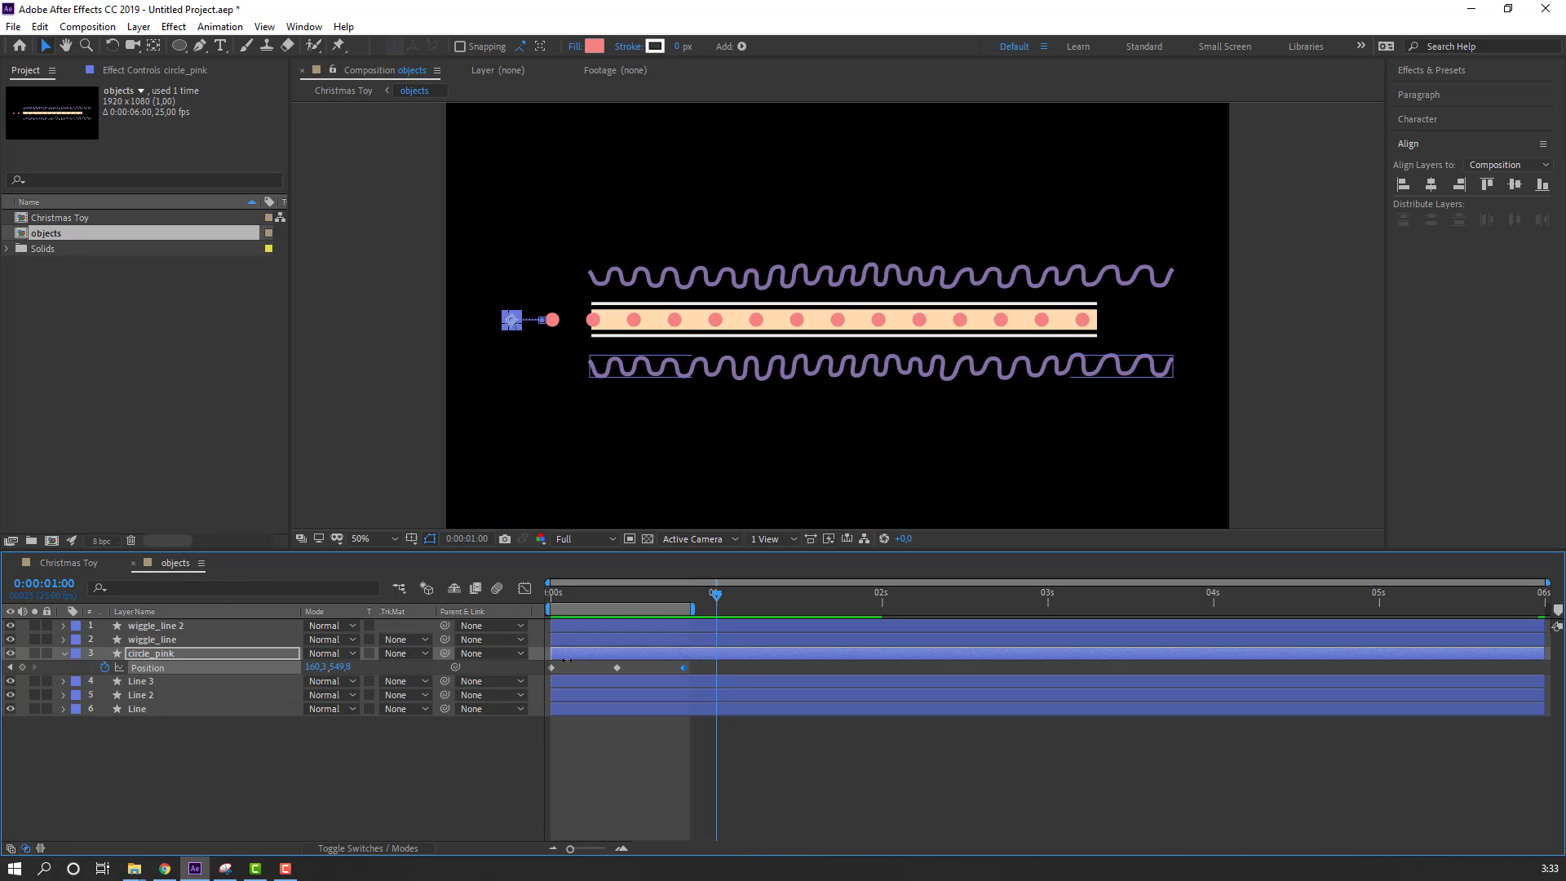
mouse_move(730, 662)
left_mouse_down()
mouse_move(595, 669)
mouse_move(712, 668)
left_mouse_up()
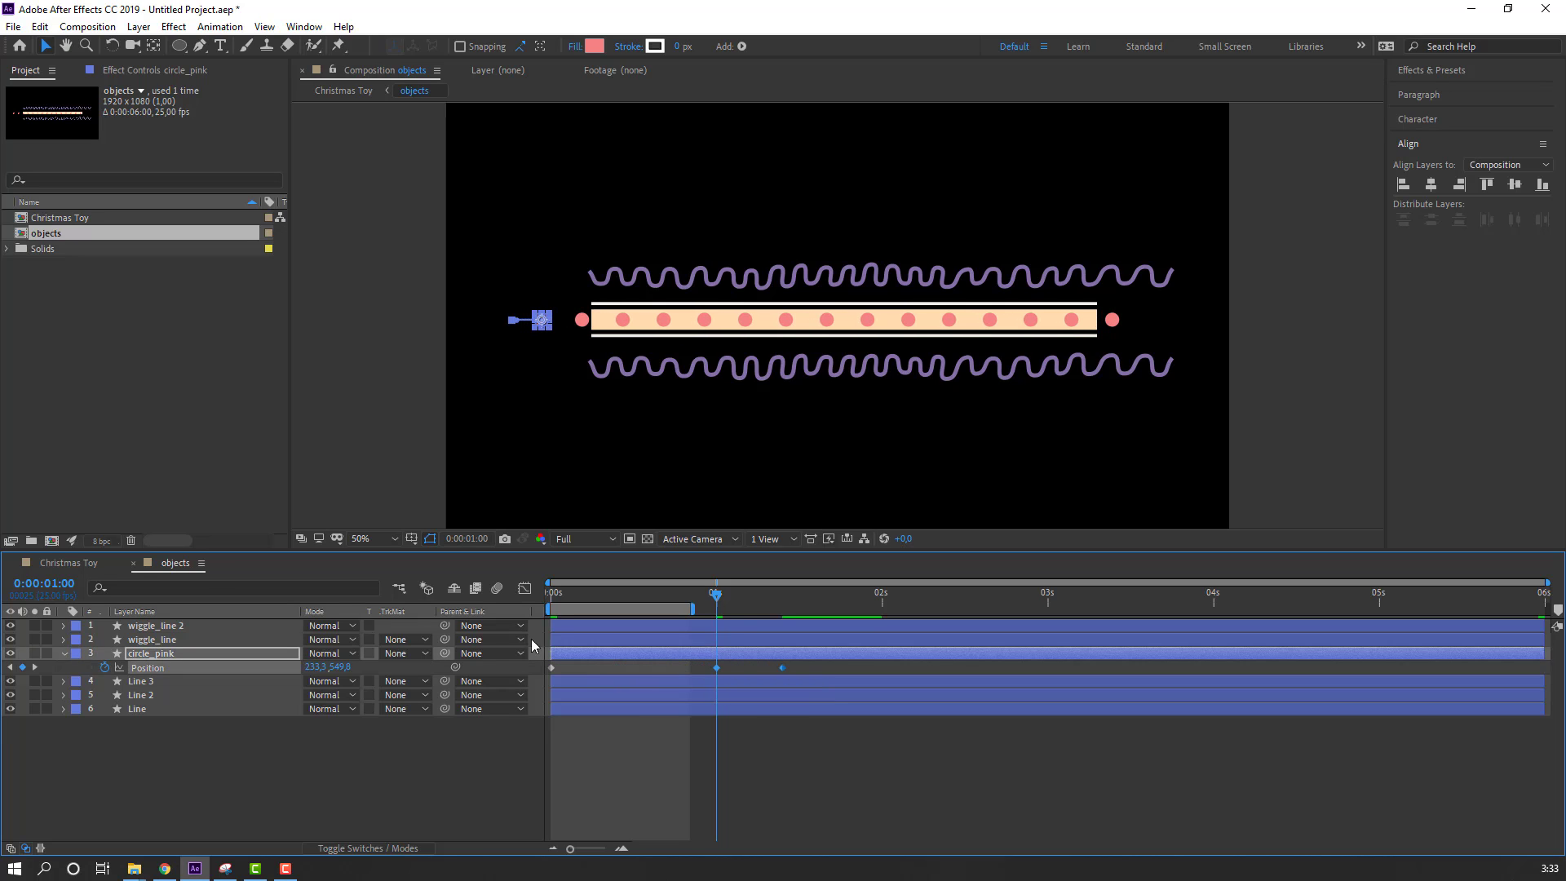
left_click(57, 566)
left_click_drag(714, 602, 883, 608)
left_click(171, 562)
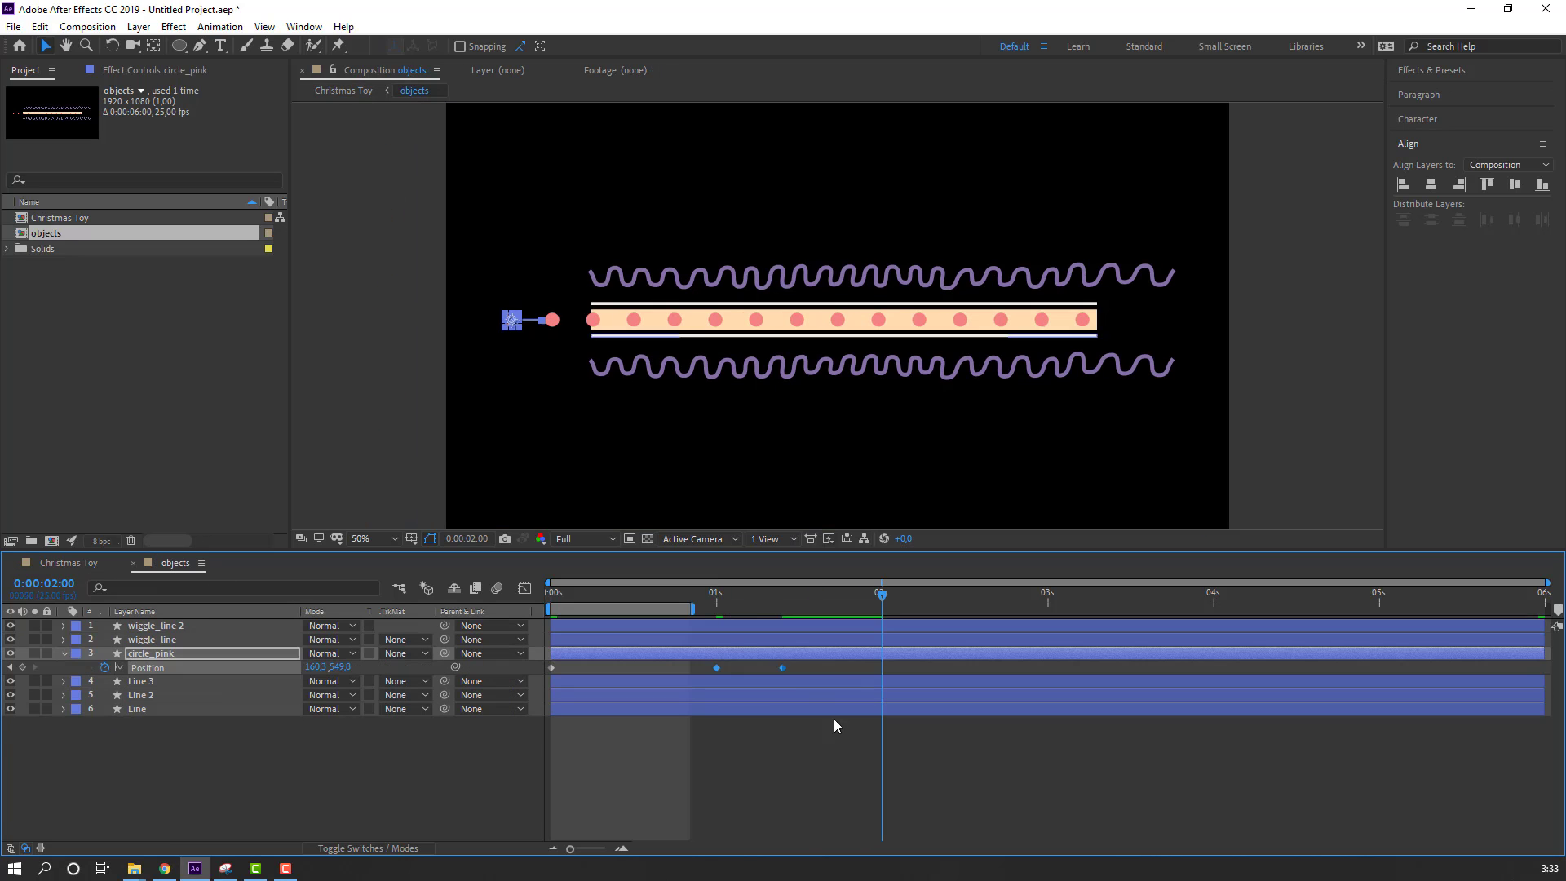
left_click(785, 669)
left_click_drag(785, 669, 883, 677)
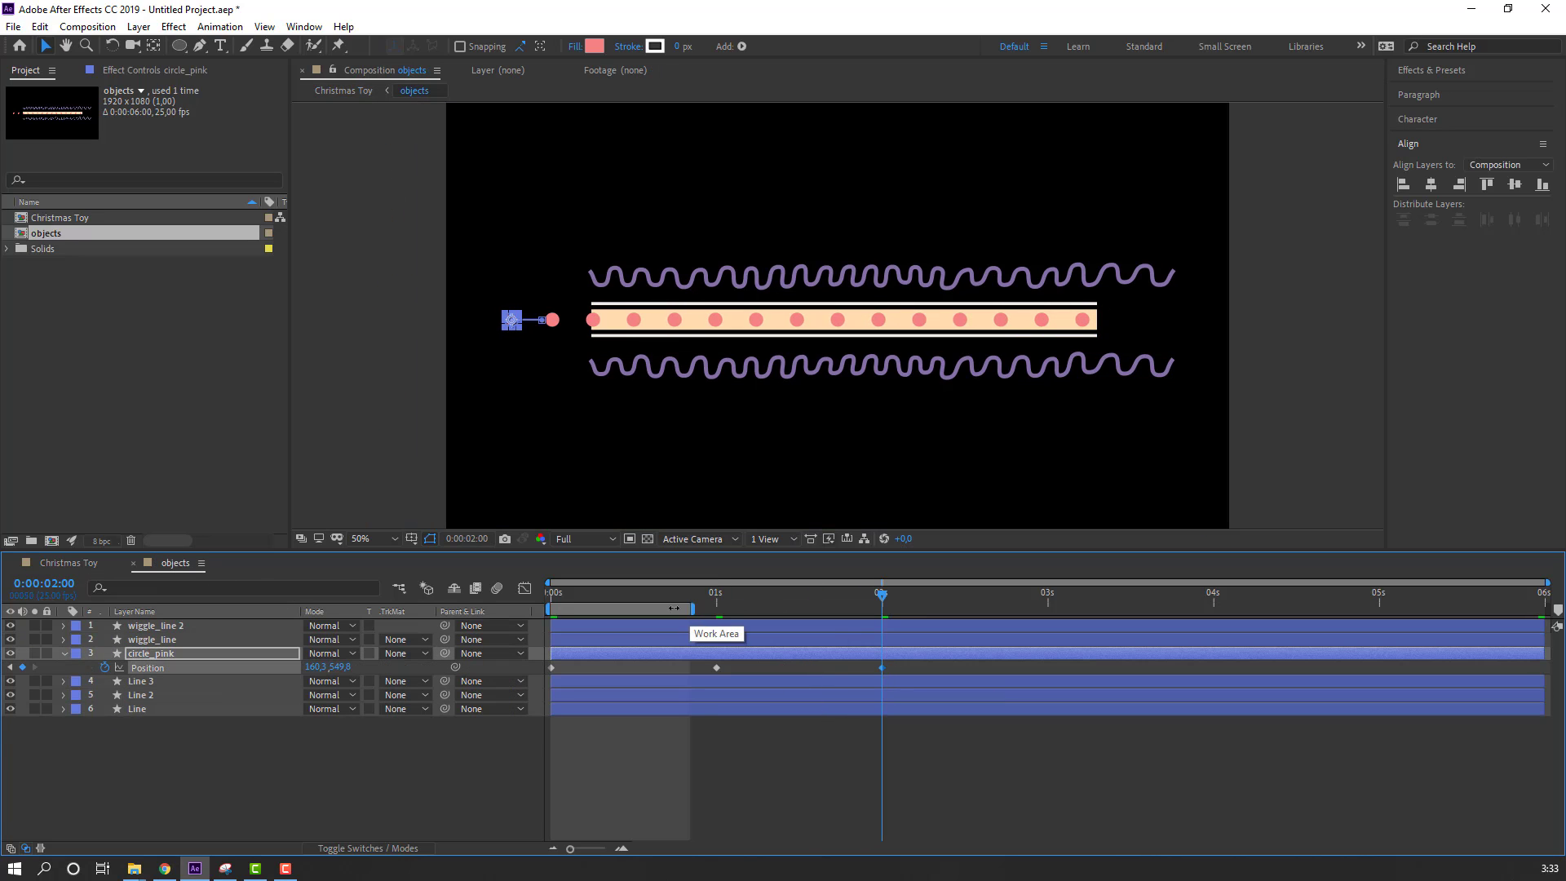
Step: Extend the objects composition's work area to 2 s and apply Easy Ease to all three circle_pink Position keyframes
left_click_drag(693, 608, 519, 692)
right_click(551, 668)
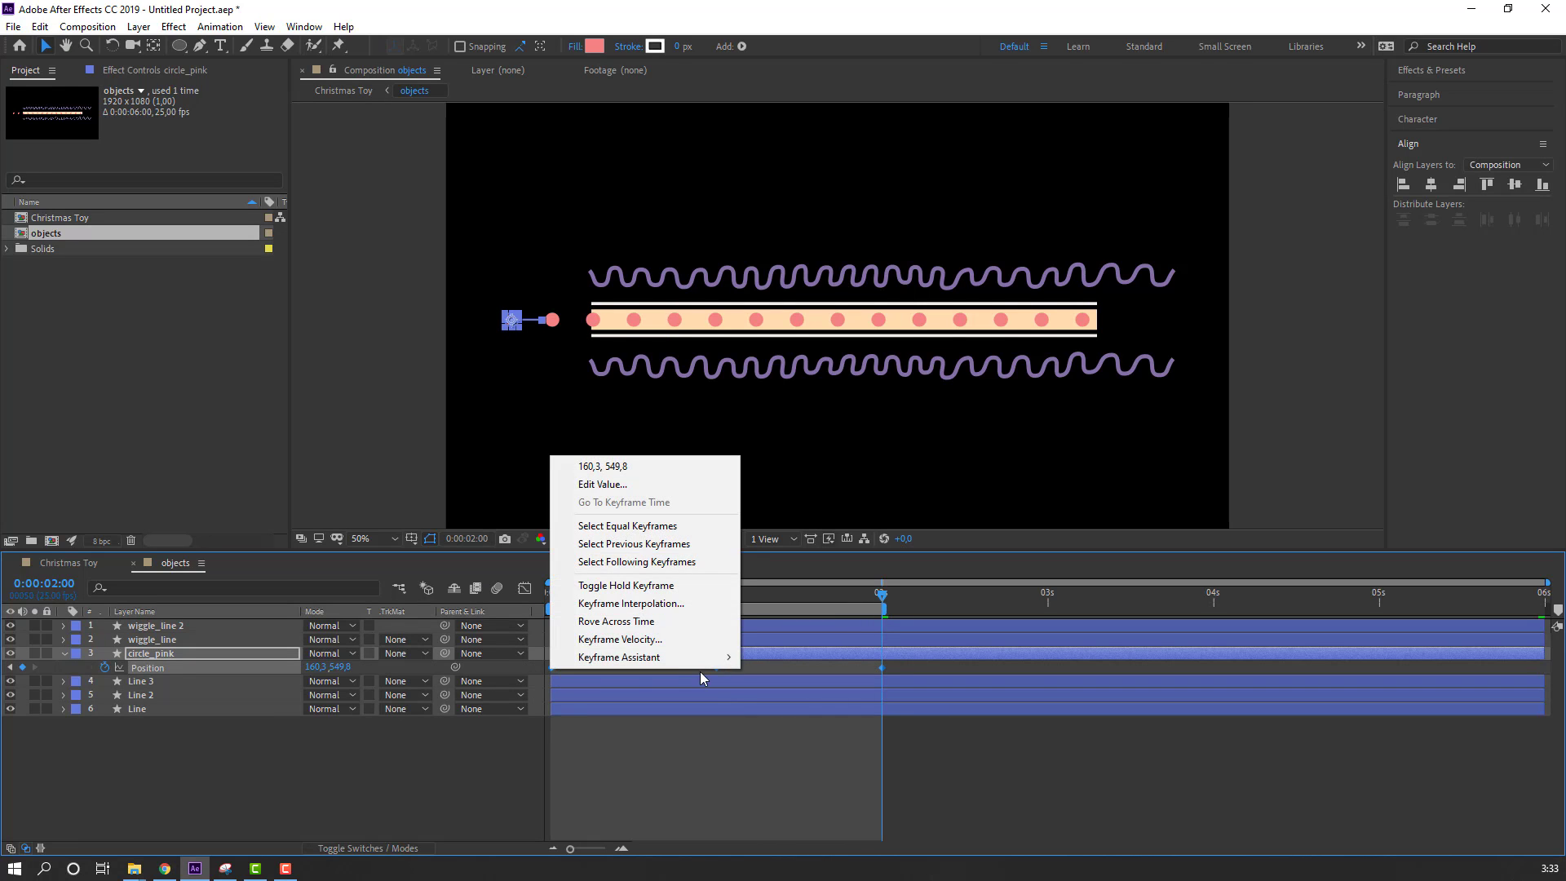
mouse_move(683, 660)
left_click(814, 712)
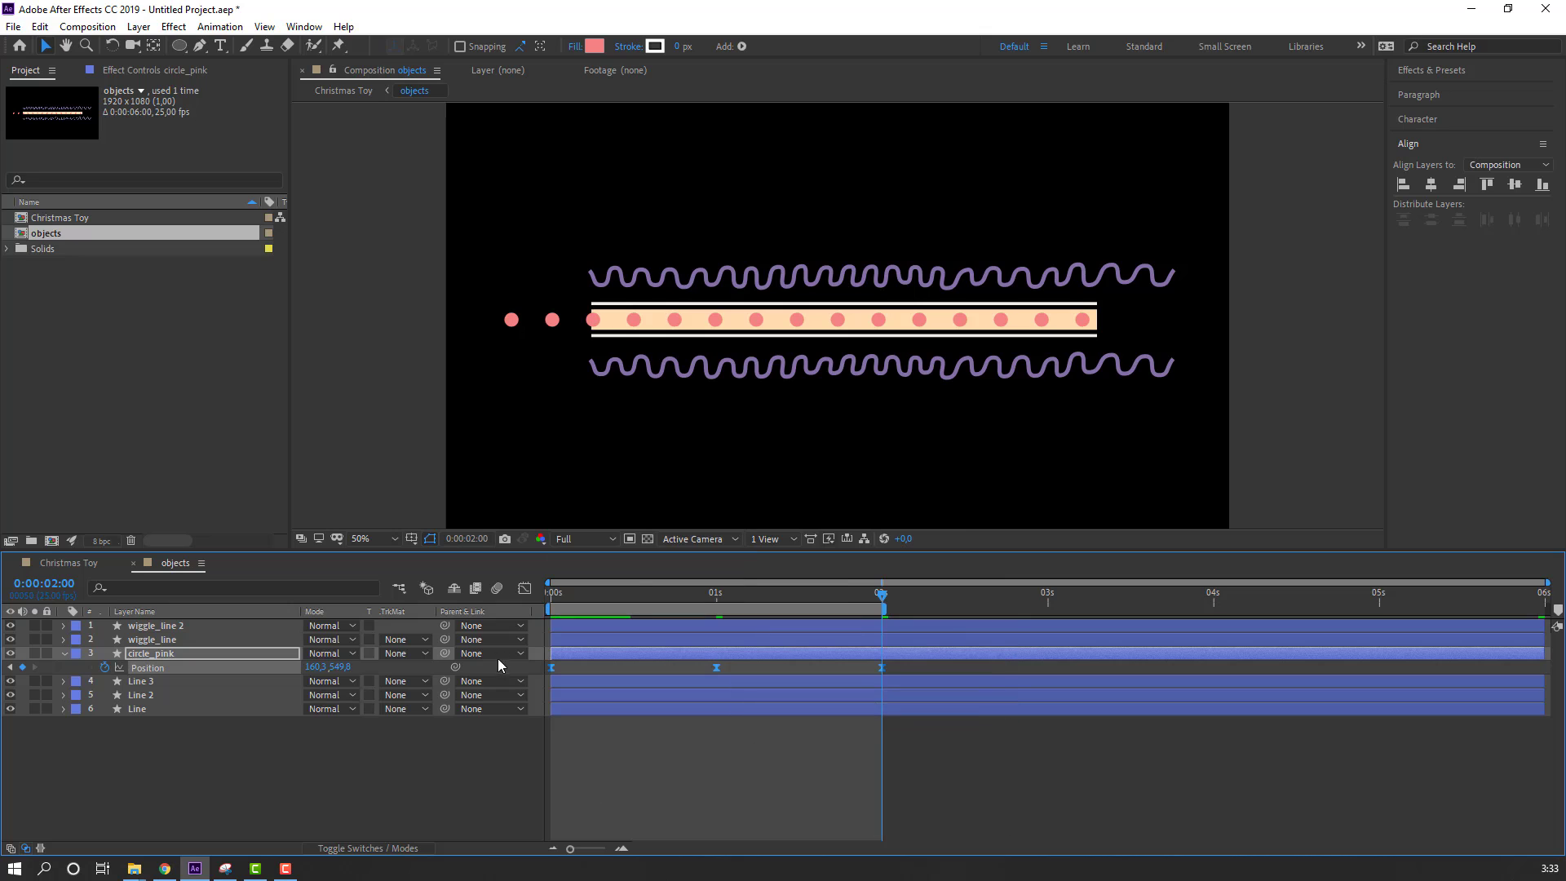
Step: Preview the dots' movement in the objects composition and together with the swing in Christmas Toy
key("space")
key("space")
left_click(69, 563)
key("space")
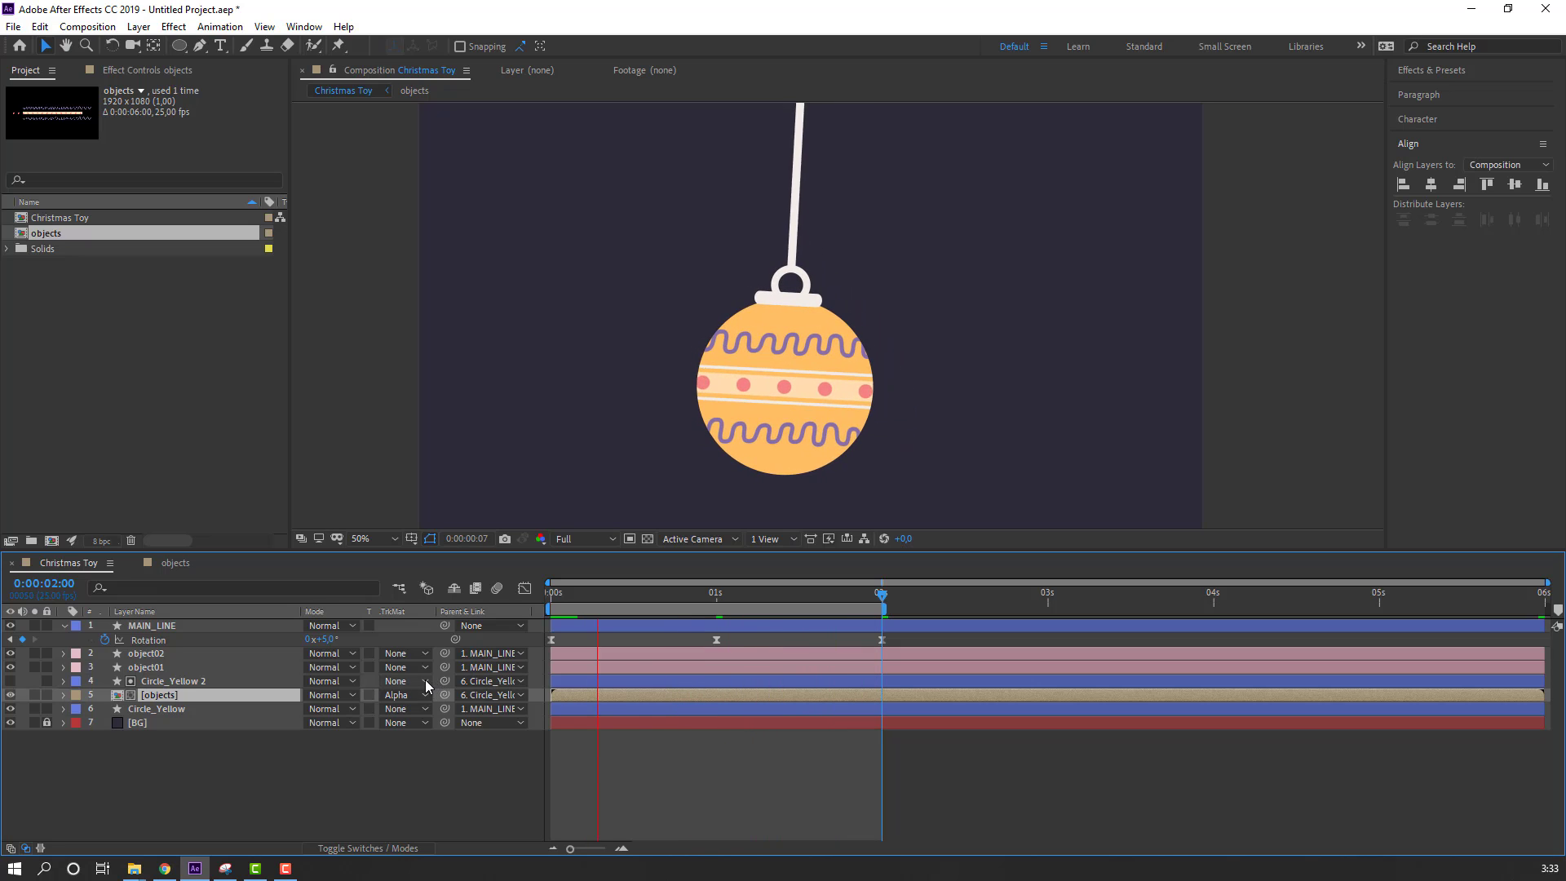
key("space")
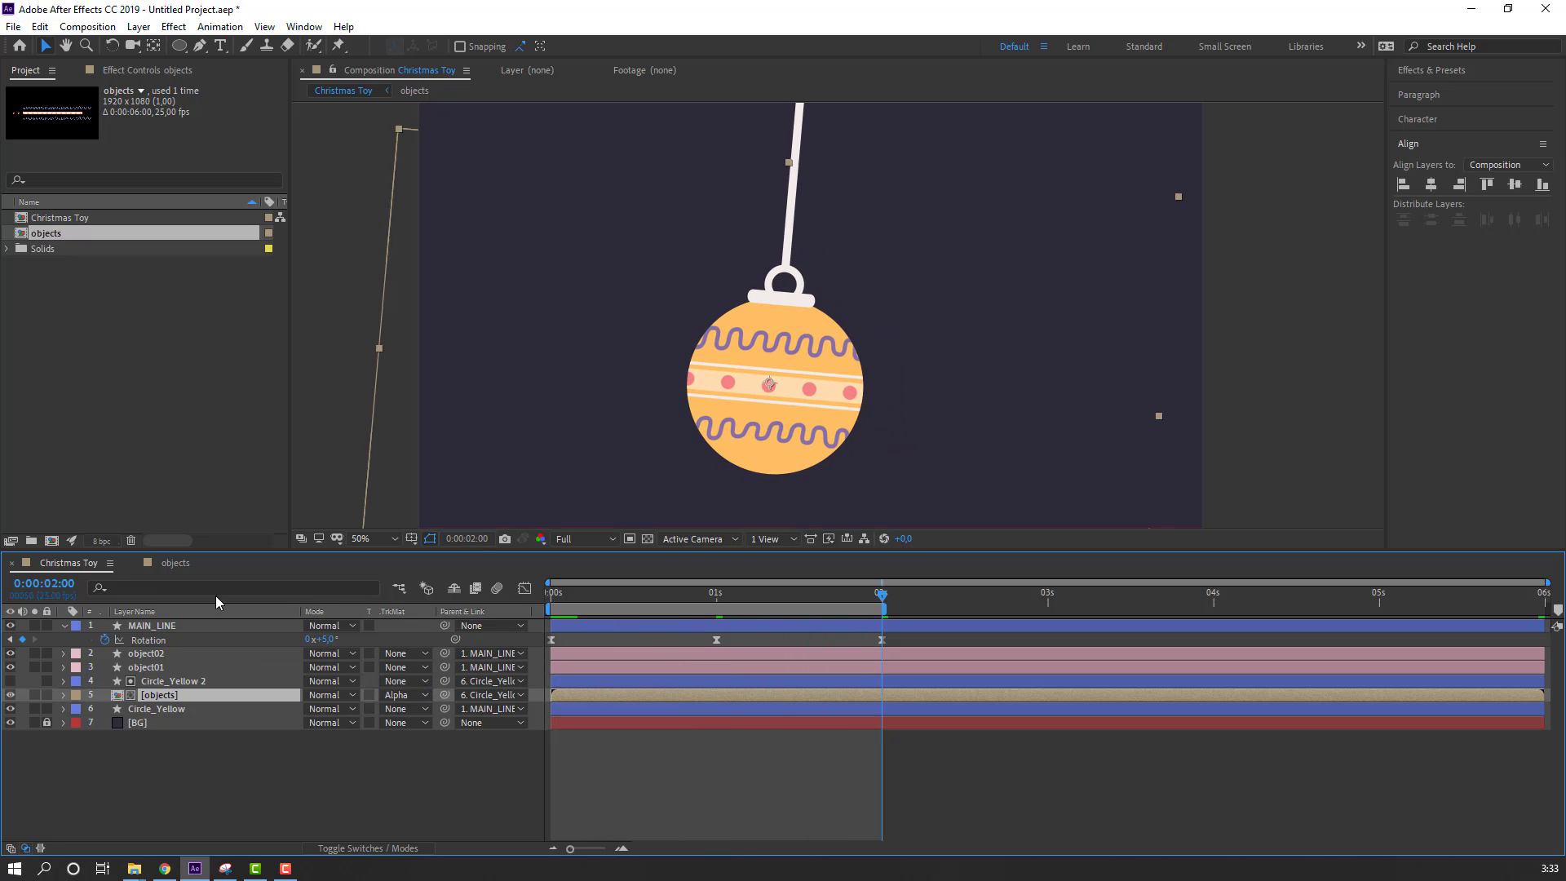
Step: Reduce circle_pink's Position X to about 217 at the 1 s keyframe and preview the result in Christmas Toy
left_click(163, 563)
left_click_drag(576, 591, 716, 598)
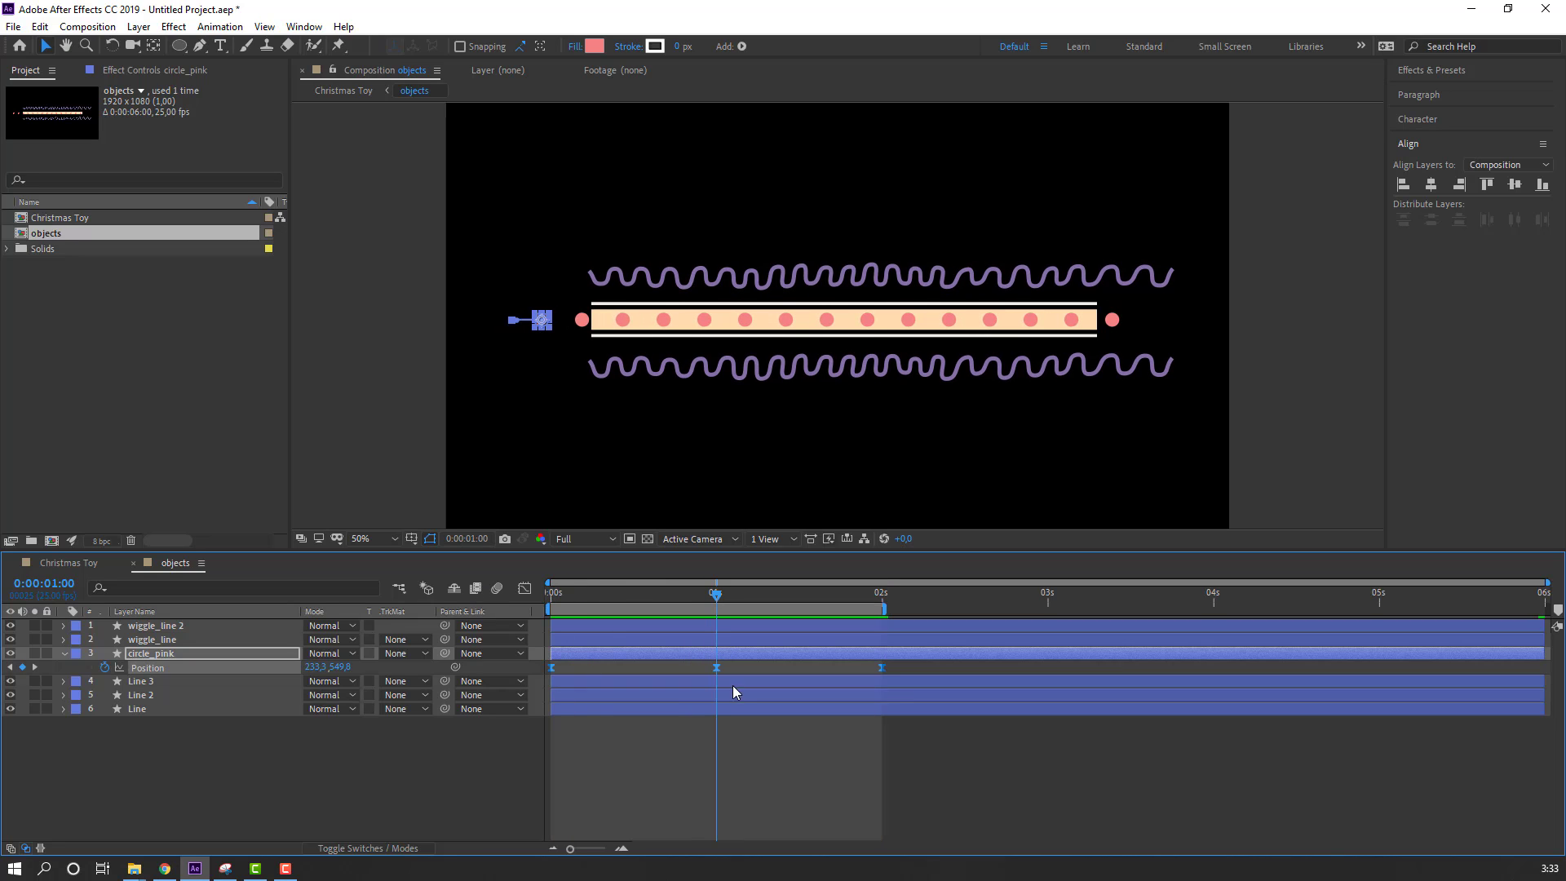
left_click(316, 805)
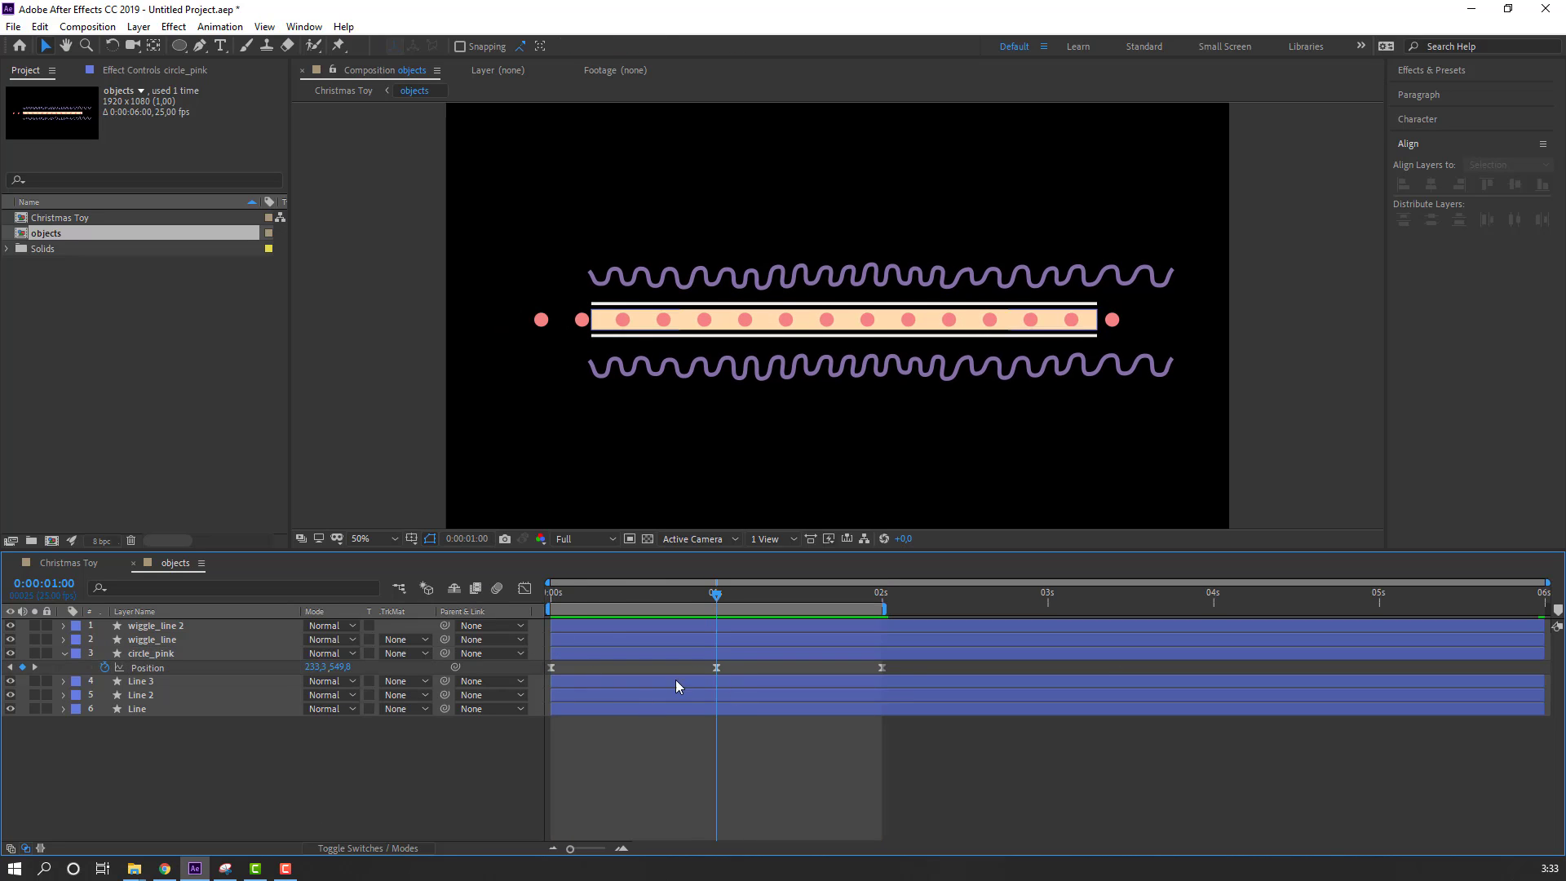
left_click(716, 668)
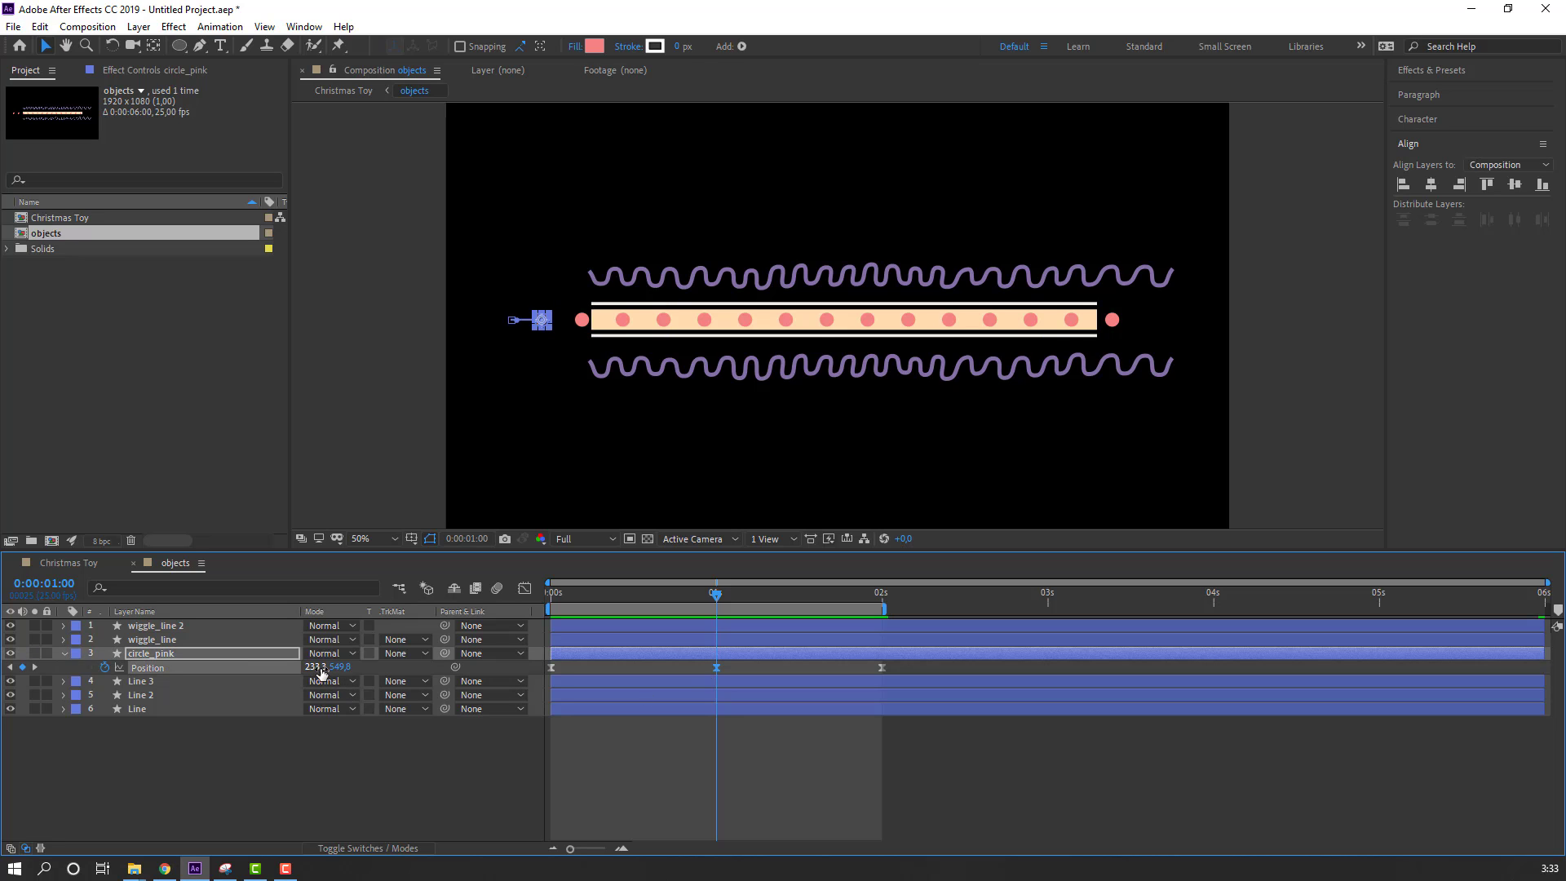
left_click_drag(315, 667, 303, 667)
key("space")
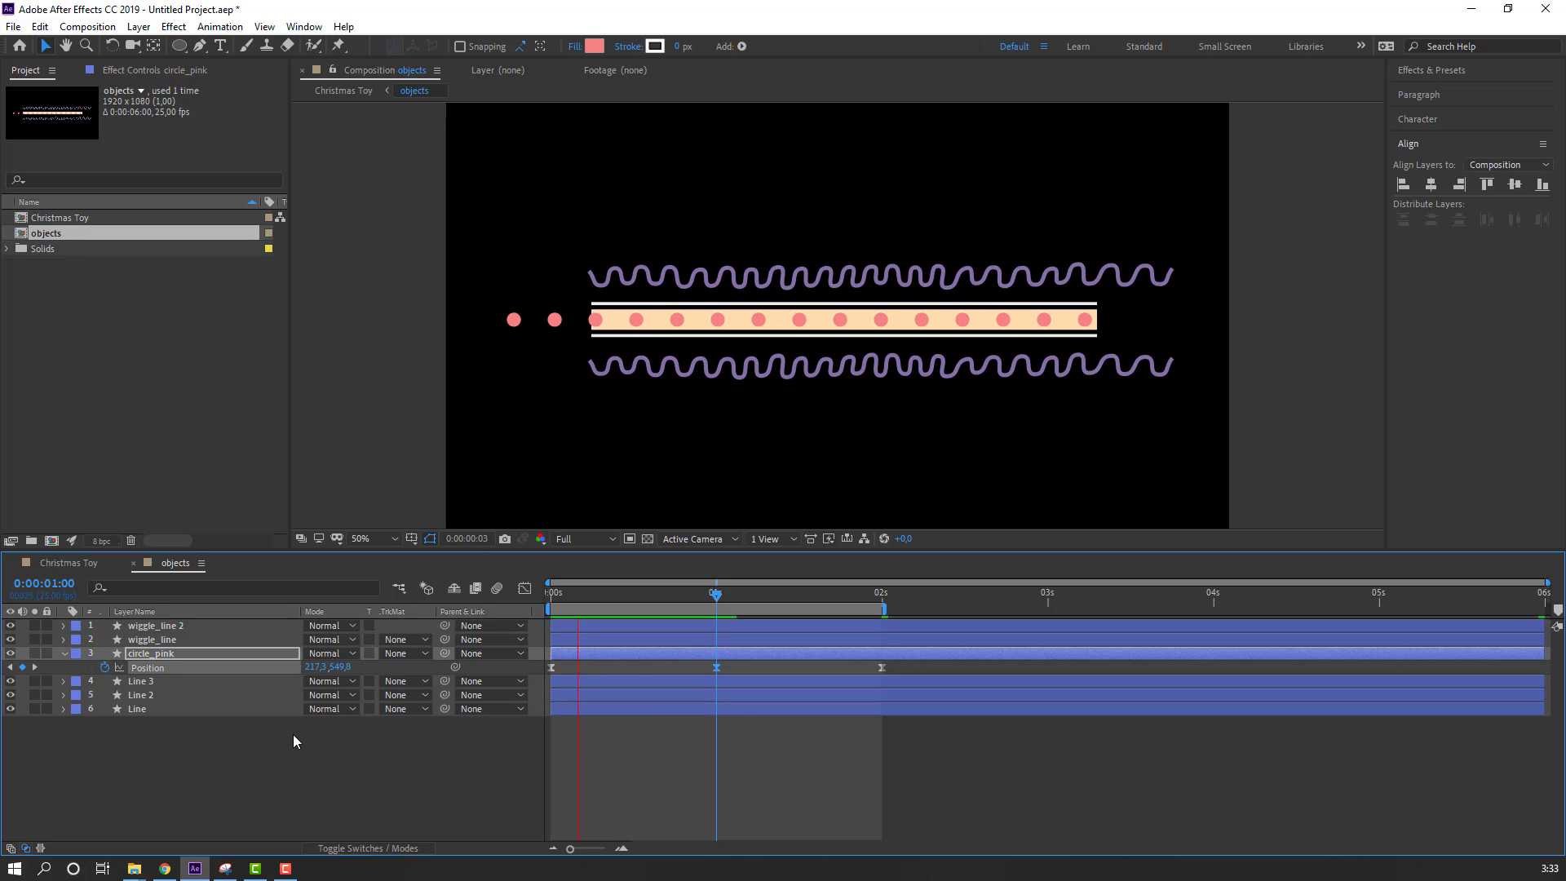
left_click(64, 564)
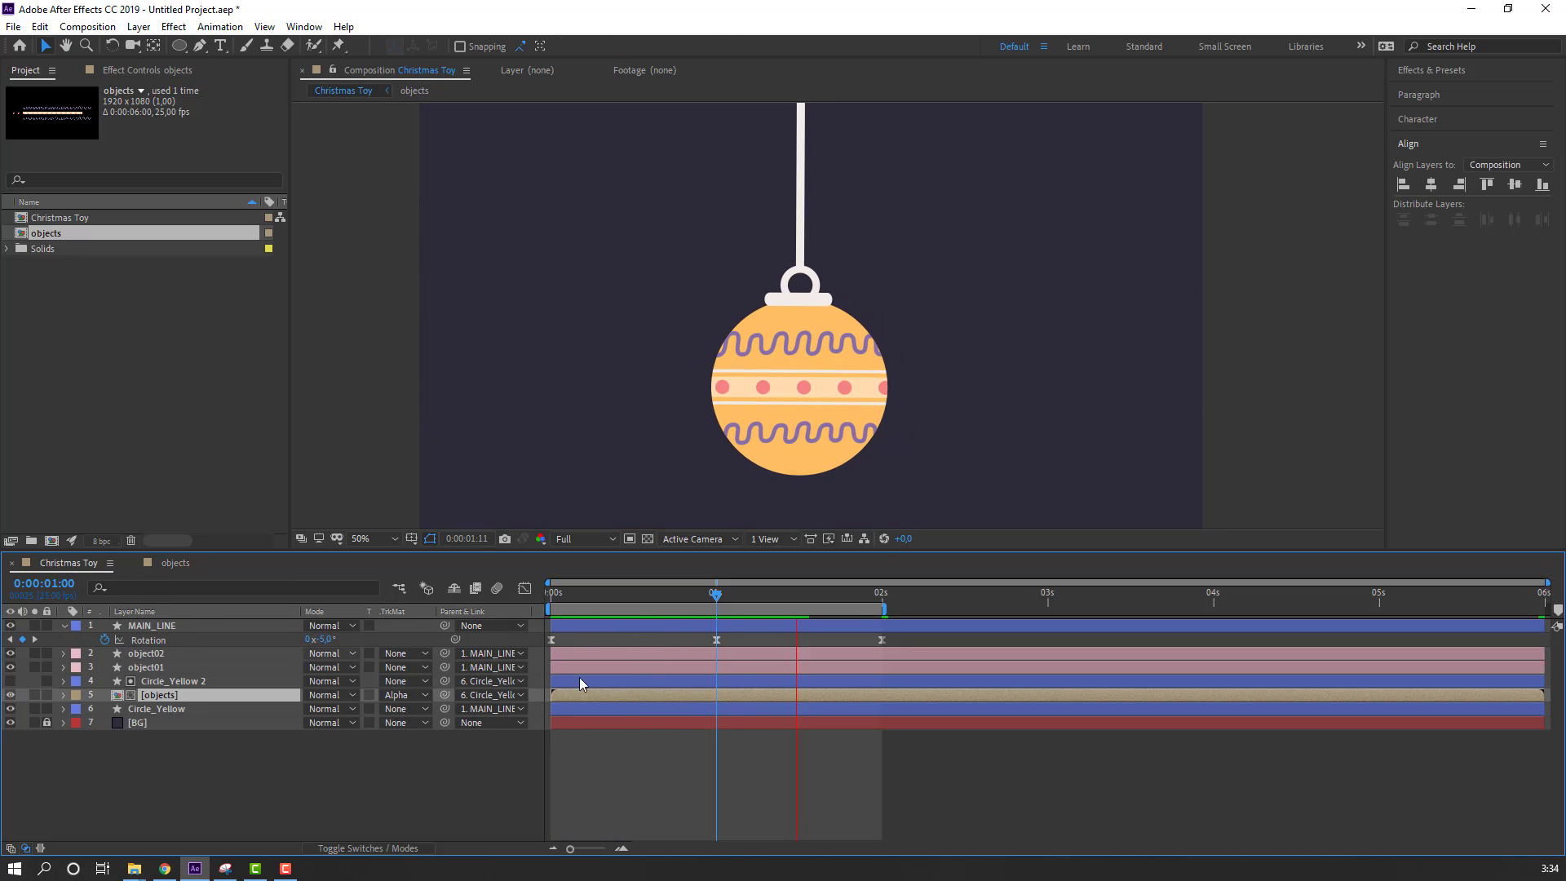
key("space")
Step: In the objects composition, keyframe both wiggle lines' Position at 0 s and 1 s, shifting X to 1094 at 1 s
left_click(174, 563)
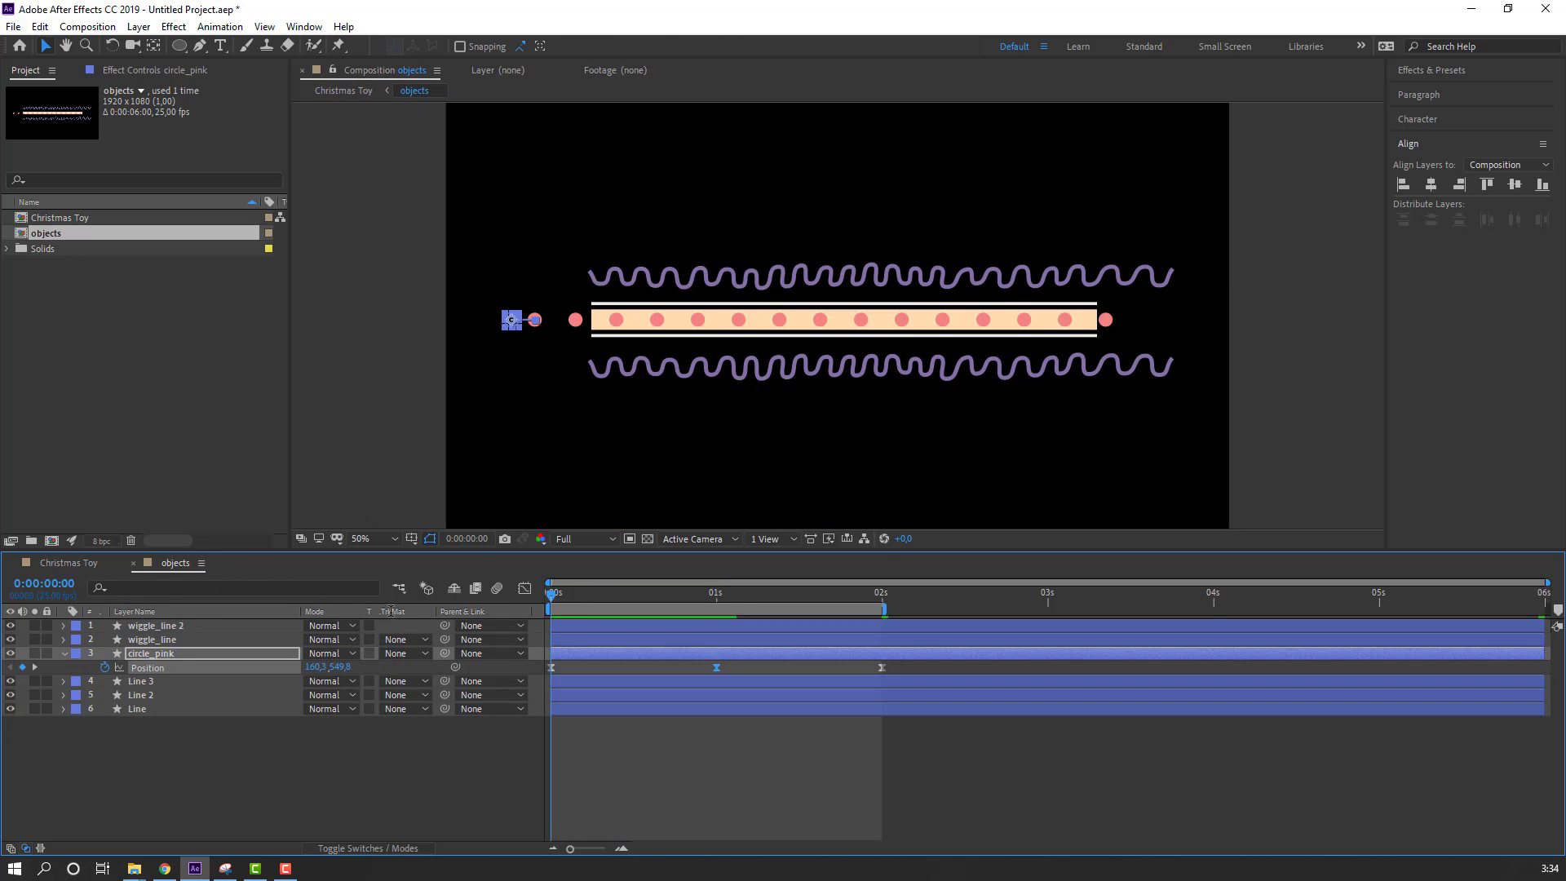
left_click(143, 639)
left_click(134, 626, "shift")
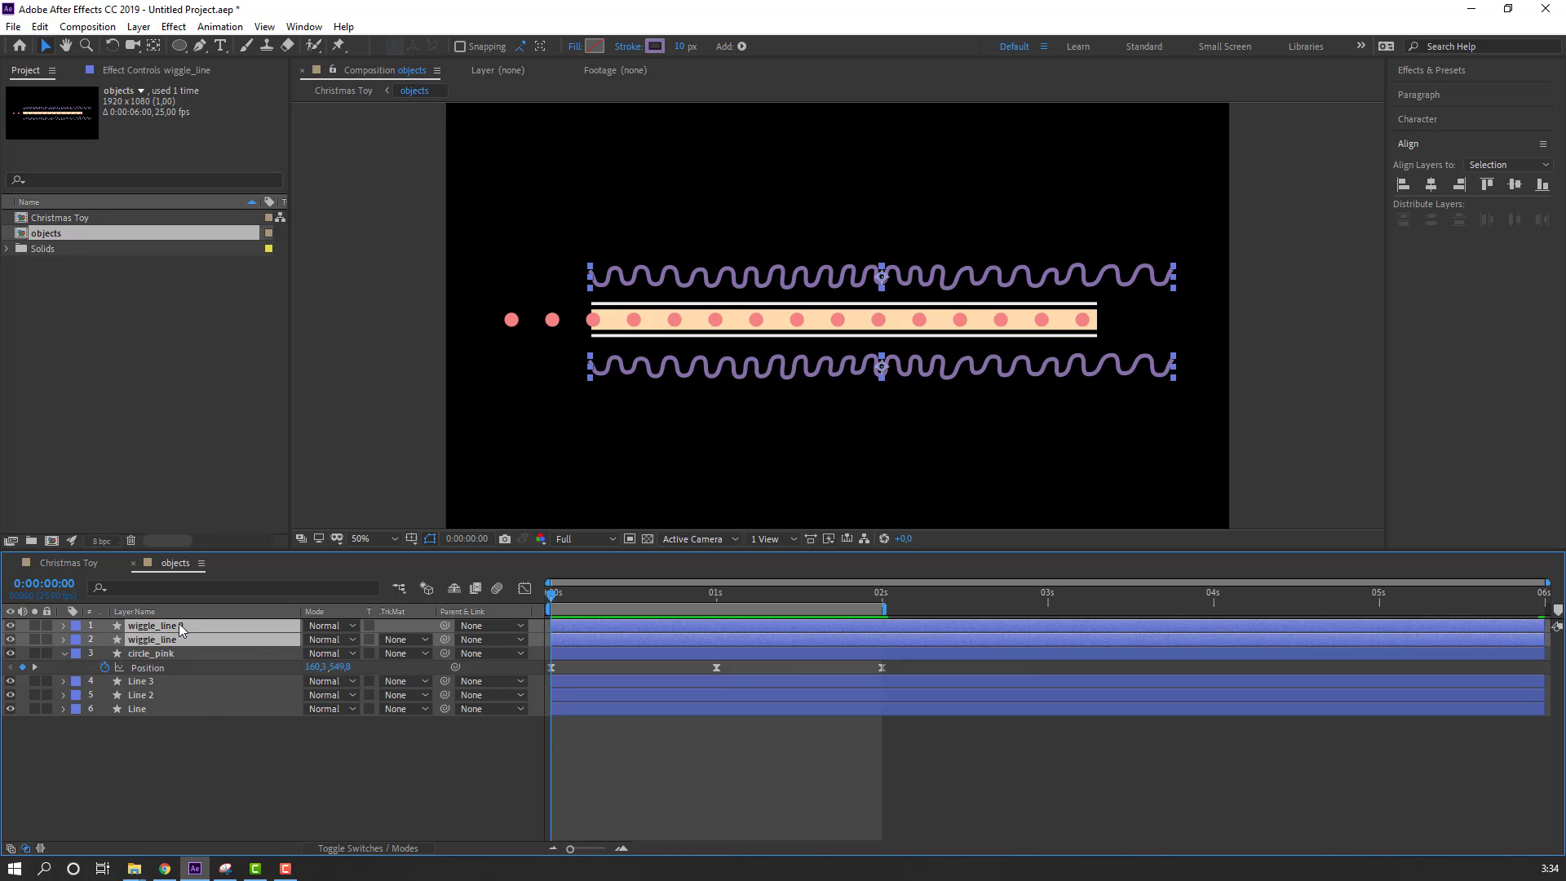
key("p")
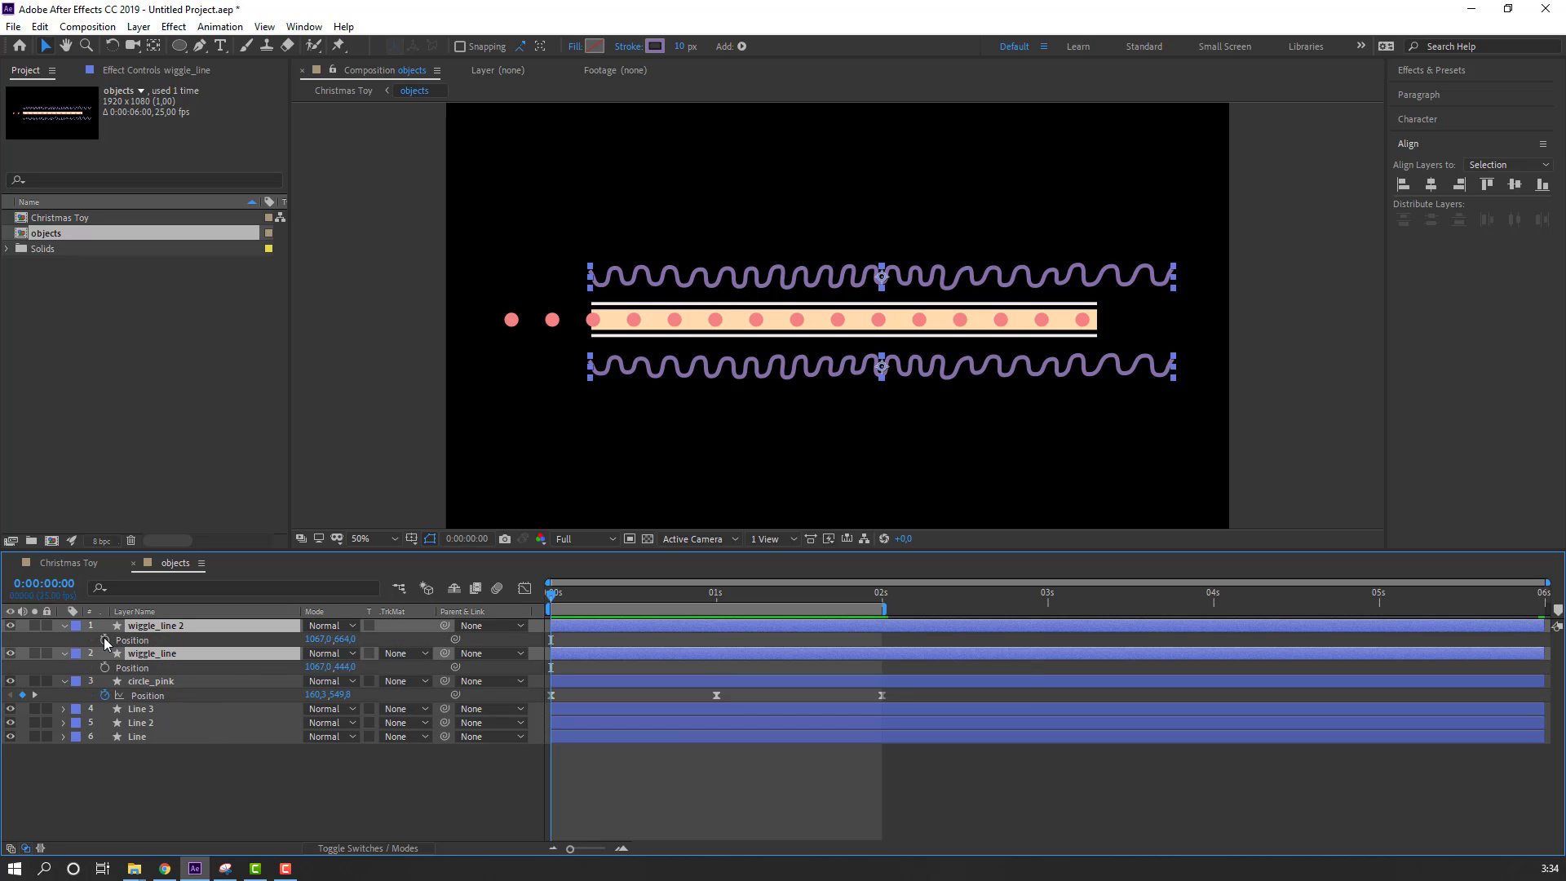
left_click(104, 640)
left_click(104, 667)
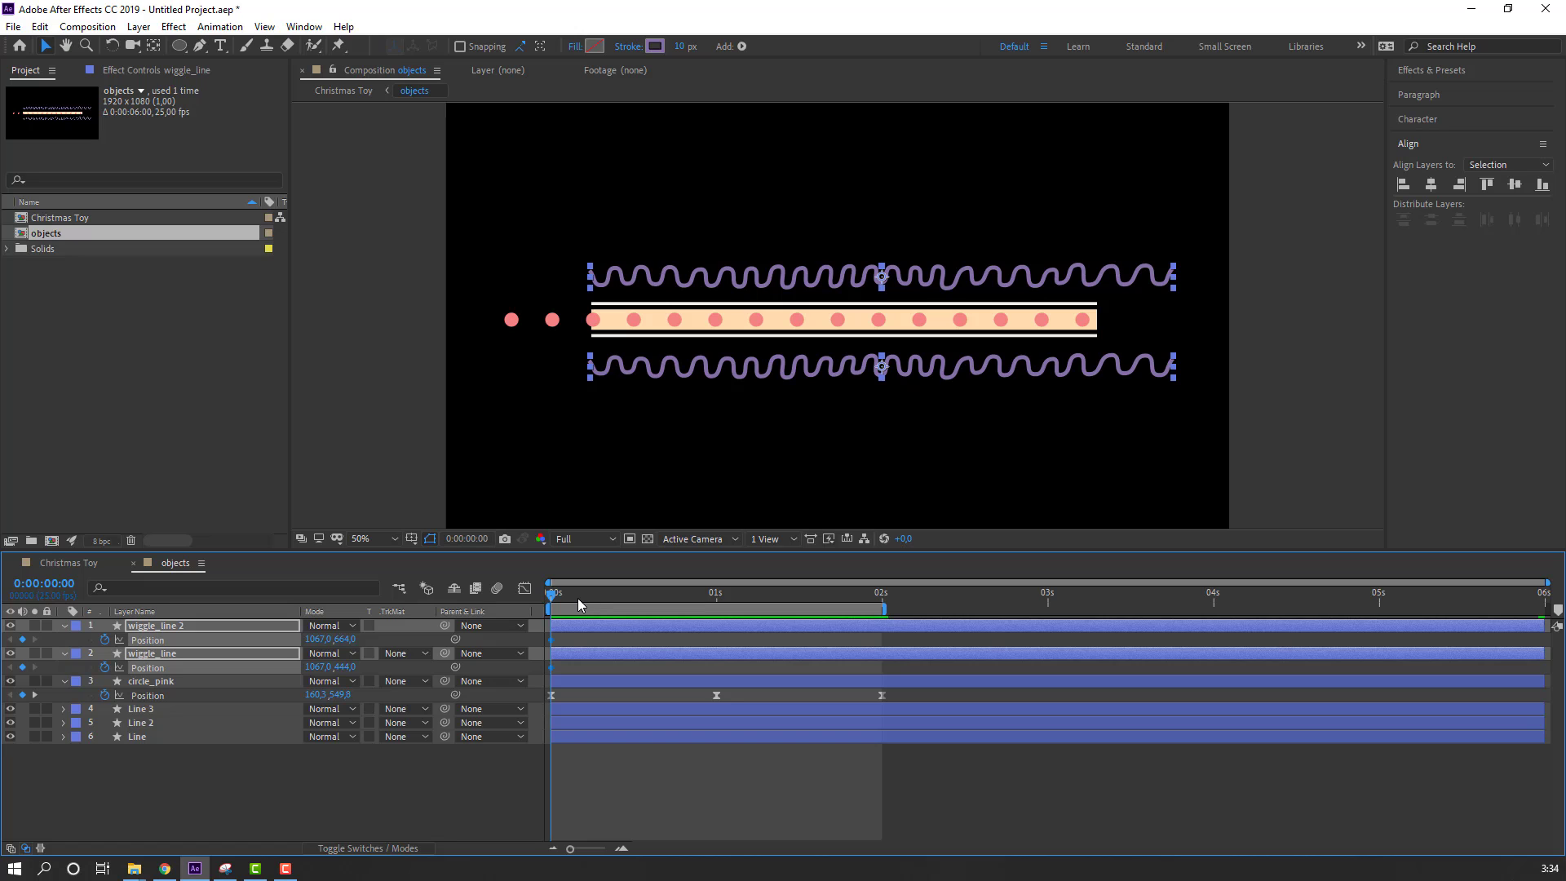
left_click_drag(580, 599, 718, 593)
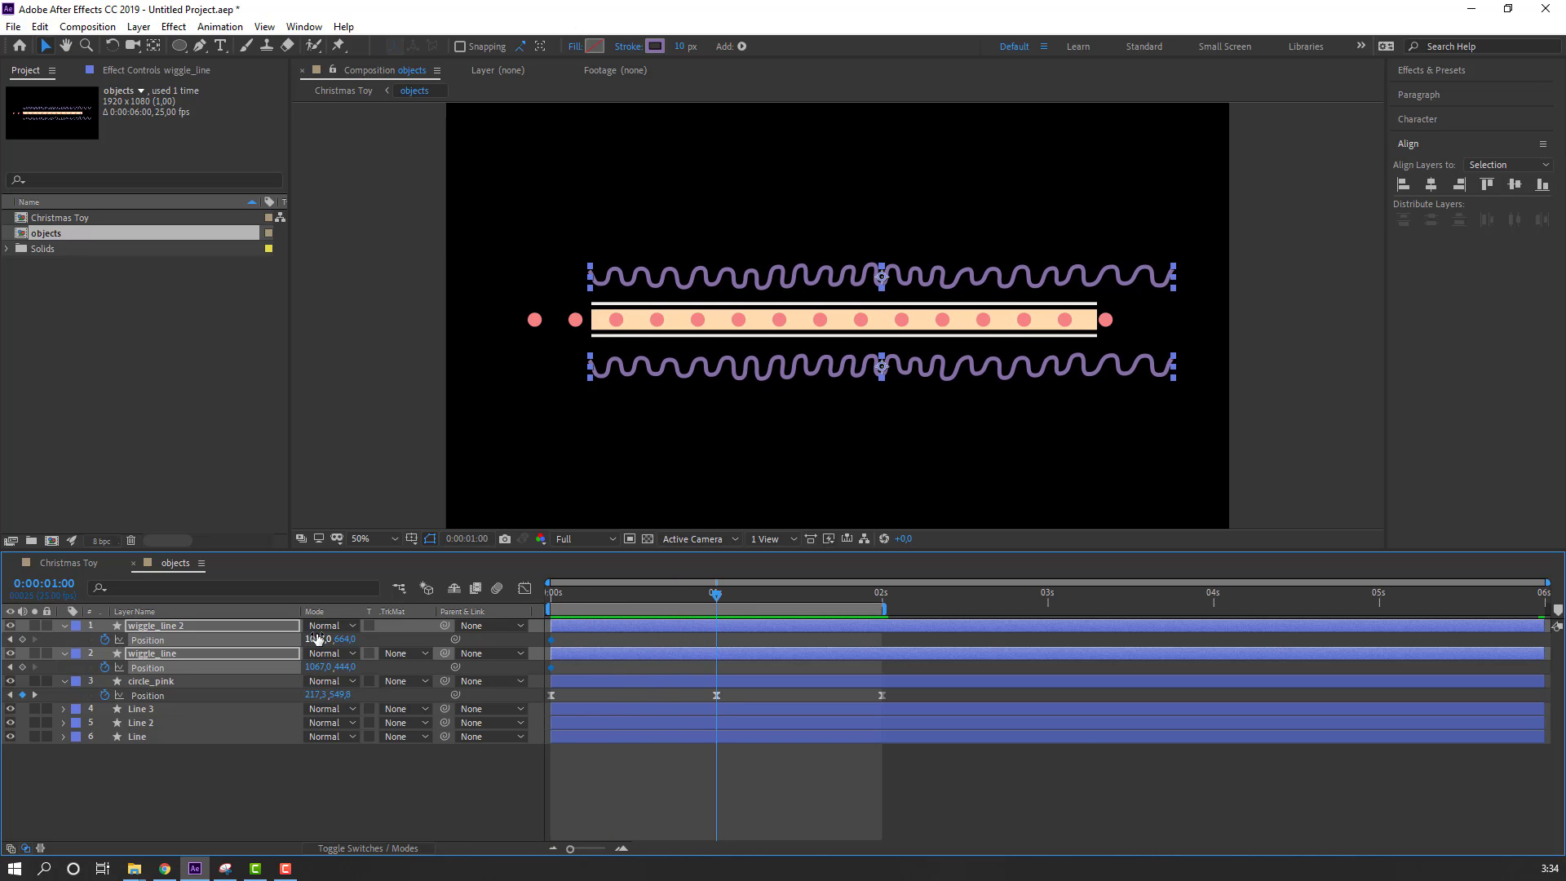
left_click_drag(317, 638, 339, 639)
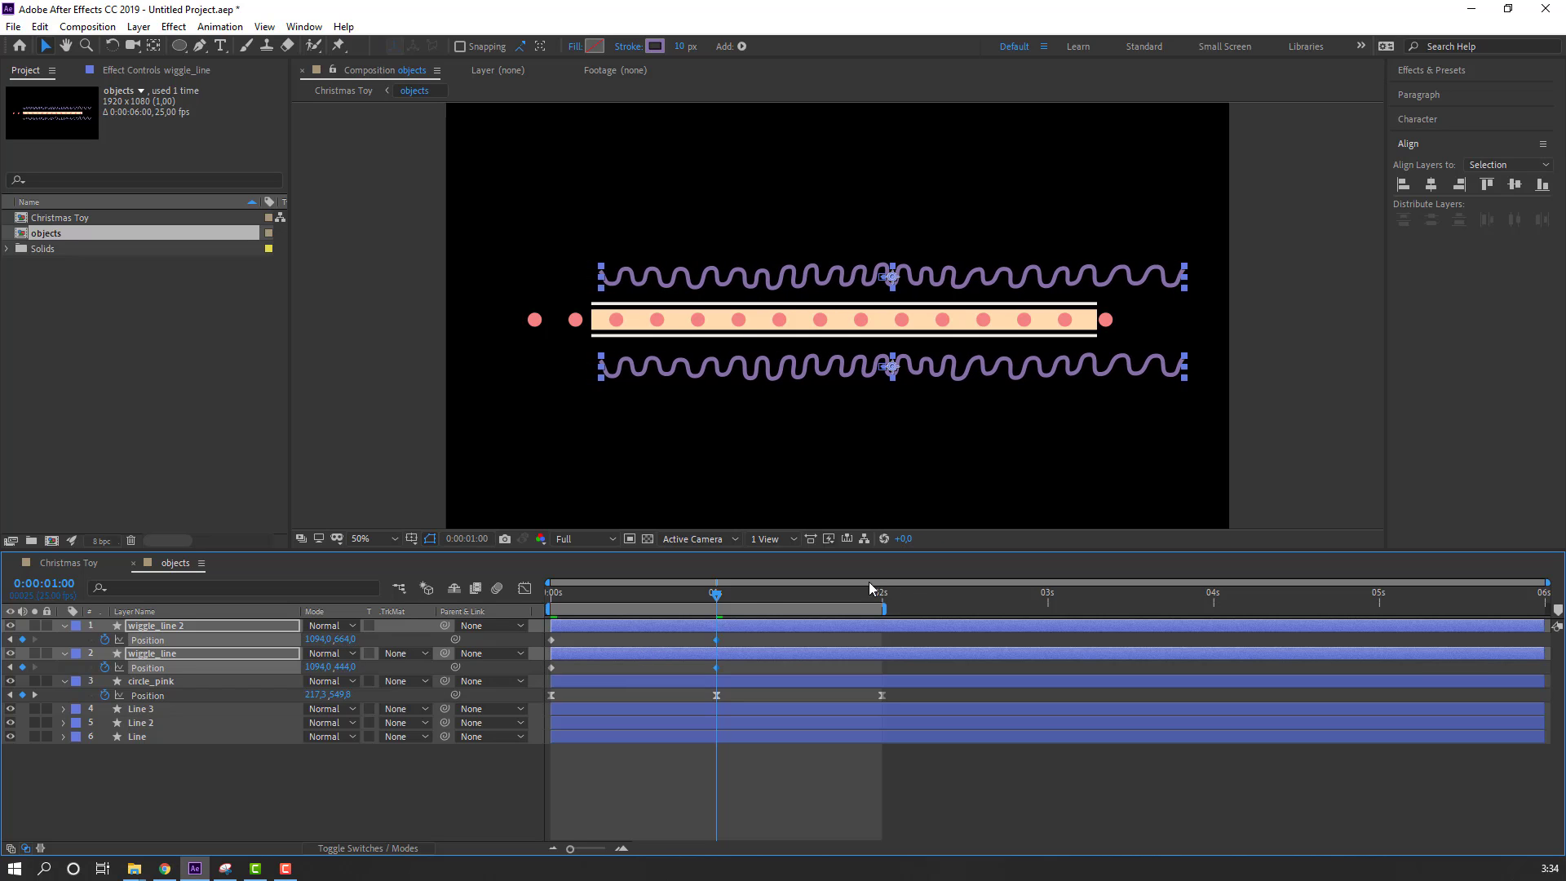
Step: Copy the first Position keyframes of wiggle_line 2 and wiggle_line to 2 s
left_click_drag(739, 602, 883, 598)
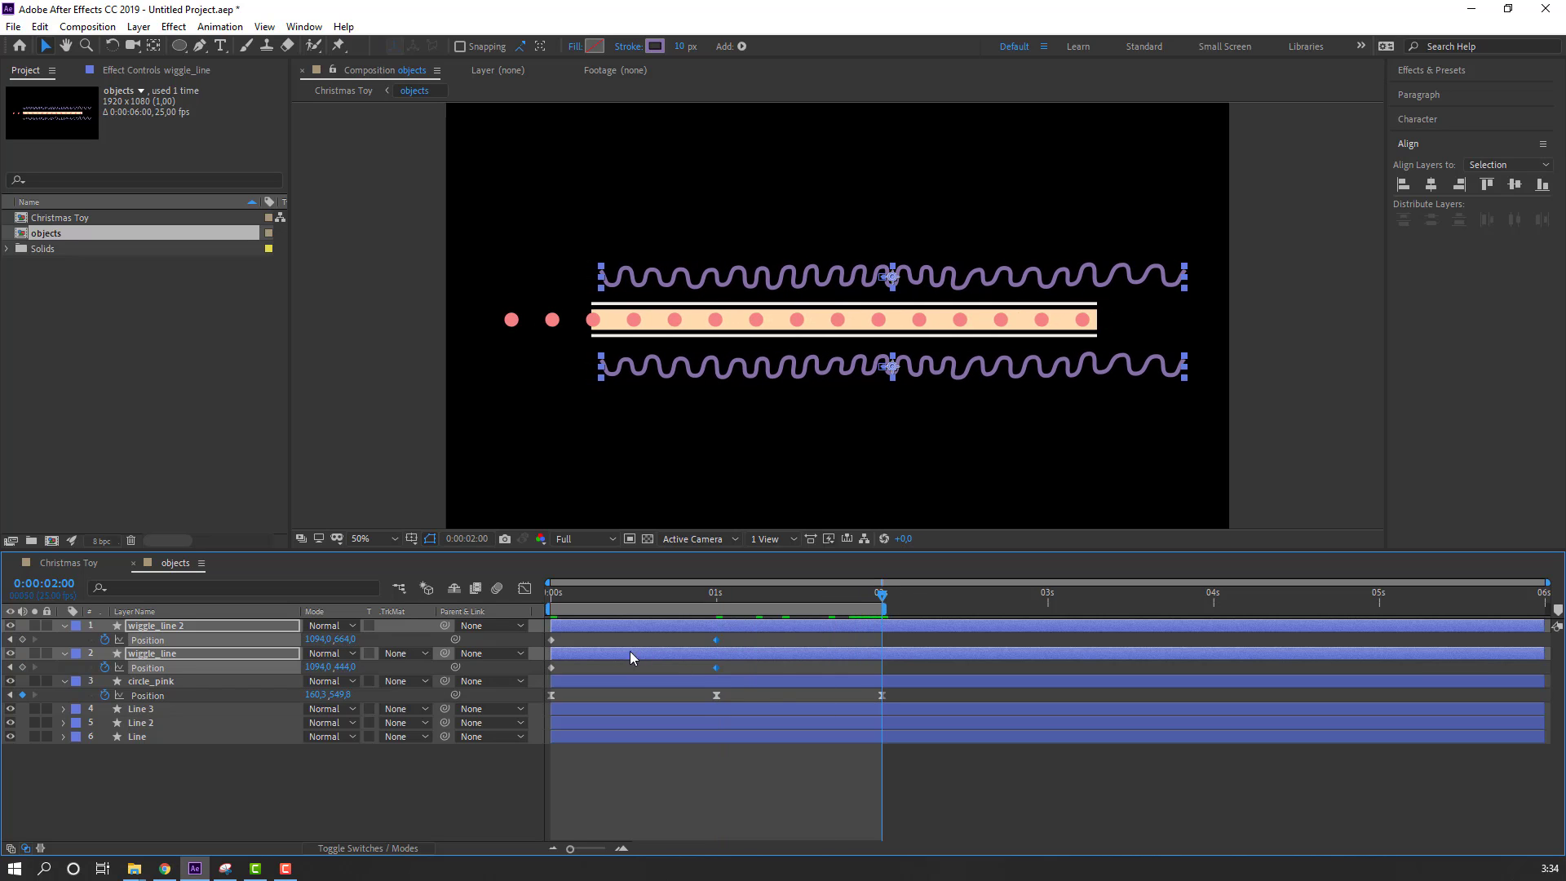
left_click(551, 640)
key("ctrl+c")
key("ctrl+v")
left_click(552, 667)
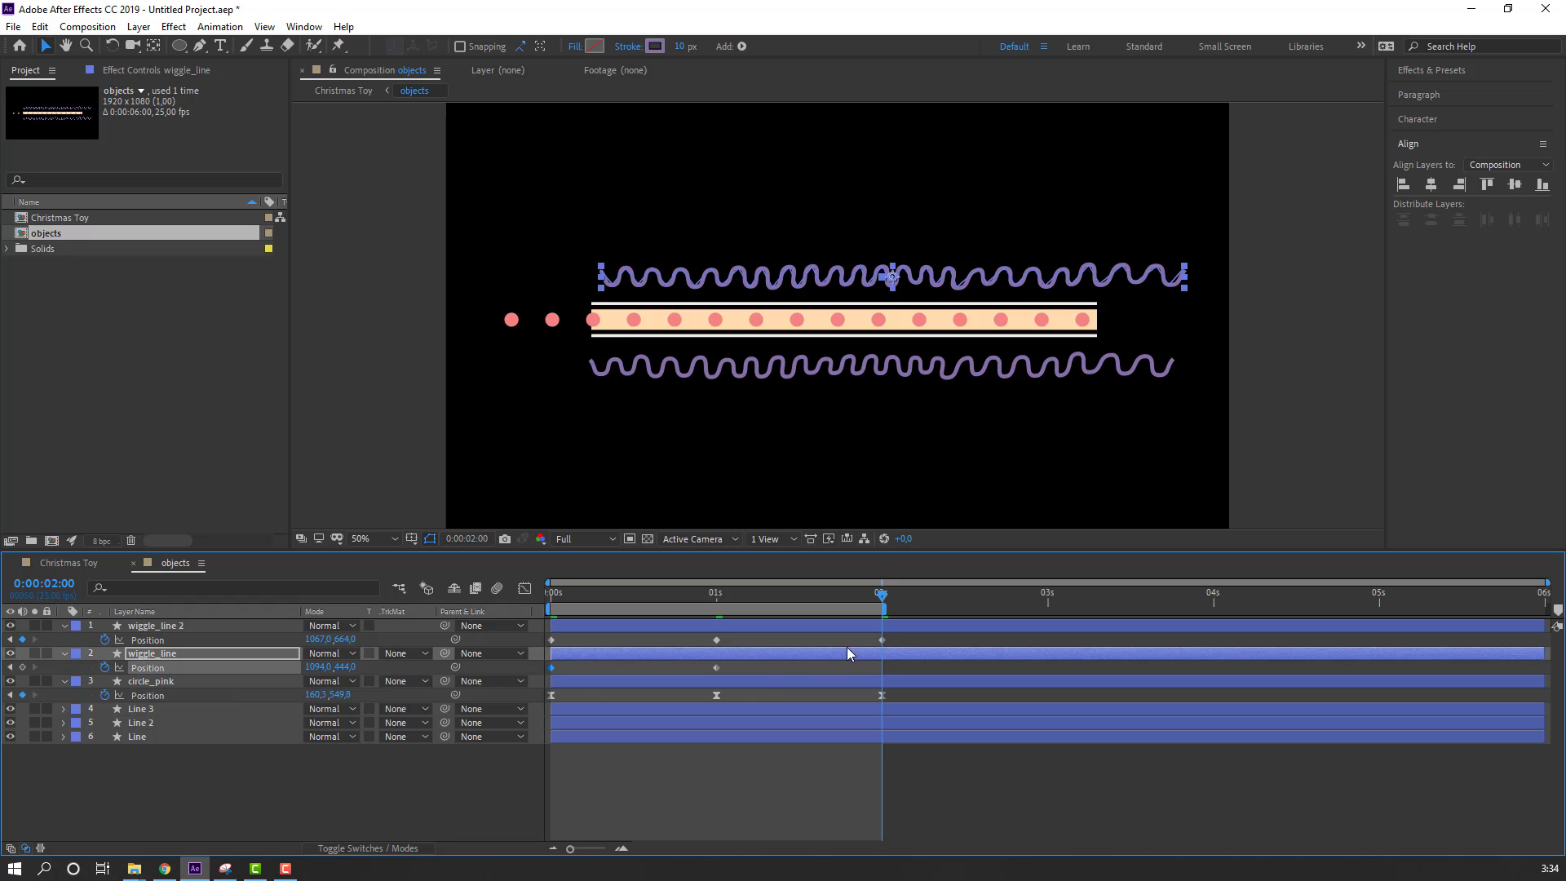
key("ctrl+c")
key("ctrl+v")
Step: Apply Easy Ease to all Position keyframes of both wiggle lines and preview the animation in Christmas Toy
left_click_drag(913, 636, 541, 681)
right_click(552, 668)
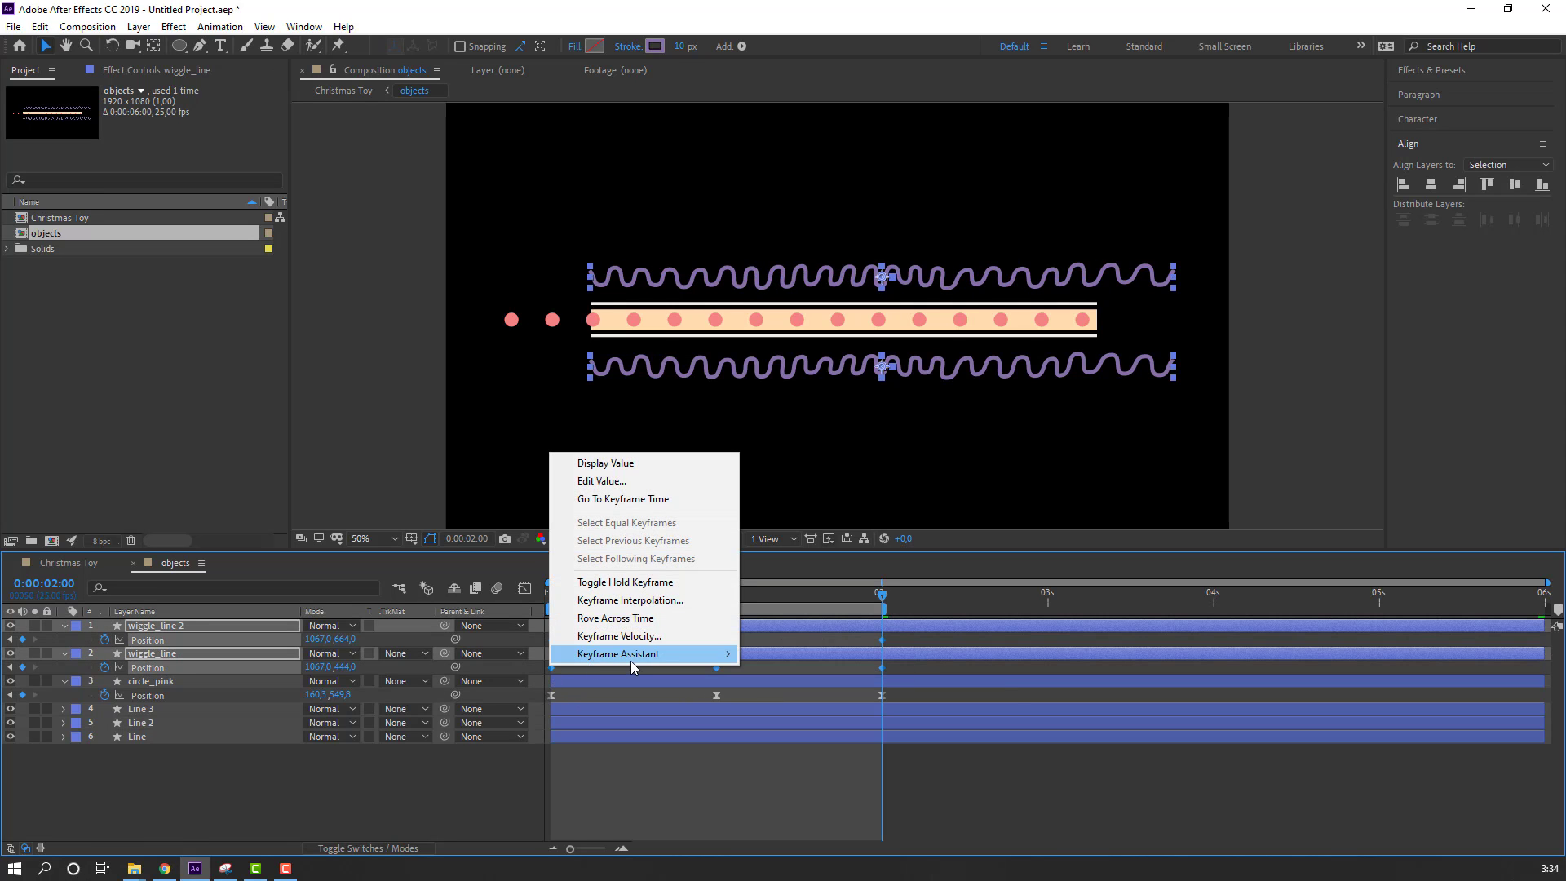
mouse_move(632, 661)
left_click(816, 707)
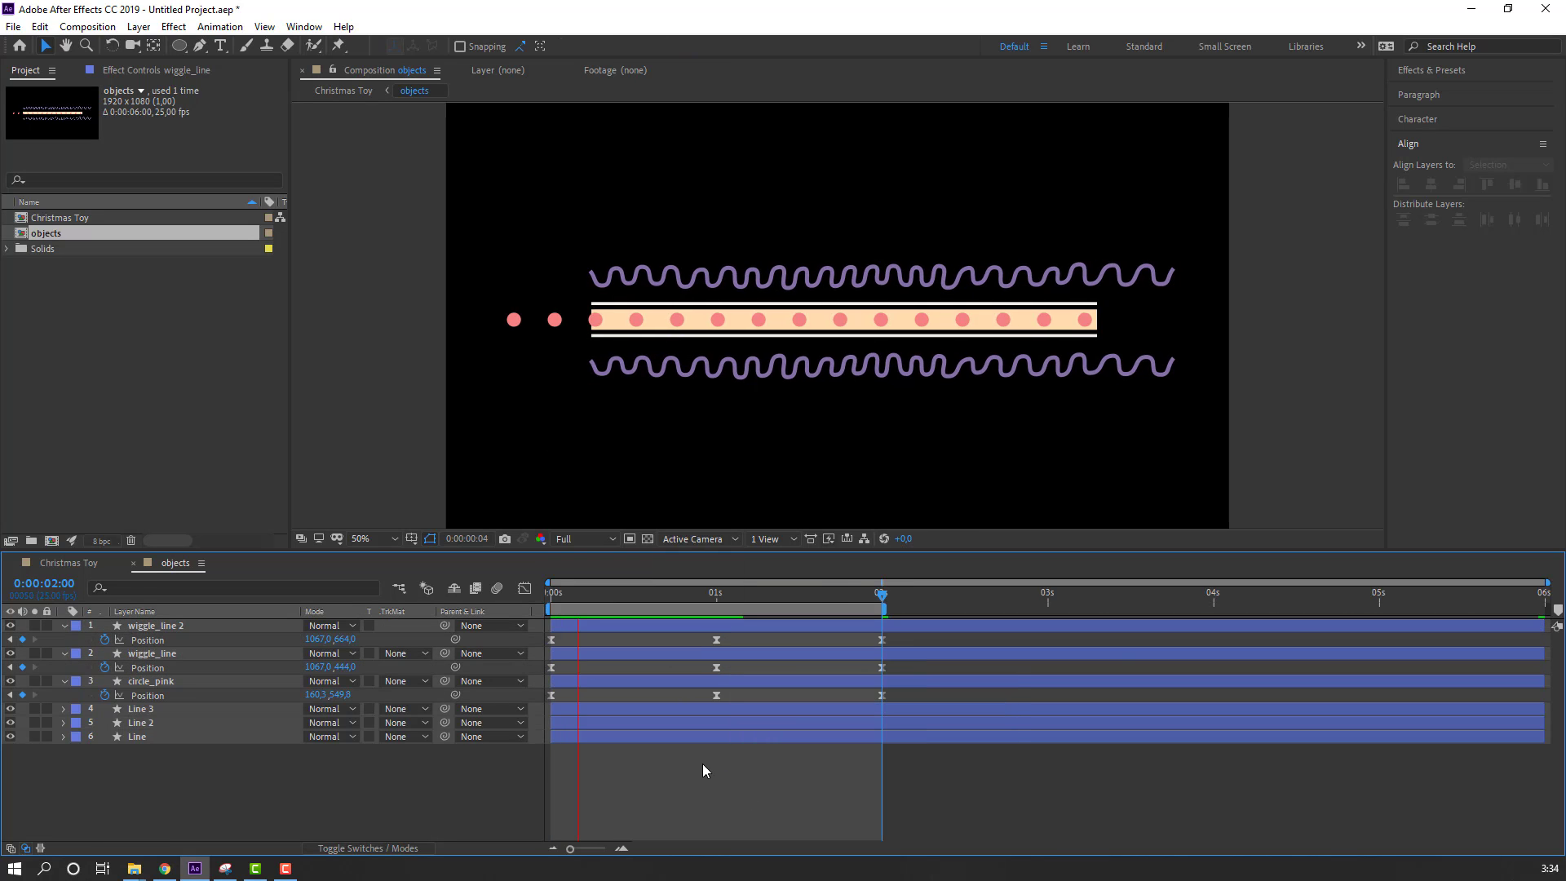
left_click(94, 571)
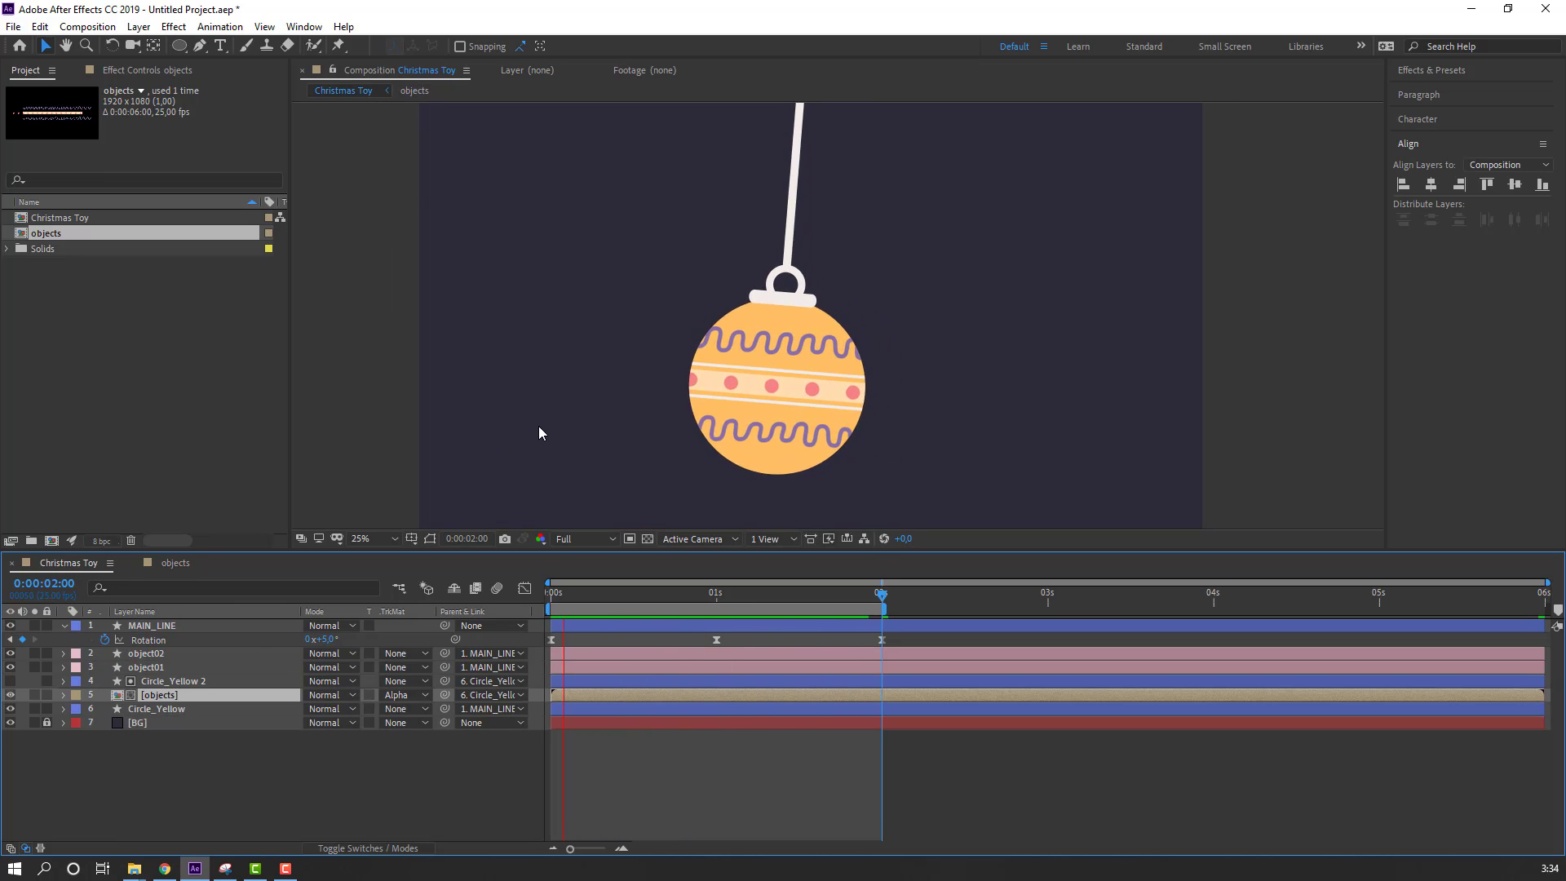
scroll(539, 426, "down", 2)
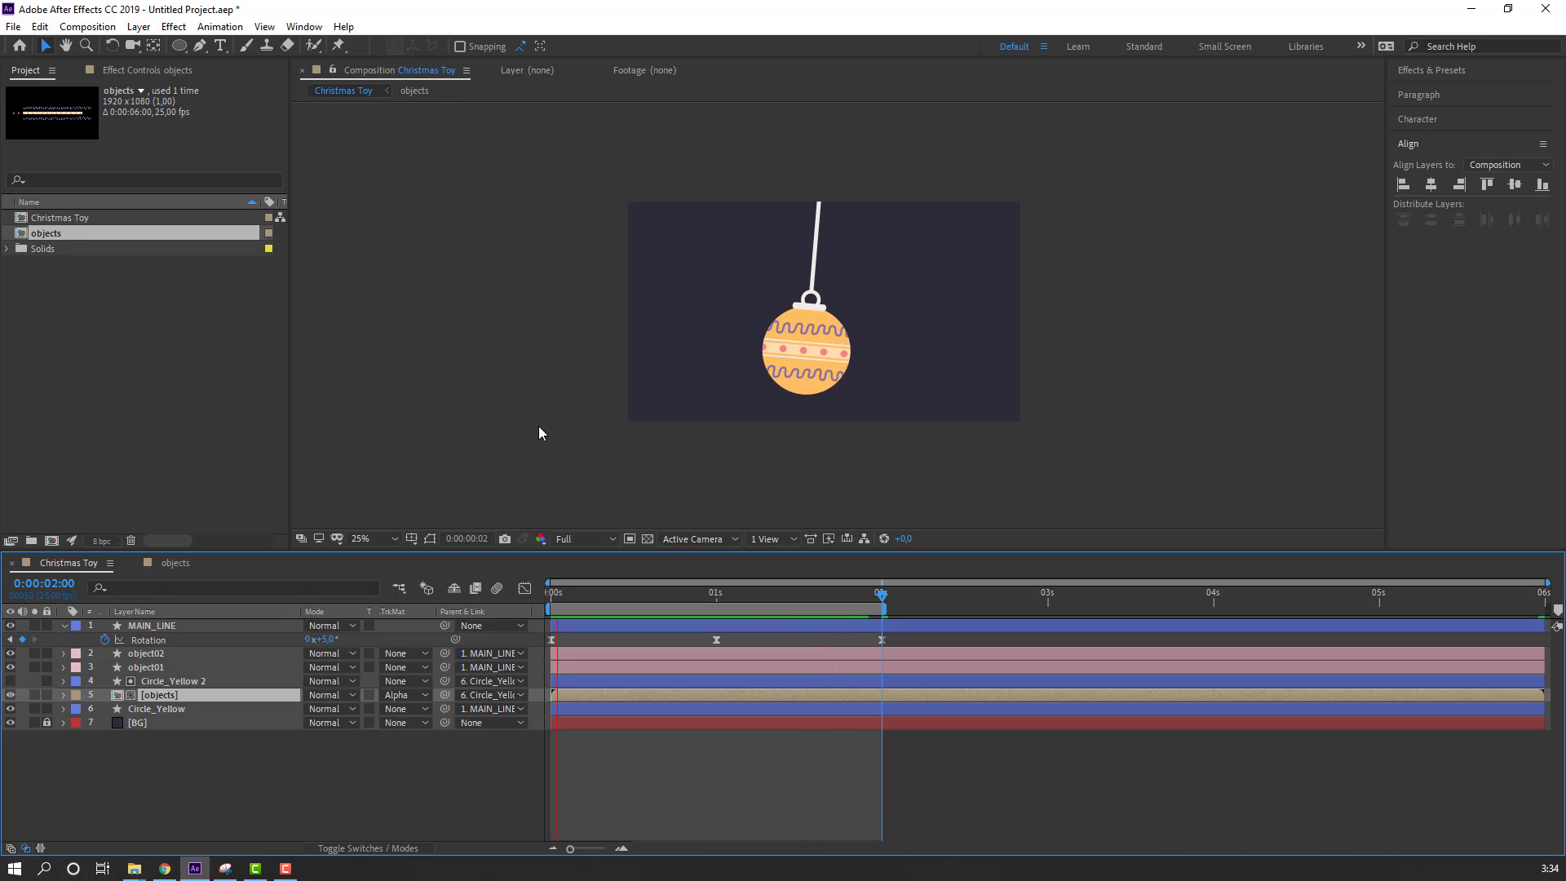
scroll(539, 426, "up", 2)
key("space")
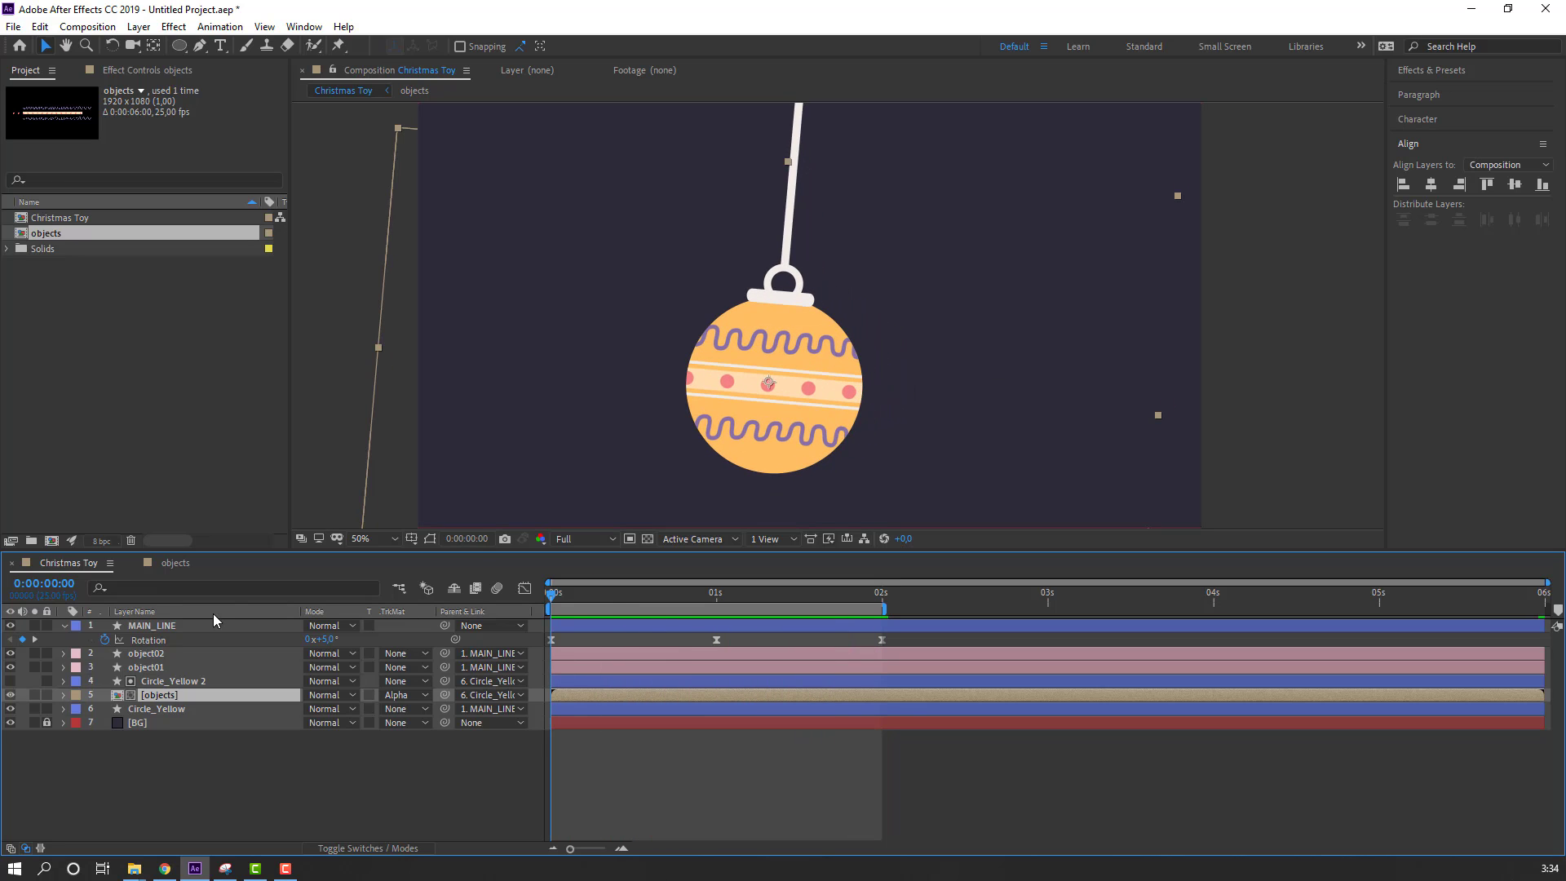
Step: Solo Circle_Yellow, move its anchor point to the top edge of the circle with the Pan Behind tool, and unsolo it
left_click(159, 710)
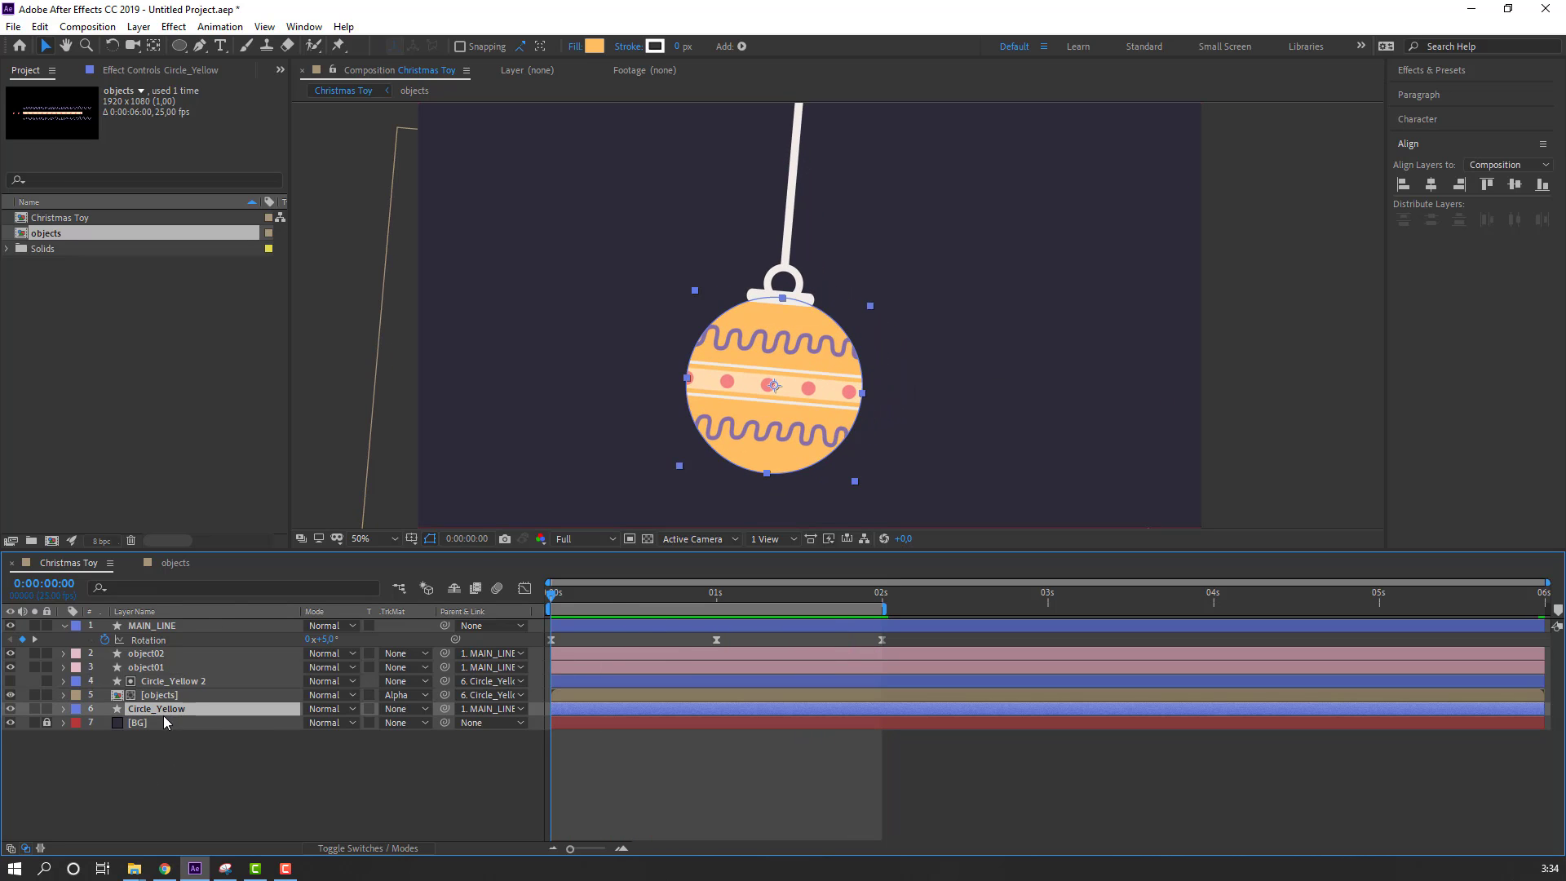
left_click(47, 723)
left_click(34, 709)
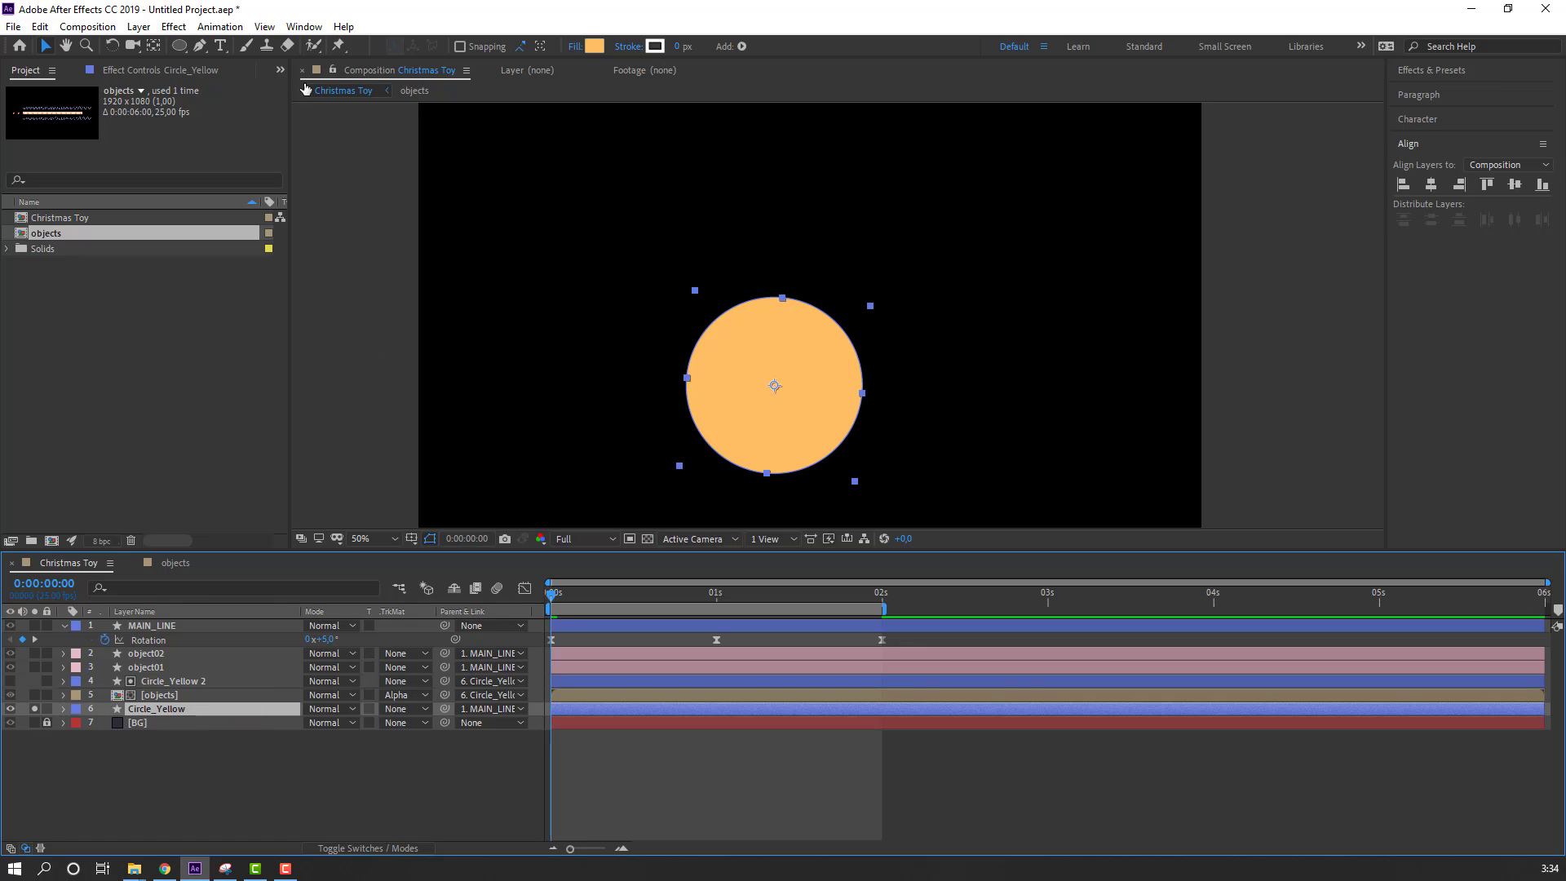
left_click(153, 46)
left_click_drag(775, 386, 781, 307)
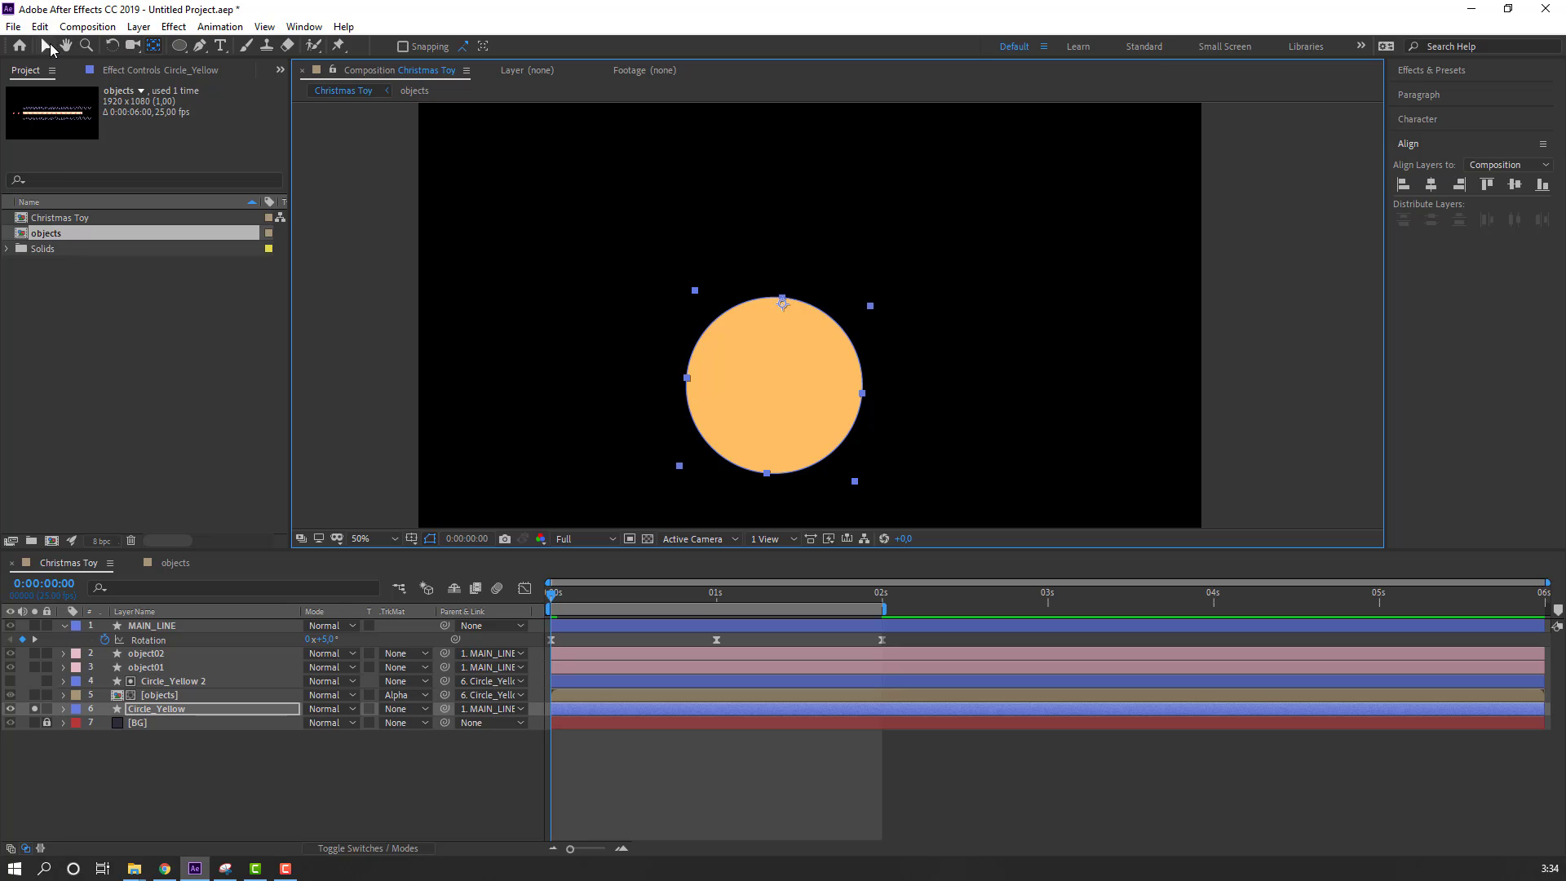
left_click(47, 45)
left_click(35, 709)
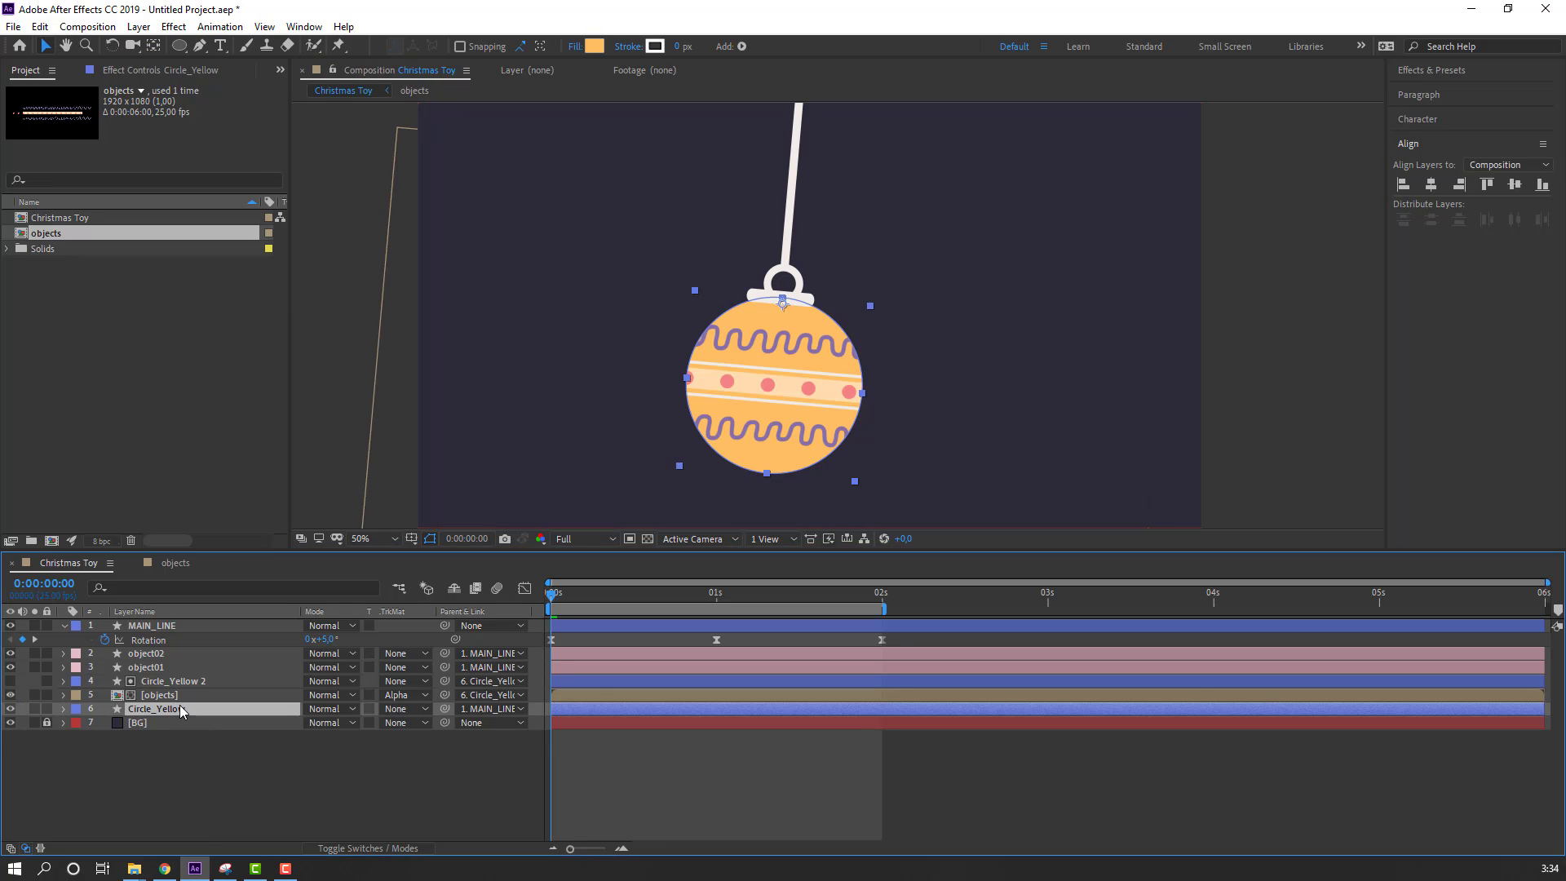
Step: Keyframe Circle_Yellow's Rotation at 3° at 0 s and -3° at 1 s
key("r")
left_click(104, 723)
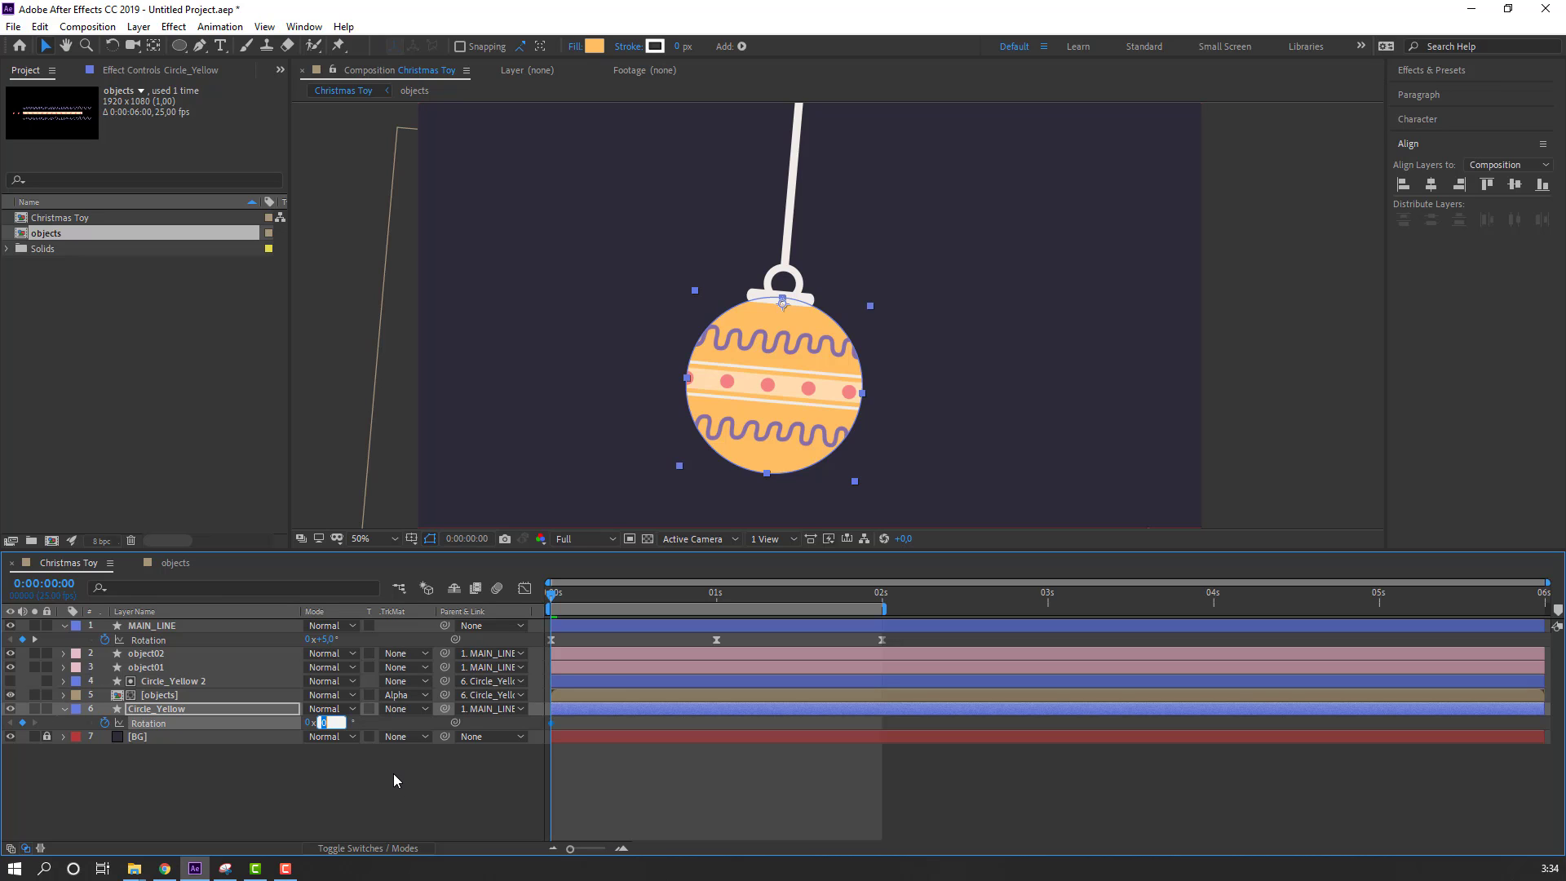
type("3")
key("Return")
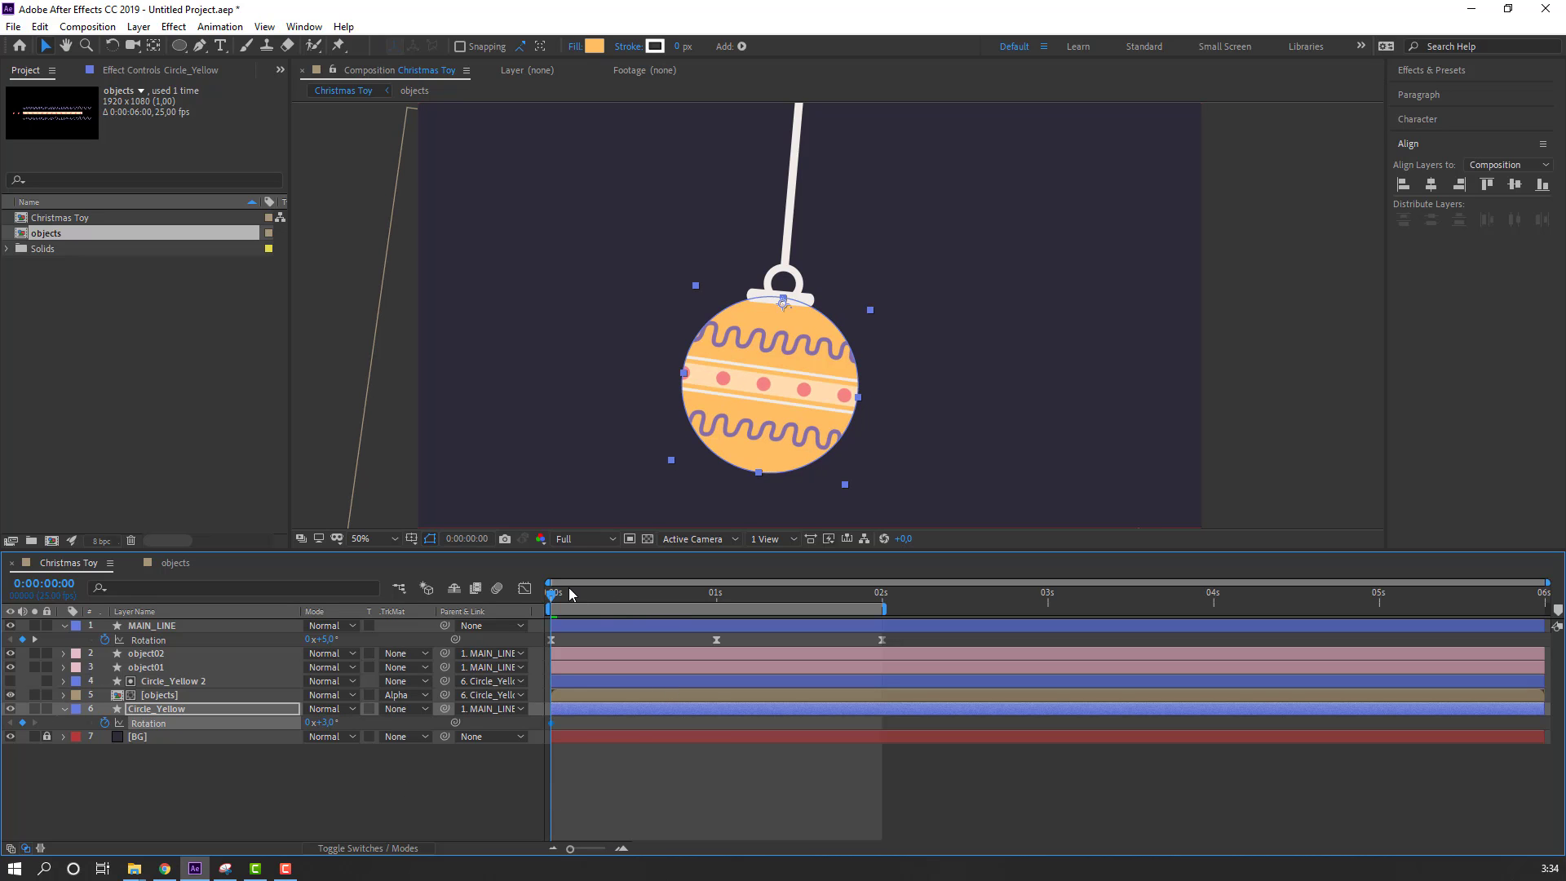
left_click_drag(569, 591, 717, 594)
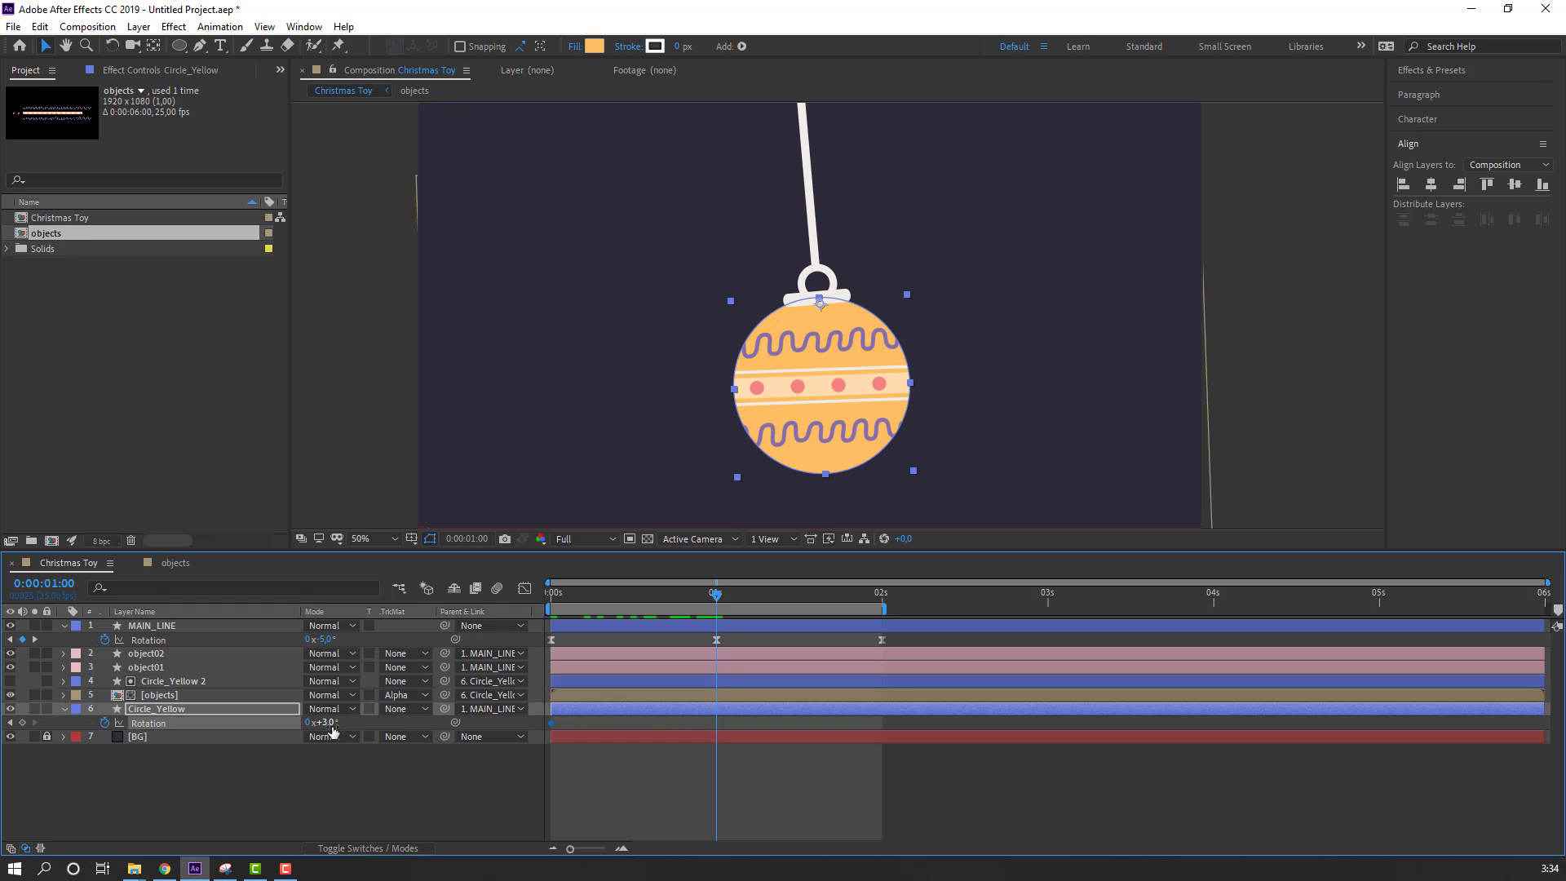
type("-3")
key("Return")
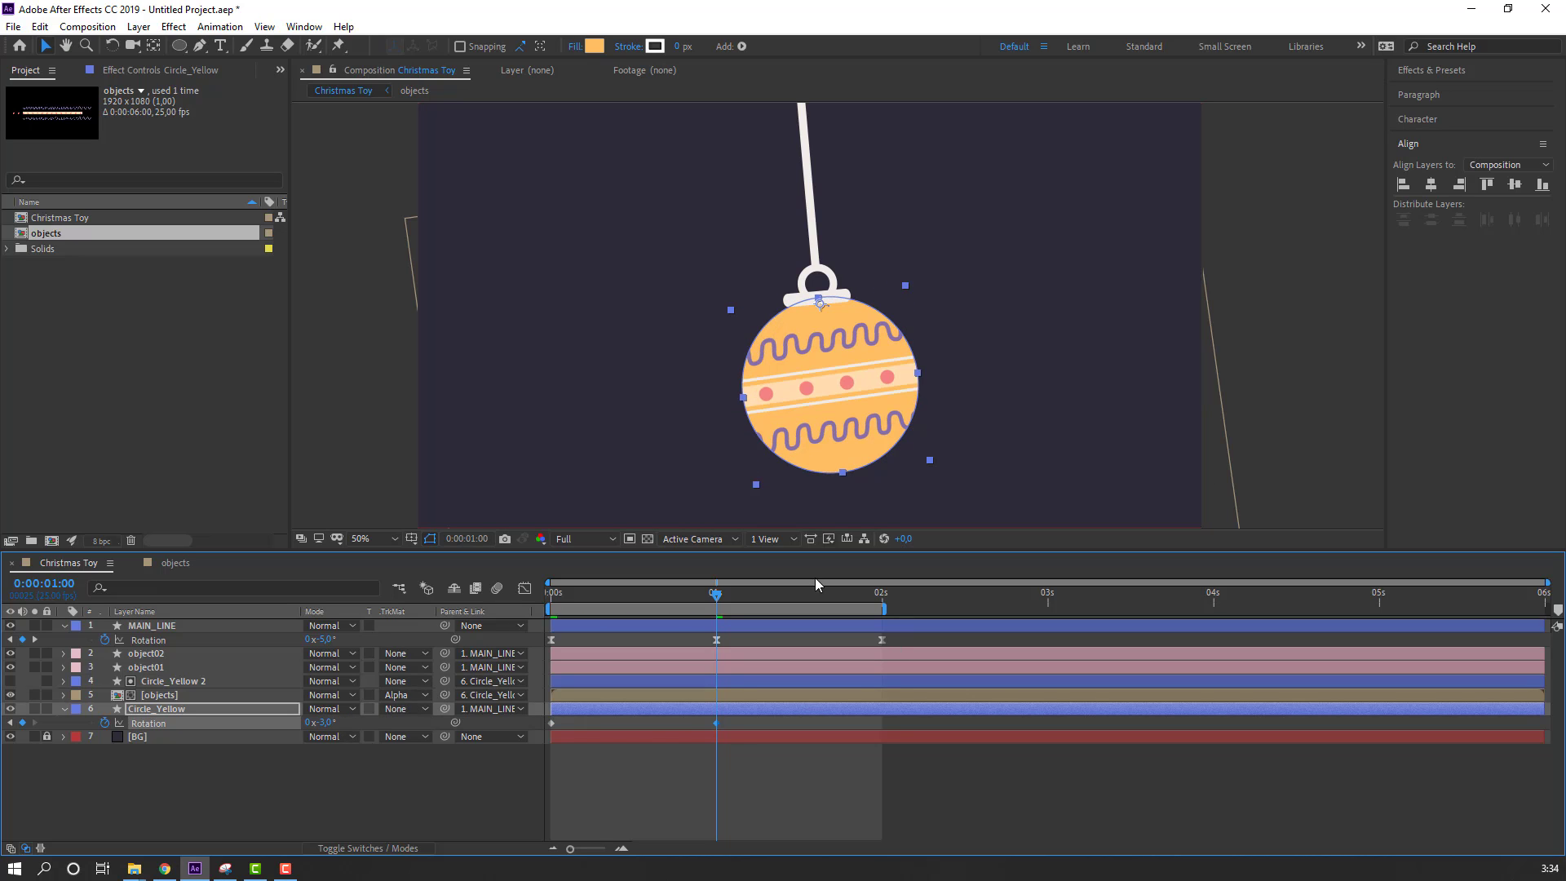
Step: Copy Circle_Yellow's first Rotation keyframe to 2 s
left_click_drag(725, 596, 883, 603)
left_click(552, 724)
key("ctrl+v")
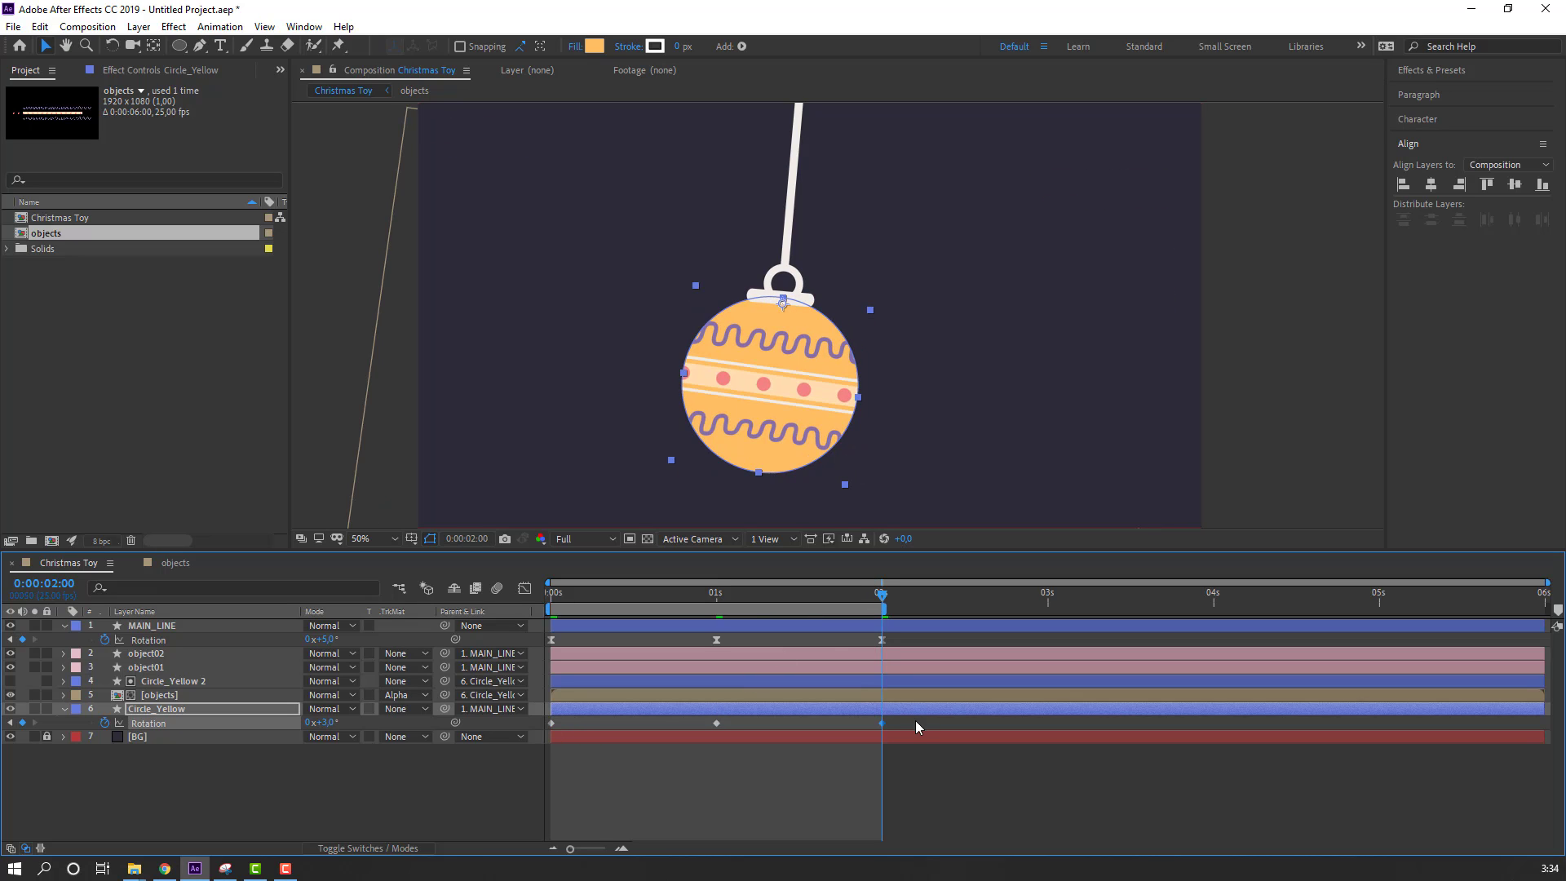
Step: Apply Easy Ease to all of Circle_Yellow's Rotation keyframes and preview the swinging animation
left_click_drag(915, 721, 557, 732)
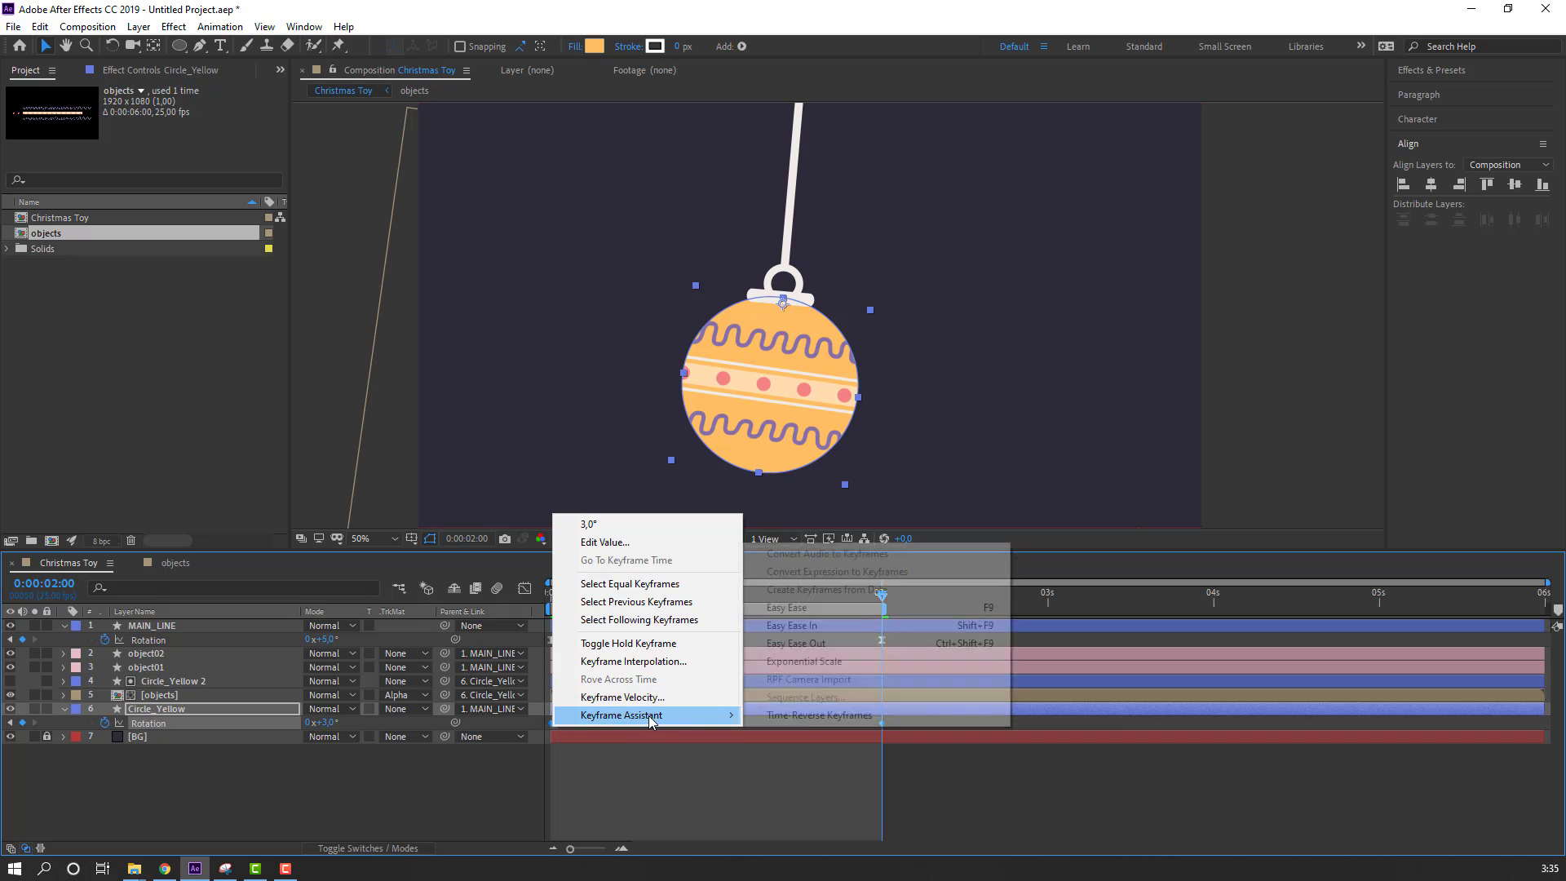
mouse_move(646, 717)
left_click(816, 607)
key("space")
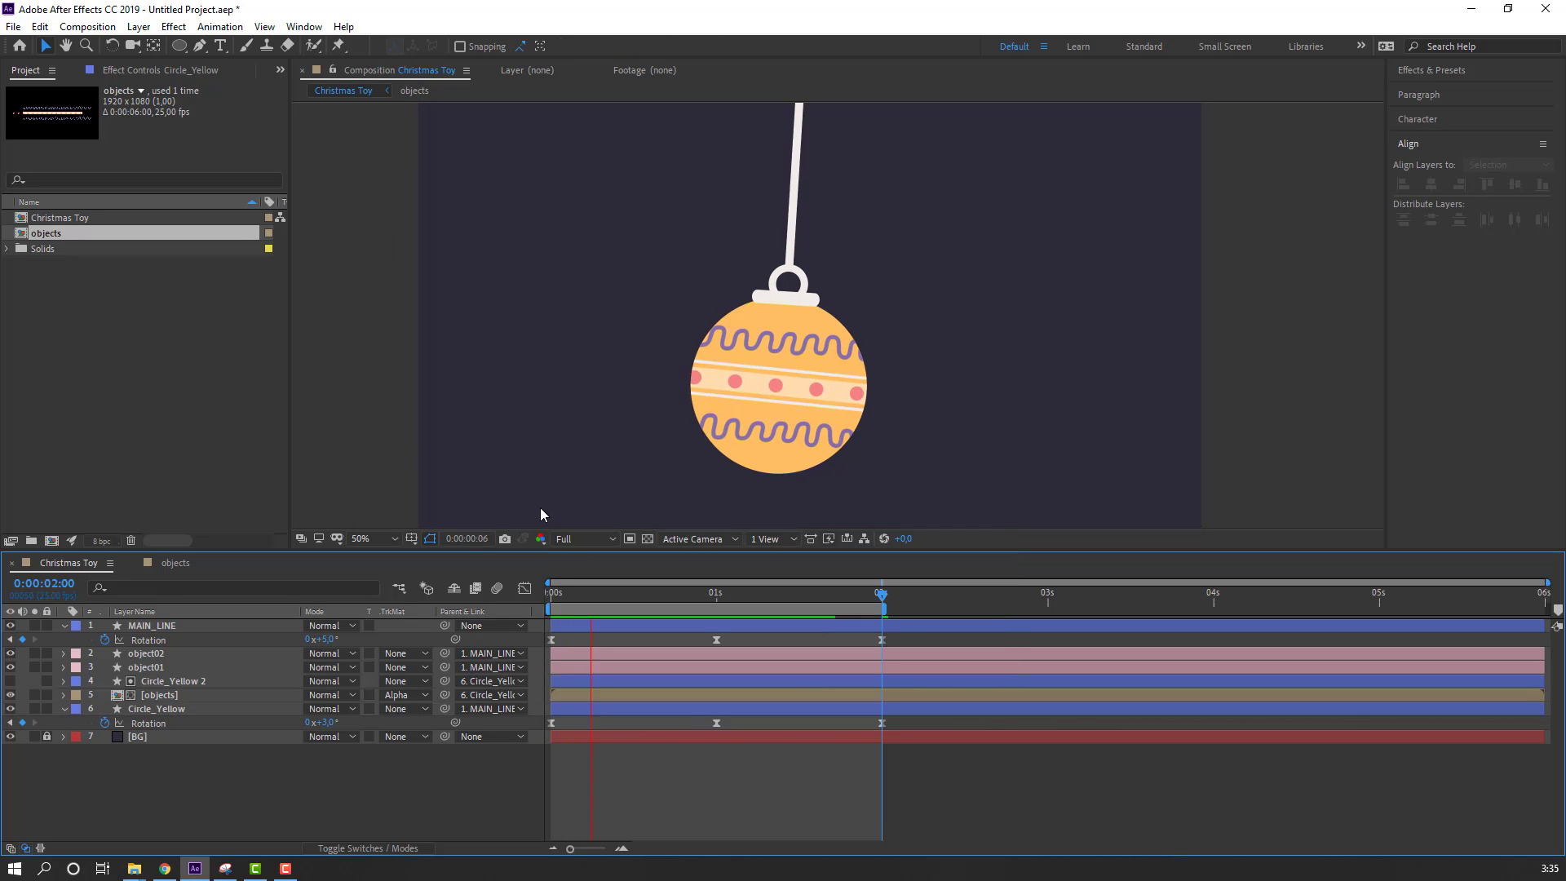
scroll(552, 497, "down", 4)
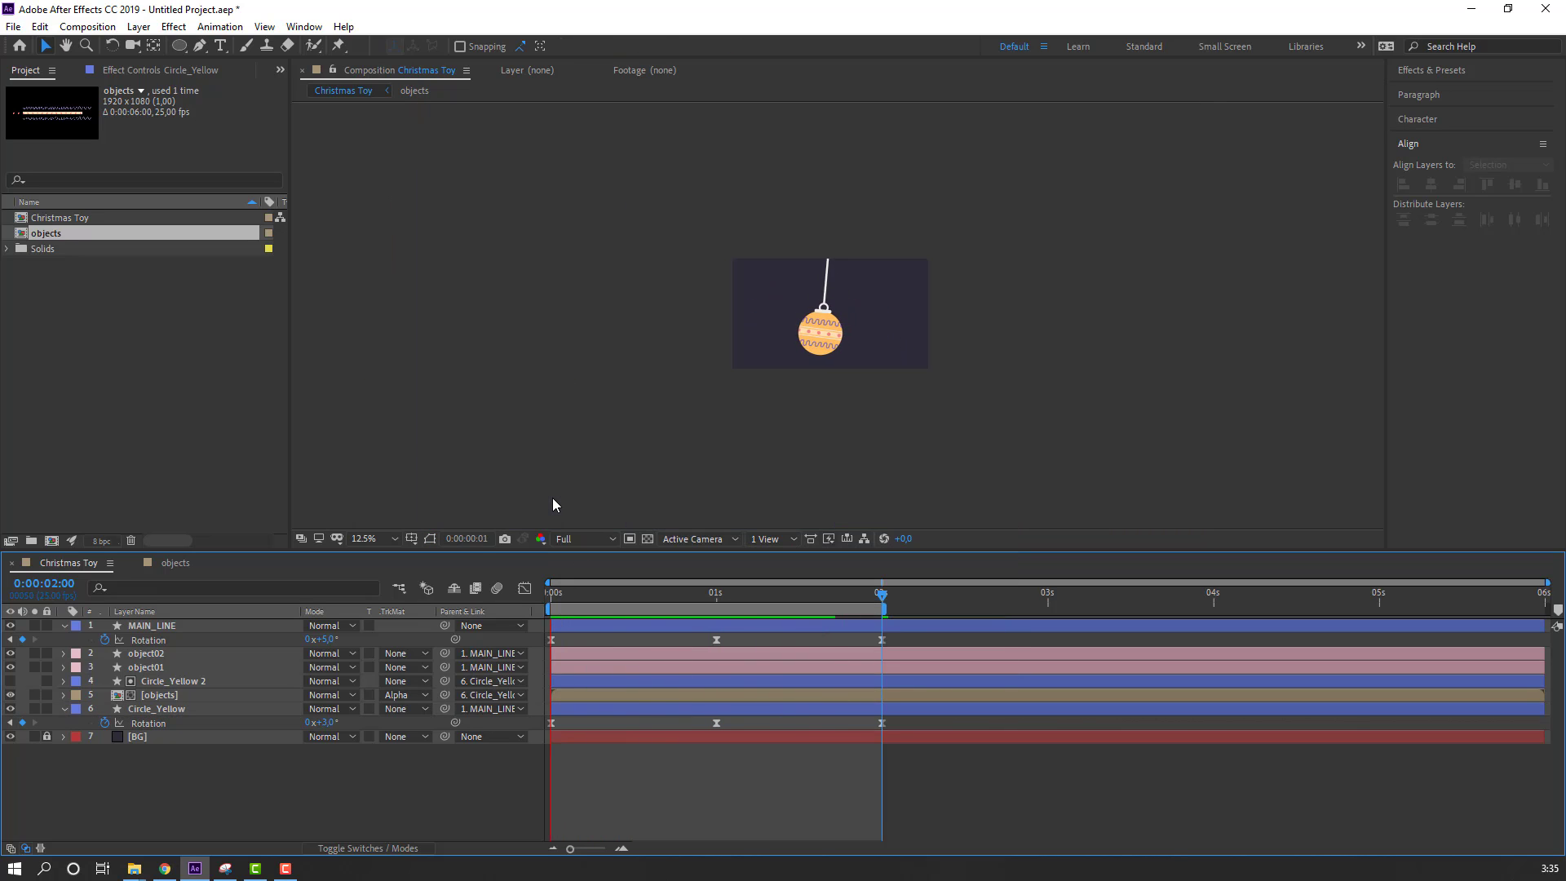
scroll(562, 493, "up", 4)
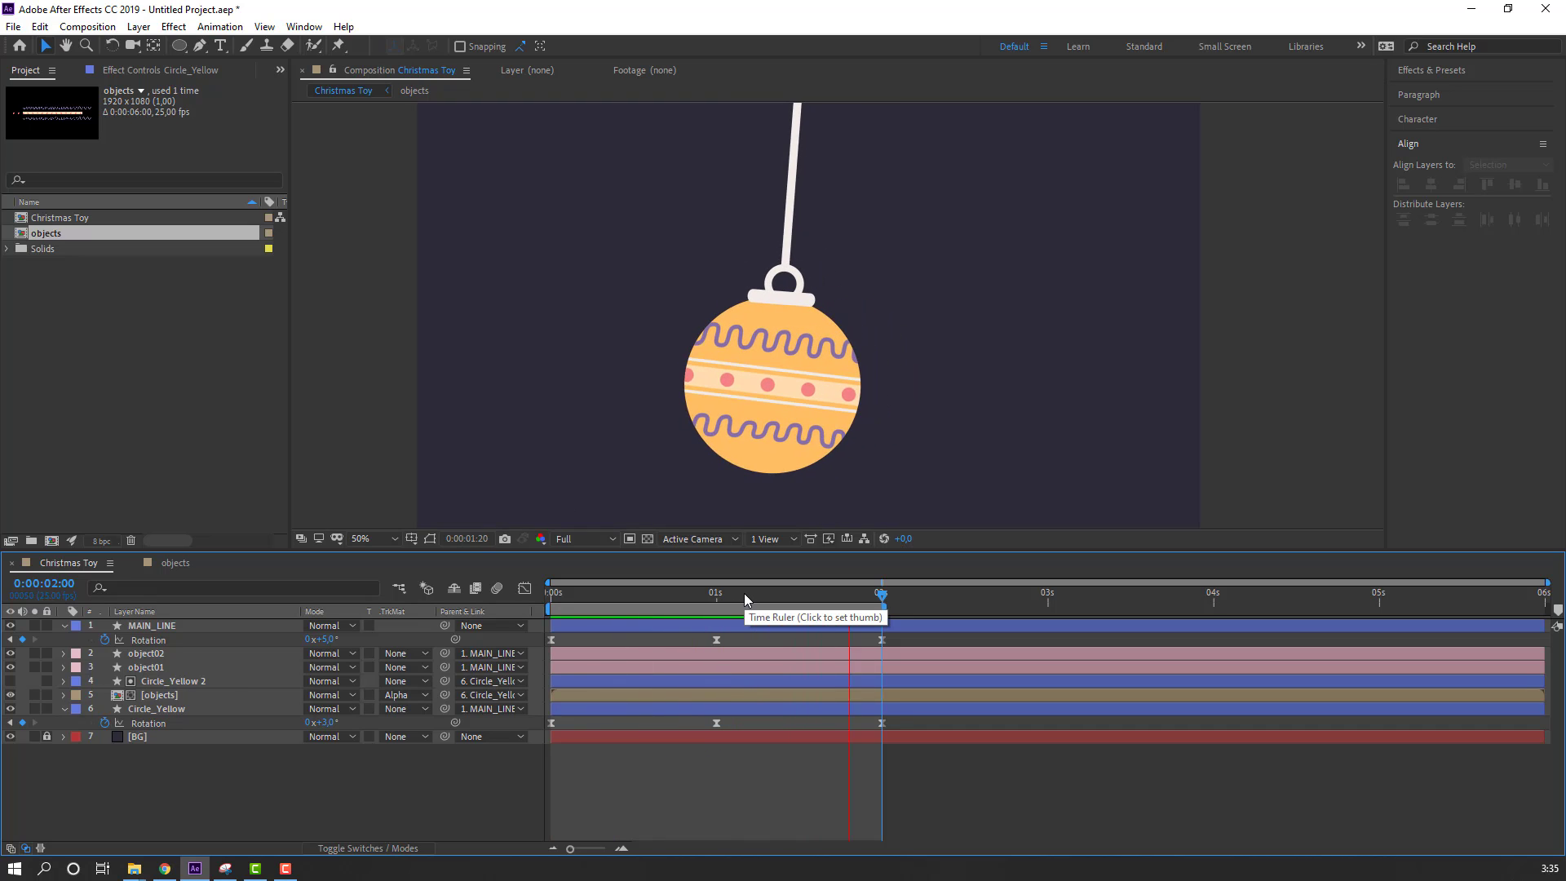
Step: At 0 s, duplicate Circle_Yellow twice and set Circle_Yellow 3's track matte to Alpha Matte "Circle_Yellow 4"
left_click_drag(736, 593, 547, 593)
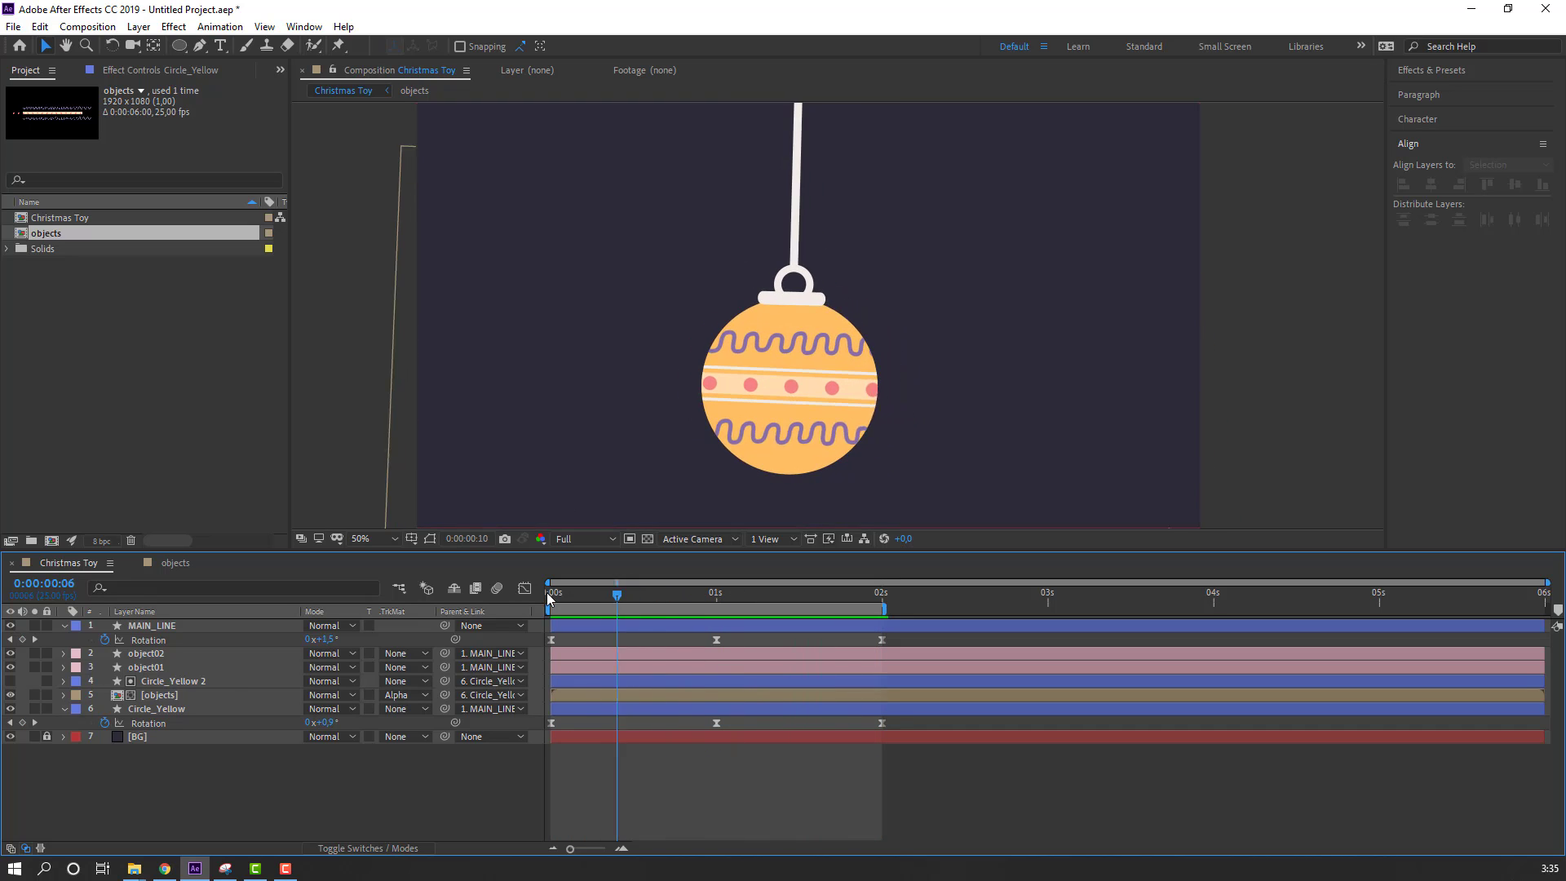
left_click(63, 708)
left_click(168, 708)
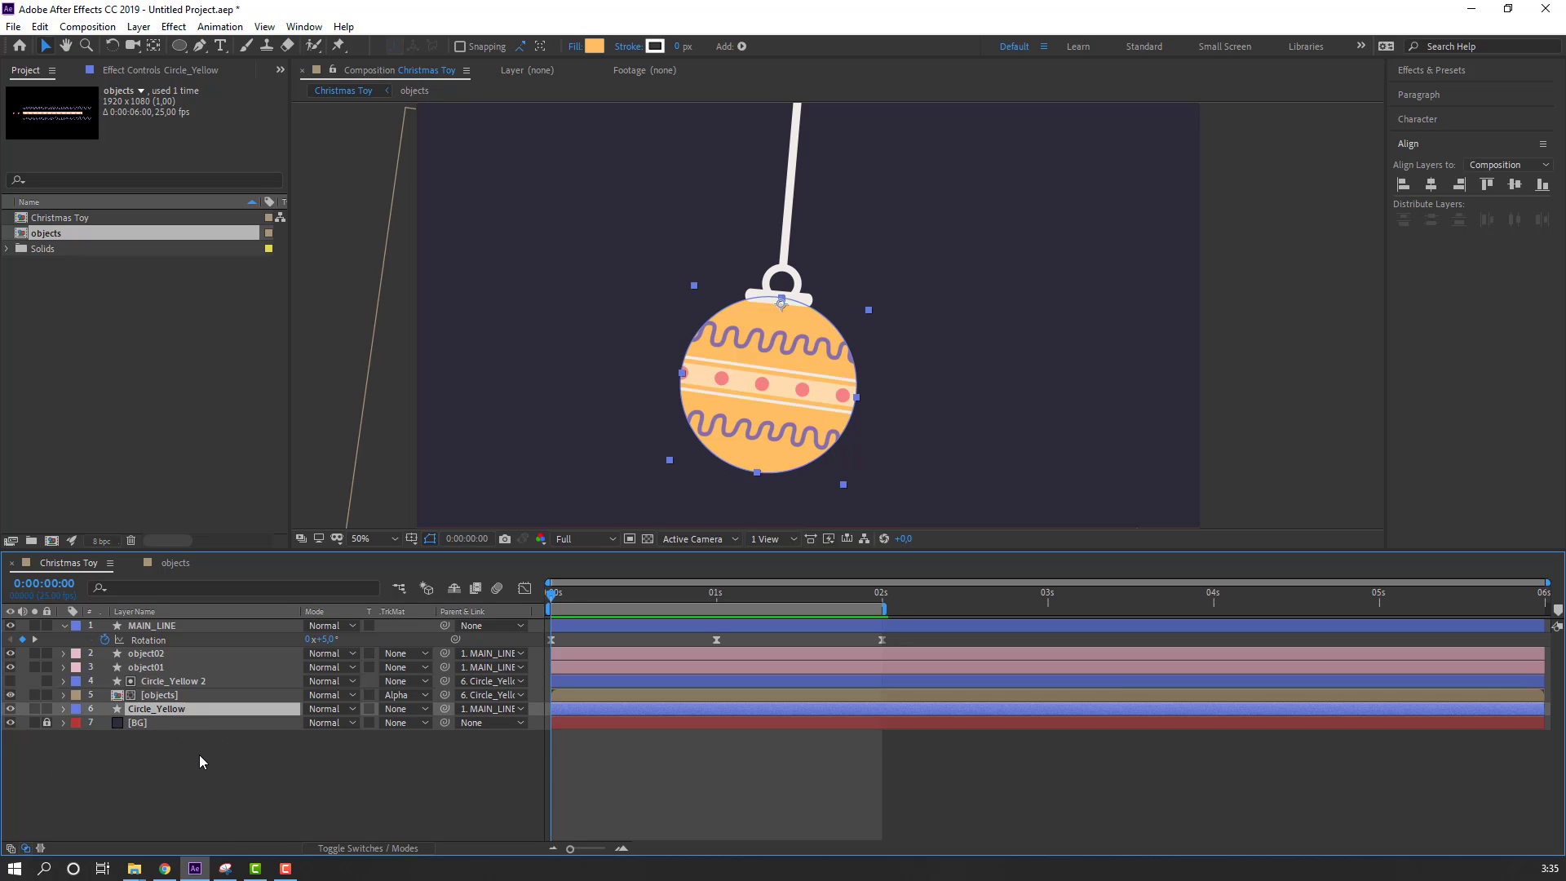
key("ctrl+d")
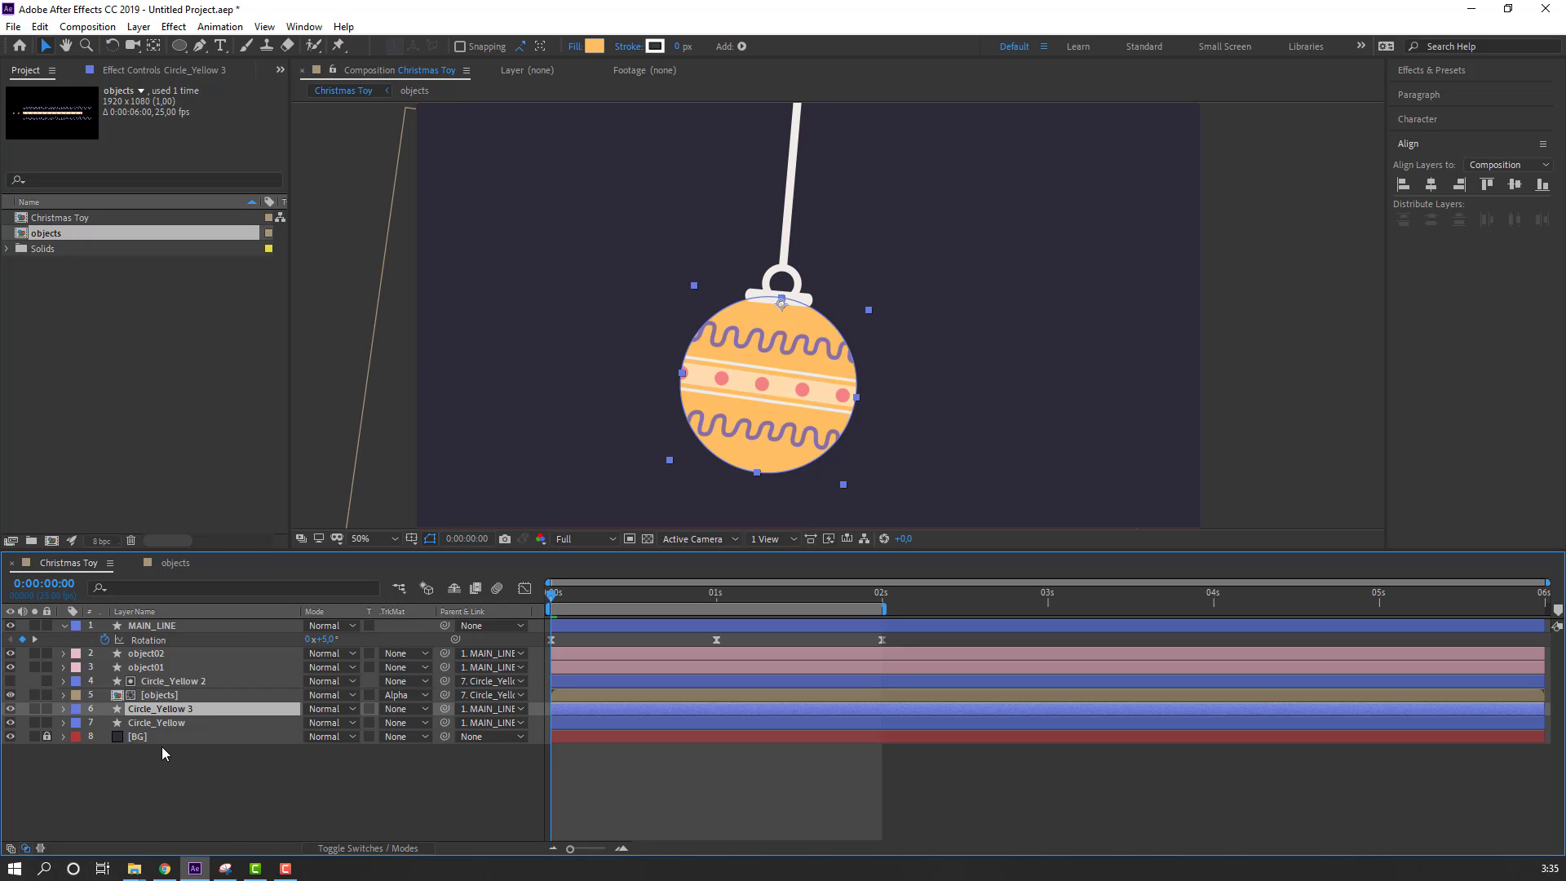
key("ctrl+d")
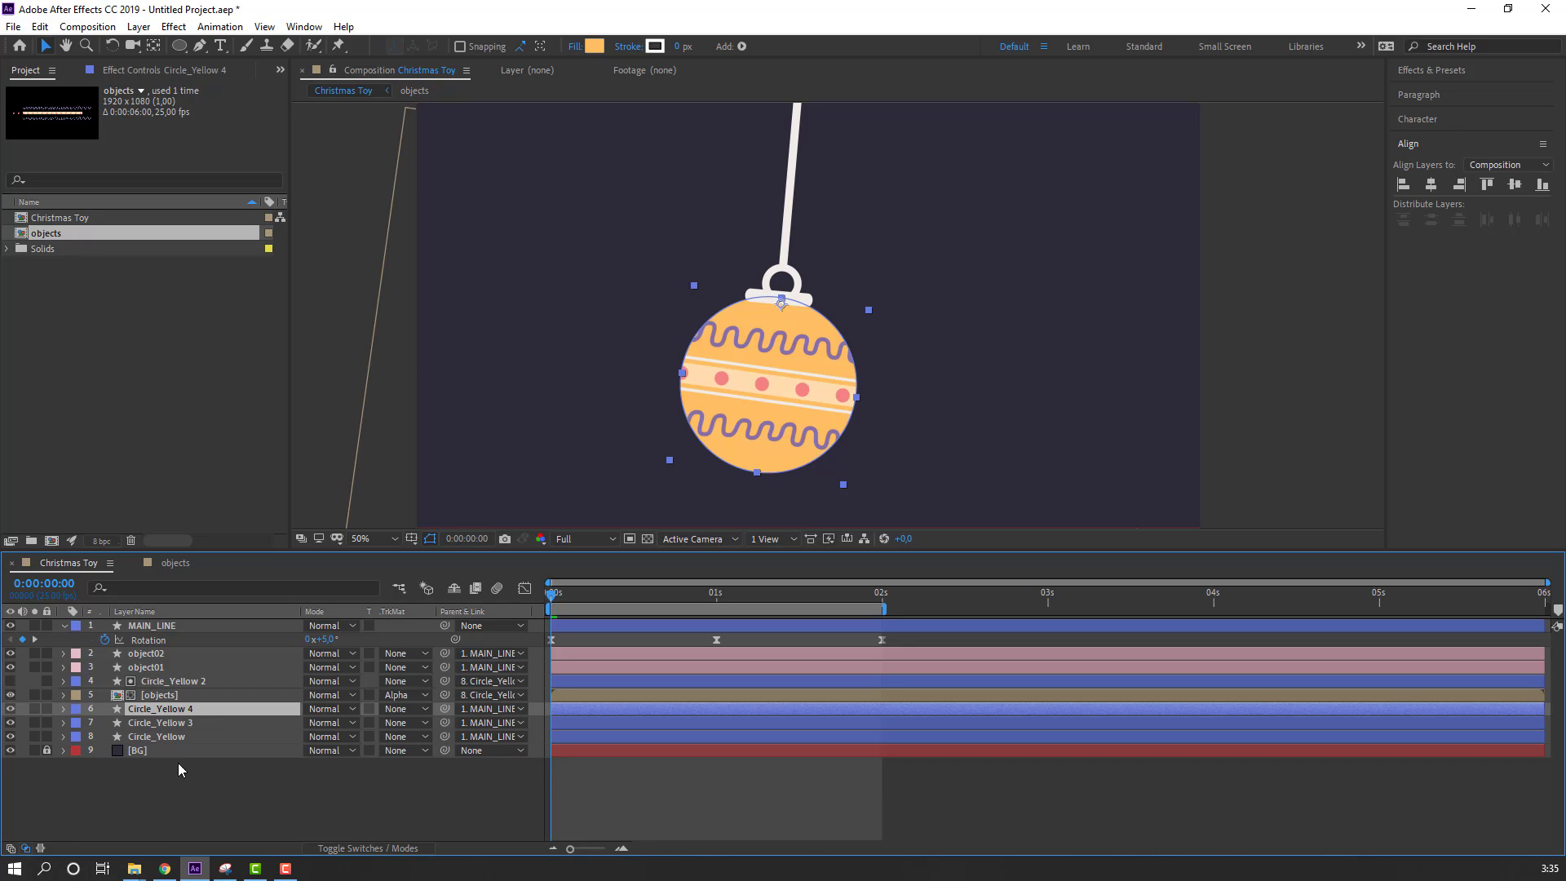
left_click(136, 725)
left_click(400, 722)
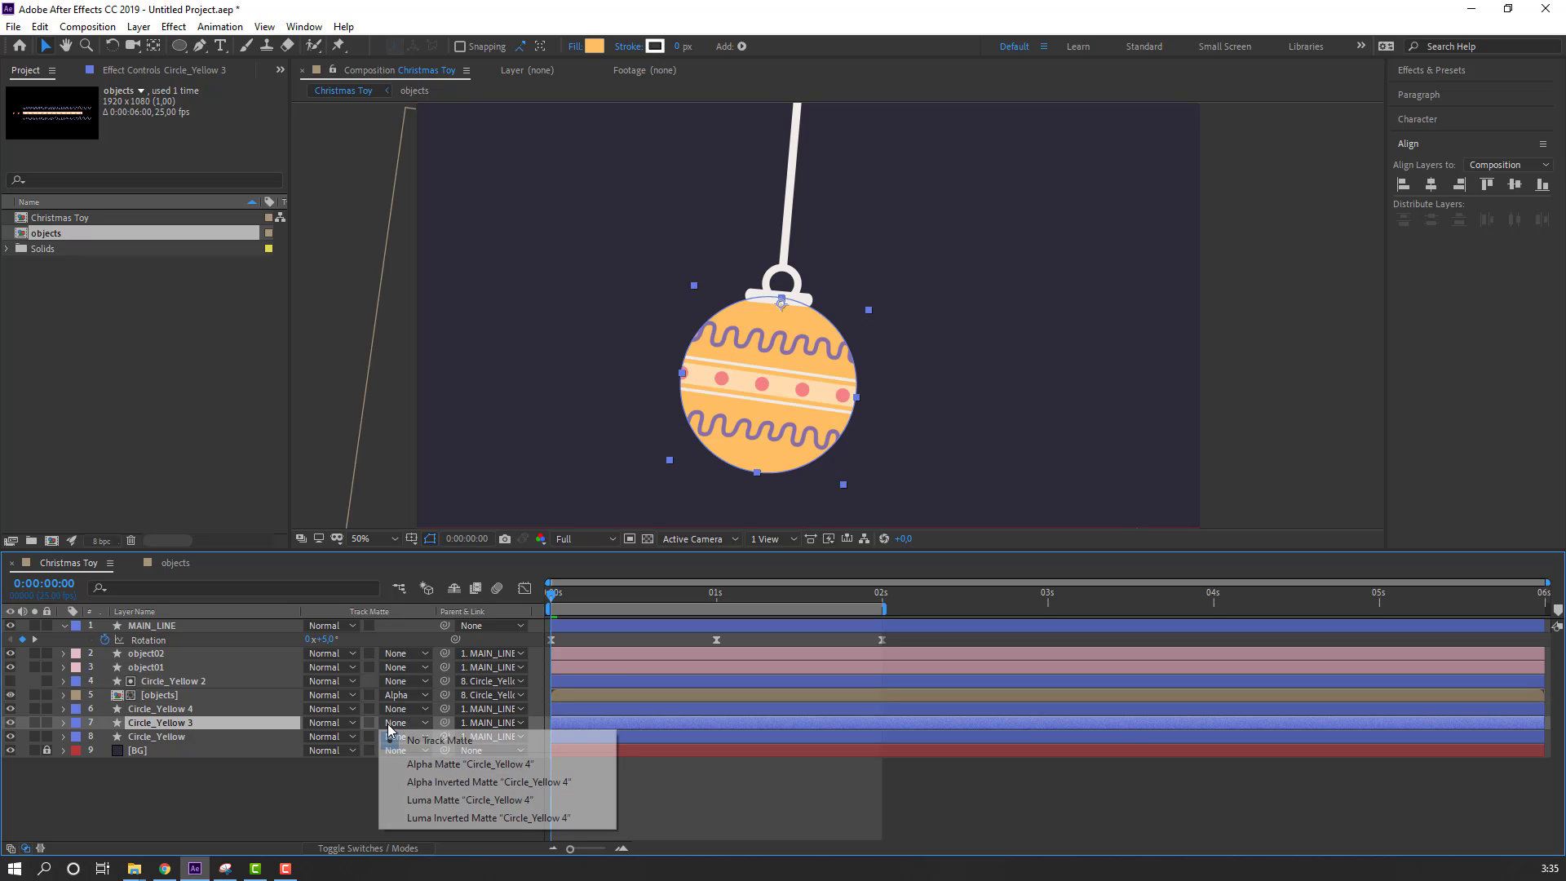
left_click(413, 769)
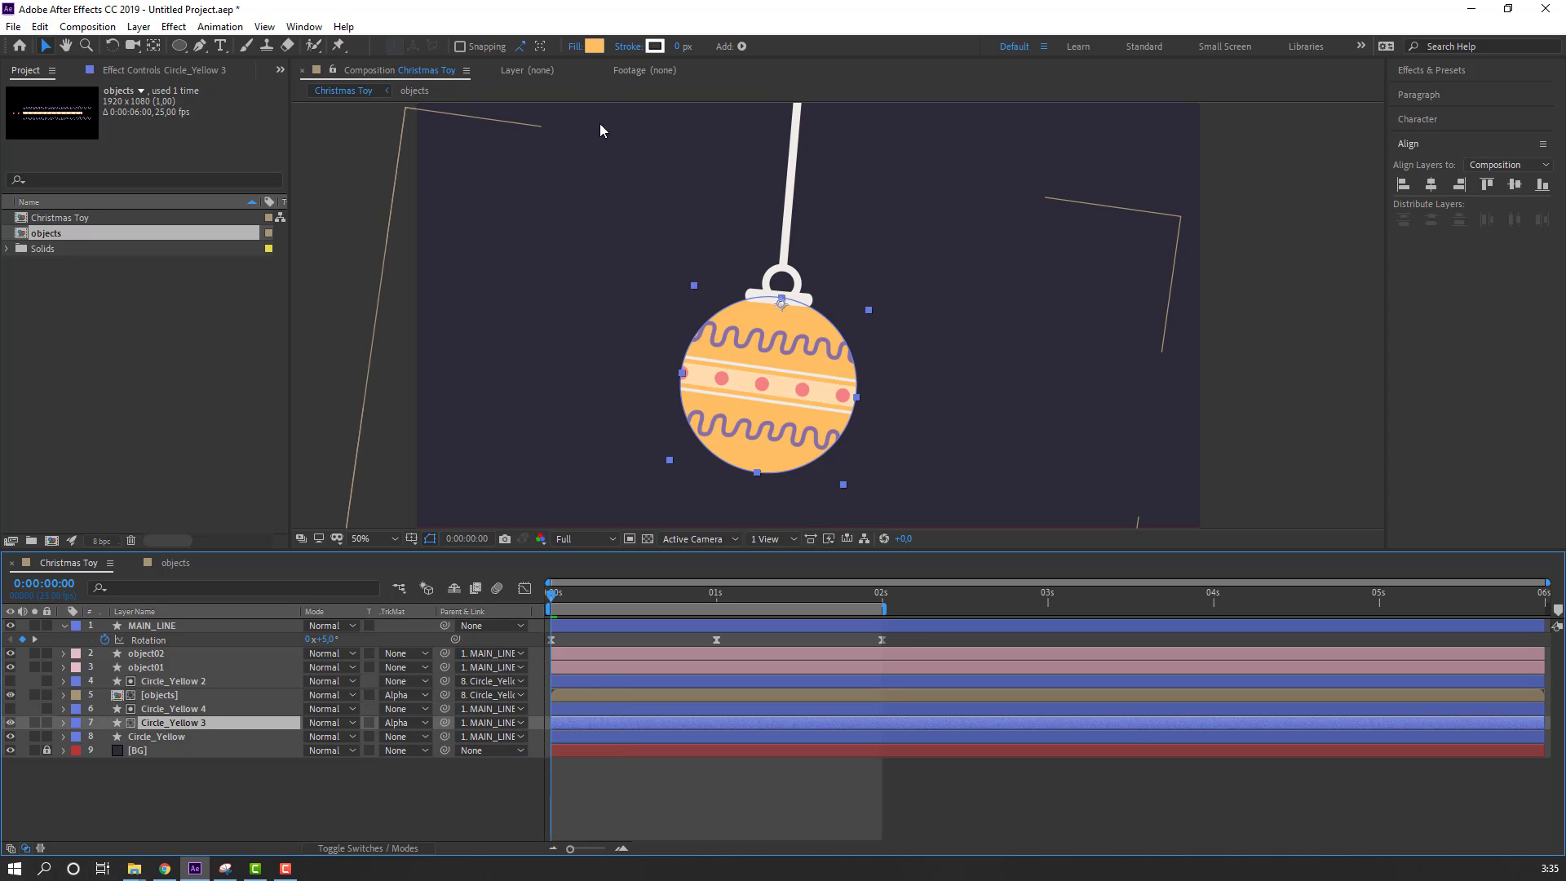
Step: Darken Circle_Yellow 3's fill to C7954C and offset the circle slightly up and to the left of the ball
left_click(593, 46)
mouse_move(409, 423)
left_mouse_down()
mouse_move(424, 403)
mouse_move(428, 419)
left_mouse_up()
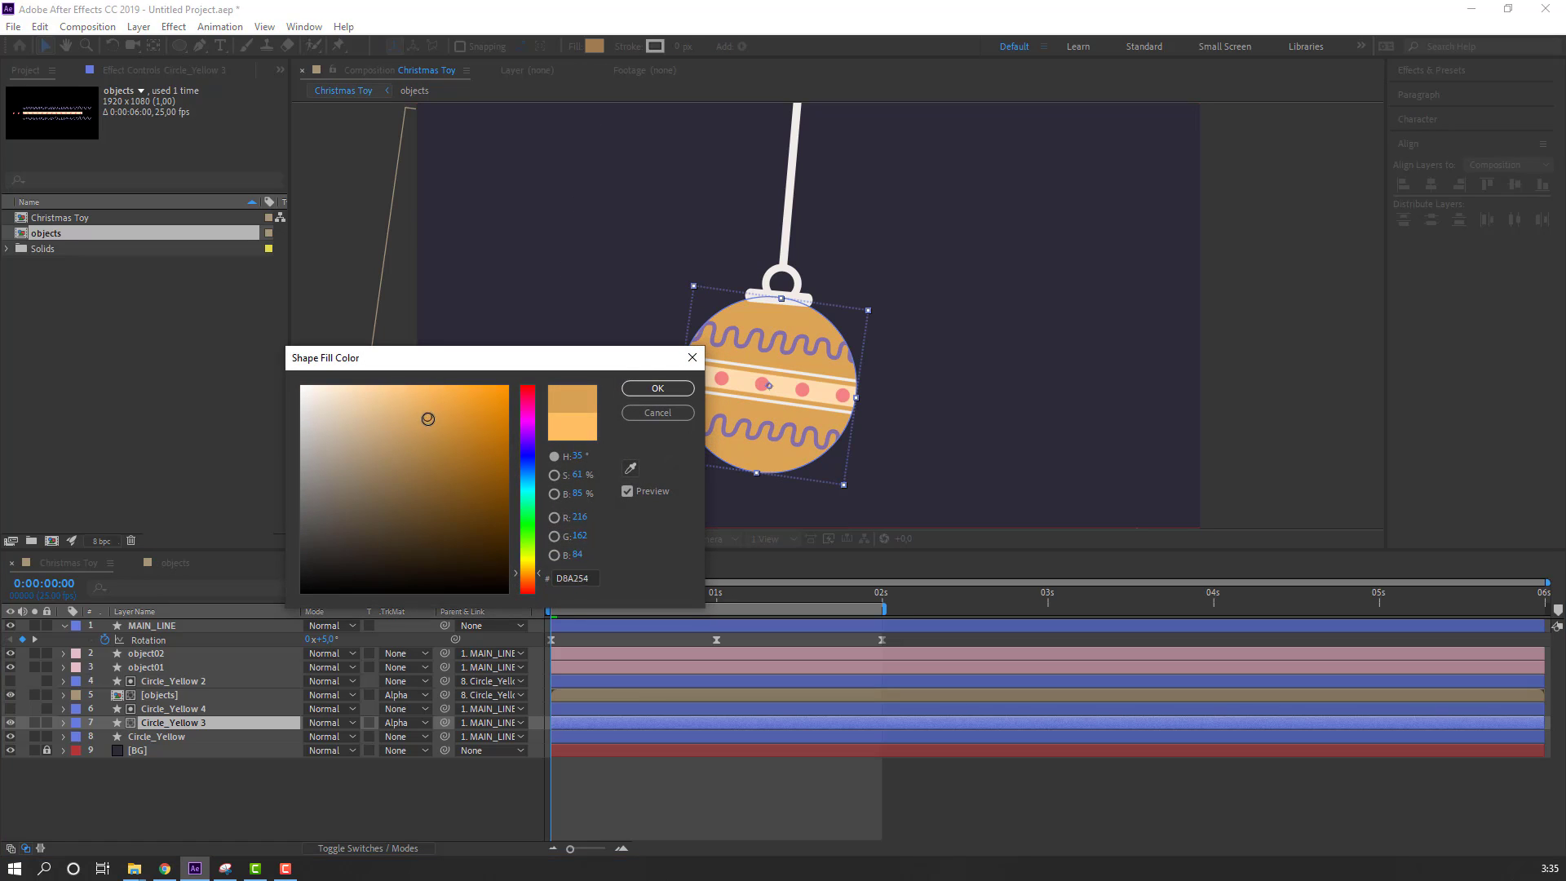
left_click(690, 389)
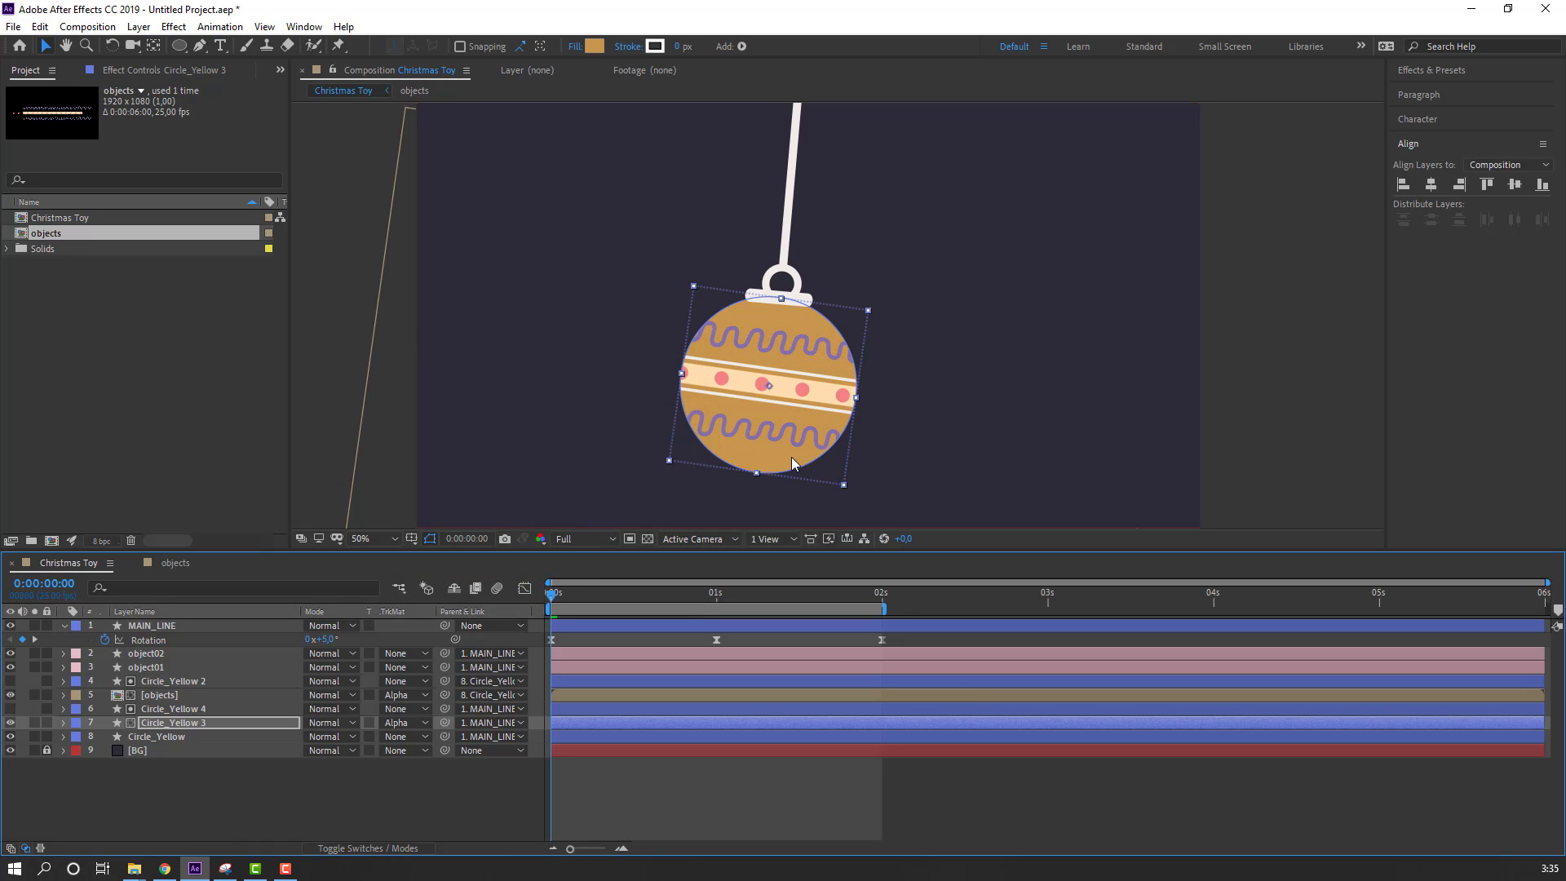
mouse_move(775, 458)
left_mouse_down()
mouse_move(764, 449)
mouse_move(844, 477)
mouse_move(710, 445)
mouse_move(767, 451)
left_mouse_up()
left_click(237, 723)
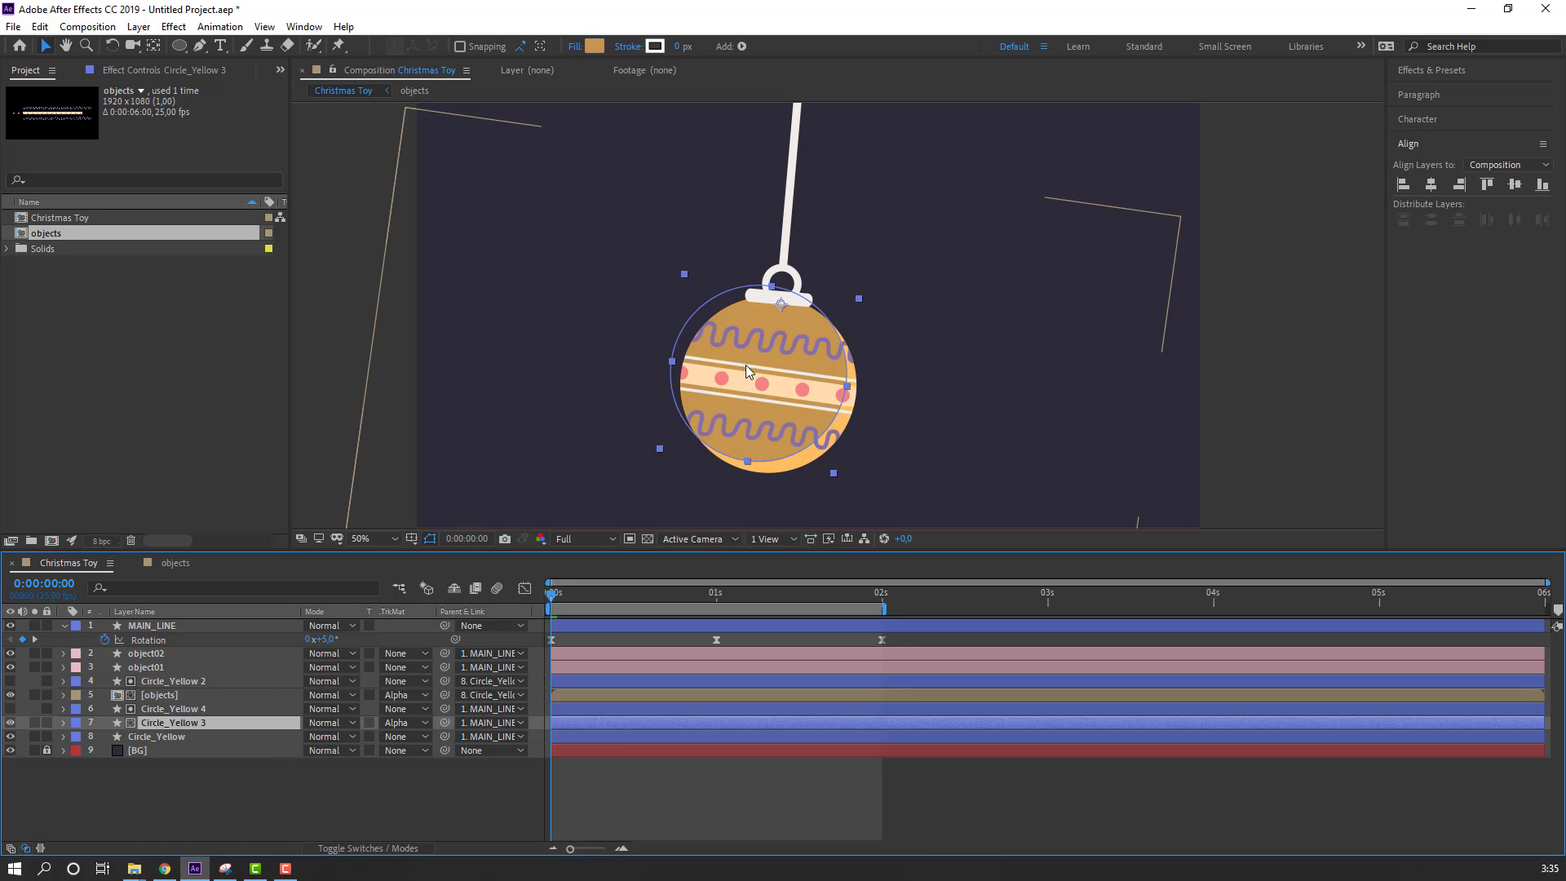
Step: Set Circle_Yellow's fill to the darker orange sampled from Circle_Yellow 3 on the ball
left_click(159, 736)
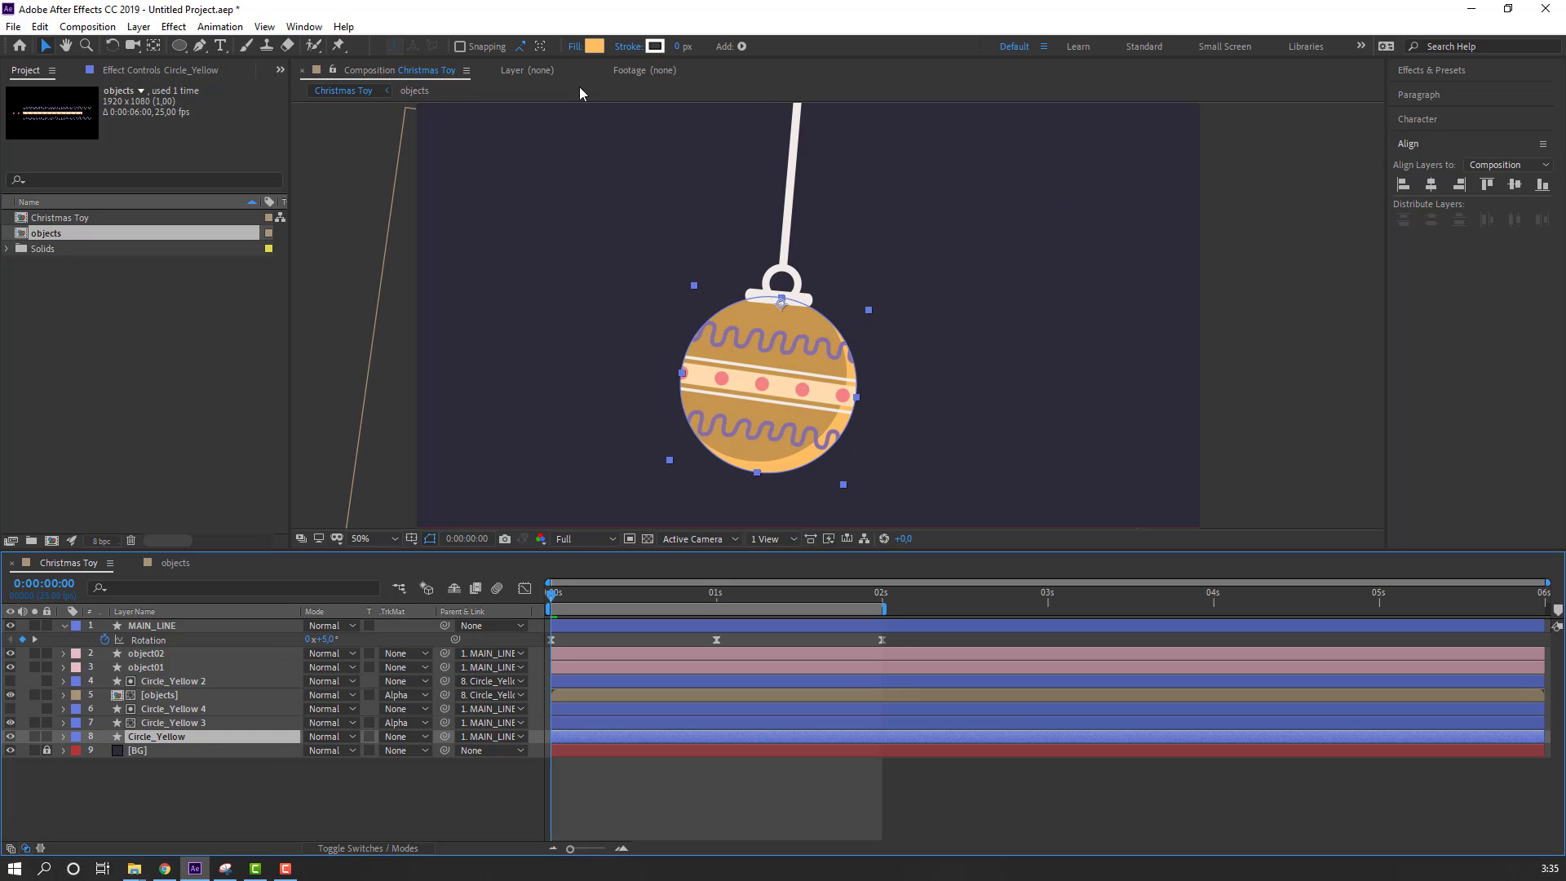
left_click(595, 46)
left_click(631, 468)
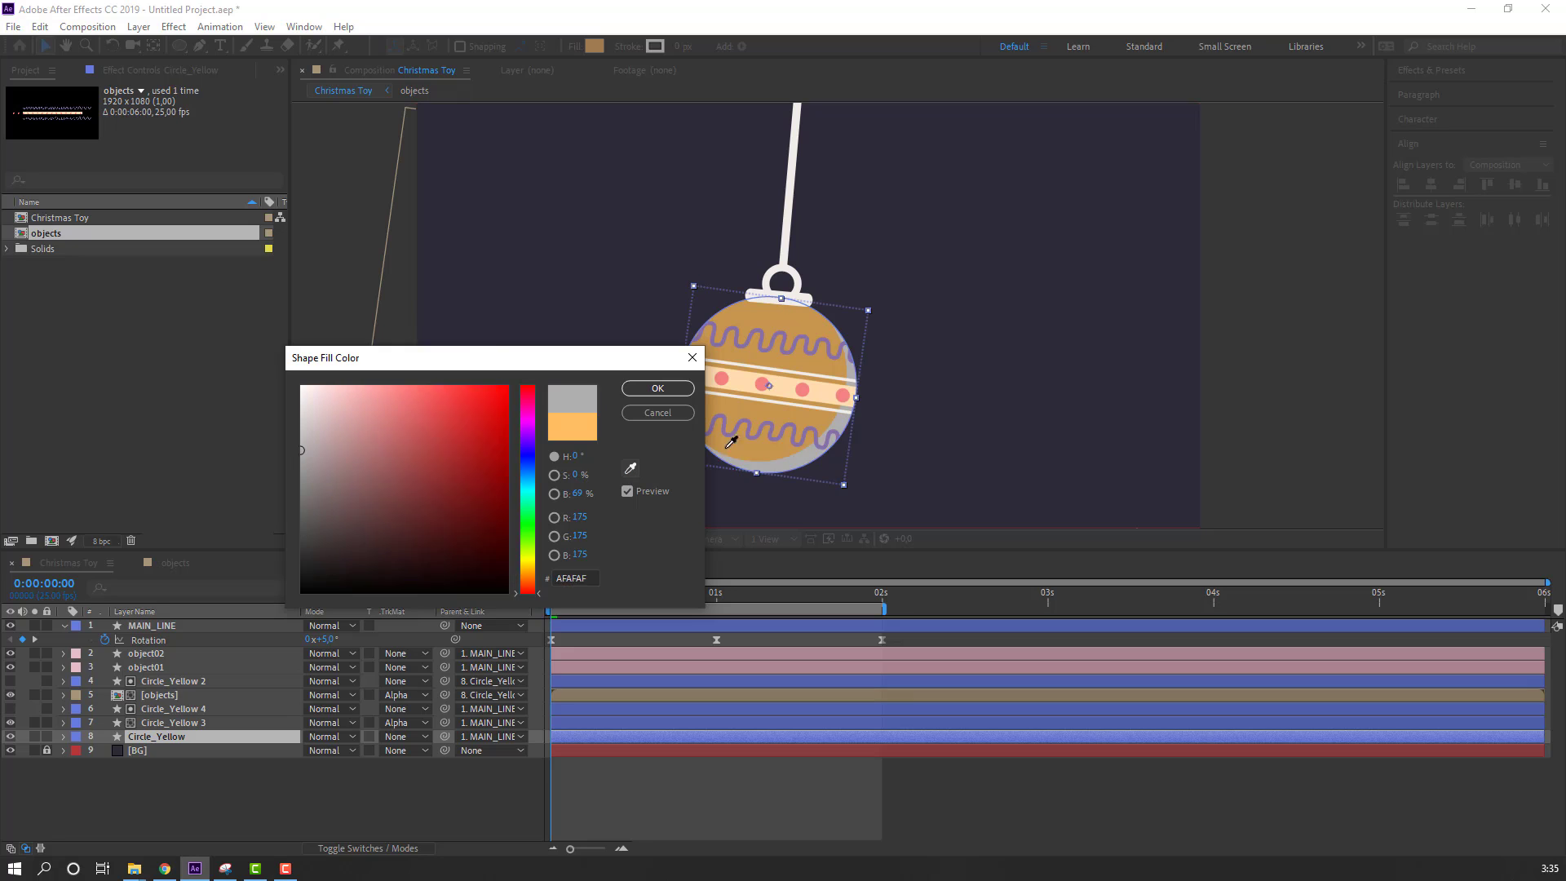
left_click(748, 419)
left_click(636, 391)
Step: Set Circle_Yellow 3's fill to the bright orange FFBE61 and deselect the layer
left_click(172, 724)
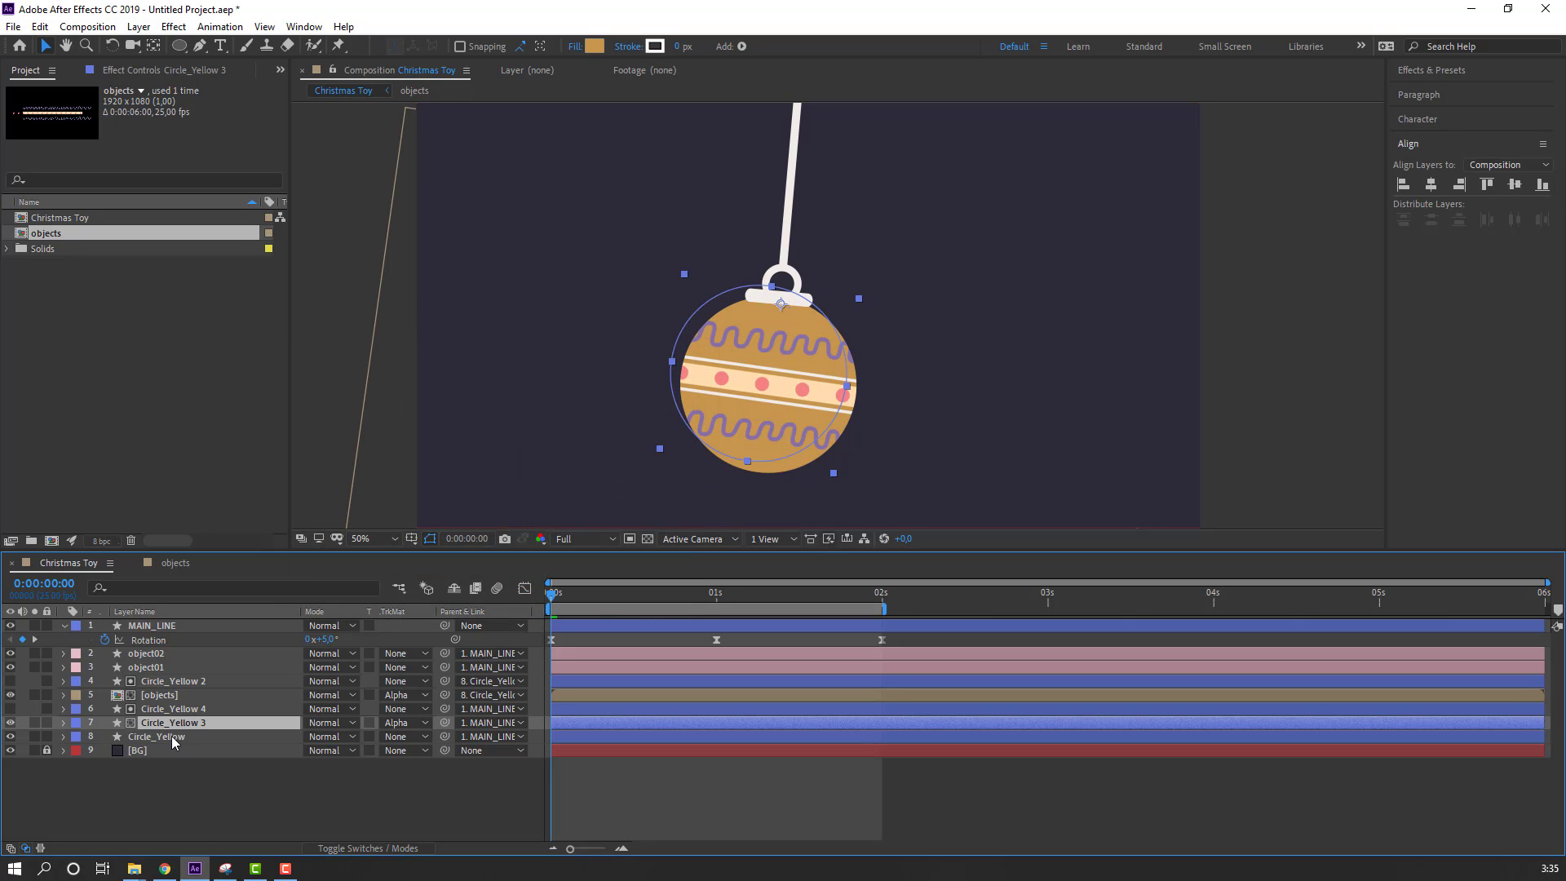
left_click(588, 46)
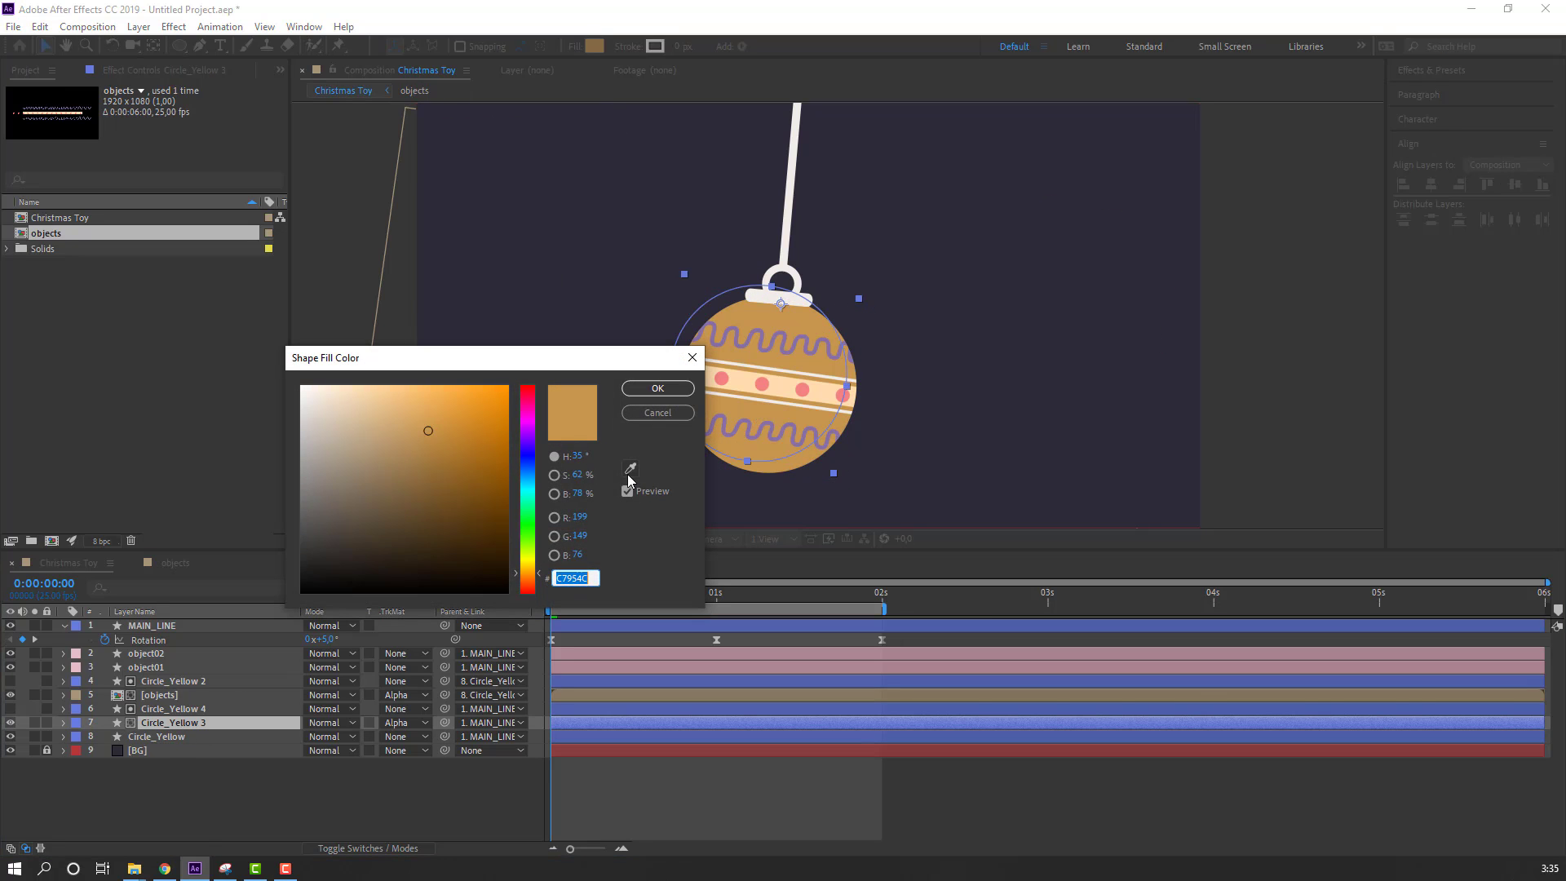
left_click(630, 468)
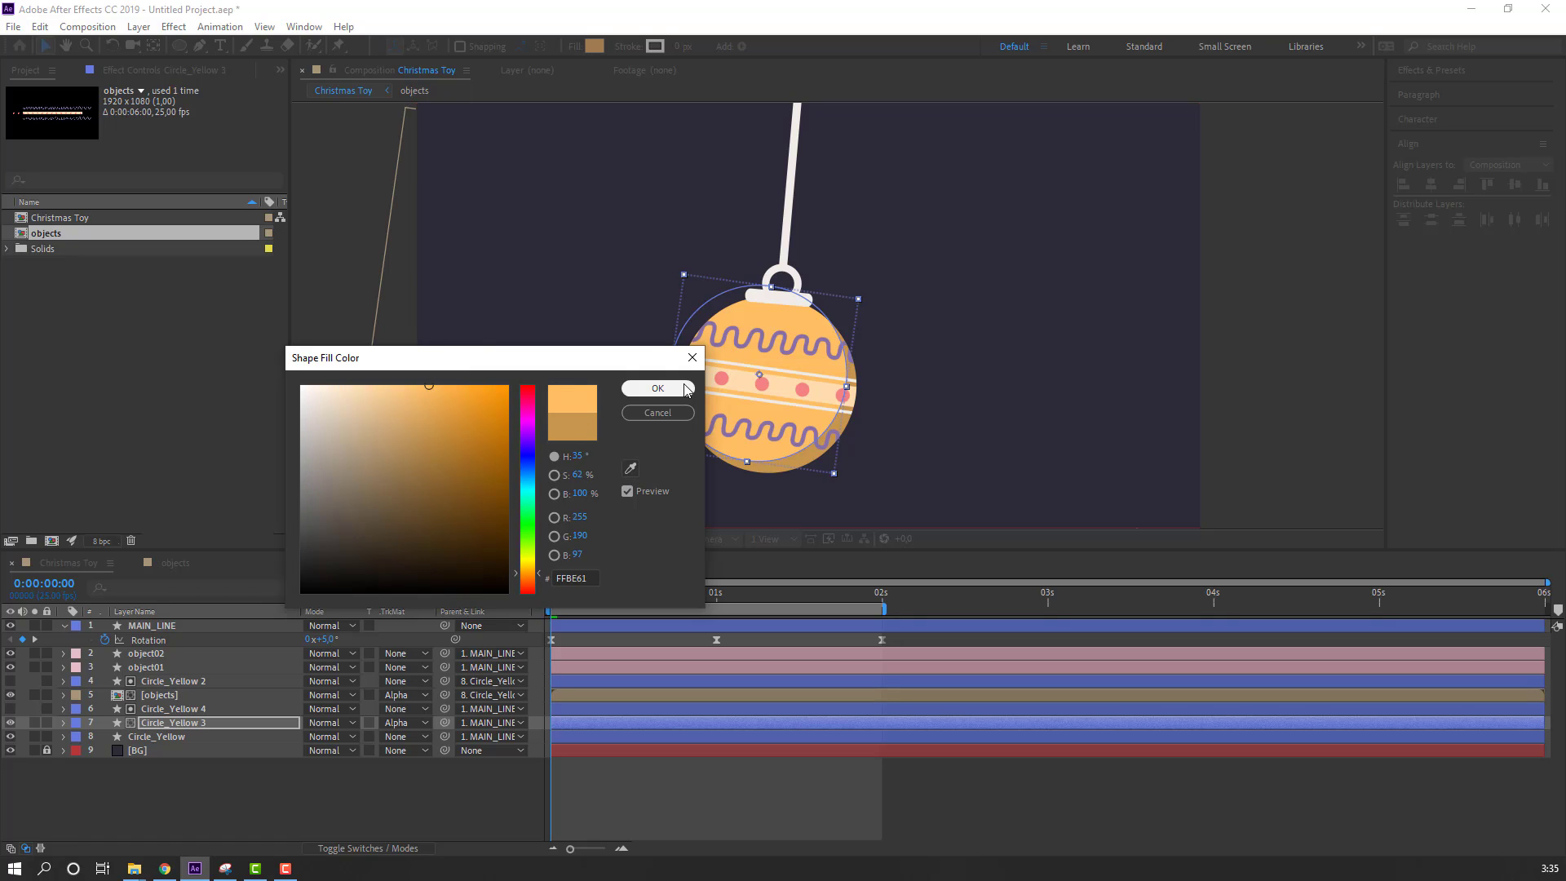
left_click(657, 388)
left_click(243, 777)
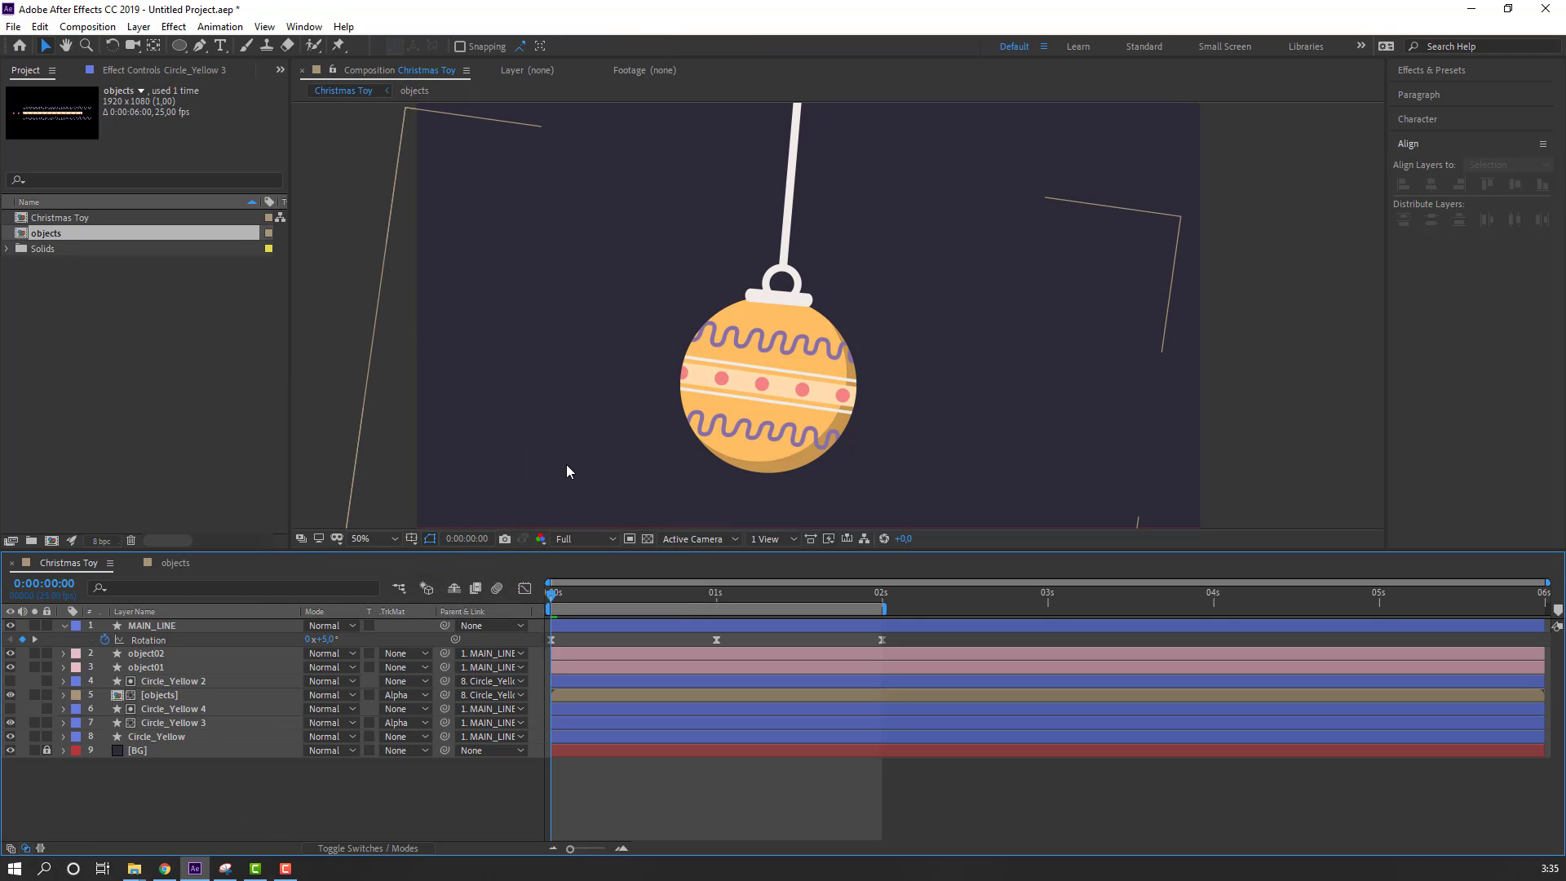
Step: Rename the Circle_Yellow 3 layer as shadow
left_click(162, 735)
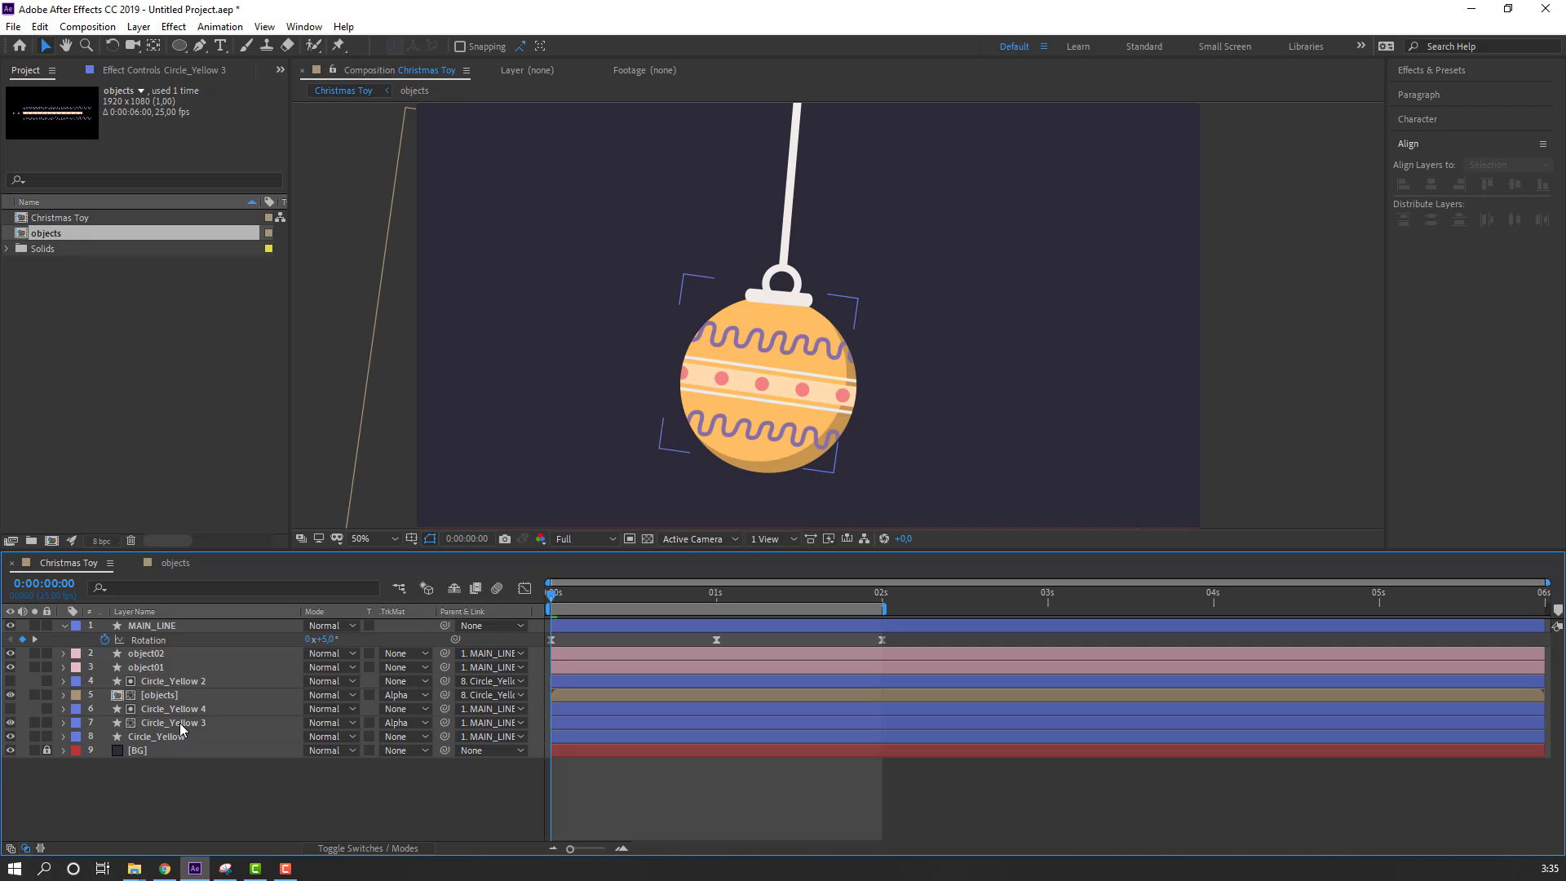
left_click(195, 725)
key("Return")
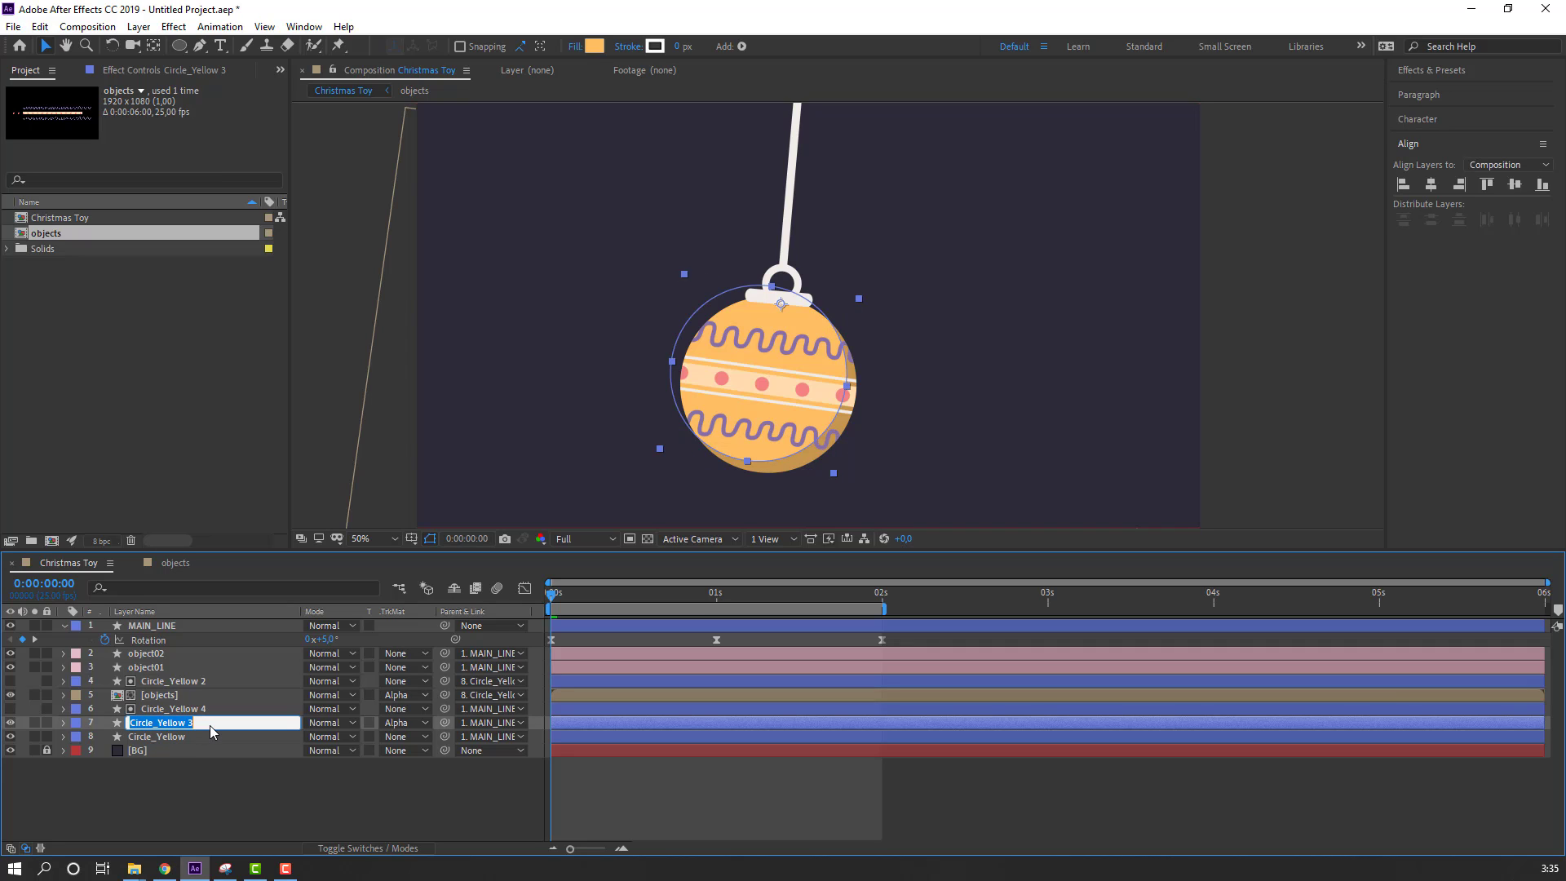
type("shadow")
key("Return")
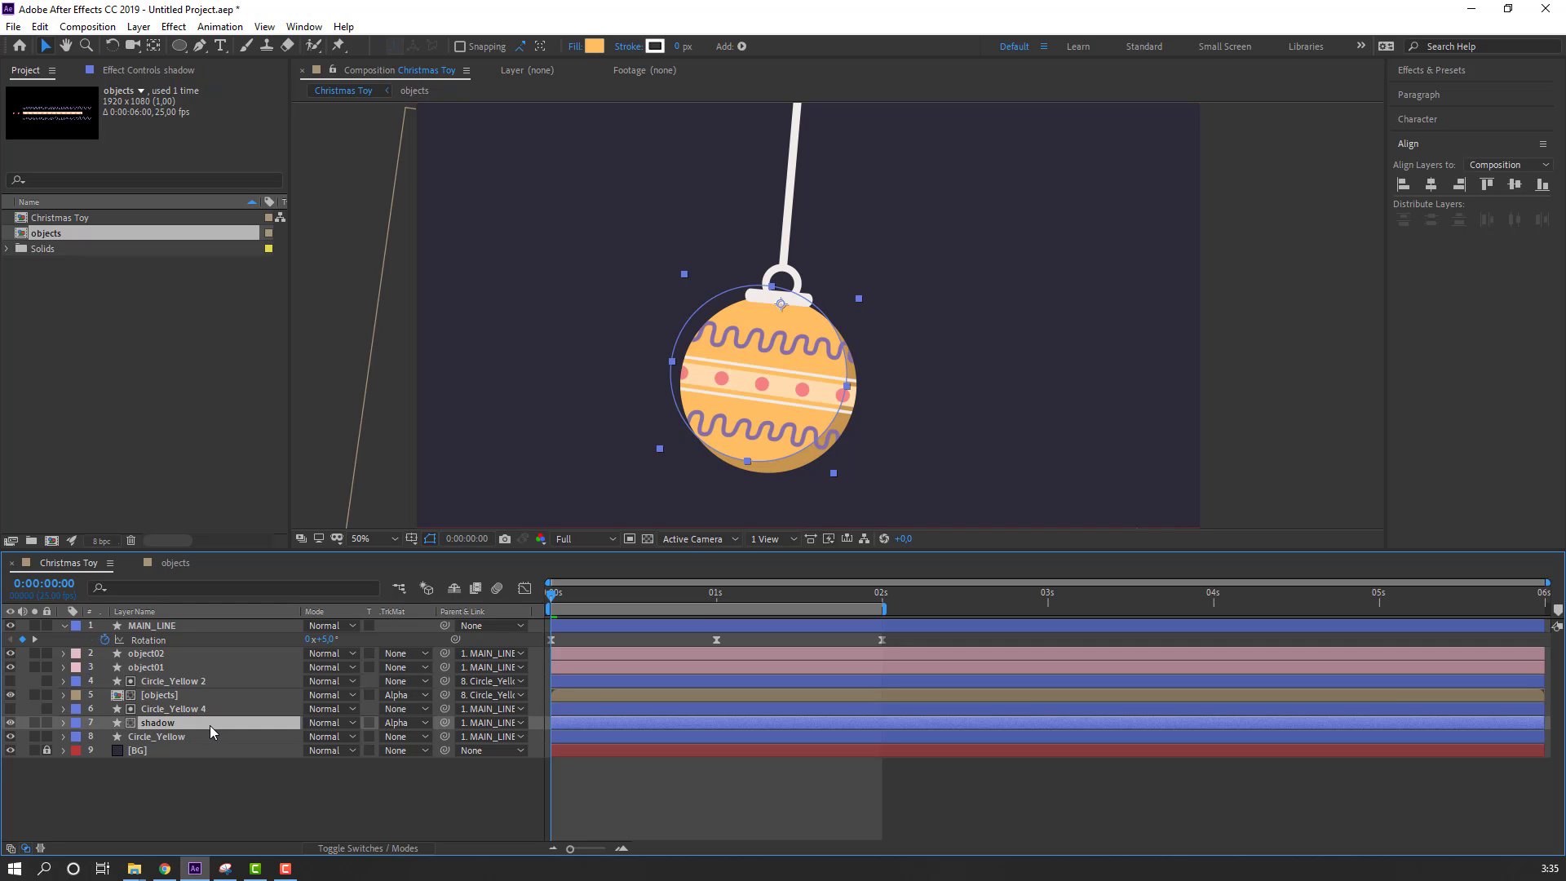
Step: Keyframe shadow's Position at about -25.7, -9.1 at 0 s, and shift the circle slightly down and right at 1 s
key("p")
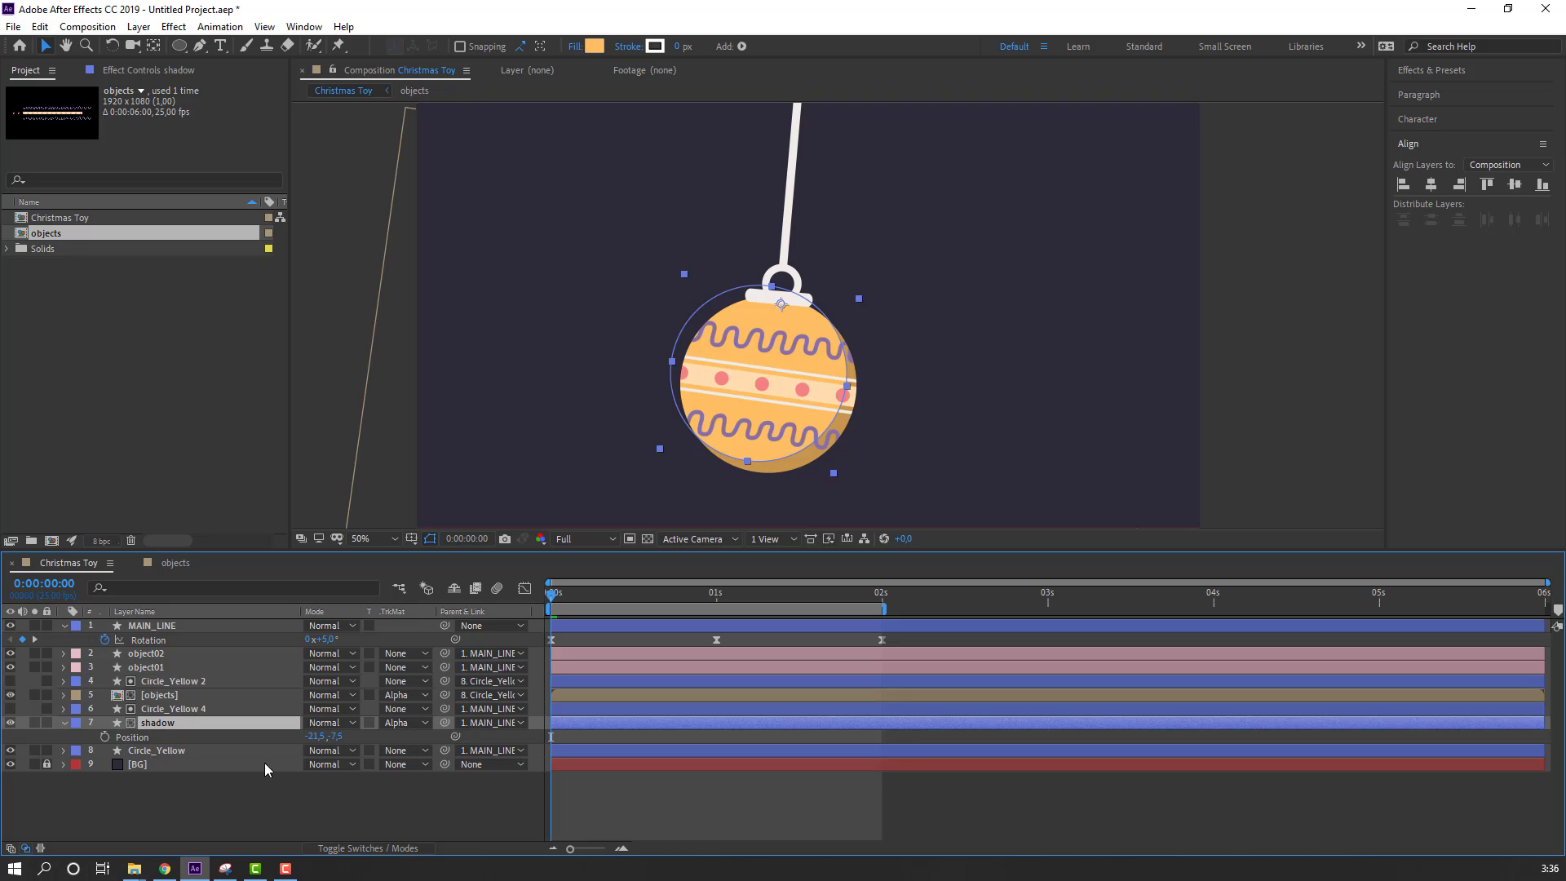
left_click(104, 737)
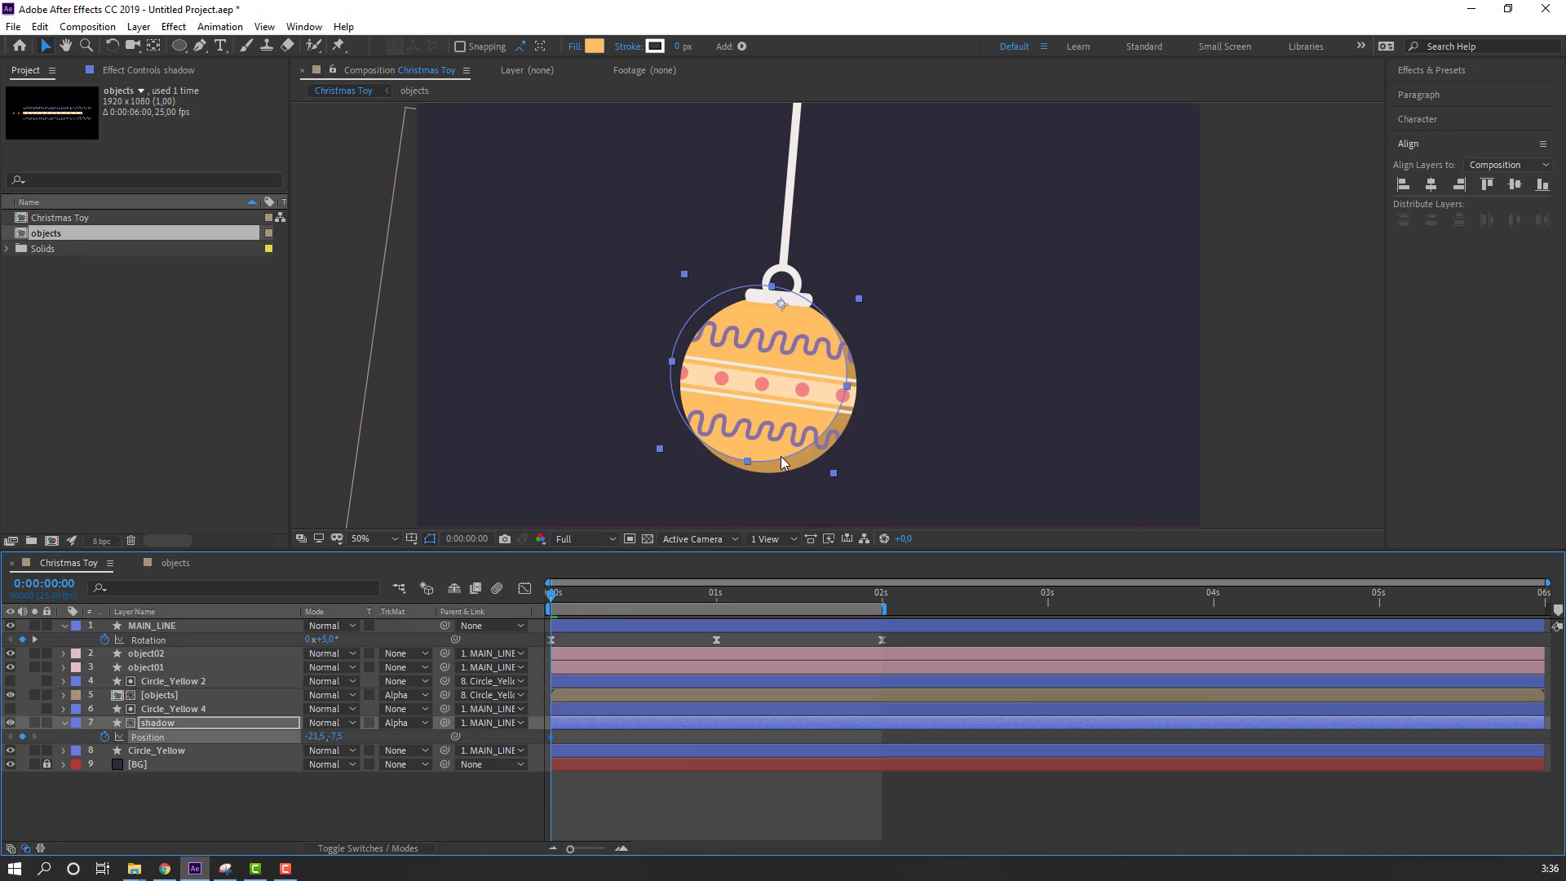
left_click_drag(780, 457, 779, 456)
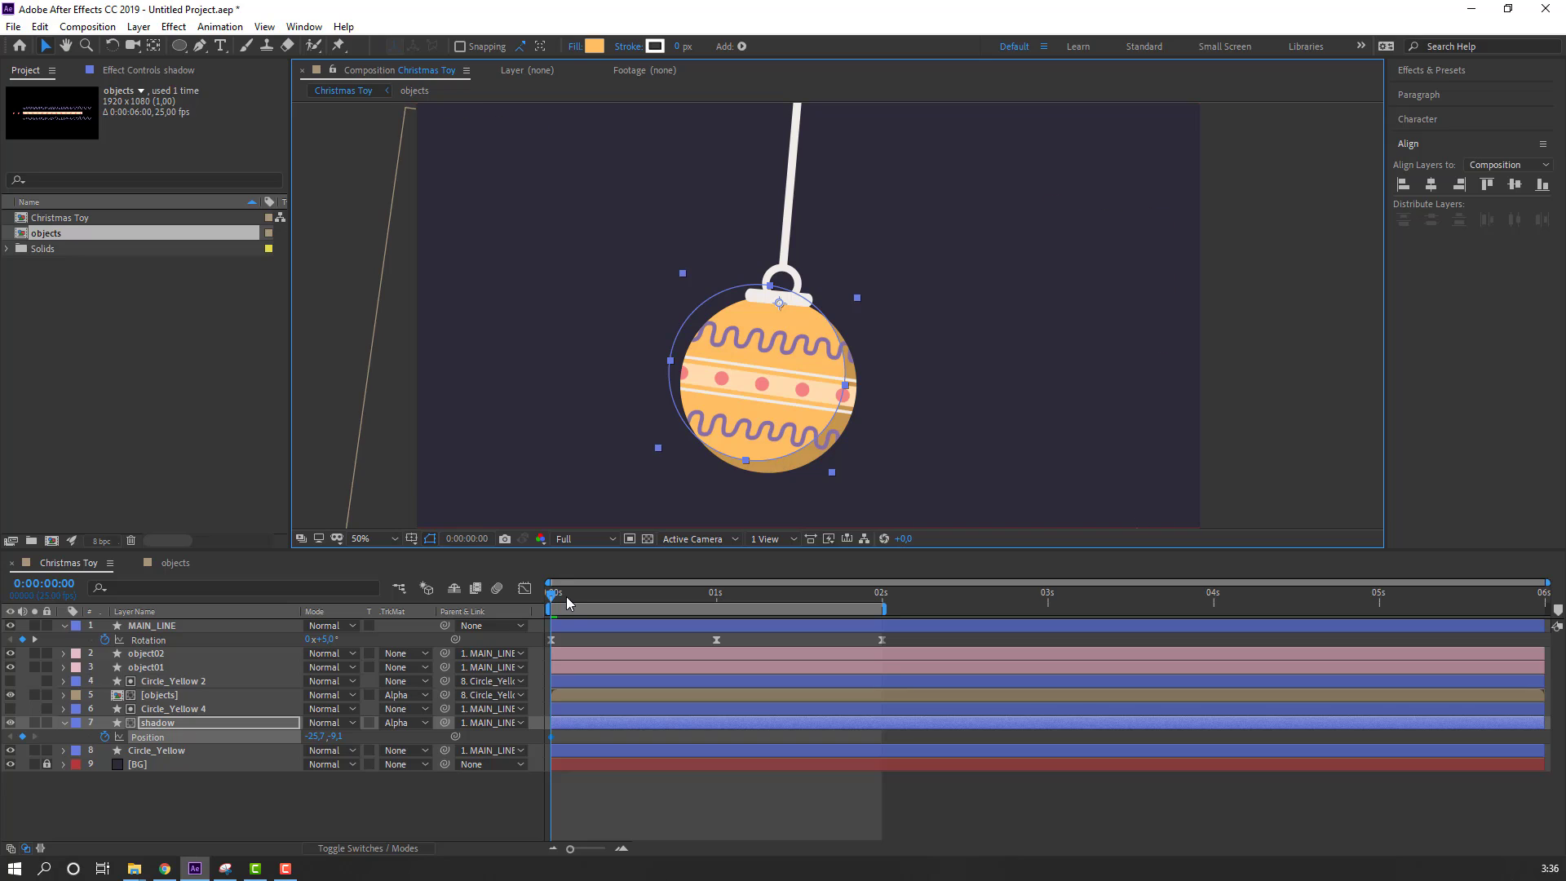
left_click_drag(566, 596, 717, 605)
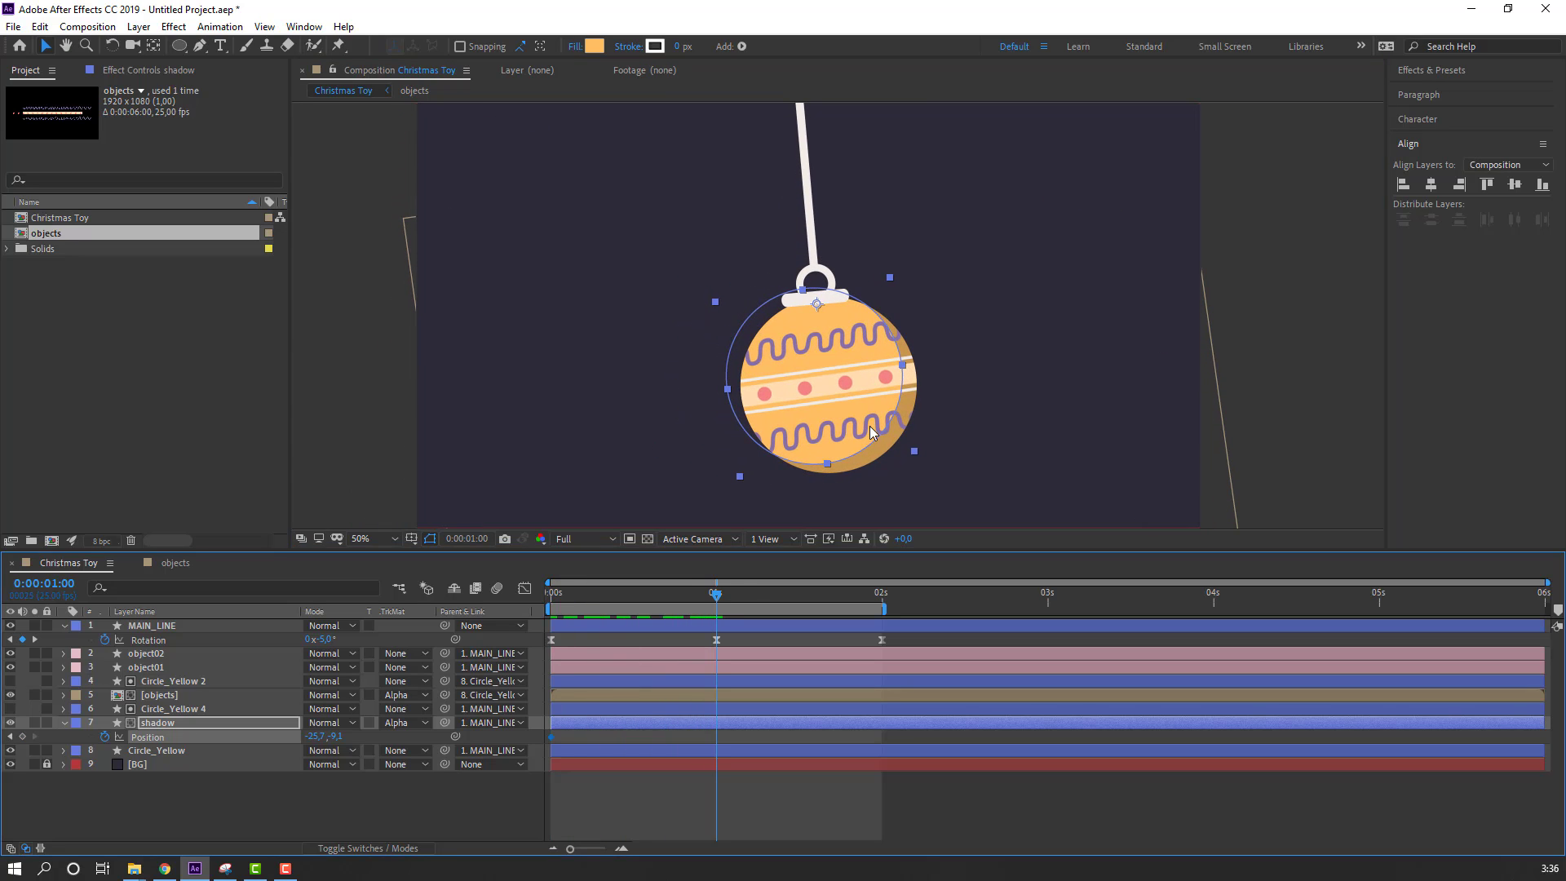
left_click_drag(872, 431, 881, 441)
Step: Copy shadow's first Position keyframe to 2 s and apply Easy Ease to all its Position keyframes
left_click_drag(746, 594, 882, 596)
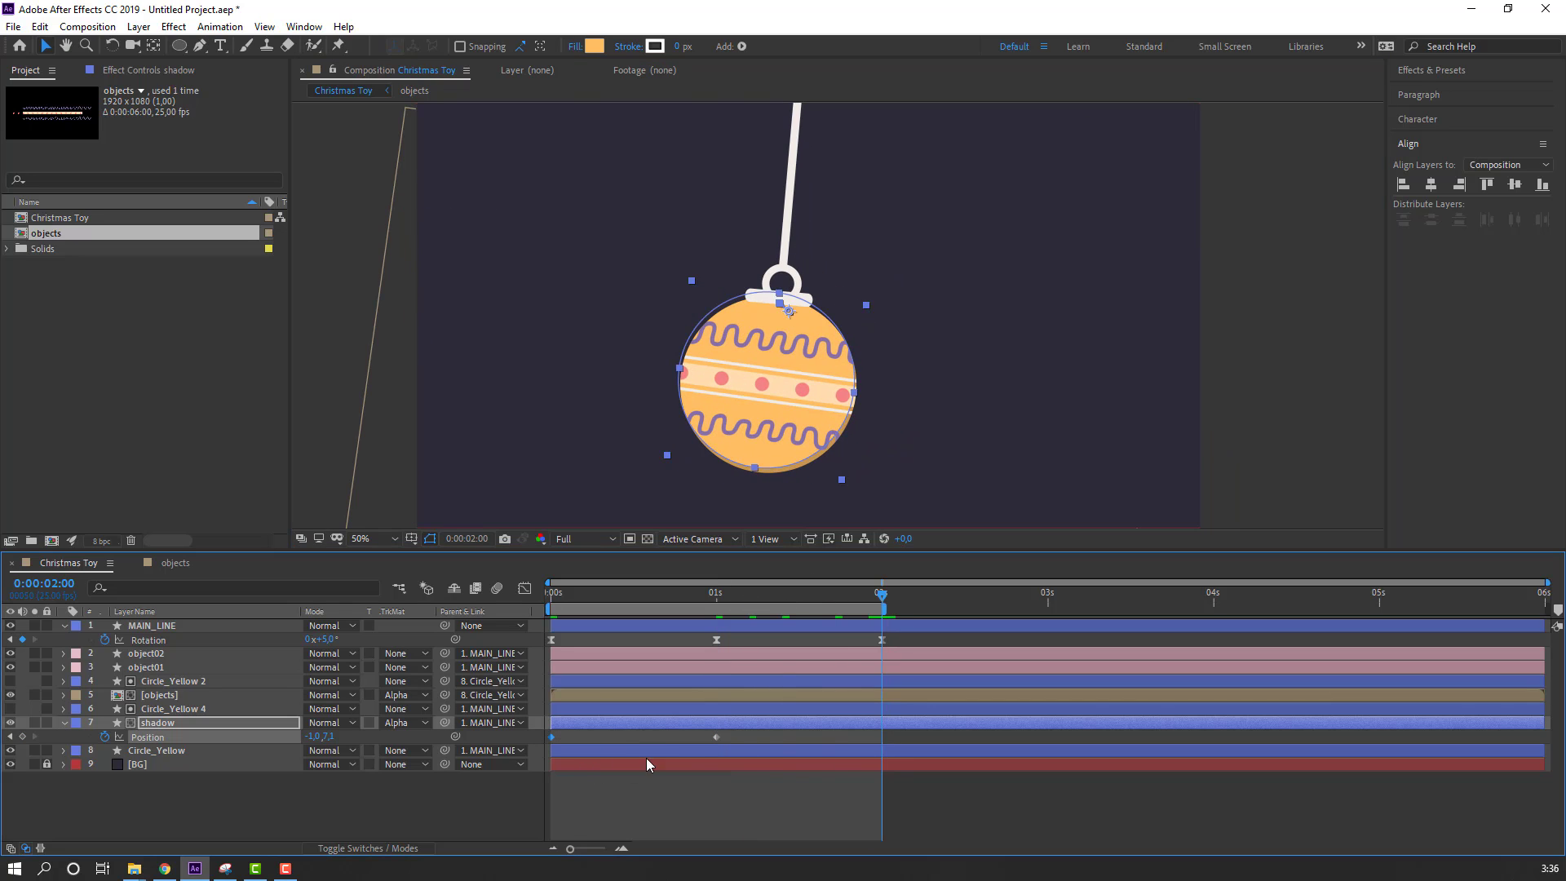
key("ctrl+v")
left_click_drag(897, 735, 525, 745)
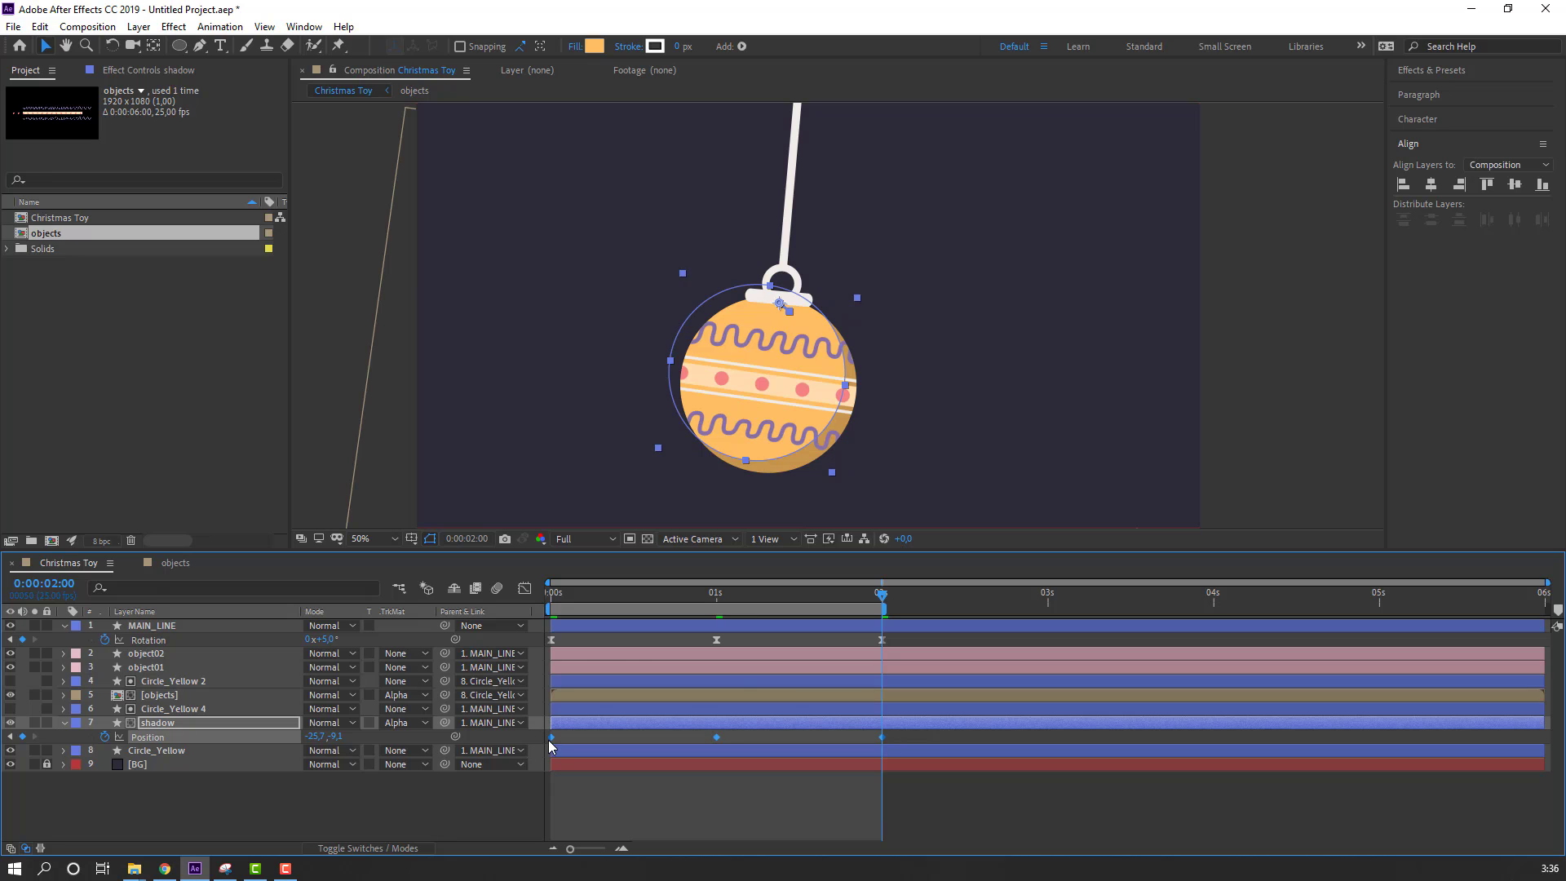
right_click(548, 741)
mouse_move(636, 728)
left_click(850, 620)
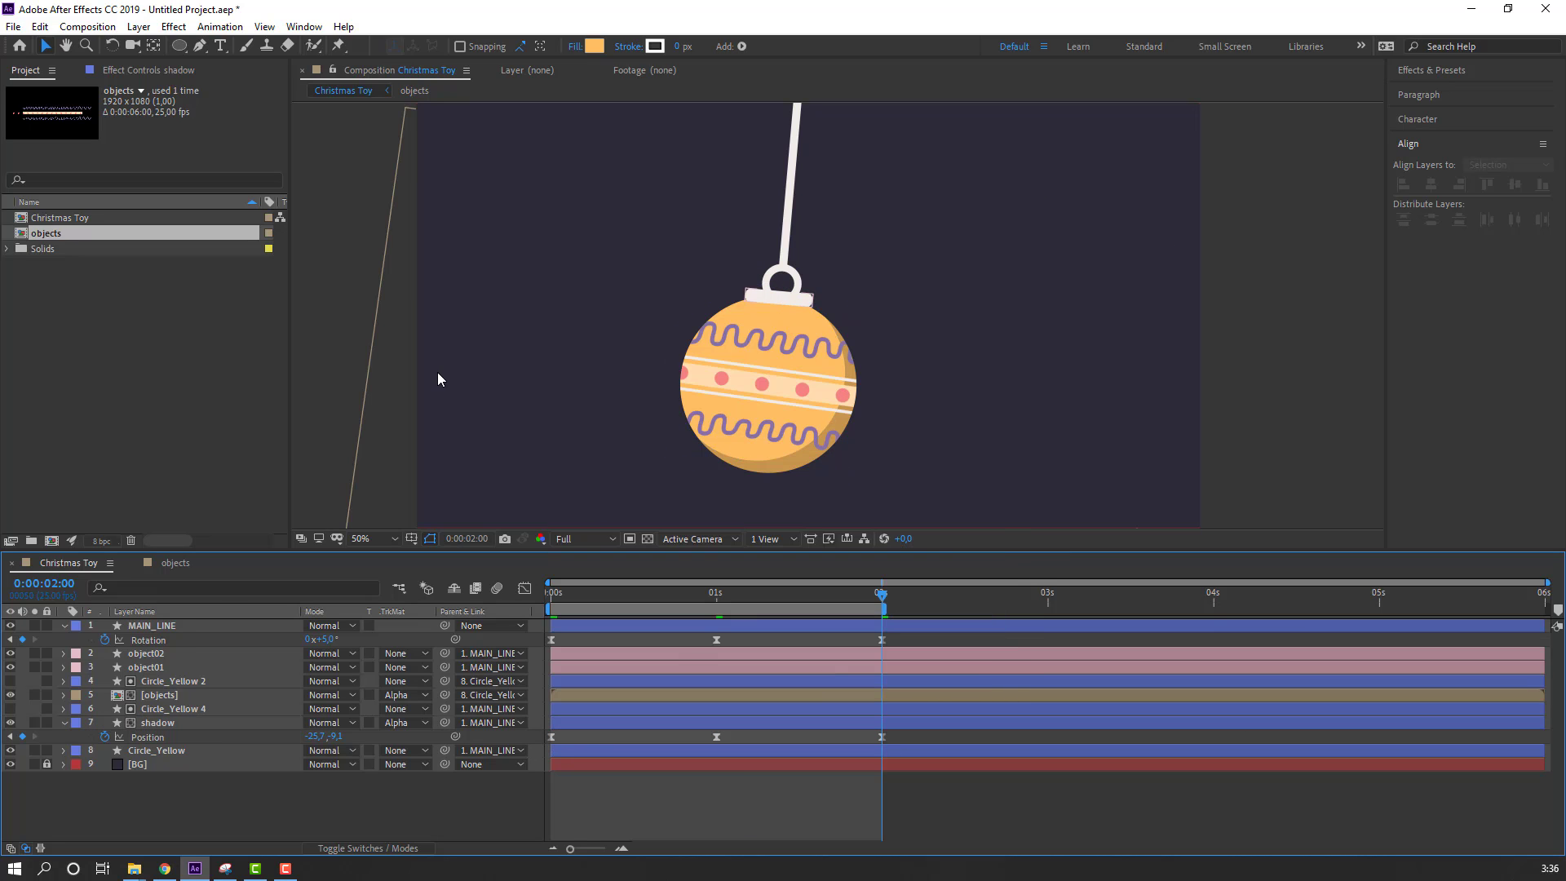
Step: Preview the swinging ornament with its moving shadow, checking it at full-frame and closer views
key("space")
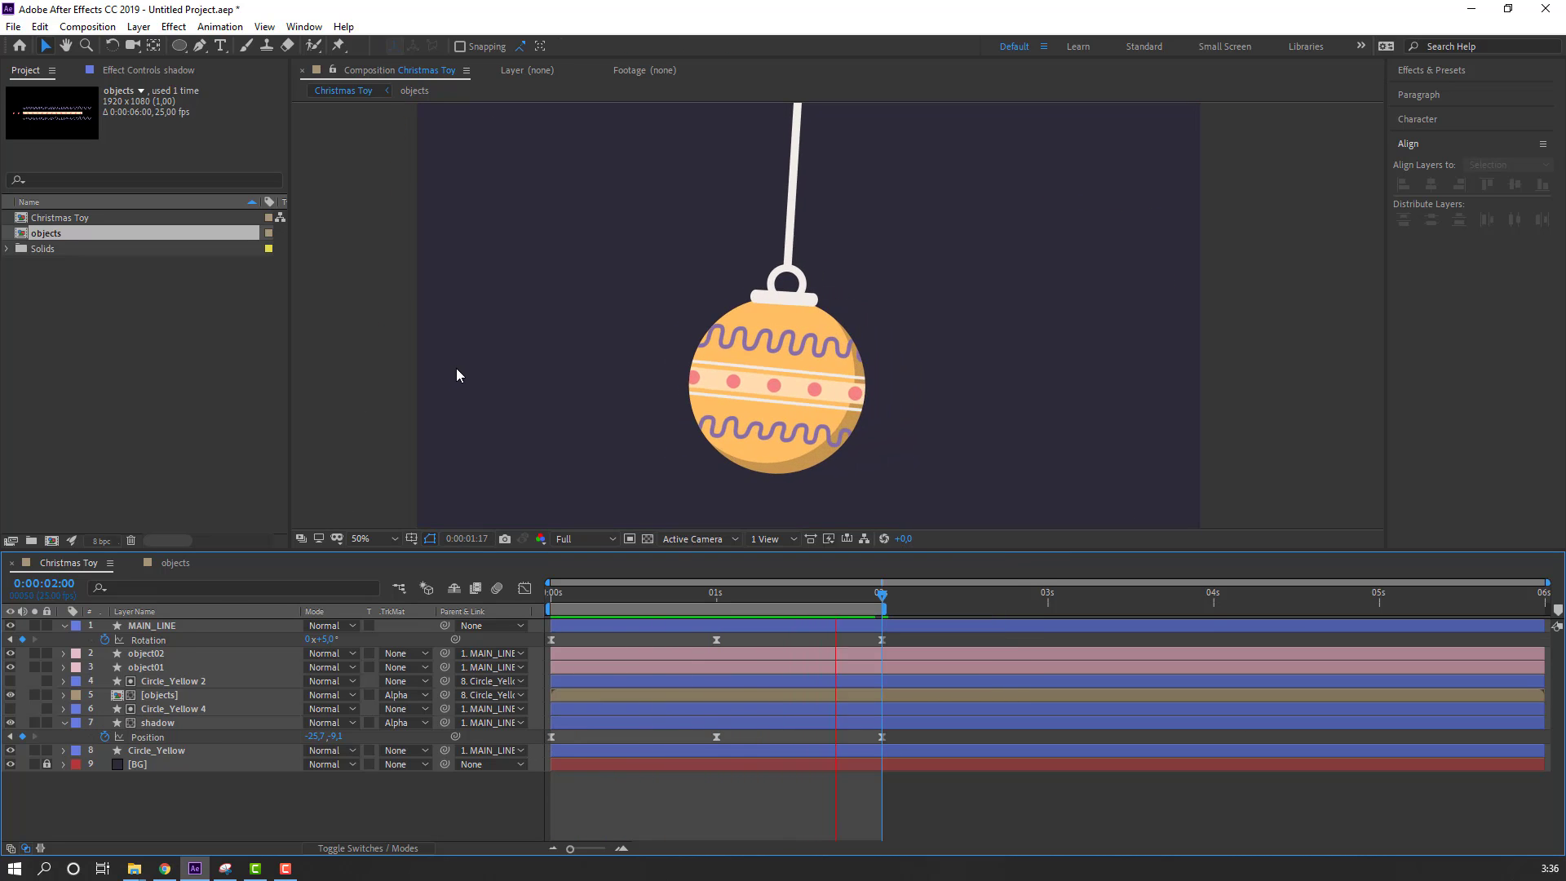
key("comma")
scroll(480, 374, "up", 1)
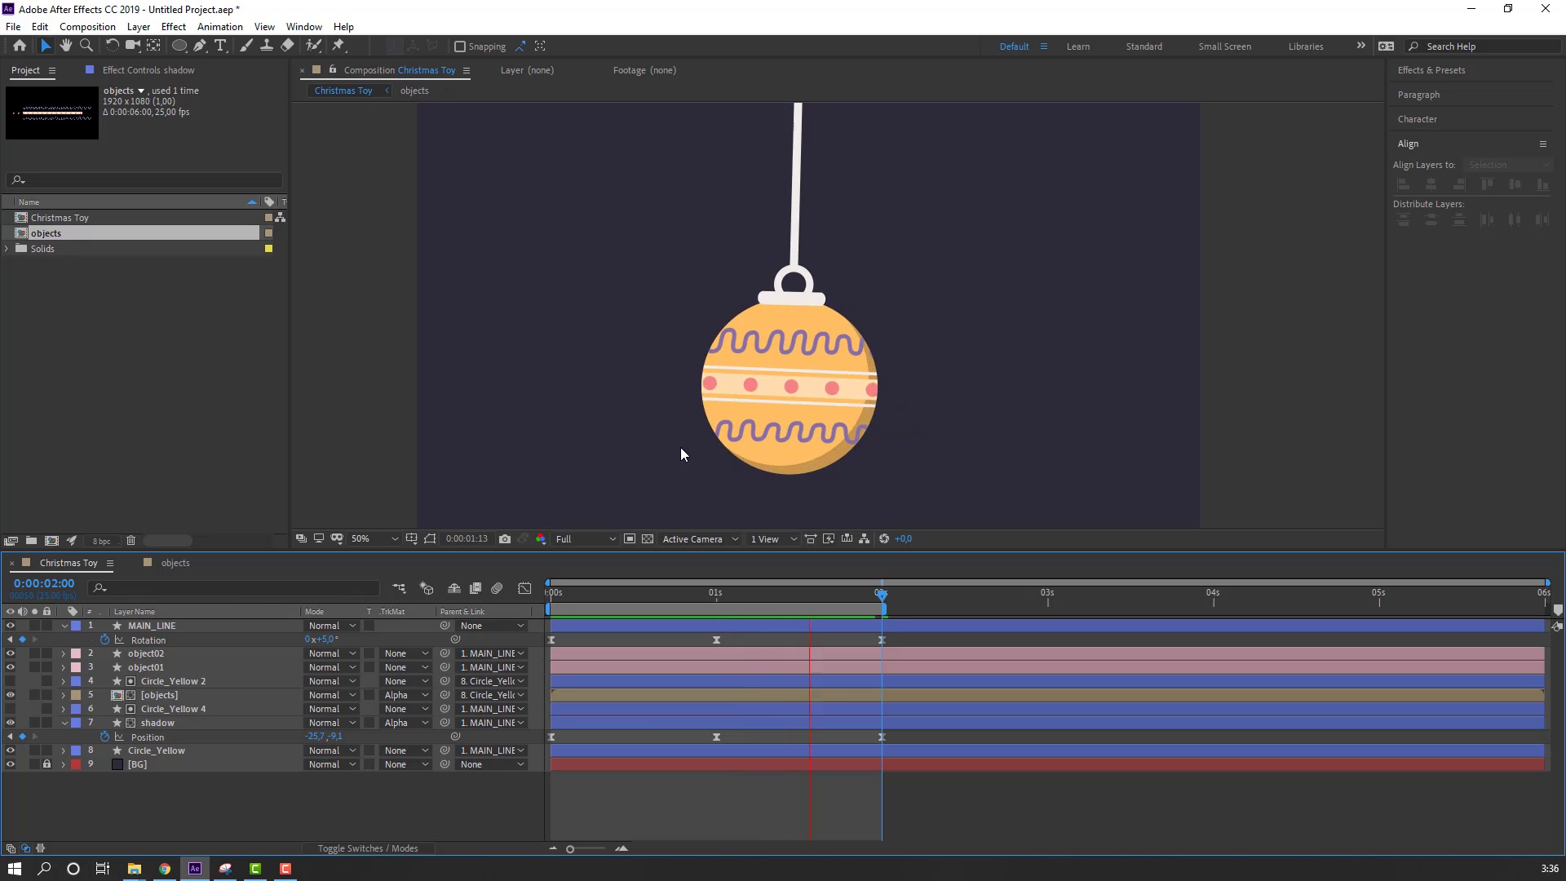
key("comma")
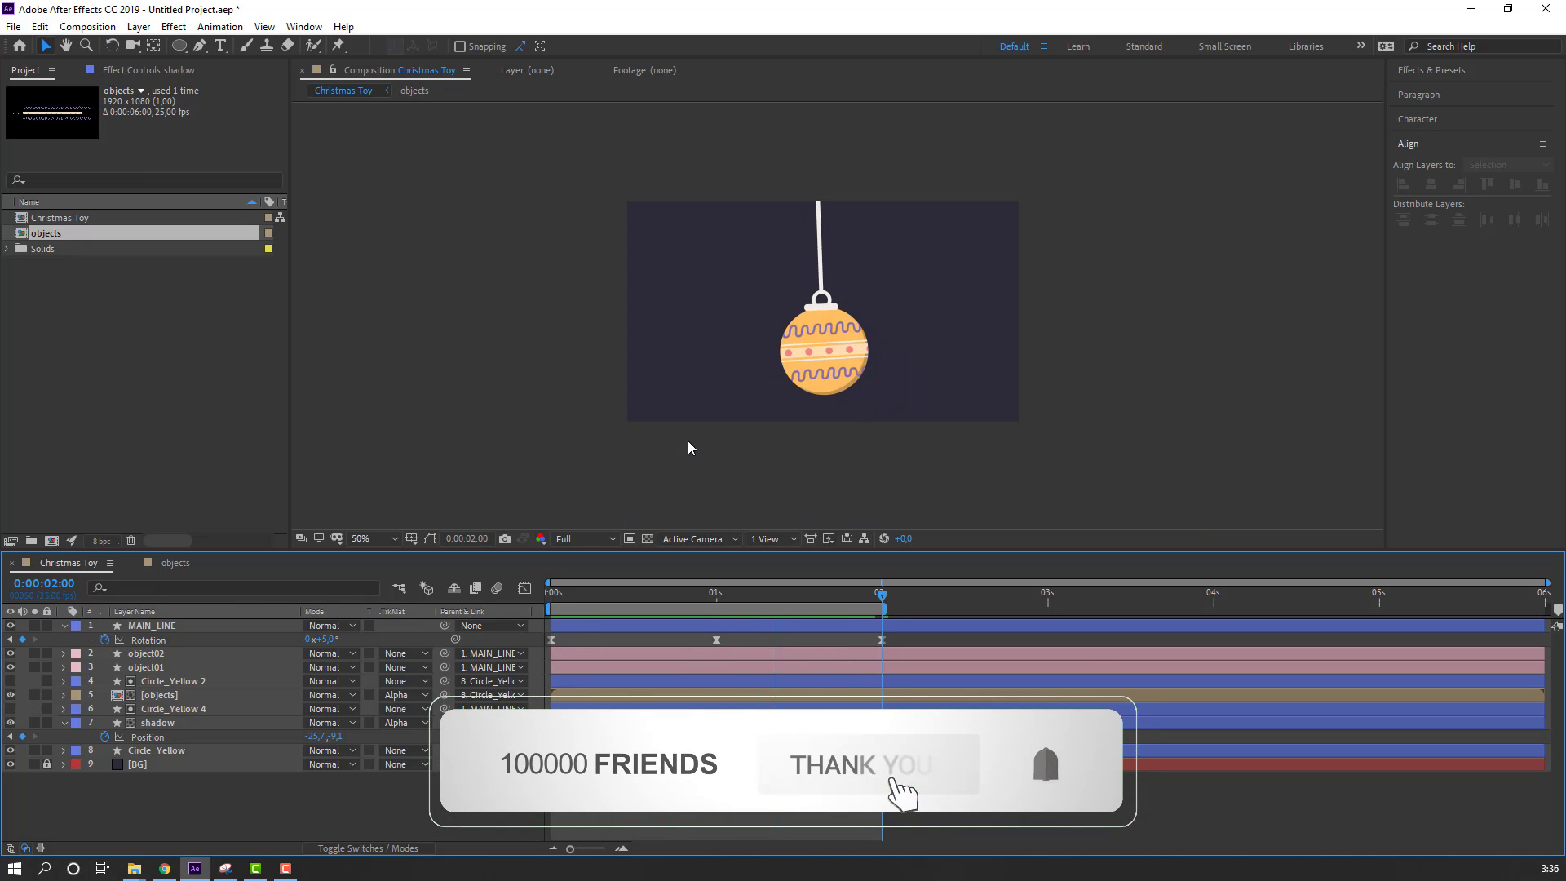
key("period")
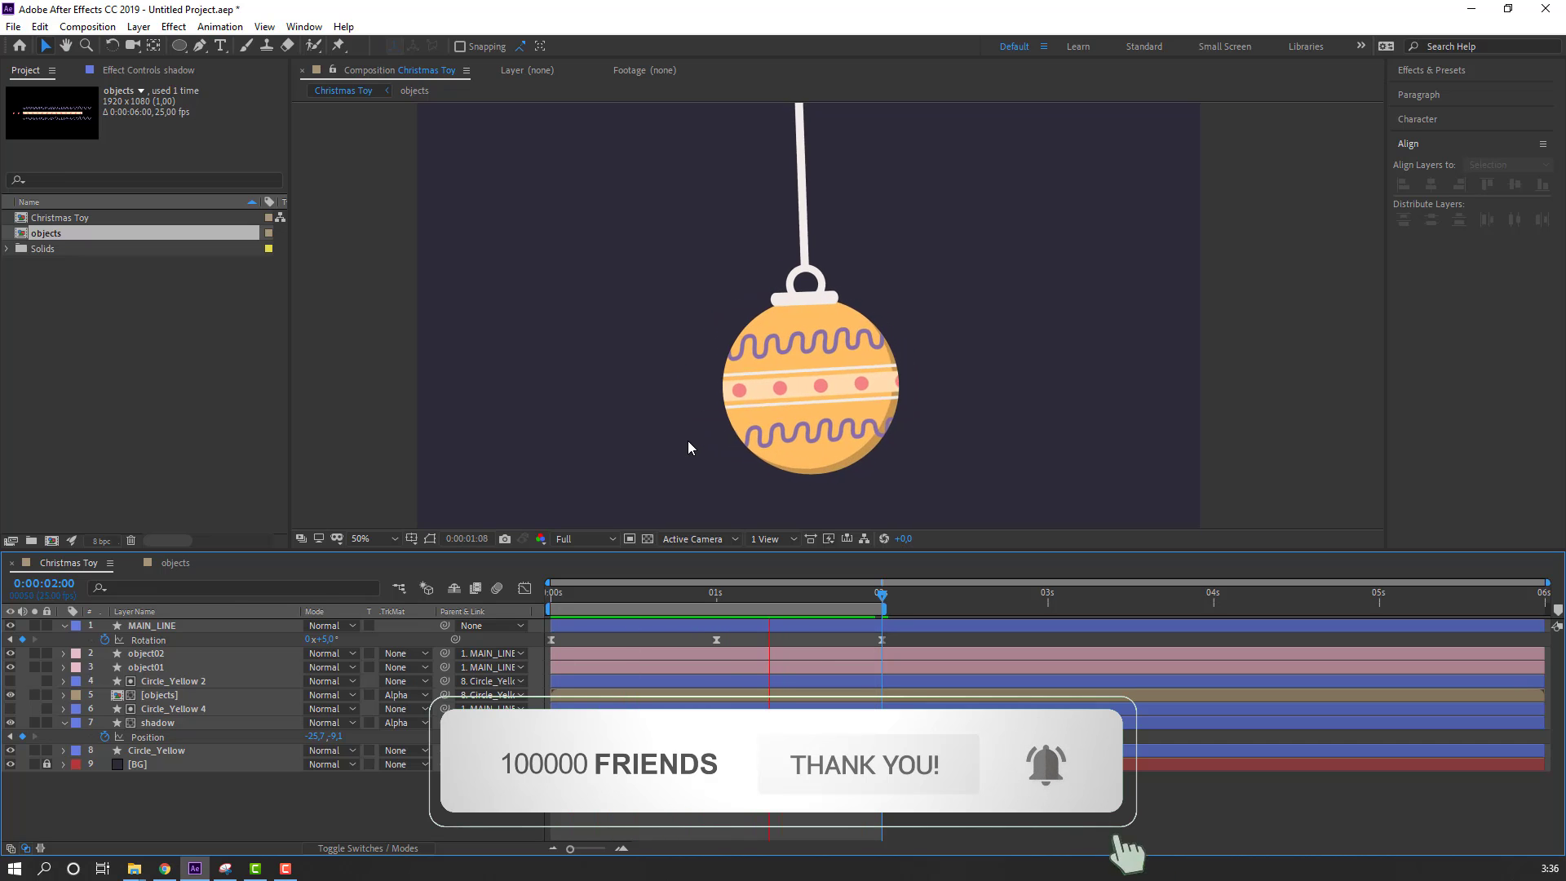